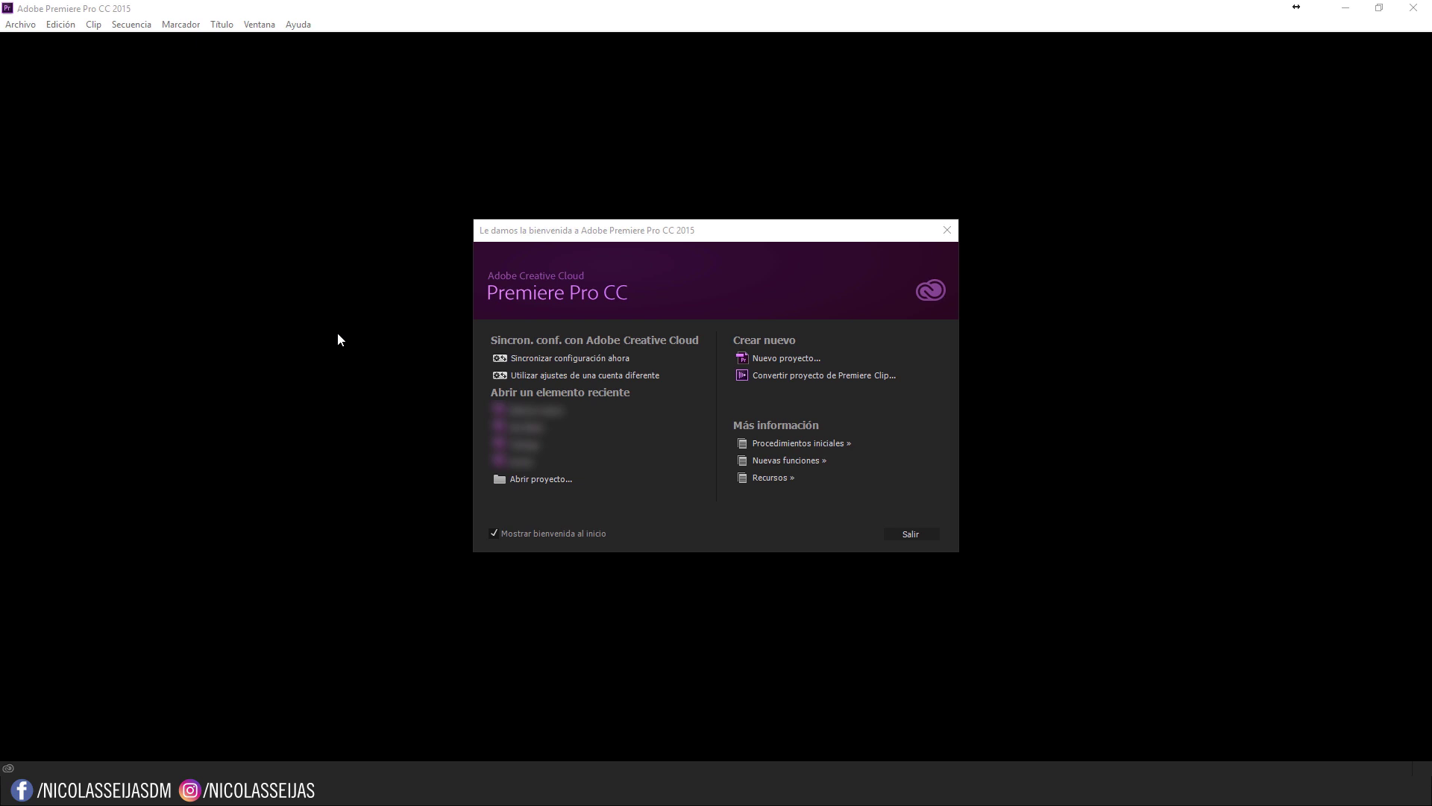
Step: Start a new project named 'Edicion copada mega 1 liink no fake' and confirm it
left_click(795, 361)
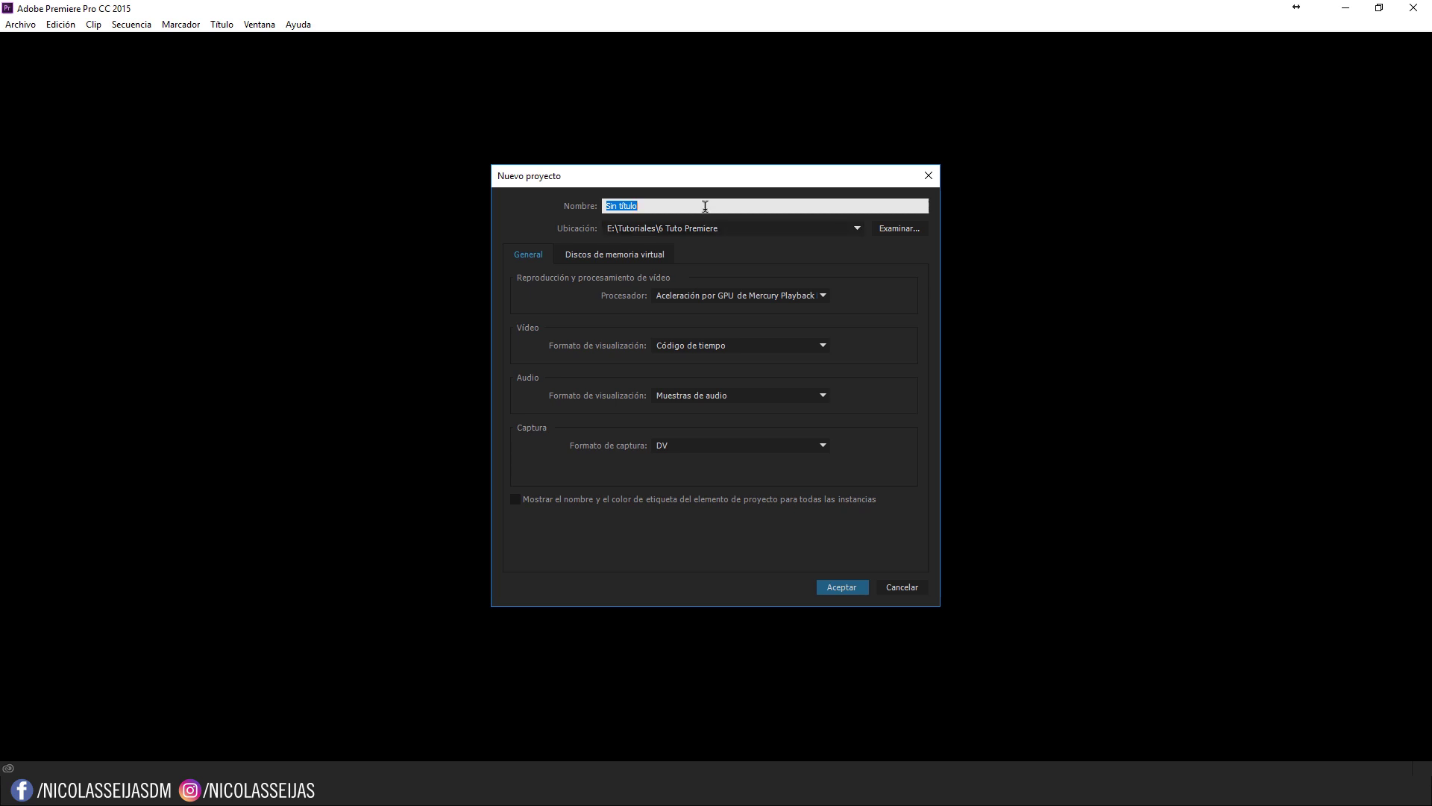
type("Edi")
type("cion copada ")
type("mega 1 li")
type("nk")
type(" no fake")
key("Return")
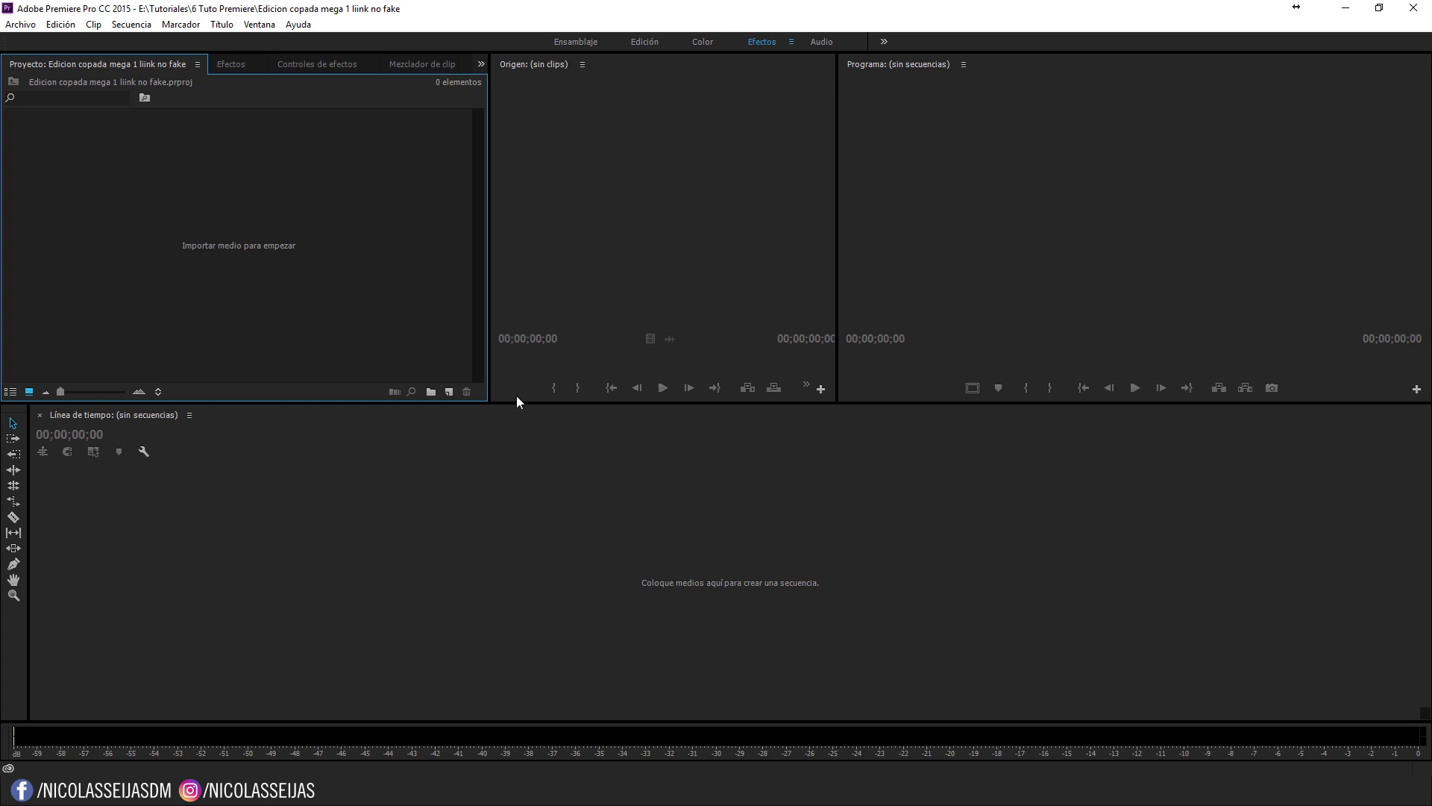
left_click(650, 43)
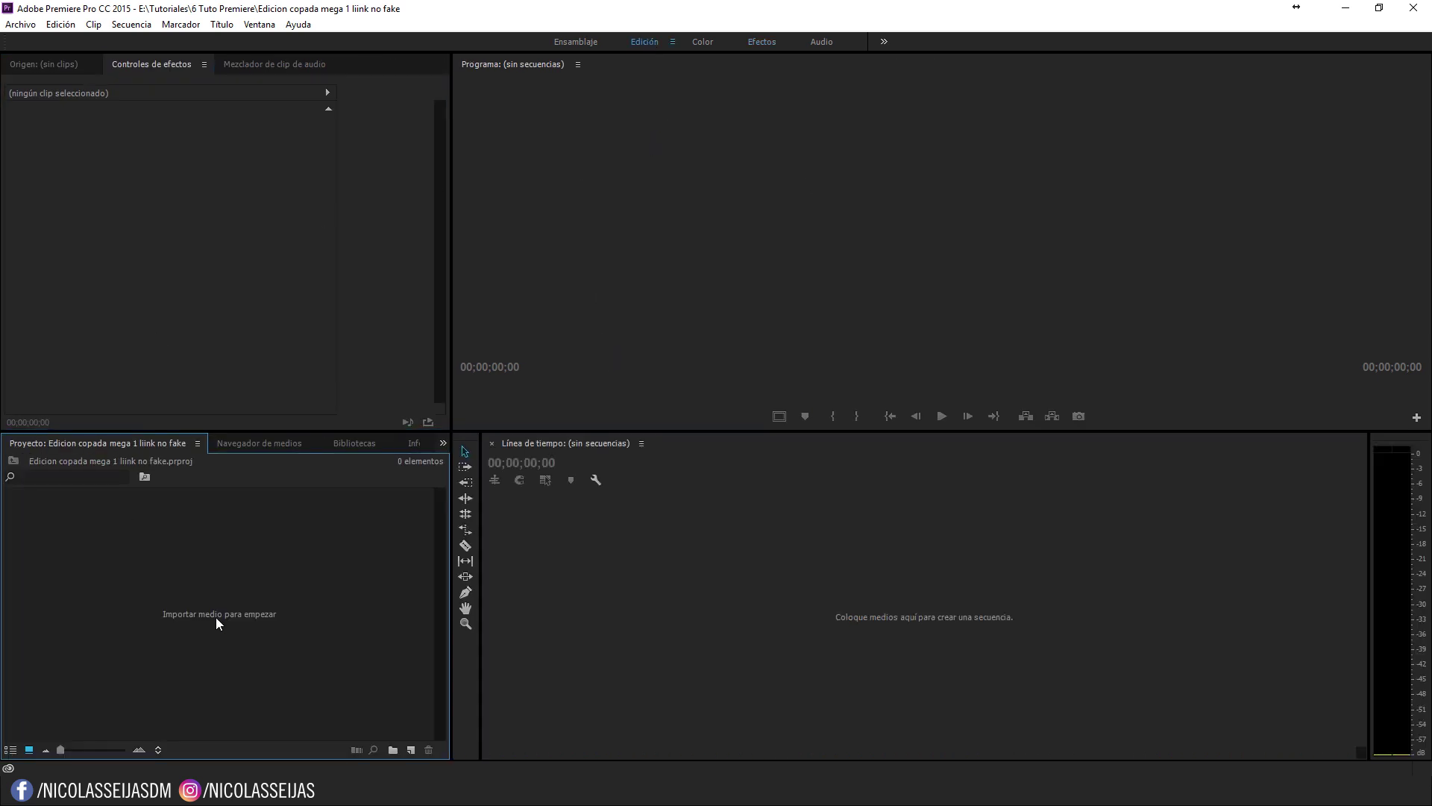
left_click(588, 43)
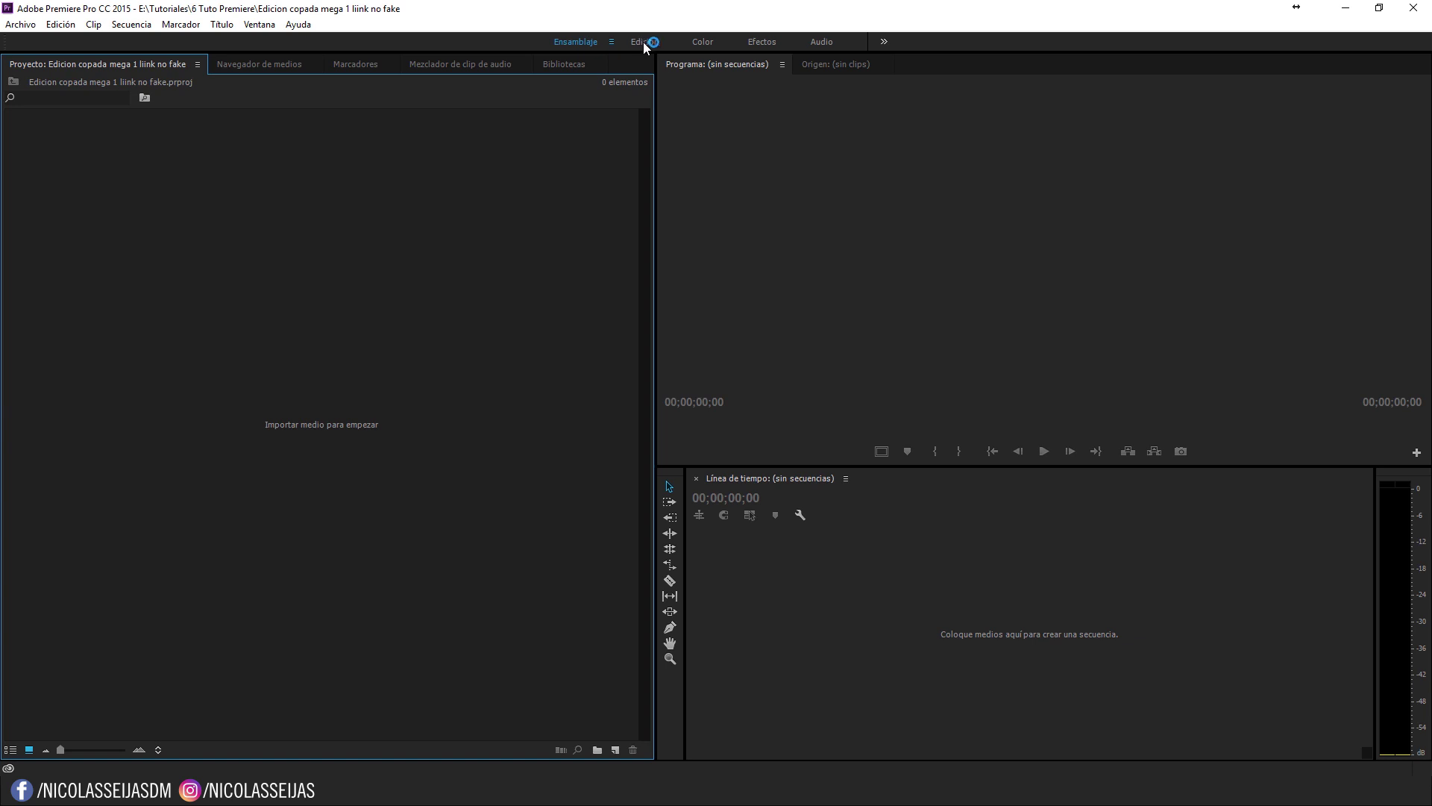
left_click(755, 41)
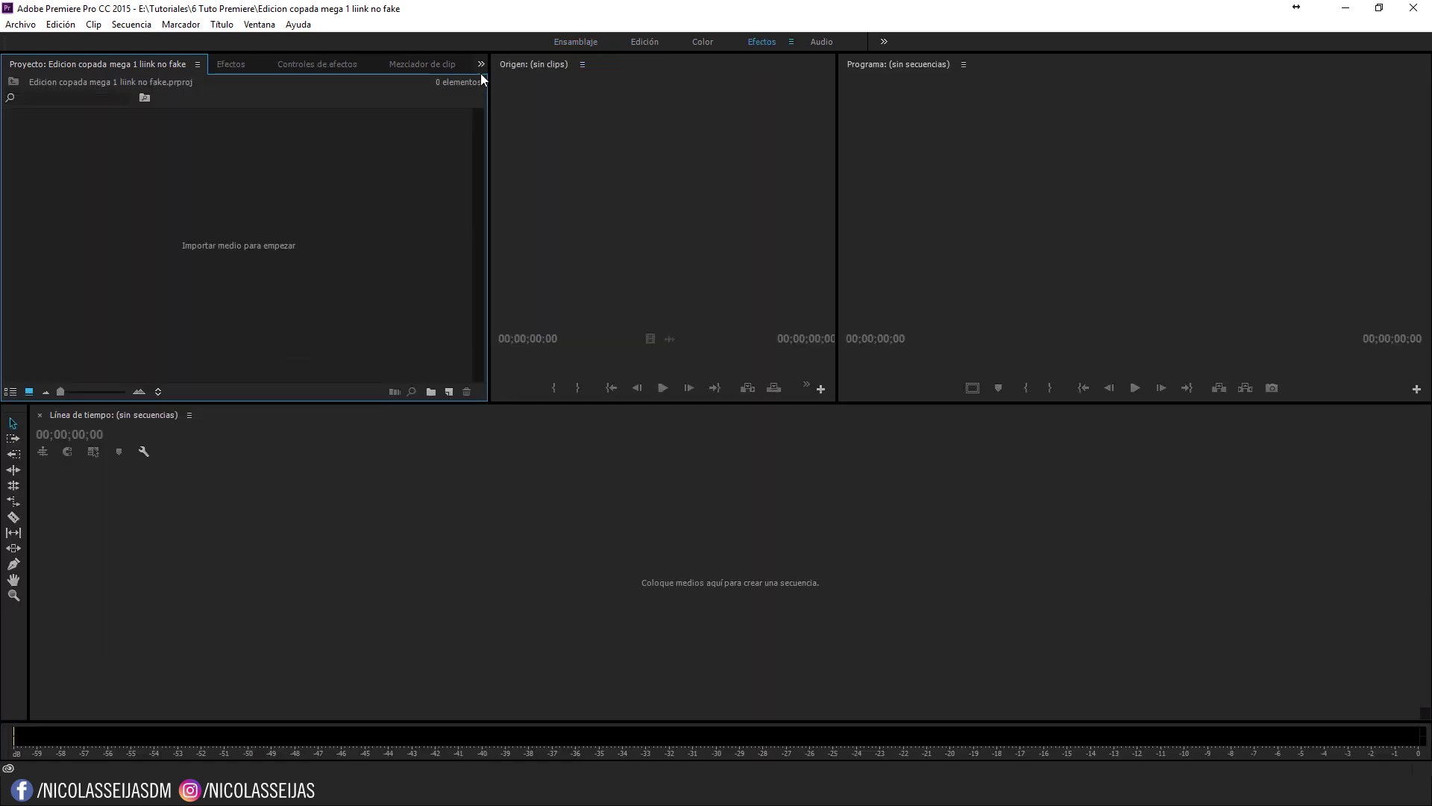
mouse_move(537, 67)
left_mouse_down()
mouse_move(643, 152)
mouse_move(634, 138)
left_mouse_up()
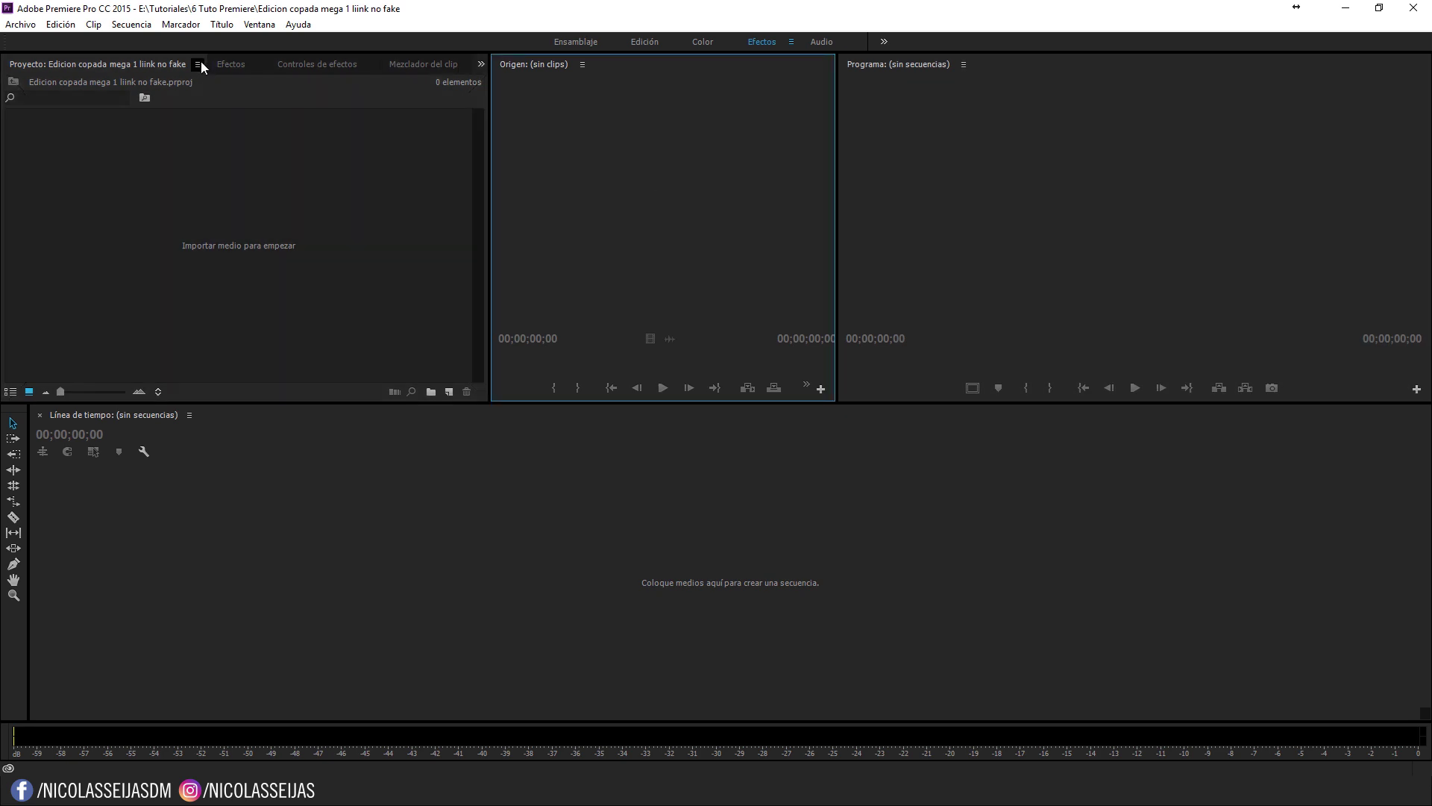
left_click(199, 65)
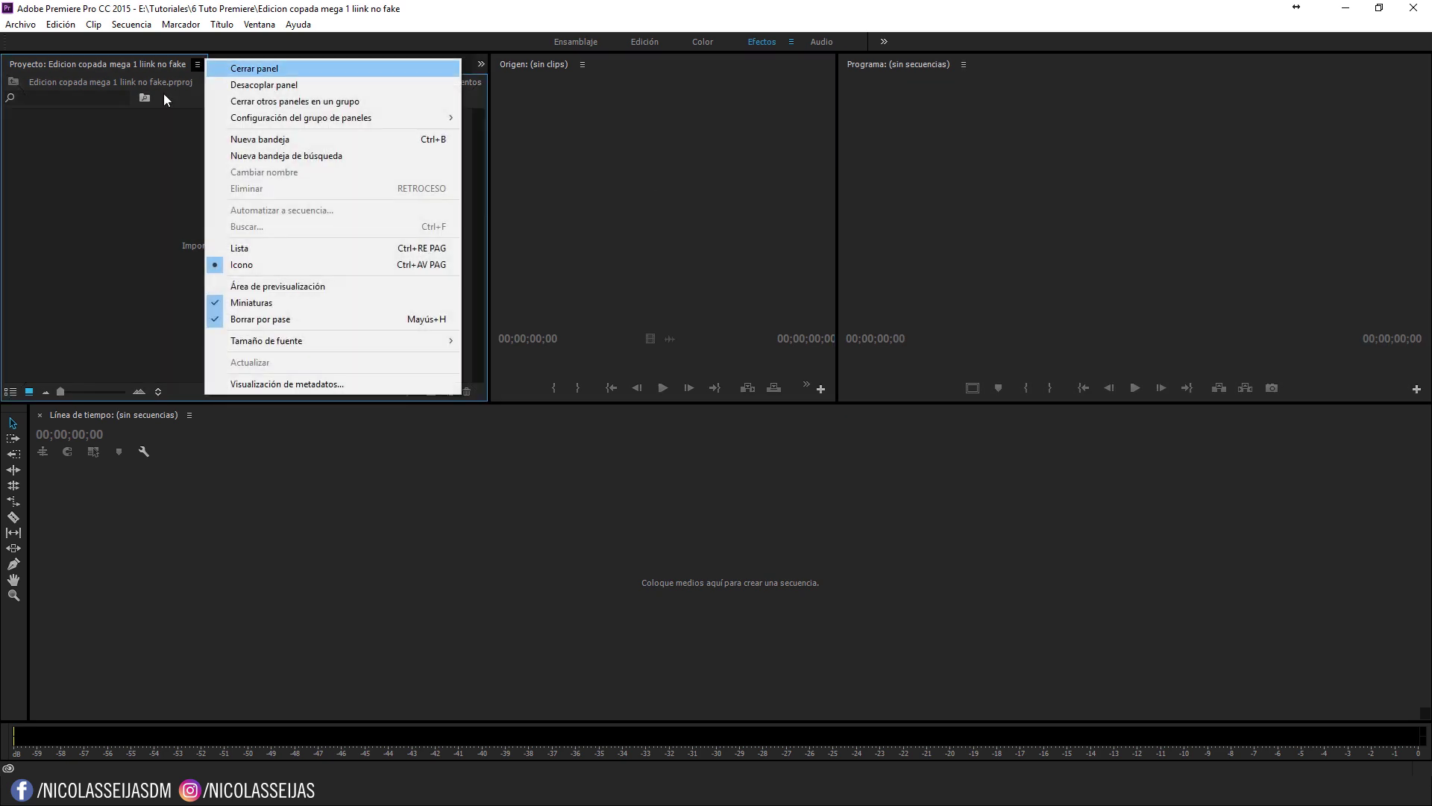
left_click(101, 222)
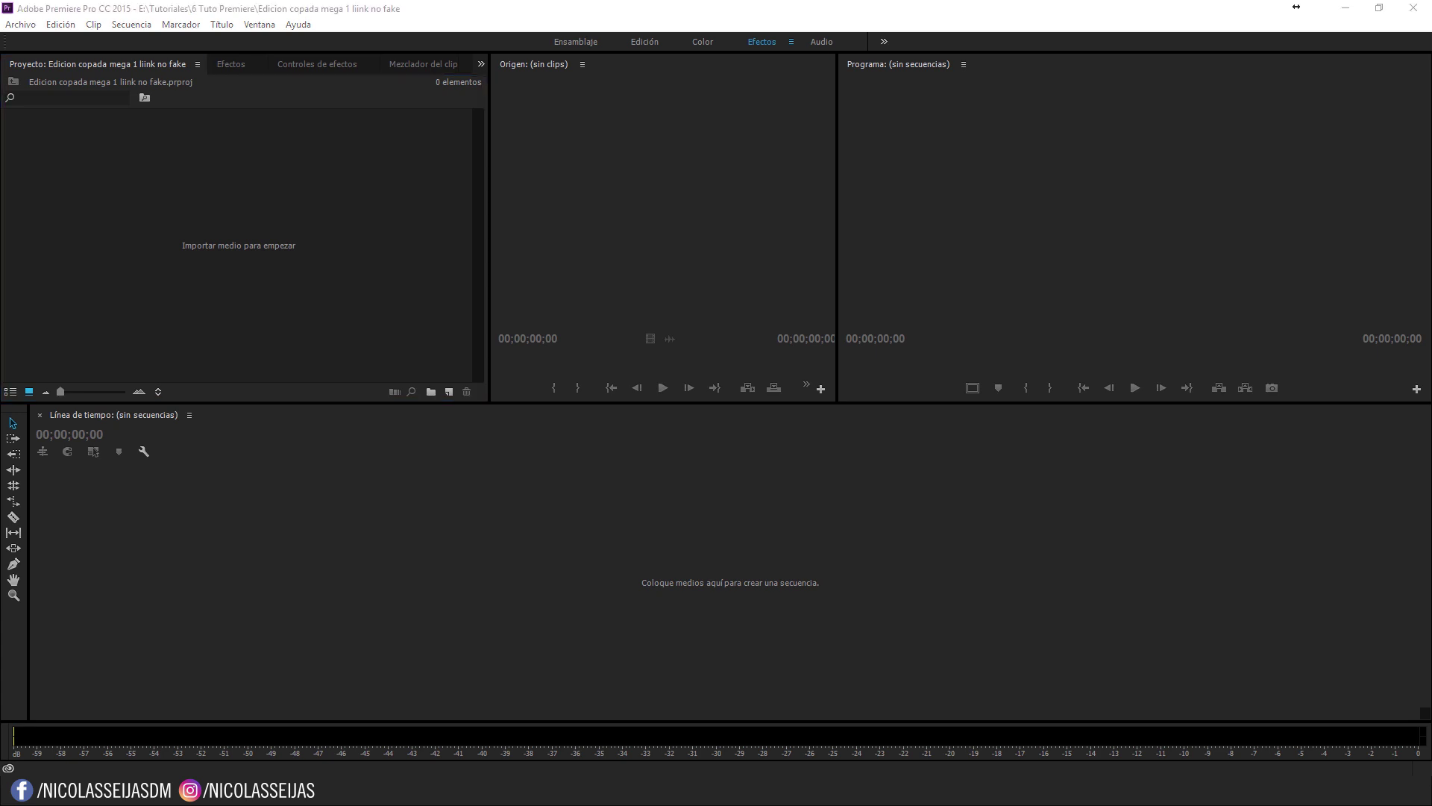
Step: Drop the eight coffee clips from Explorer into the Project panel, then select 343647377.mp4
left_click_drag(345, 356, 201, 257)
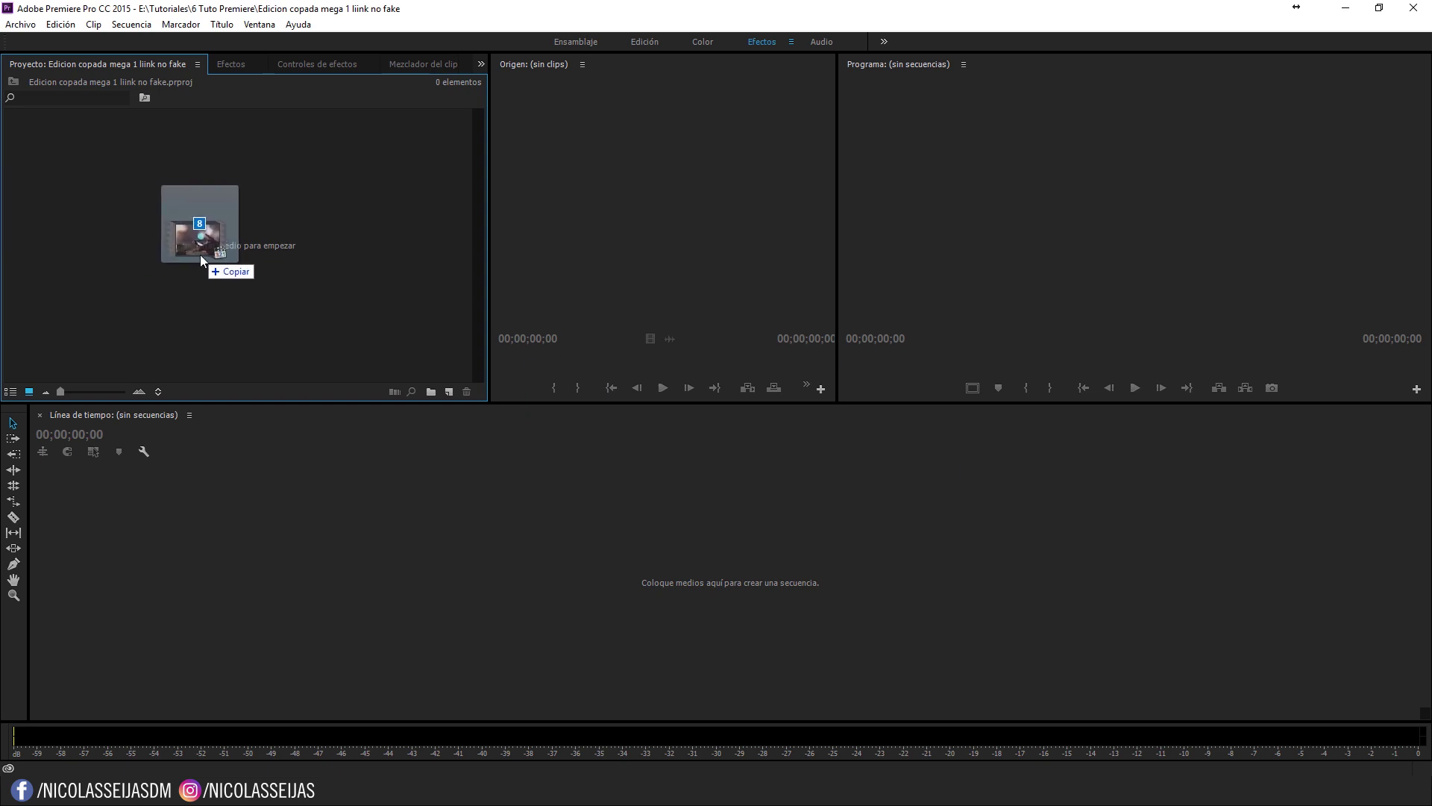
left_click_drag(200, 254, 200, 253)
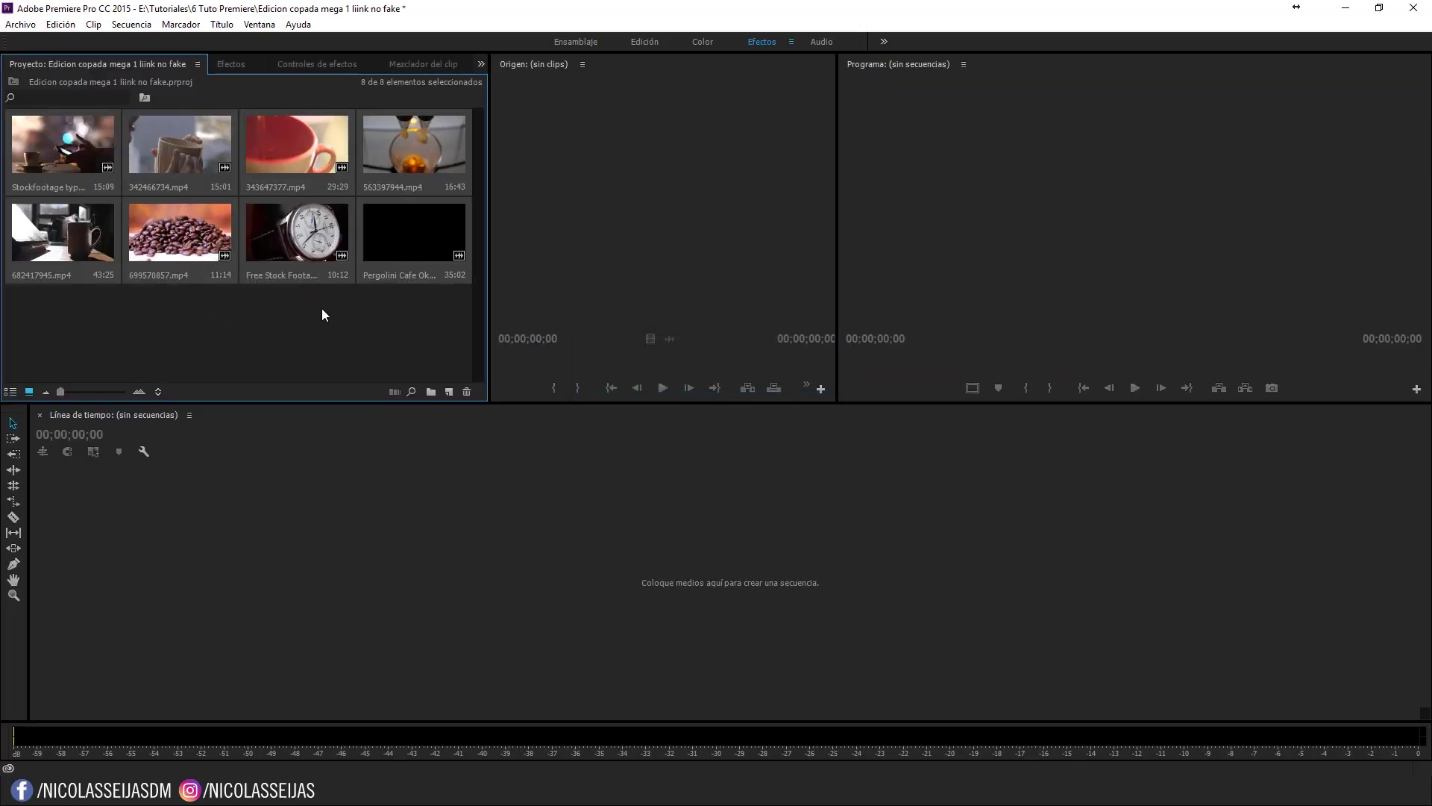
left_click(383, 372)
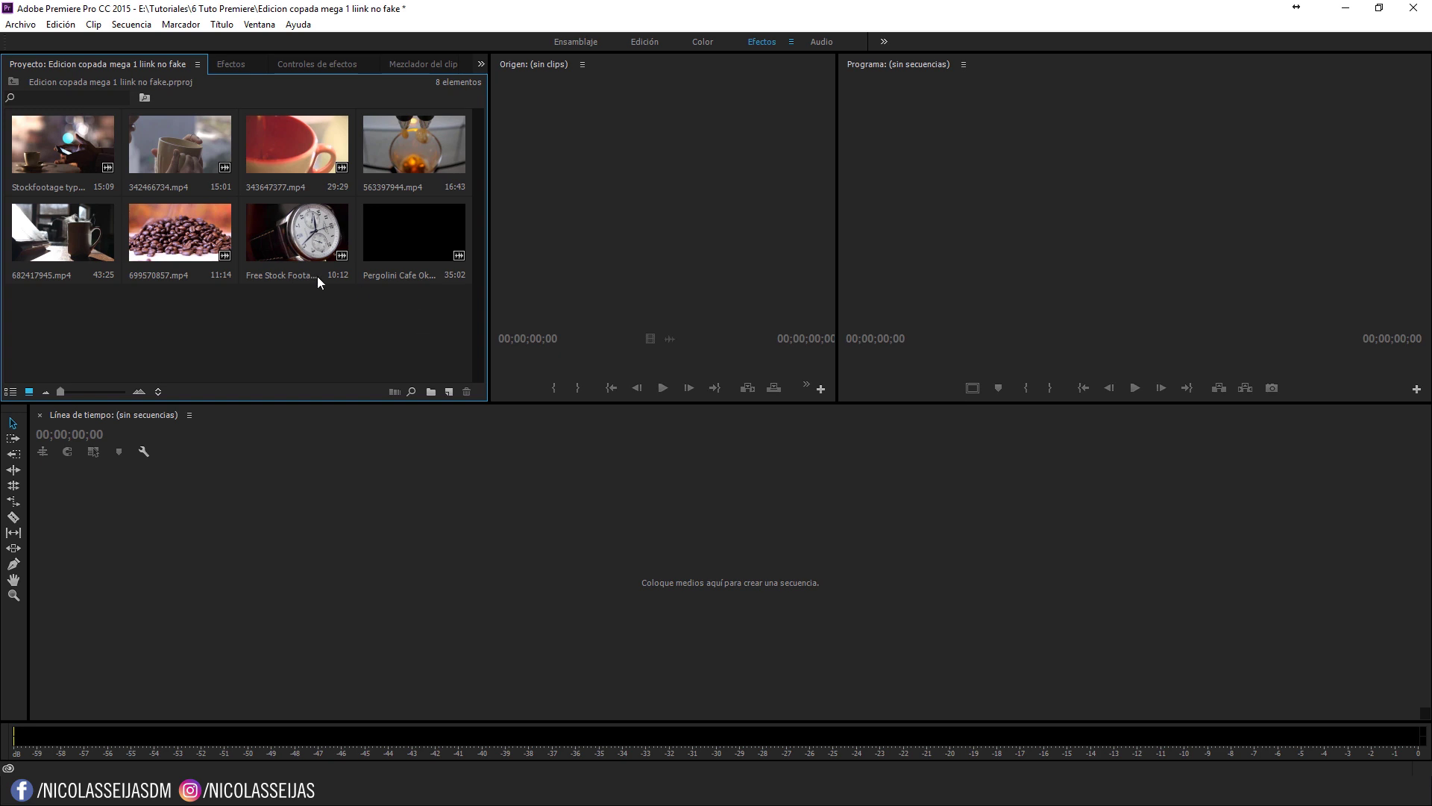
left_click(288, 162)
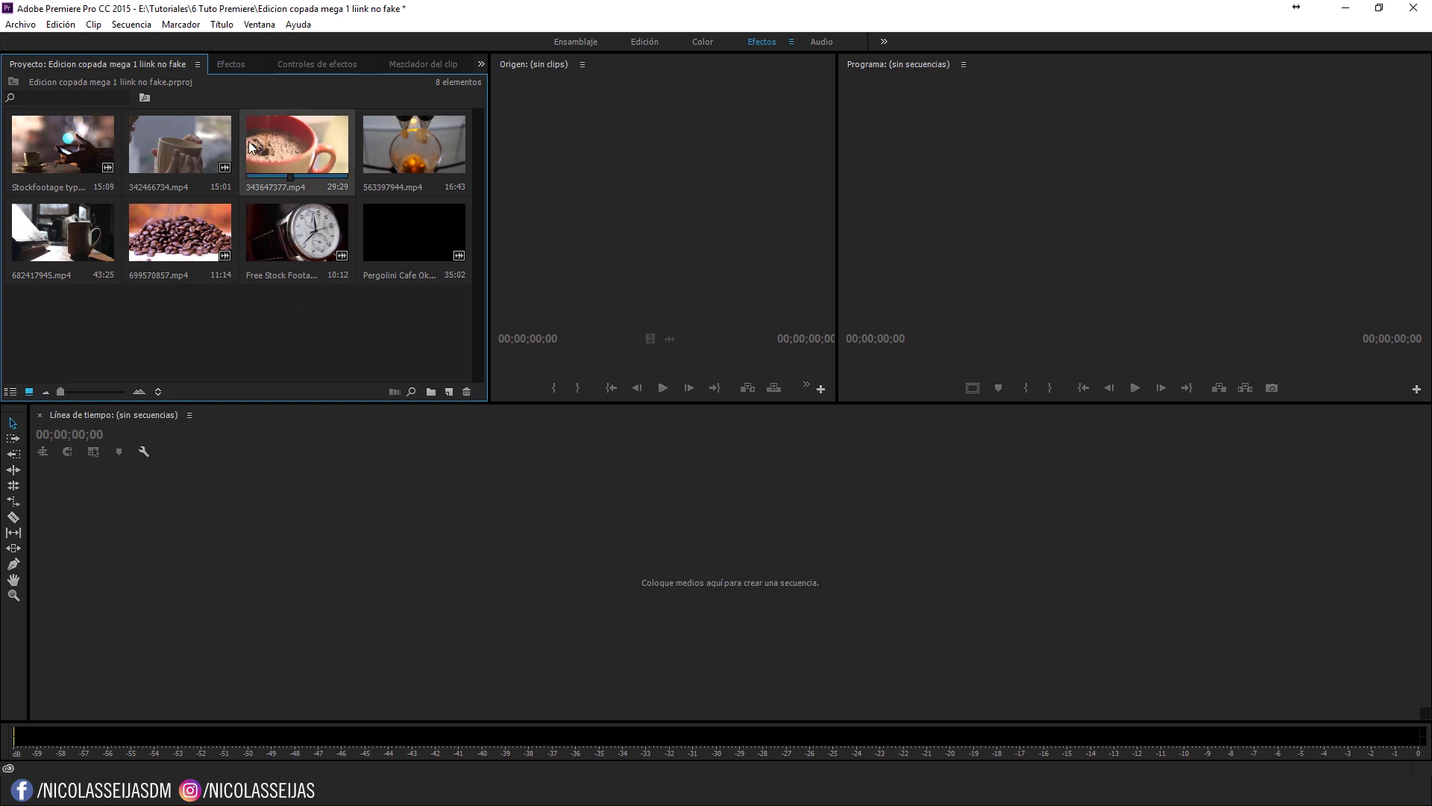
Step: Build a sequence from 343647377.mp4 and play it back to 00:00:07:02
left_click_drag(270, 152, 179, 555)
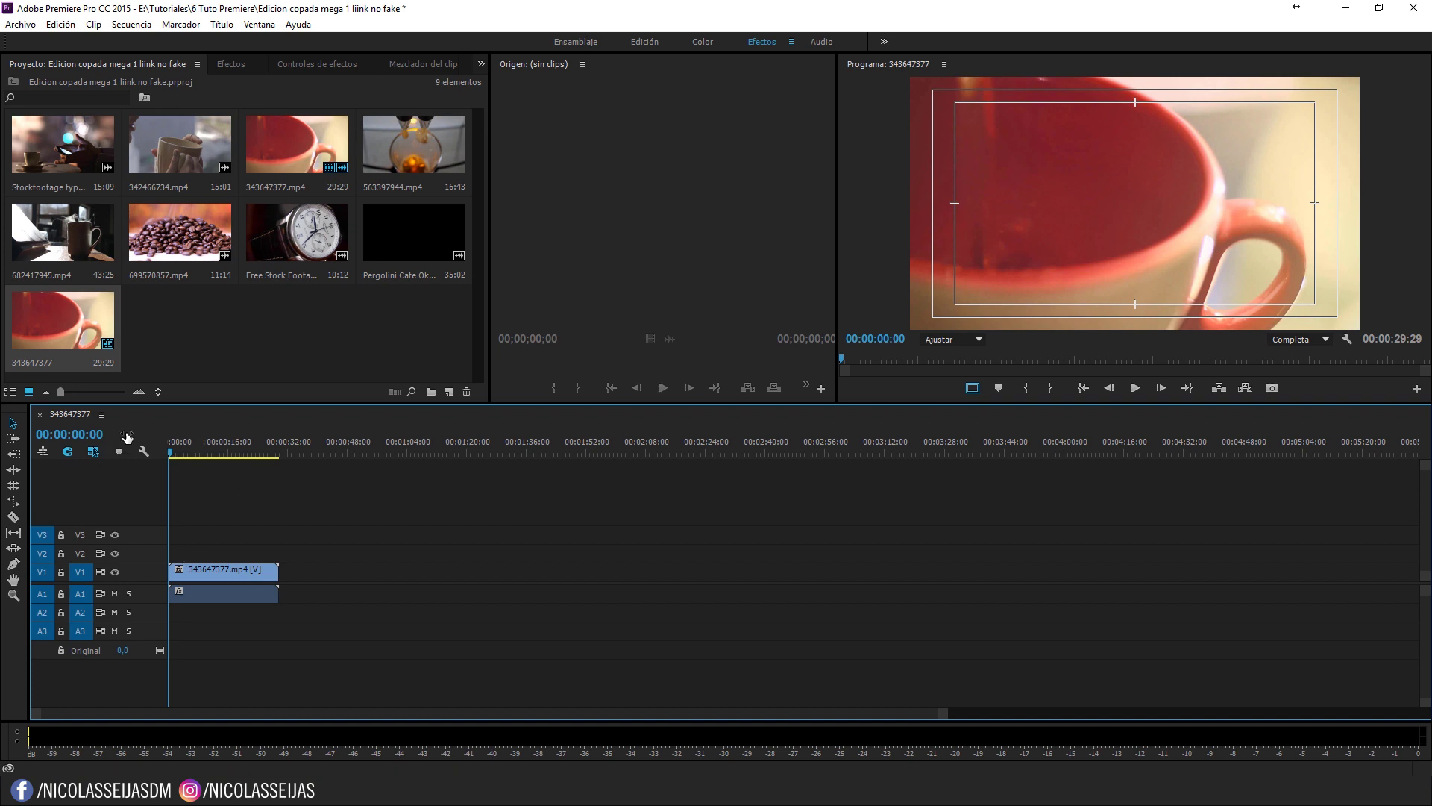
key("space")
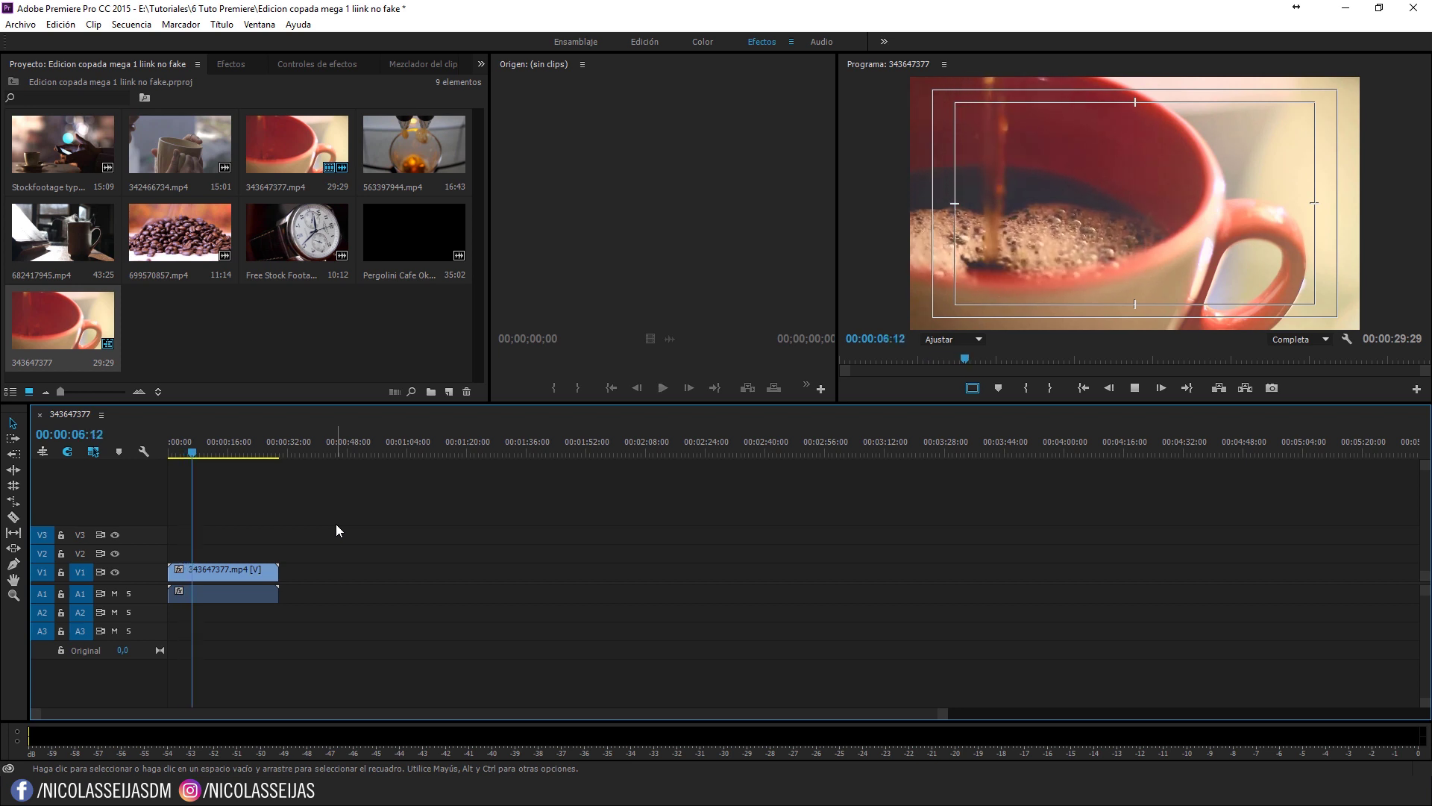
key("space")
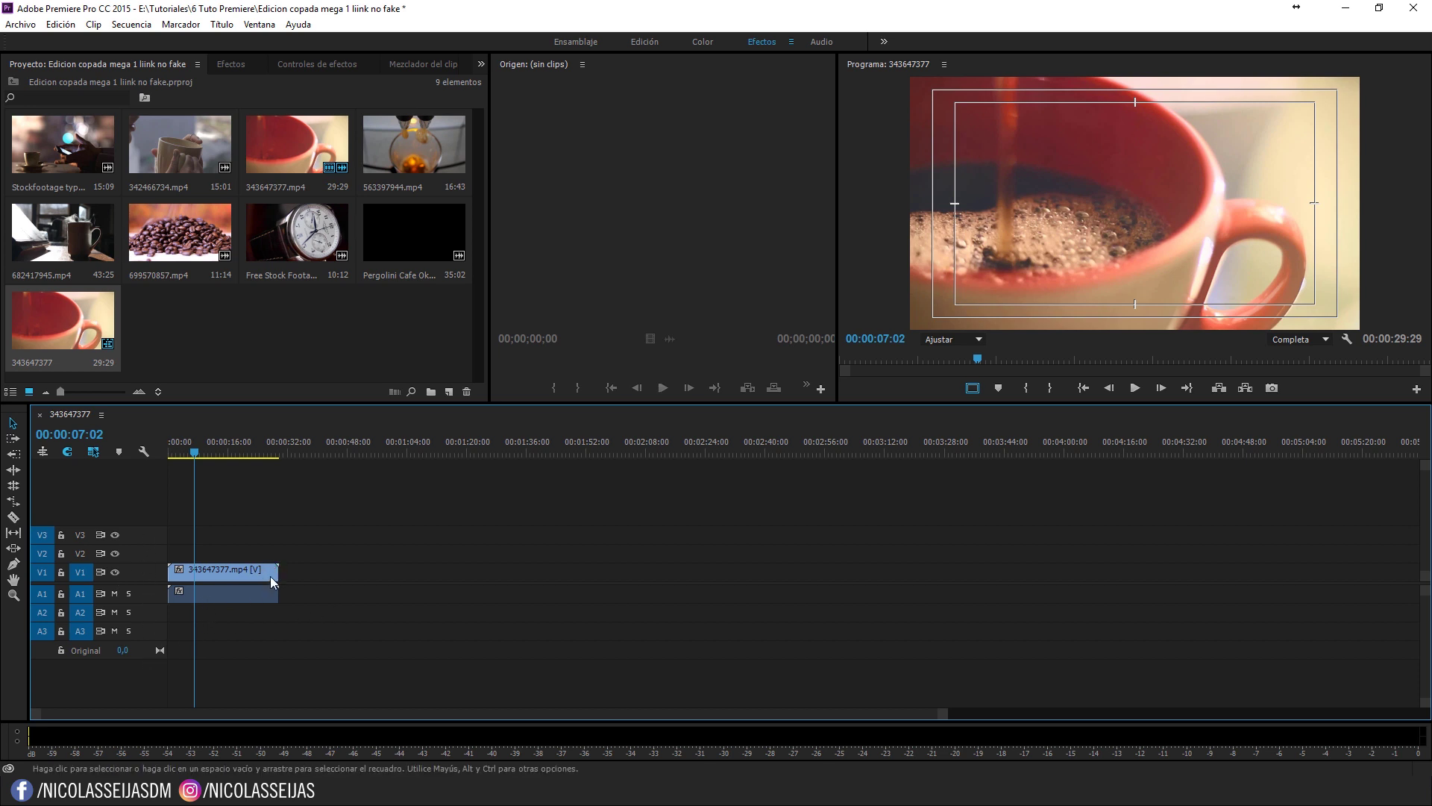
Step: Expand the V1 and A1 tracks, set the clip volume to about -0.27 dB, and shorten Audio 1
double_click(154, 594)
double_click(155, 575)
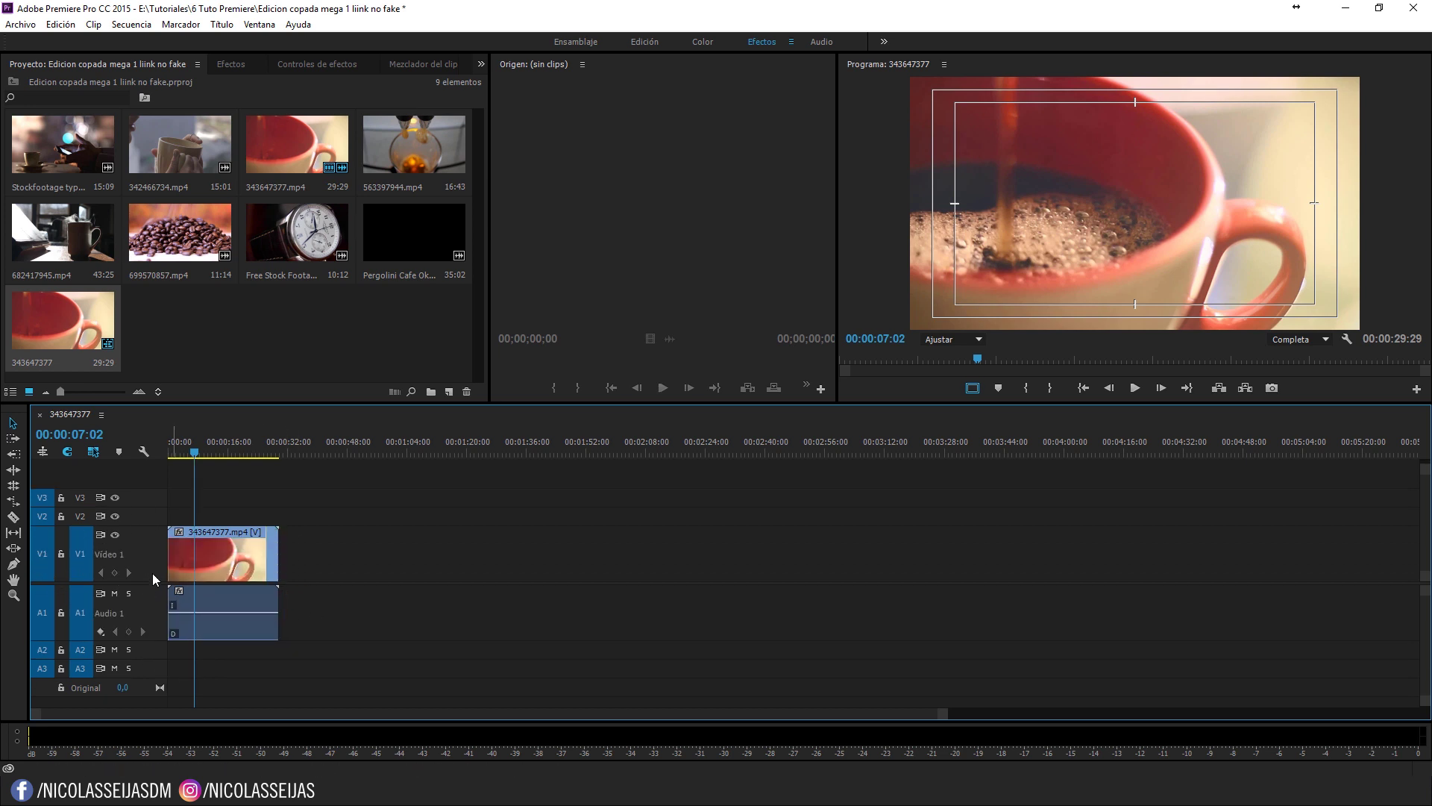
left_click_drag(243, 611, 242, 622)
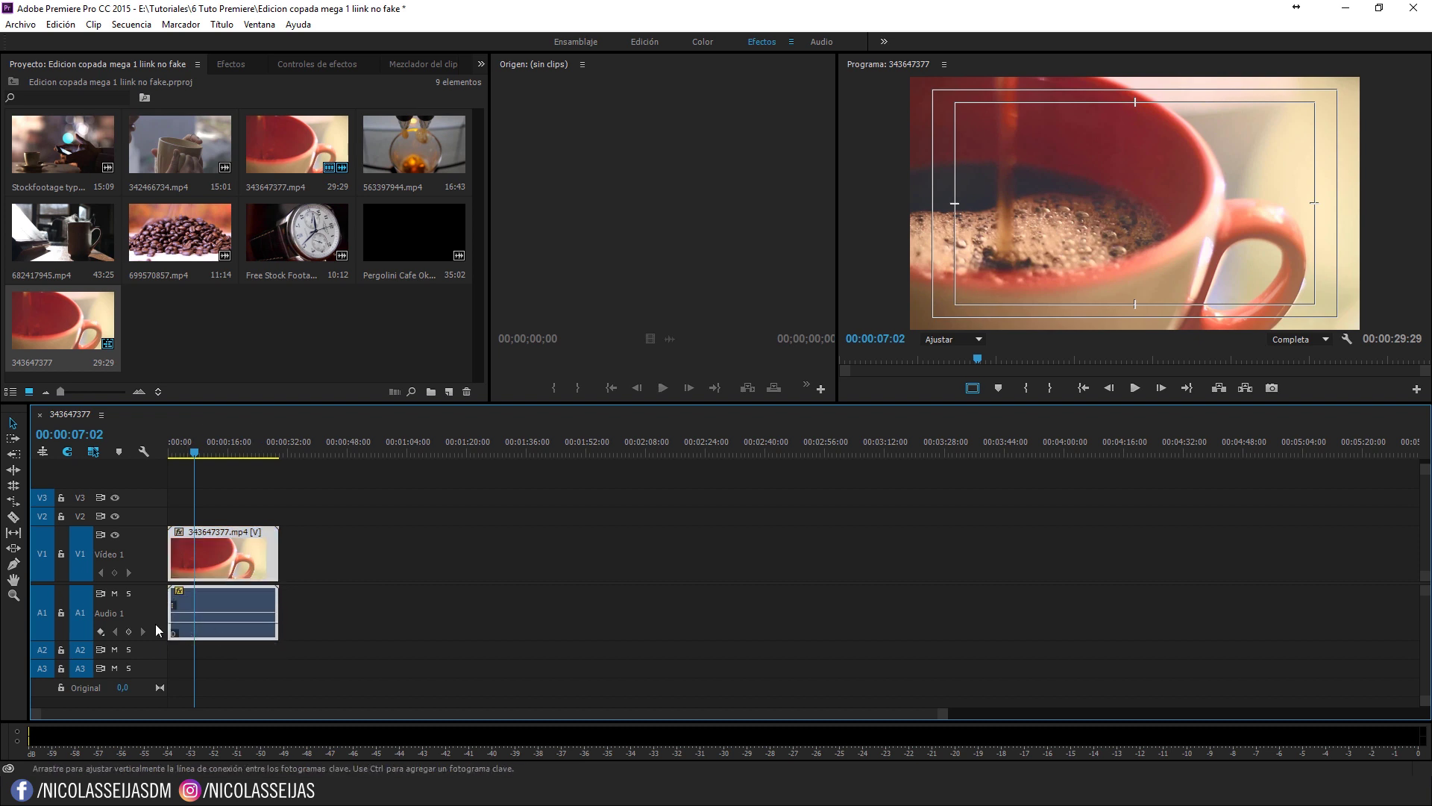
left_click_drag(158, 639, 152, 633)
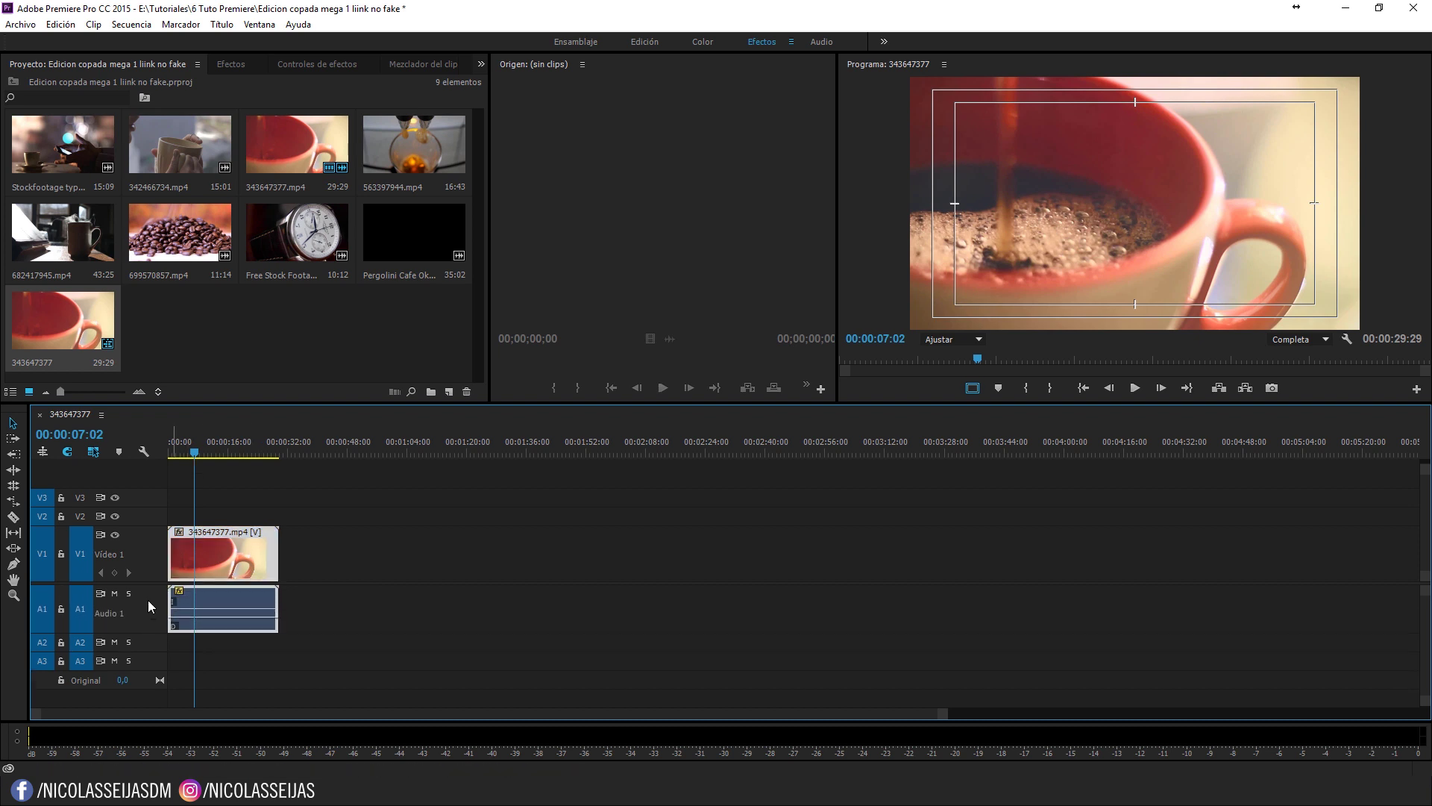
left_click_drag(235, 609, 235, 603)
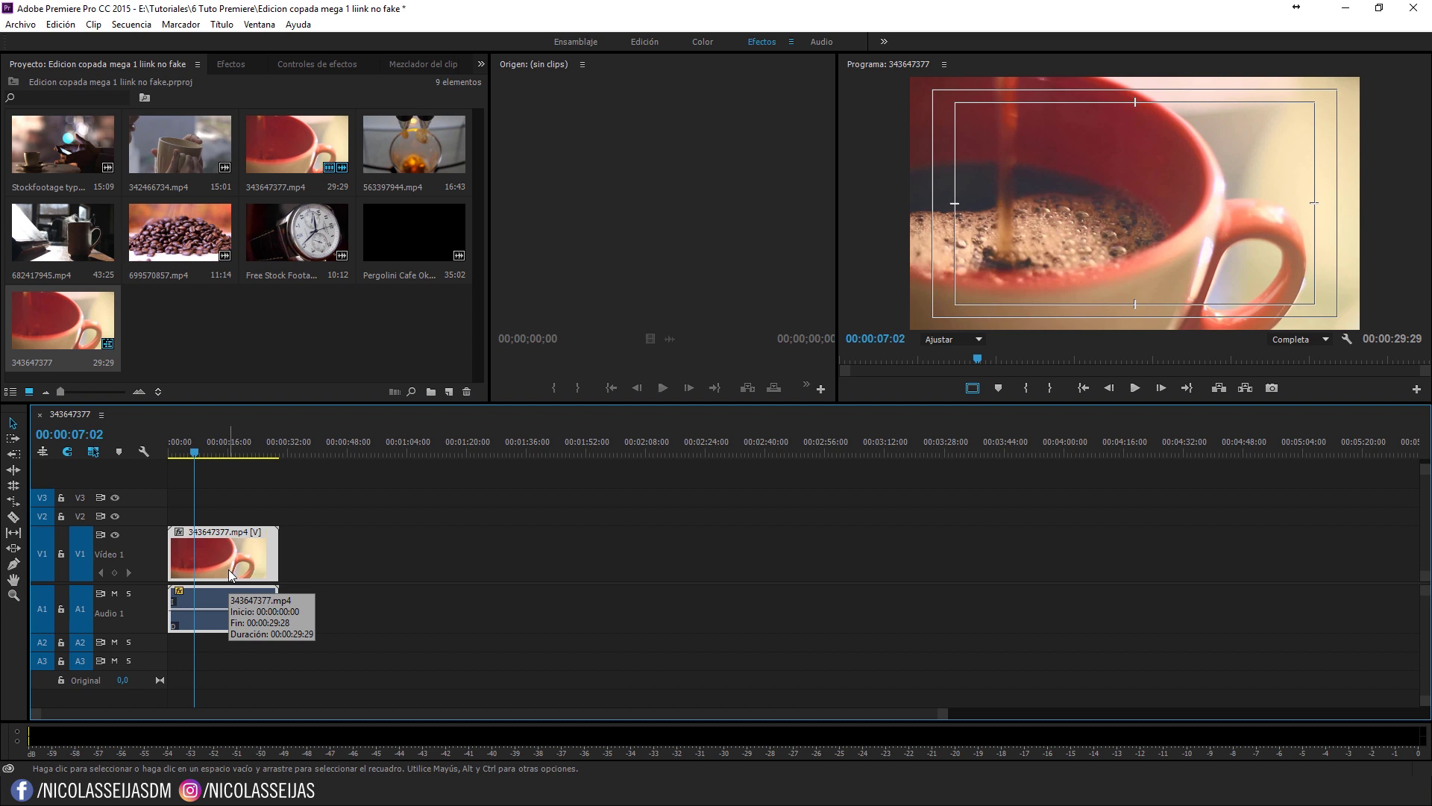
left_click(252, 354)
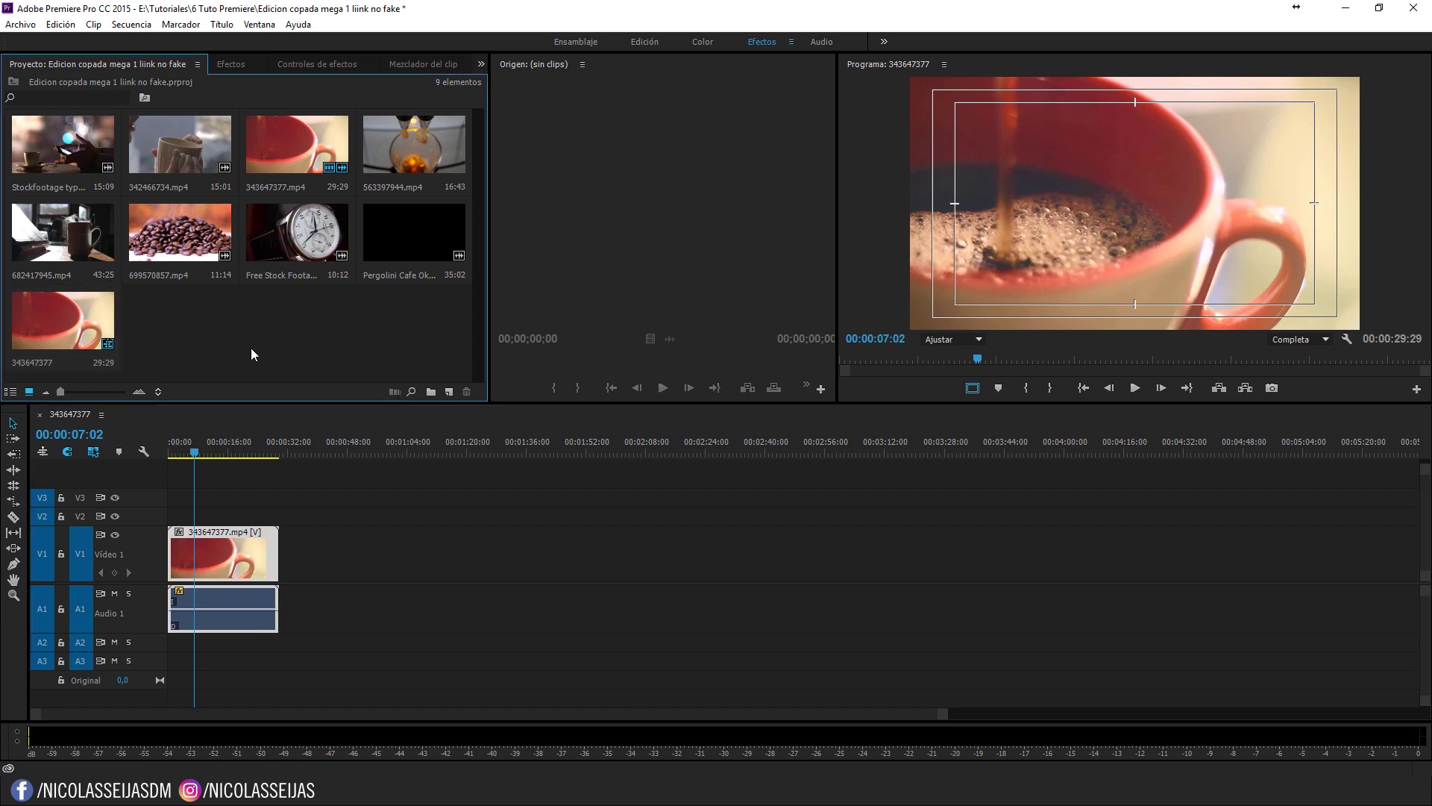
Step: Add coffee-bean clip 699570857.mp4 after the cup clip, try trimming its start, then undo
left_click(293, 447)
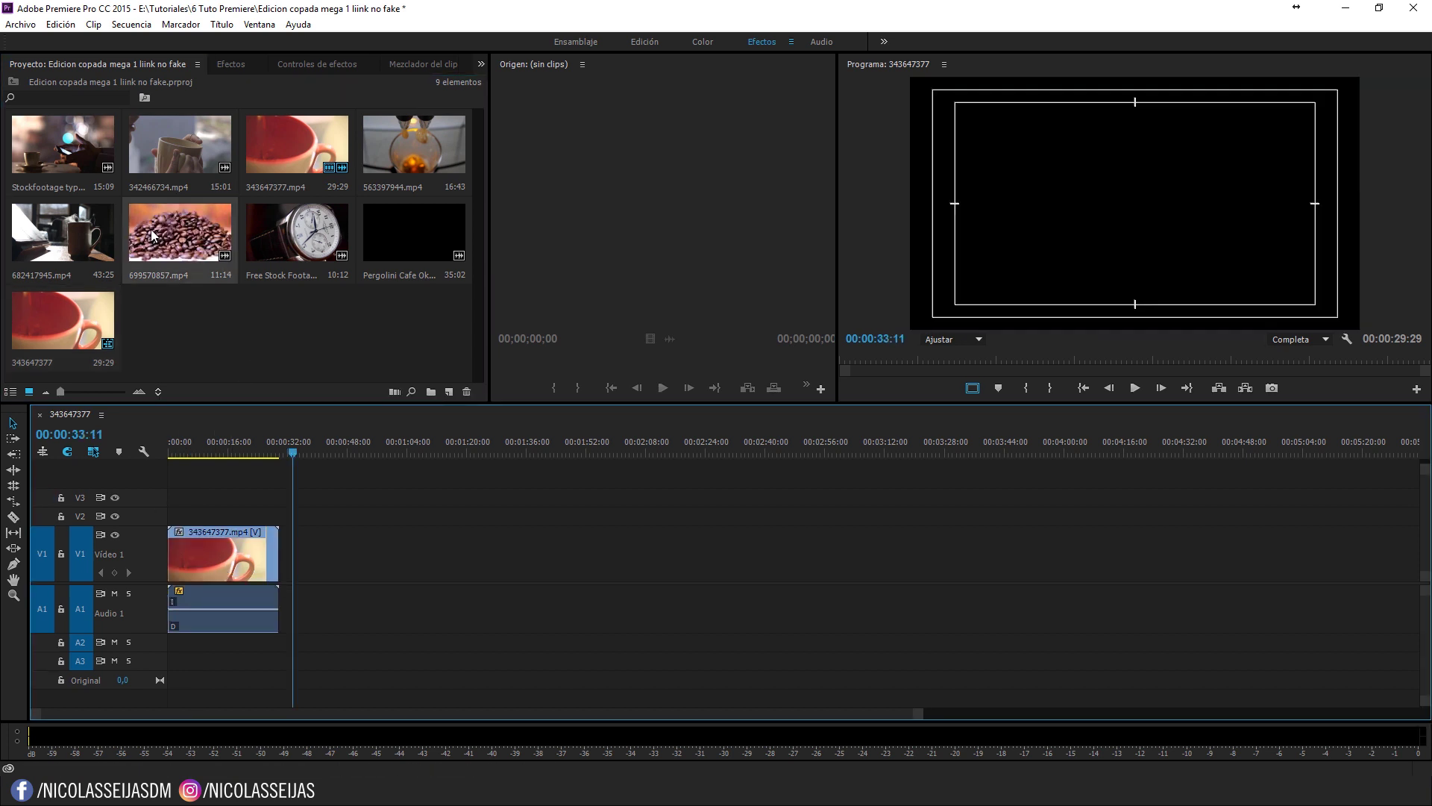
left_click_drag(153, 236, 311, 550)
left_click_drag(302, 452, 355, 458)
scroll(318, 555, "up", 3, "alt")
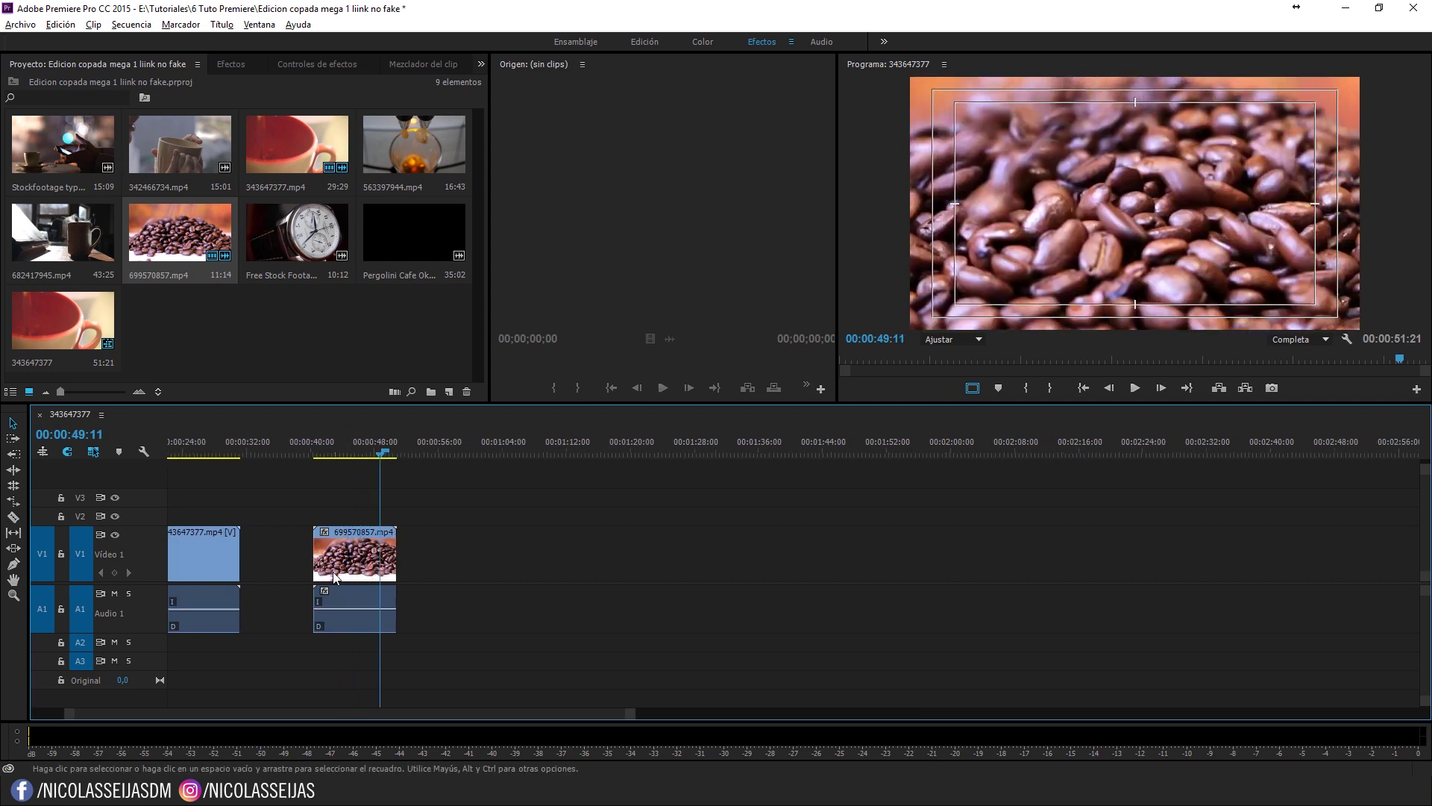
left_click(312, 552)
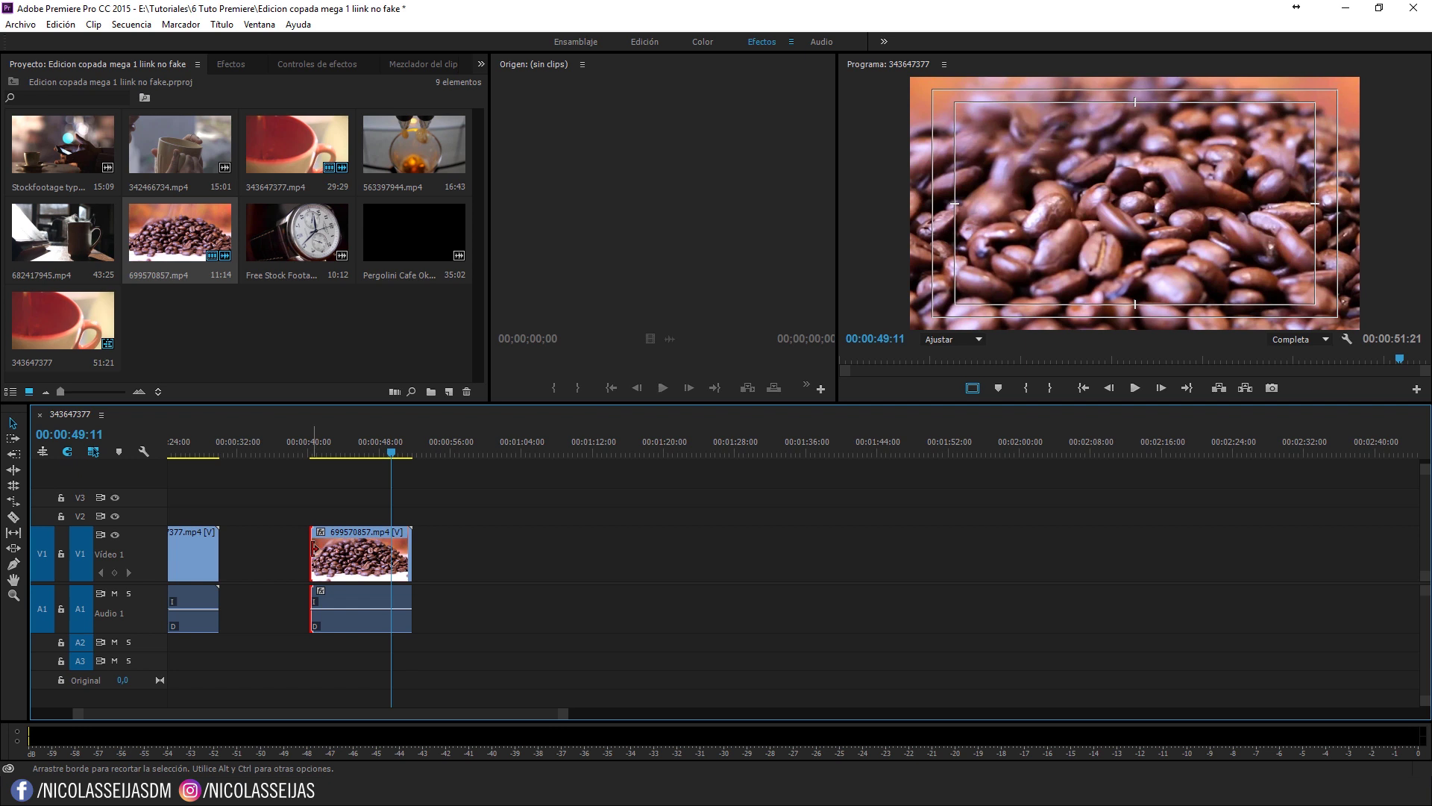
left_click_drag(316, 550, 386, 552)
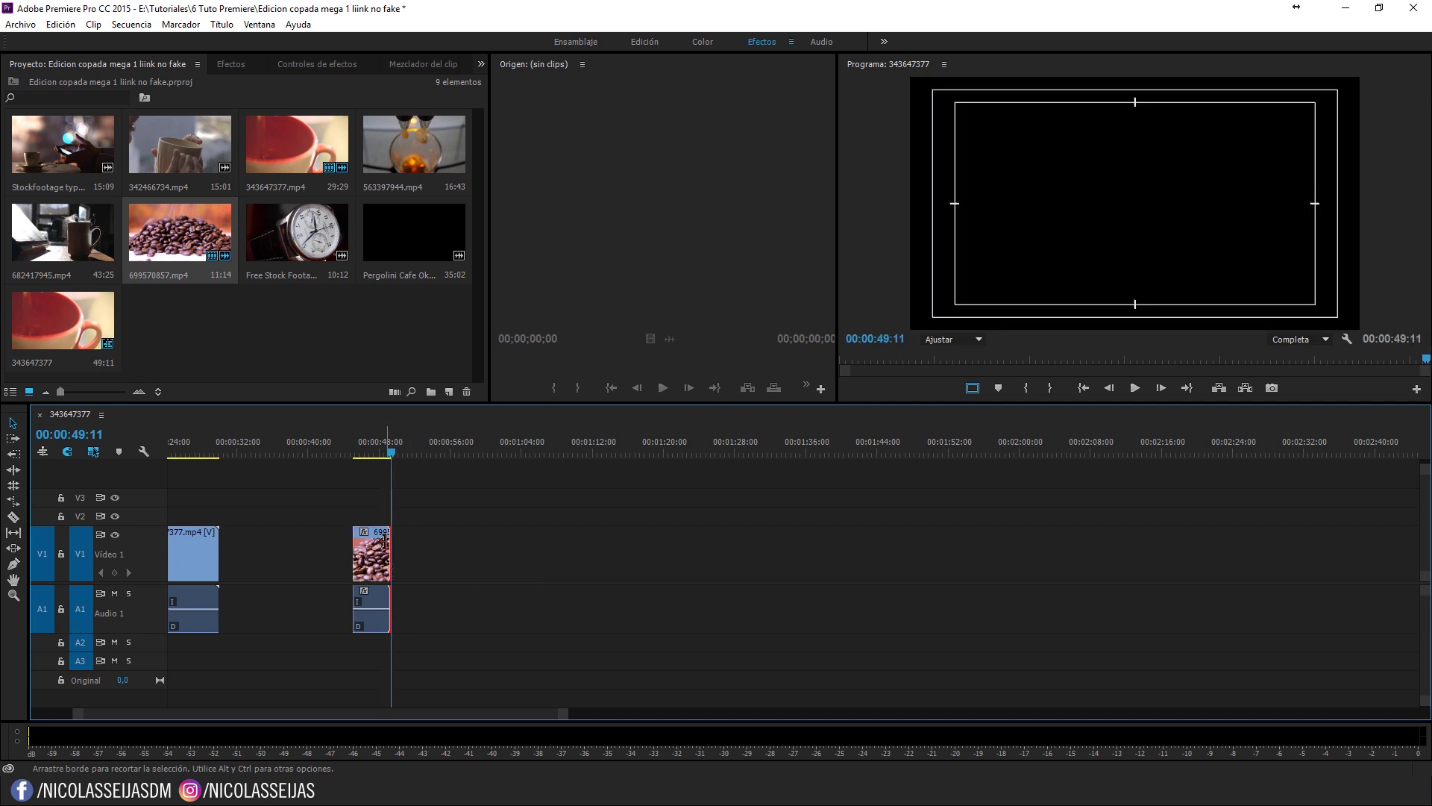
left_click(359, 450)
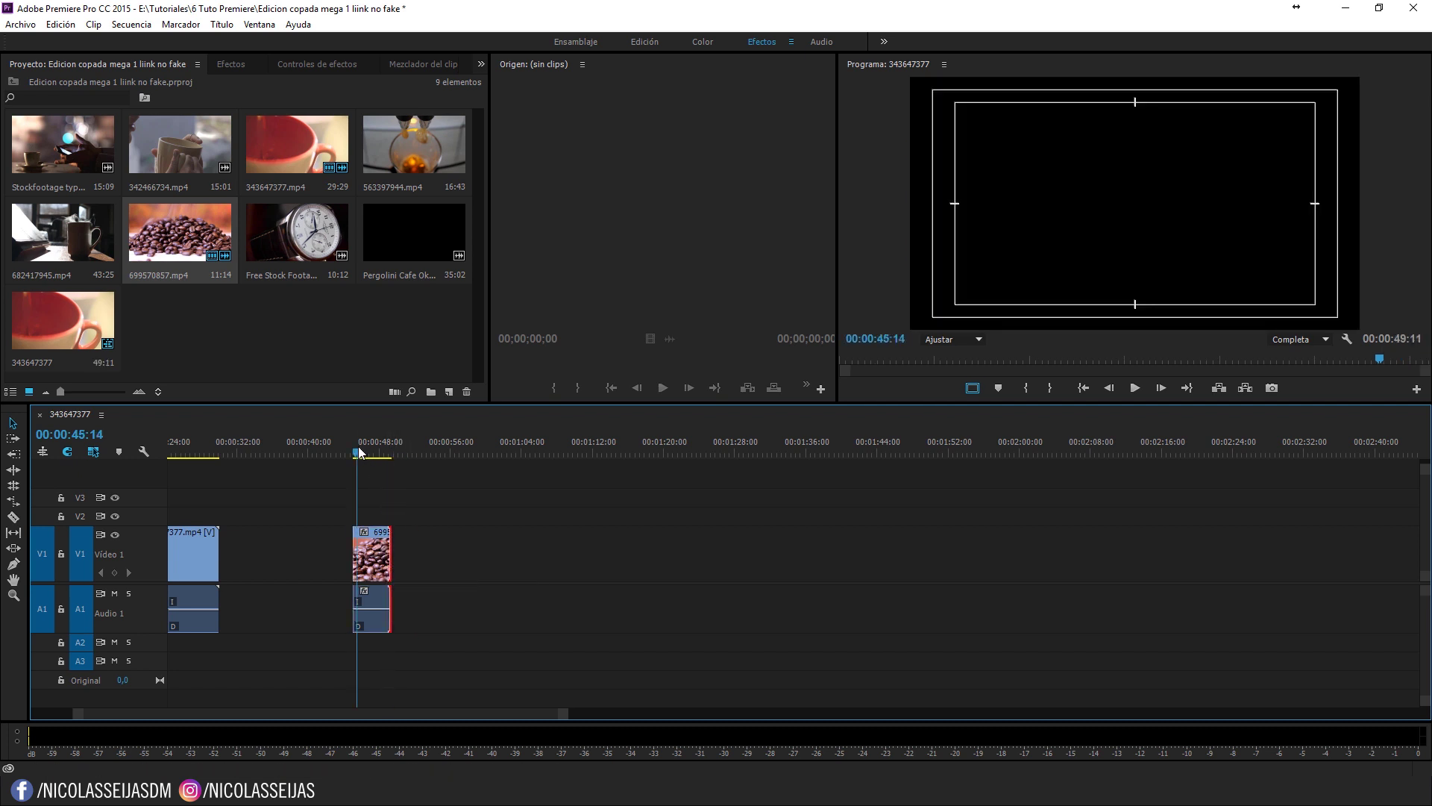
left_click_drag(359, 450, 370, 451)
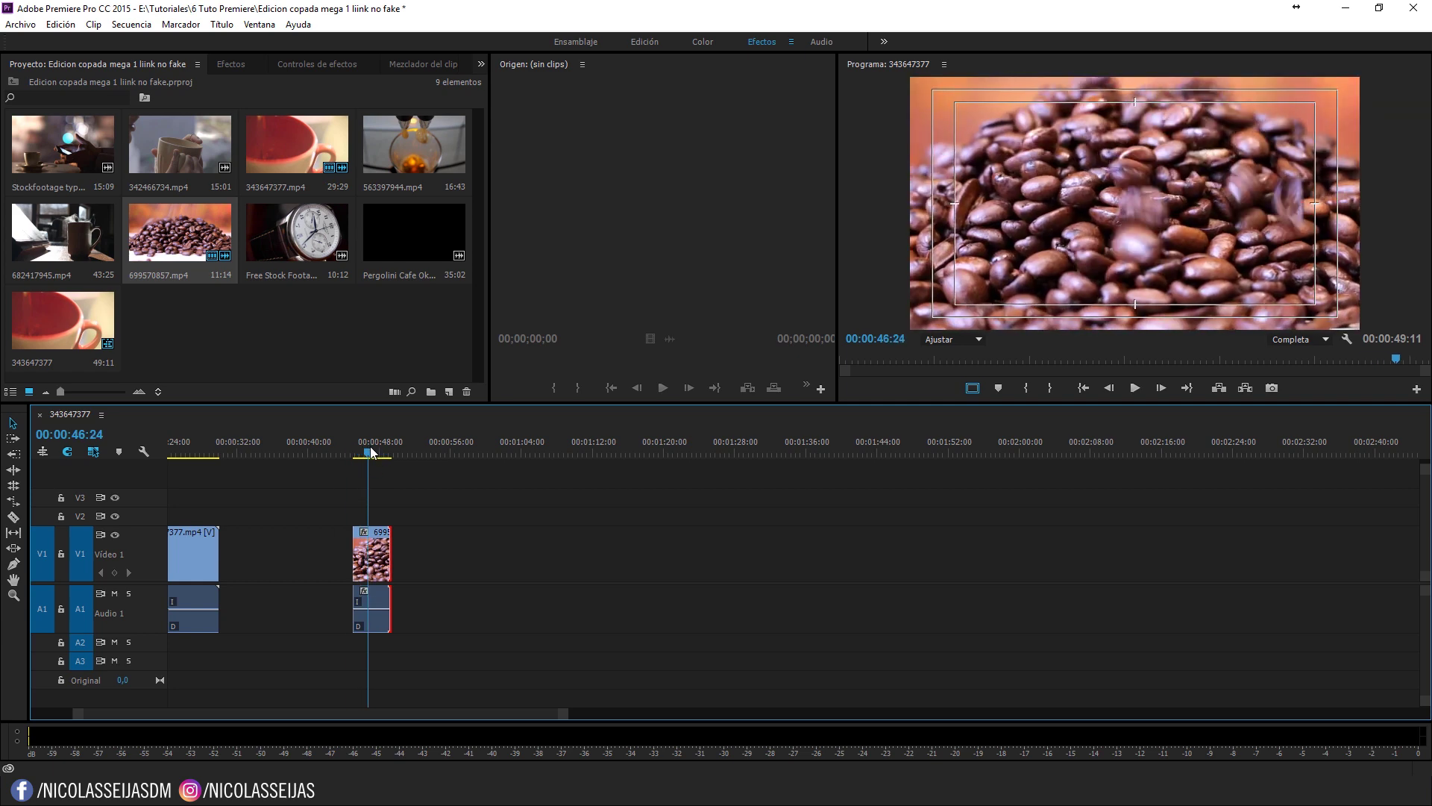
key("ctrl+z")
key("ctrl+z")
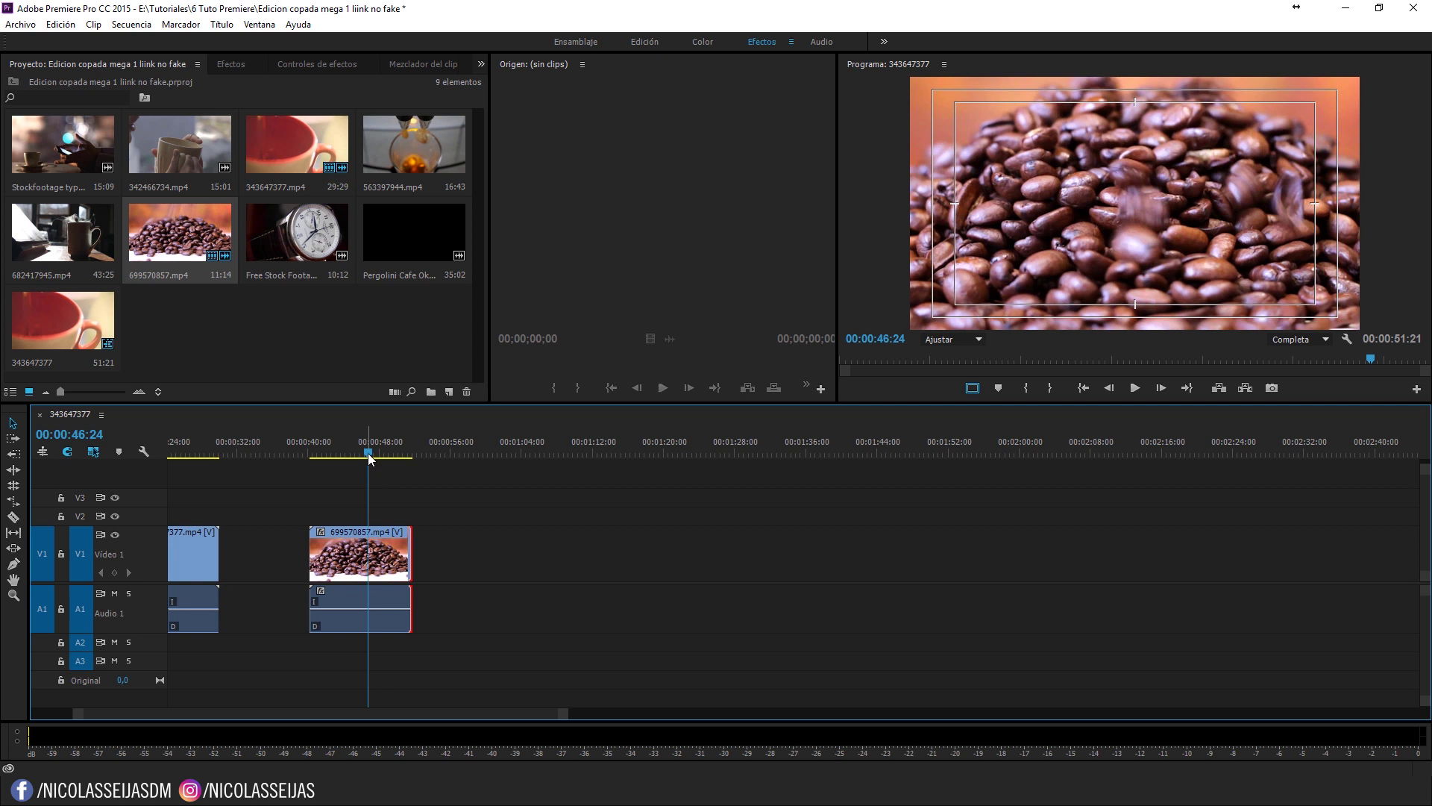
Step: Cut the coffee-bean clip at two points with the Razor tool, undoing an extra third cut
key("c")
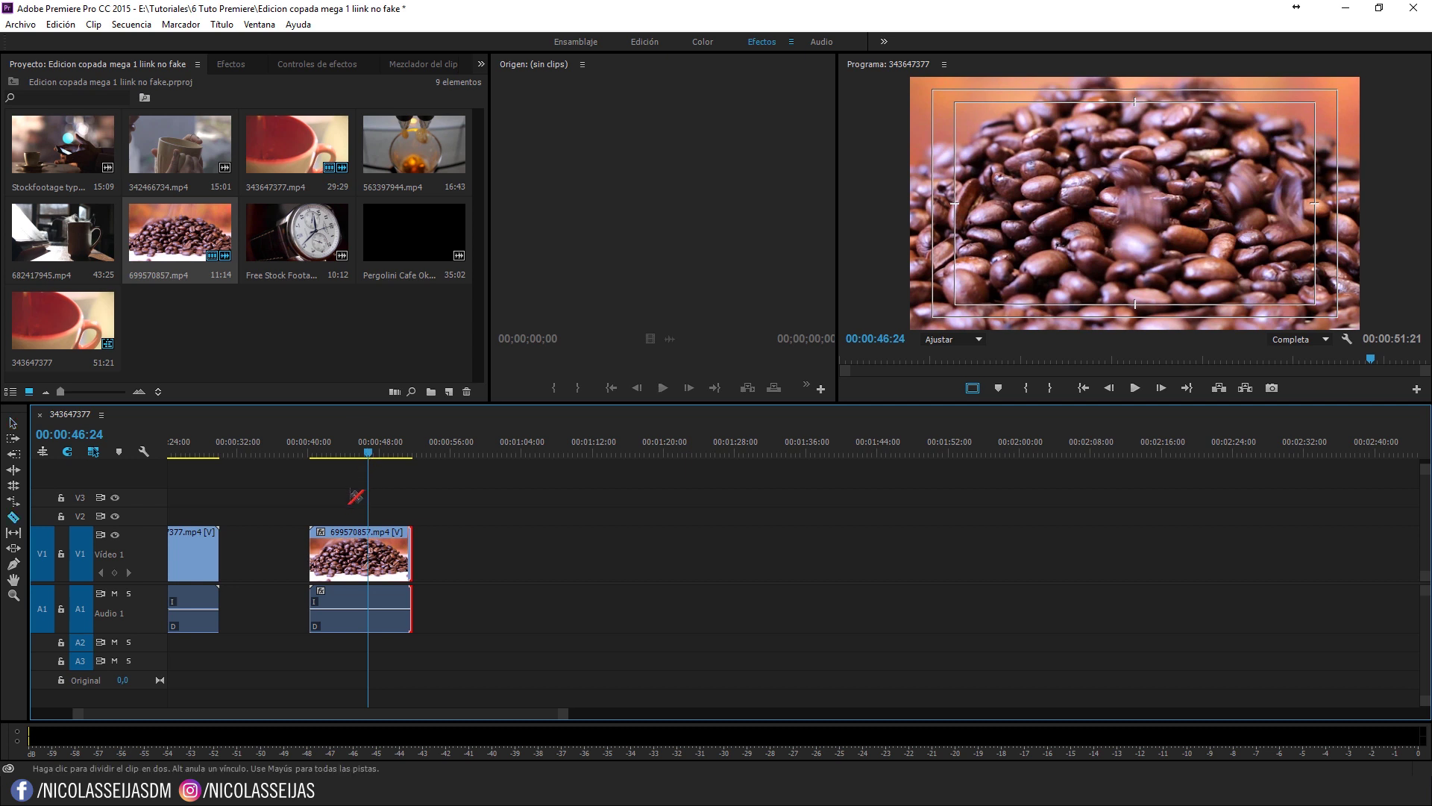
left_click(335, 561)
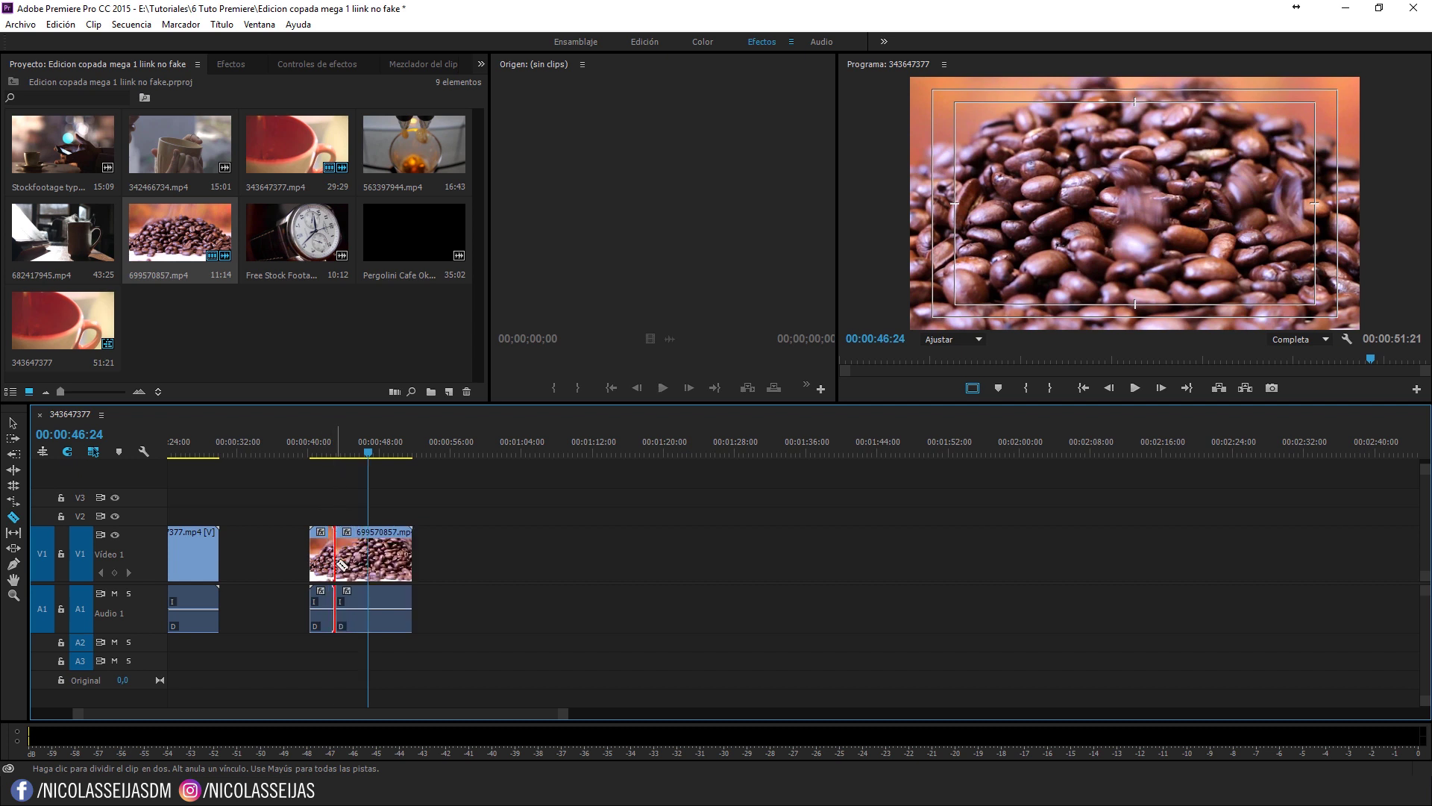
left_click(383, 556)
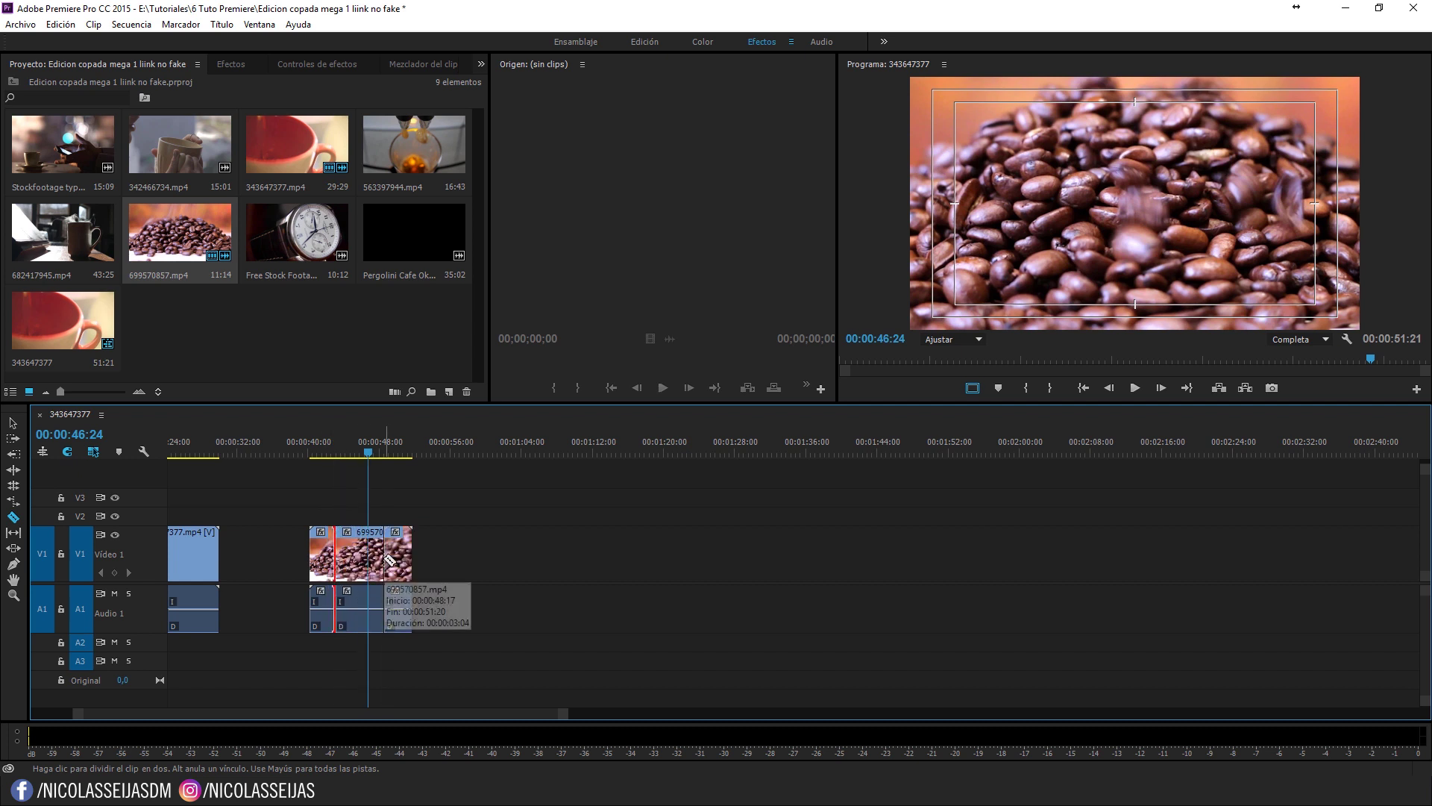
left_click(354, 556)
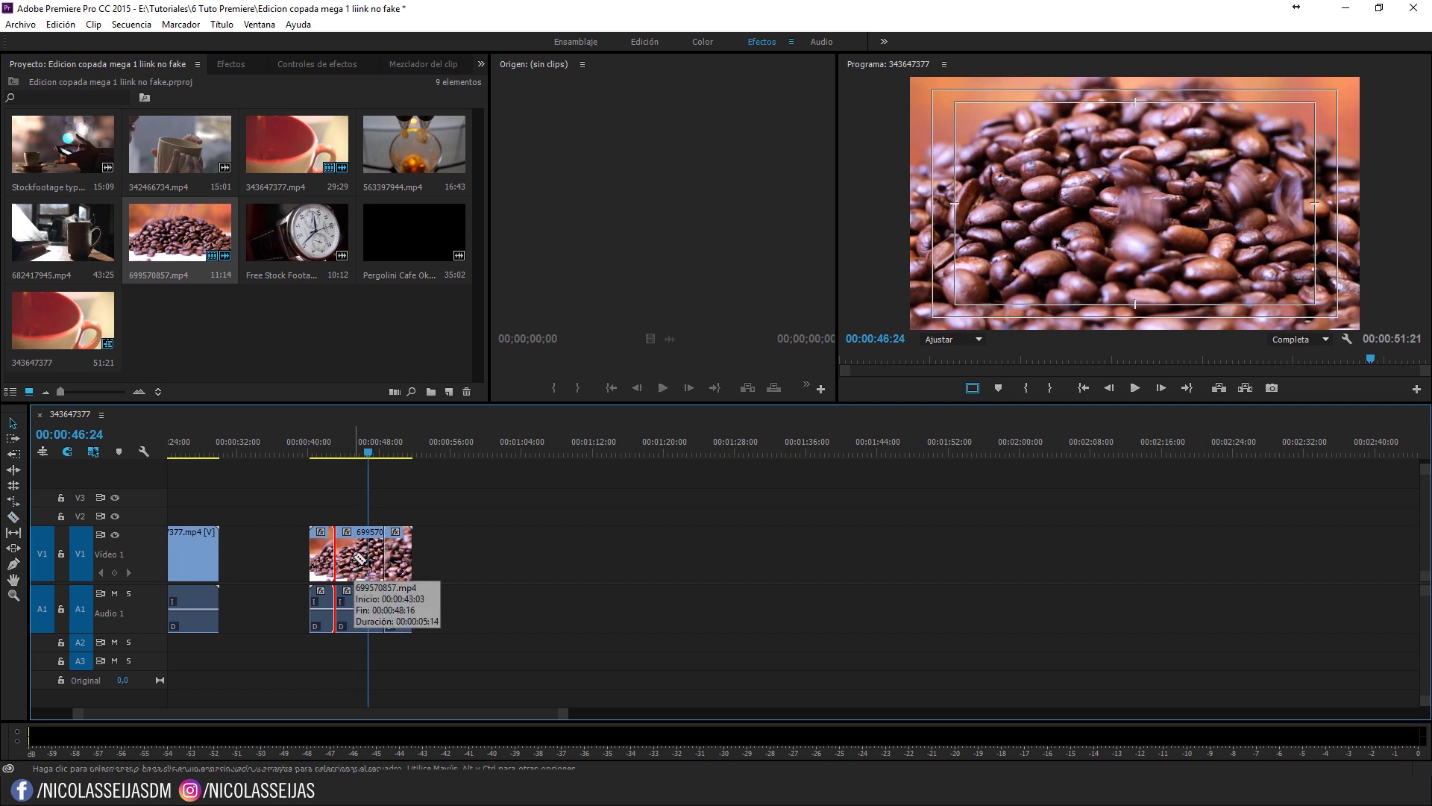
key("ctrl+z")
Step: Delete the first and last coffee-bean pieces and select the remaining piece at 00:00:46:02
key("v")
left_click(324, 560)
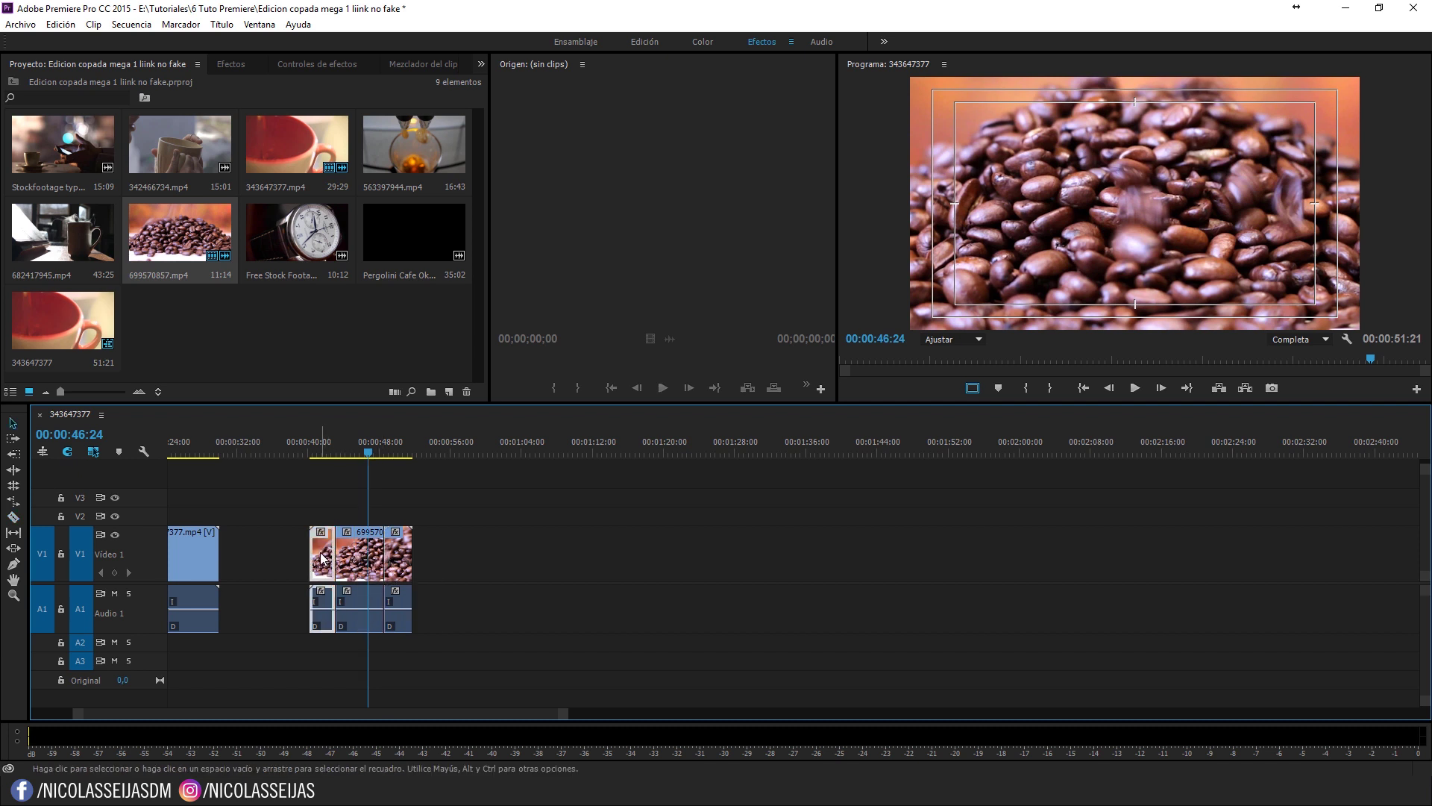
key("Delete")
left_click(397, 558)
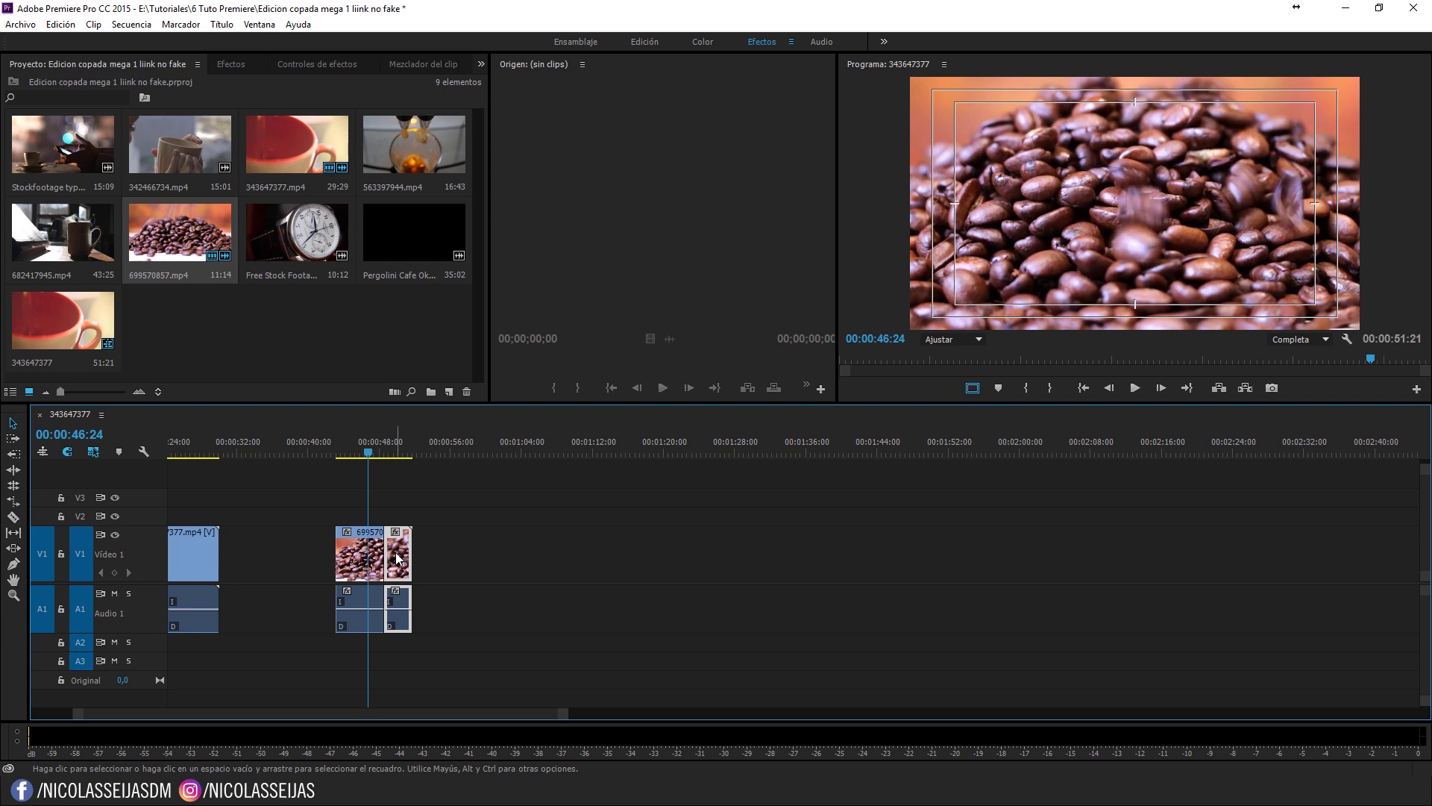
key("End")
key("Delete")
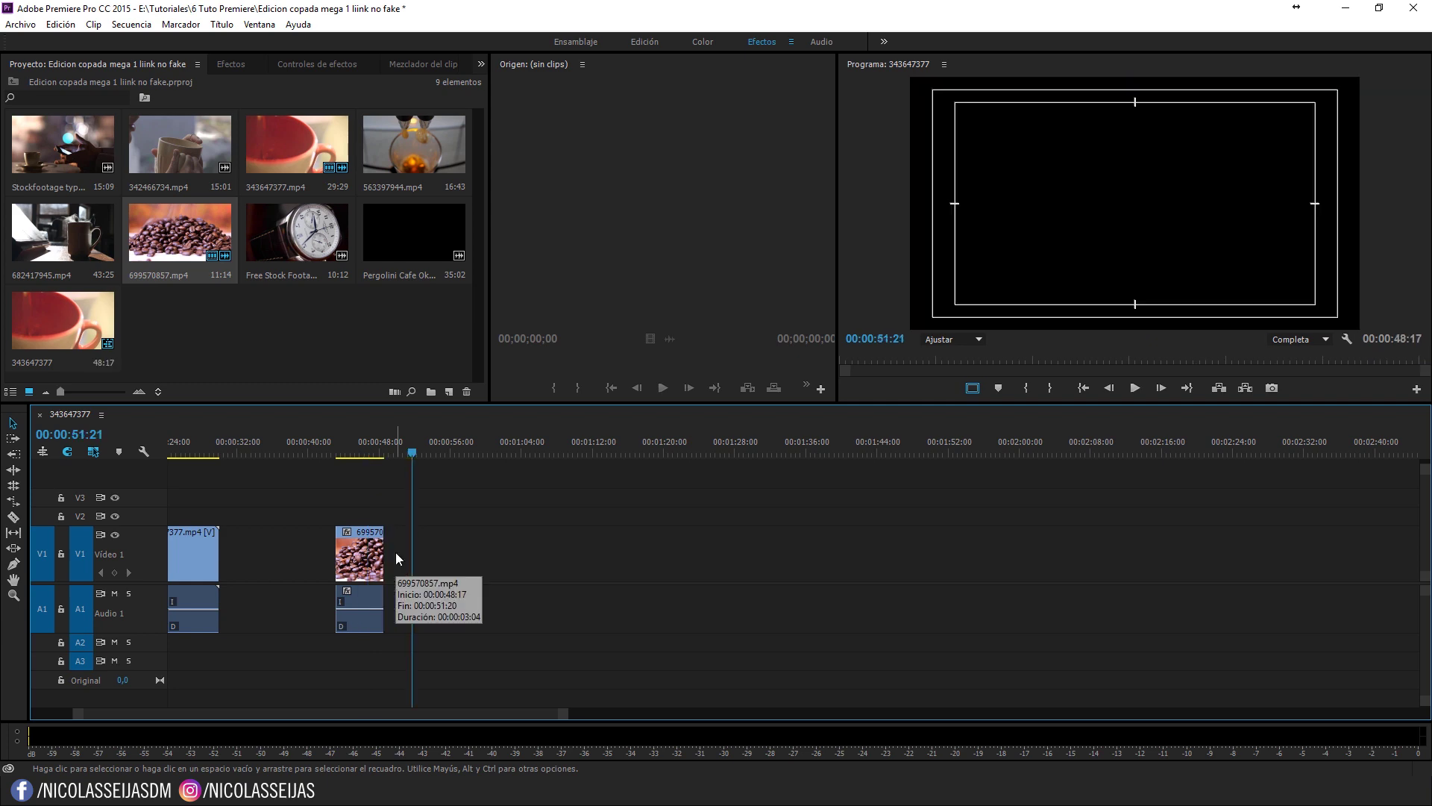
left_click(348, 453)
left_click_drag(352, 455, 362, 453)
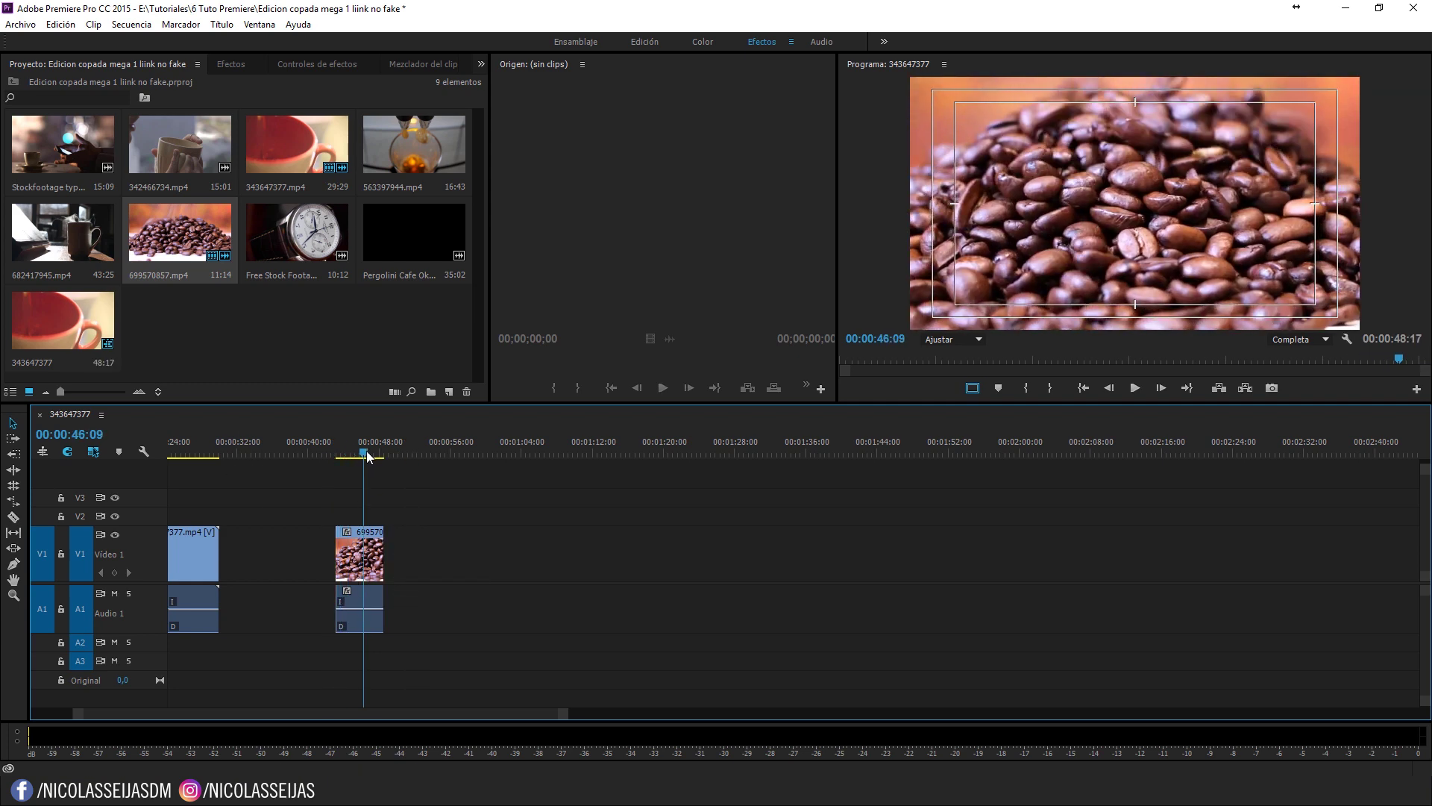
left_click(375, 556)
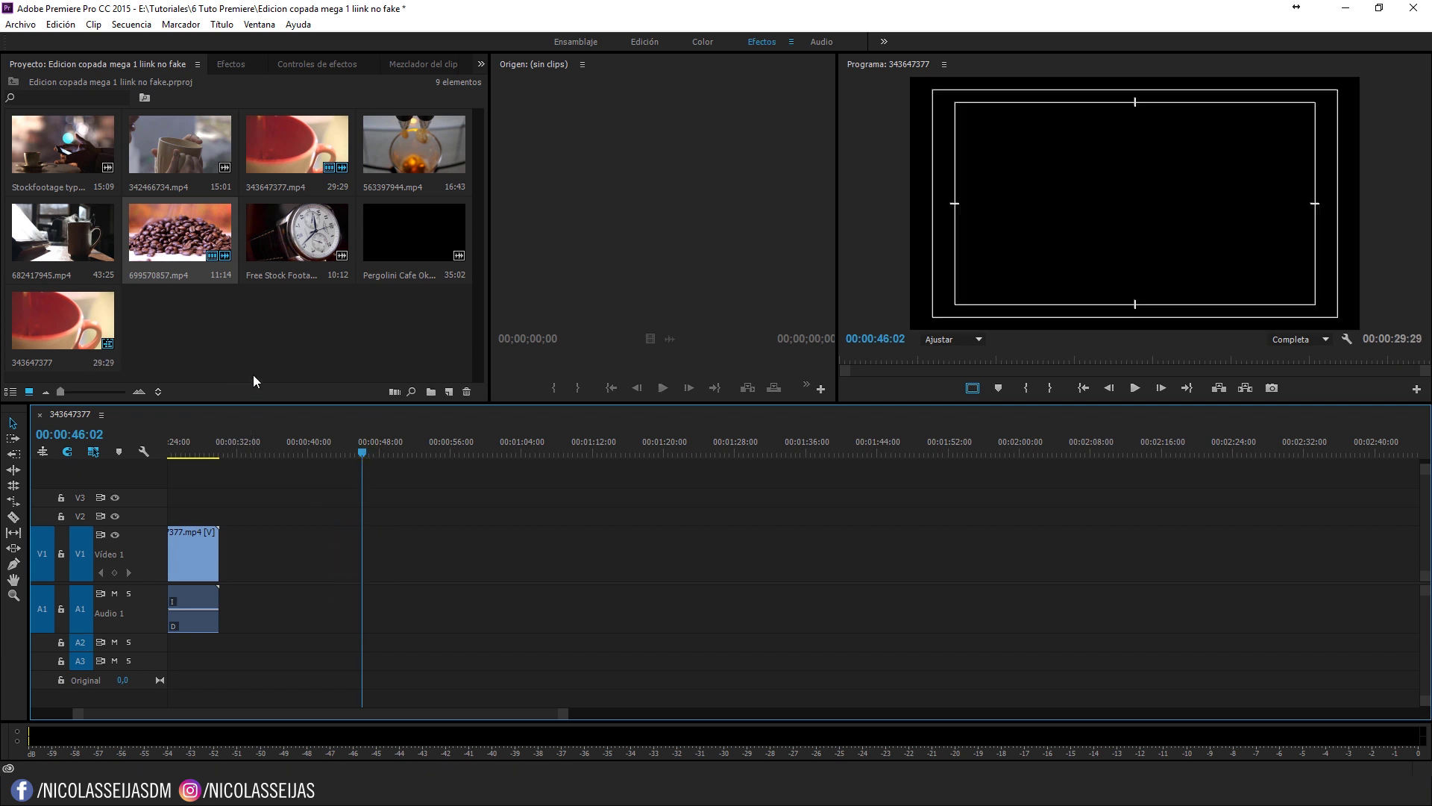
Step: Mark In at 00:00:02:12 and Out at 00:00:06:05 on 699570857.mp4 in the Source monitor
double_click(176, 236)
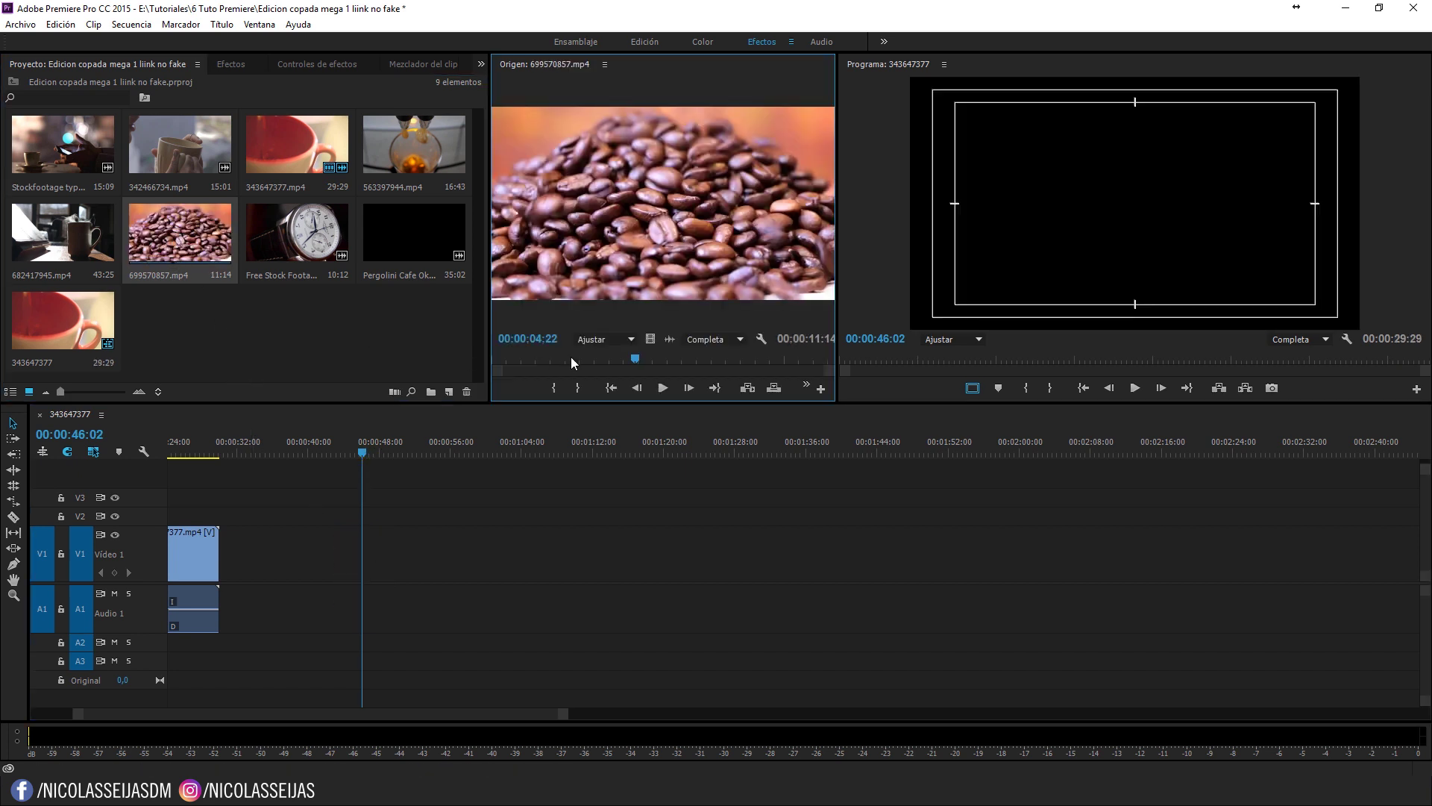
left_click(520, 357)
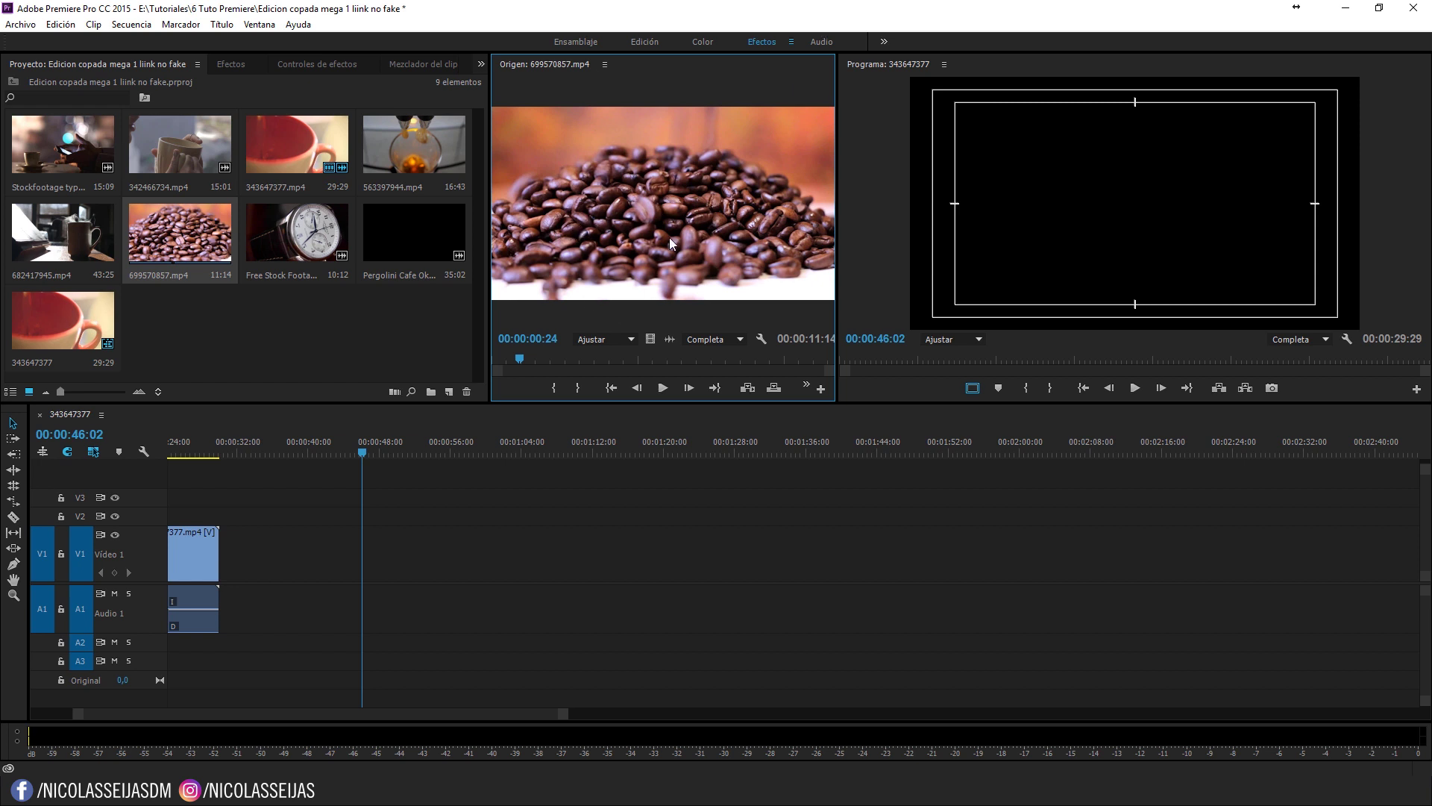
left_click(531, 357)
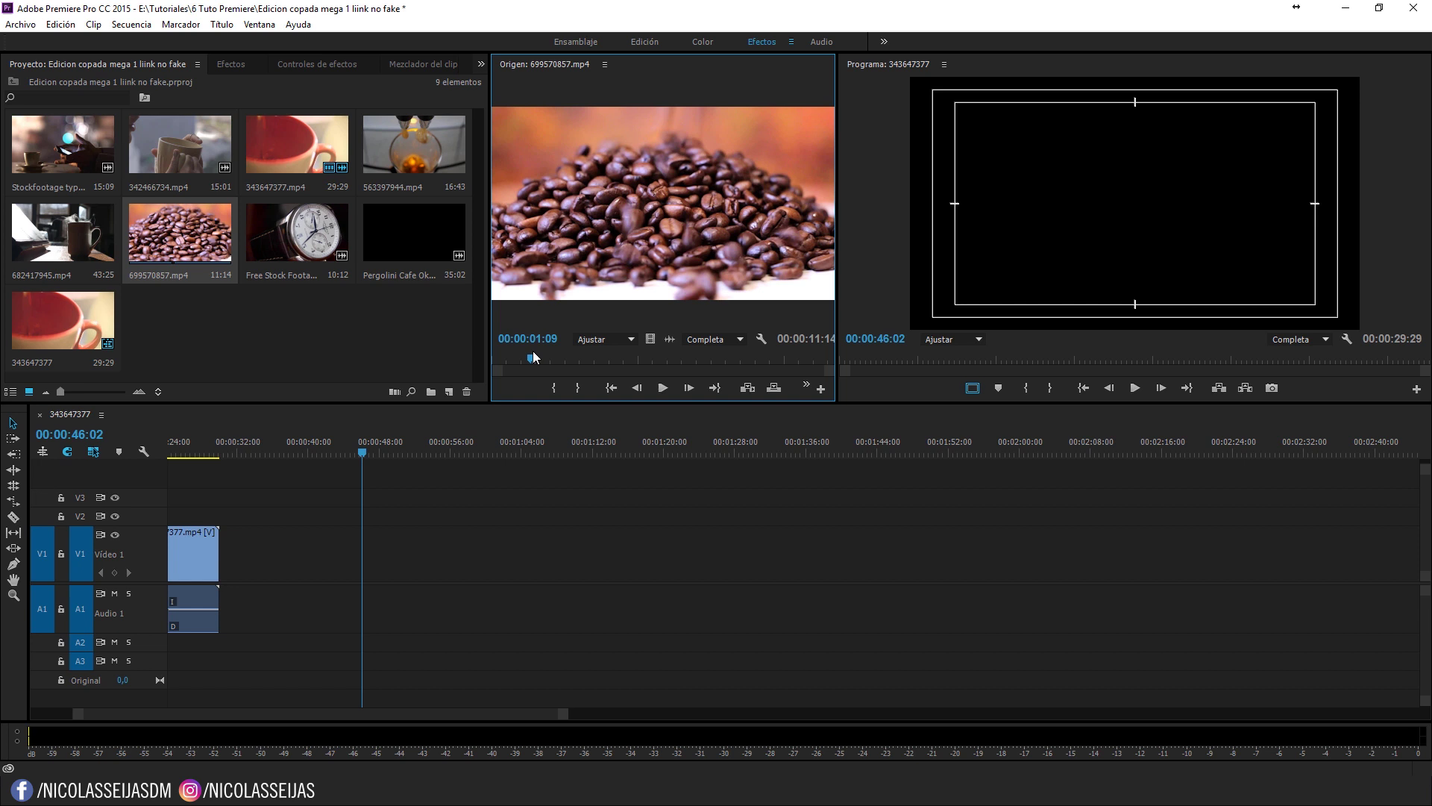
left_click_drag(532, 357, 564, 358)
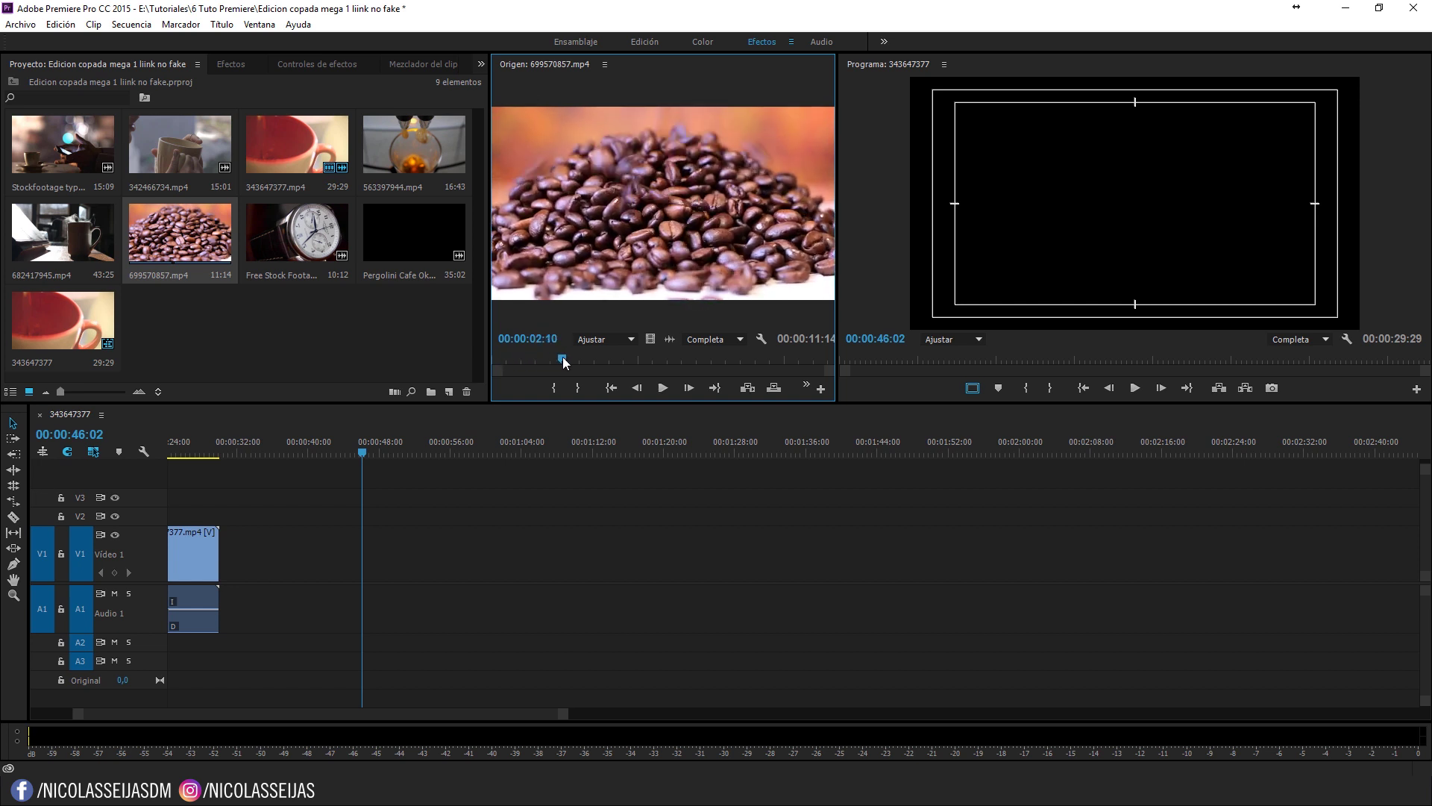
left_click(555, 387)
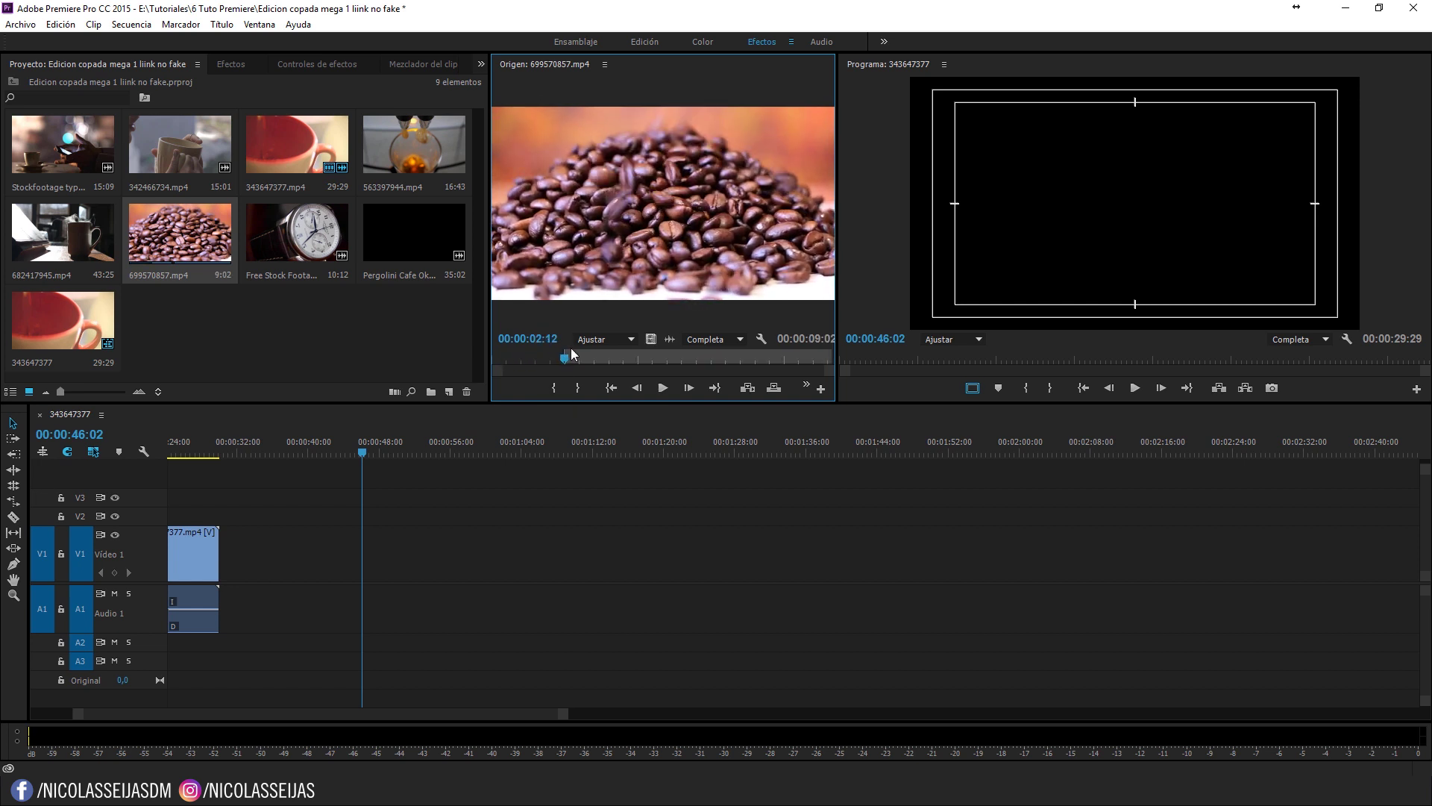
left_click_drag(564, 358, 674, 359)
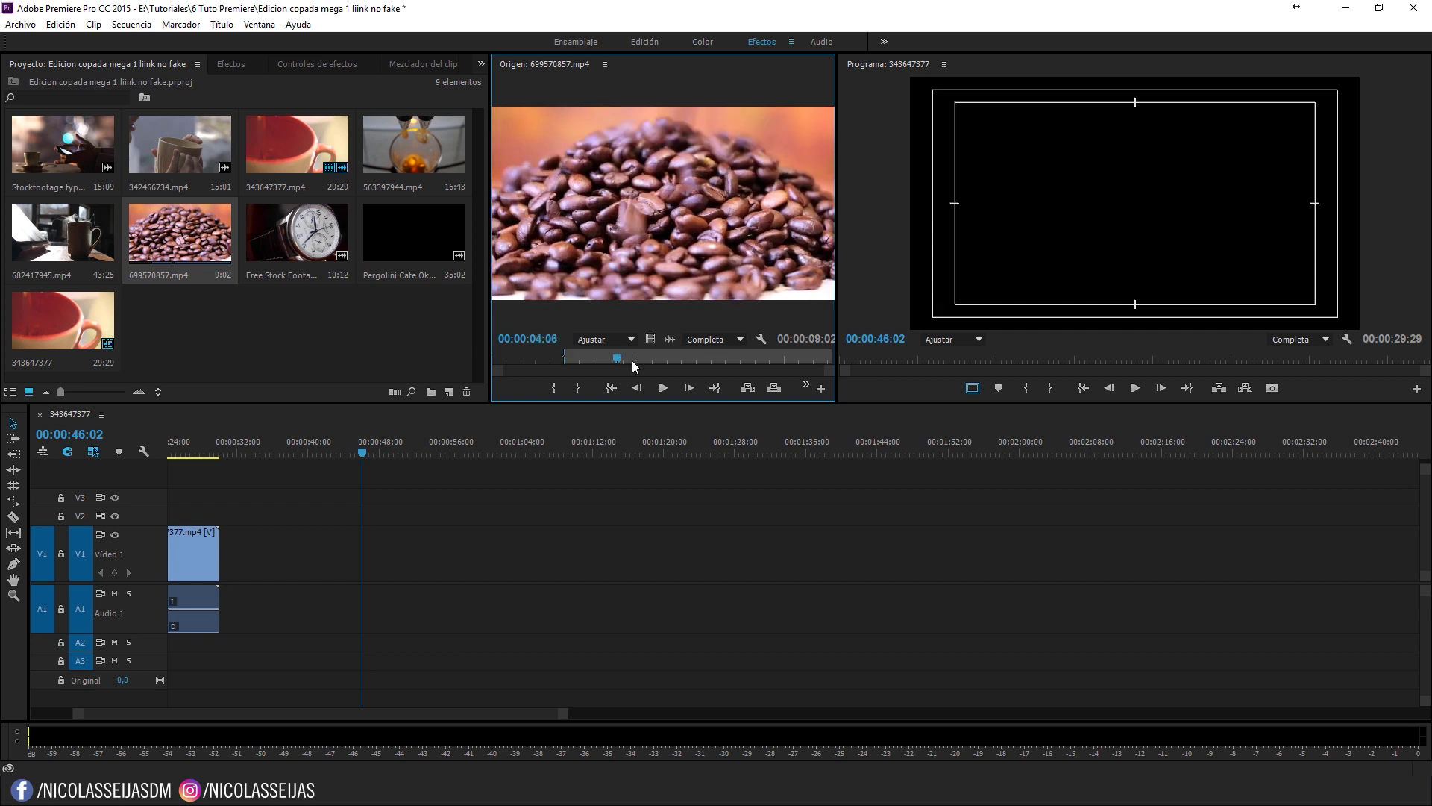
left_click(583, 392)
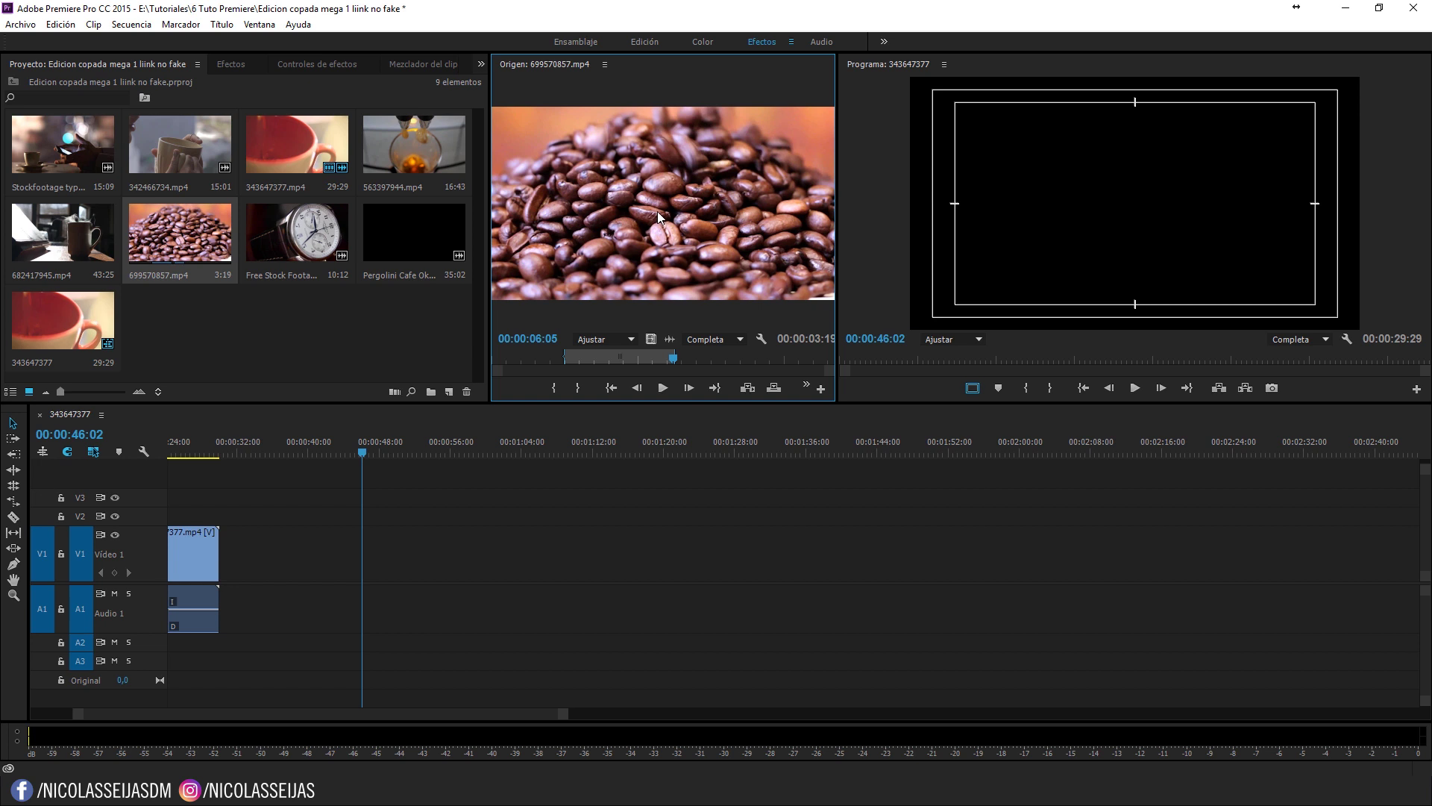
Step: Place the marked coffee-bean section after the red cup clip and play it back
left_click_drag(658, 217, 224, 552)
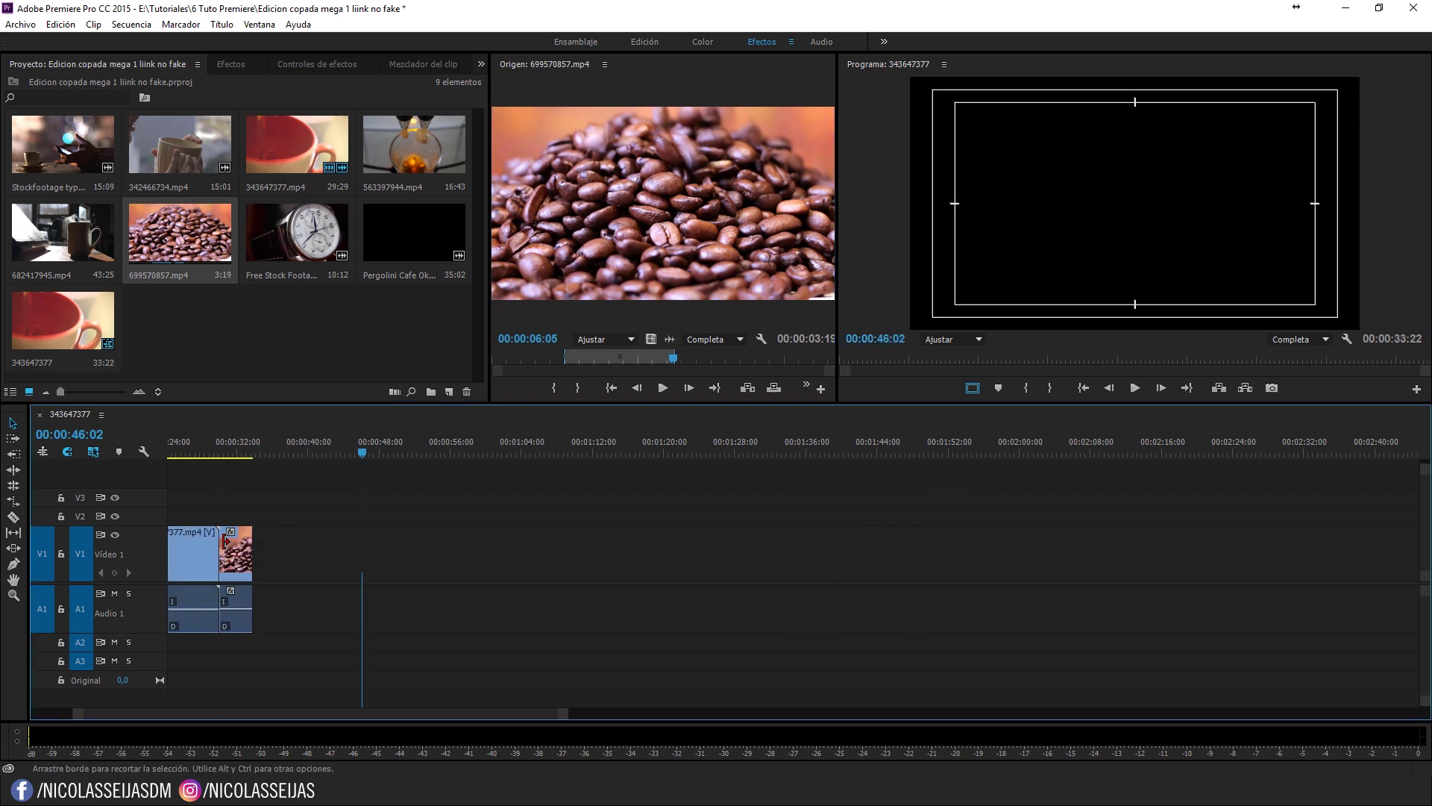
left_click(212, 446)
key("space")
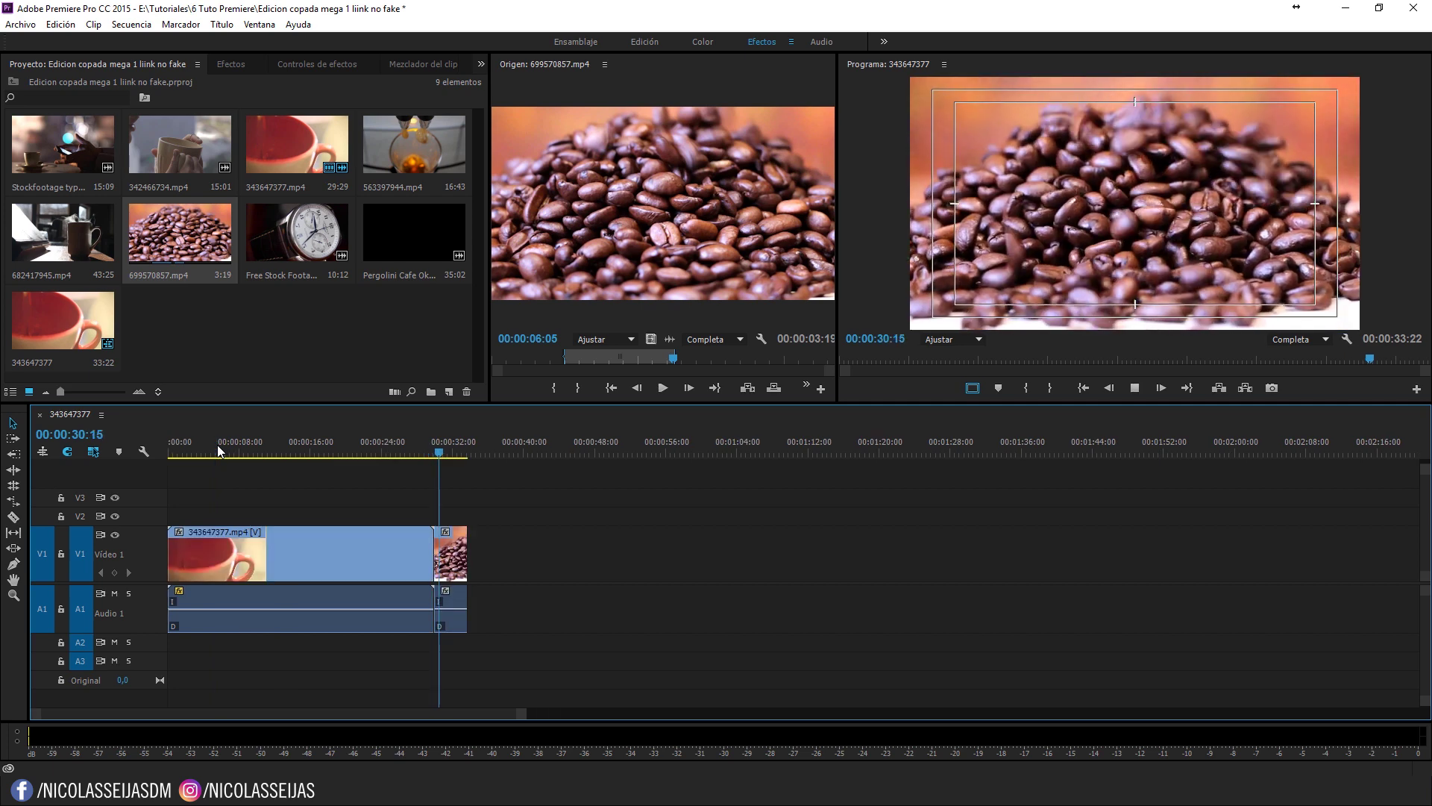
key("space")
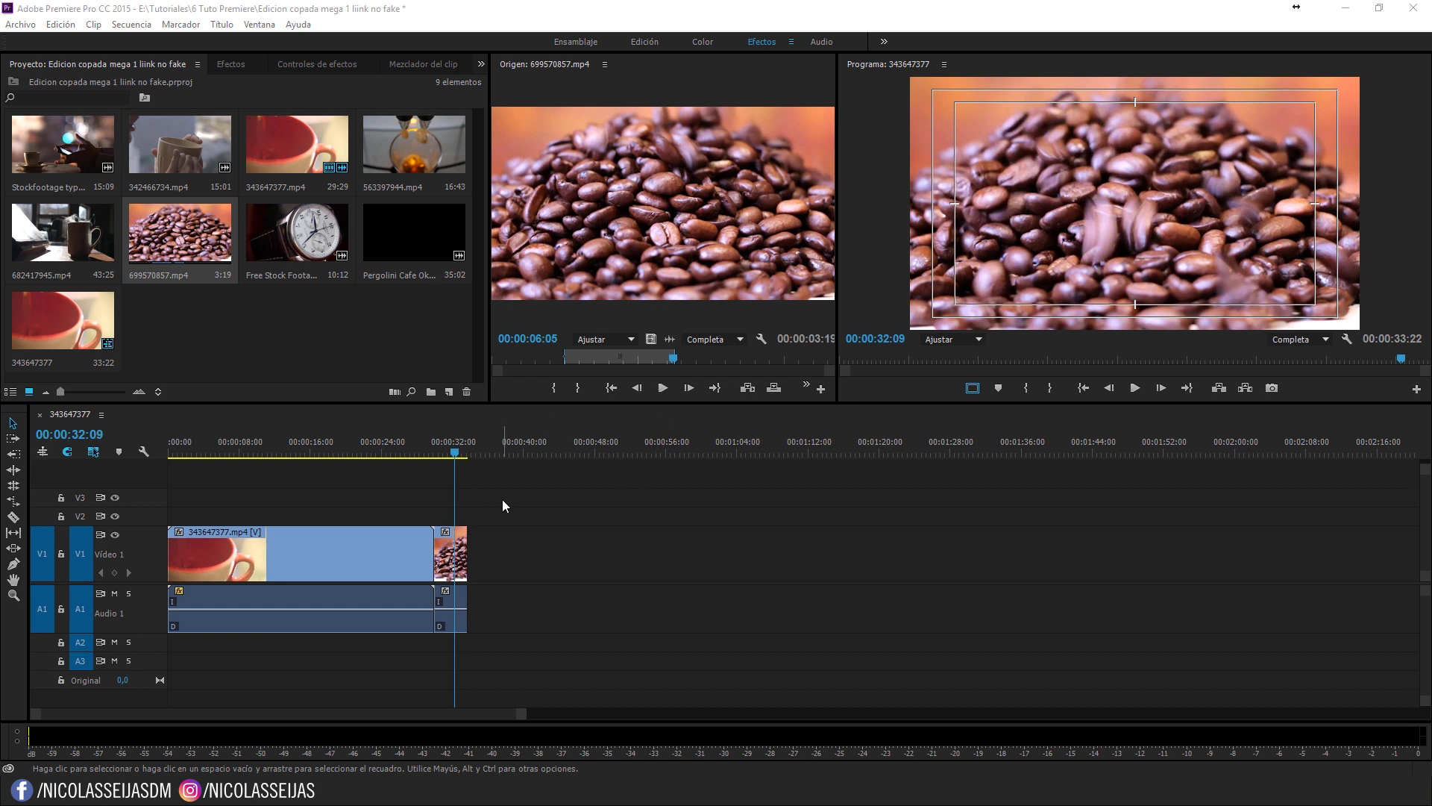
Step: Trim the cup clip's start to 00:00:06:11 and its end to 00:00:16:28
left_click_drag(172, 448, 258, 454)
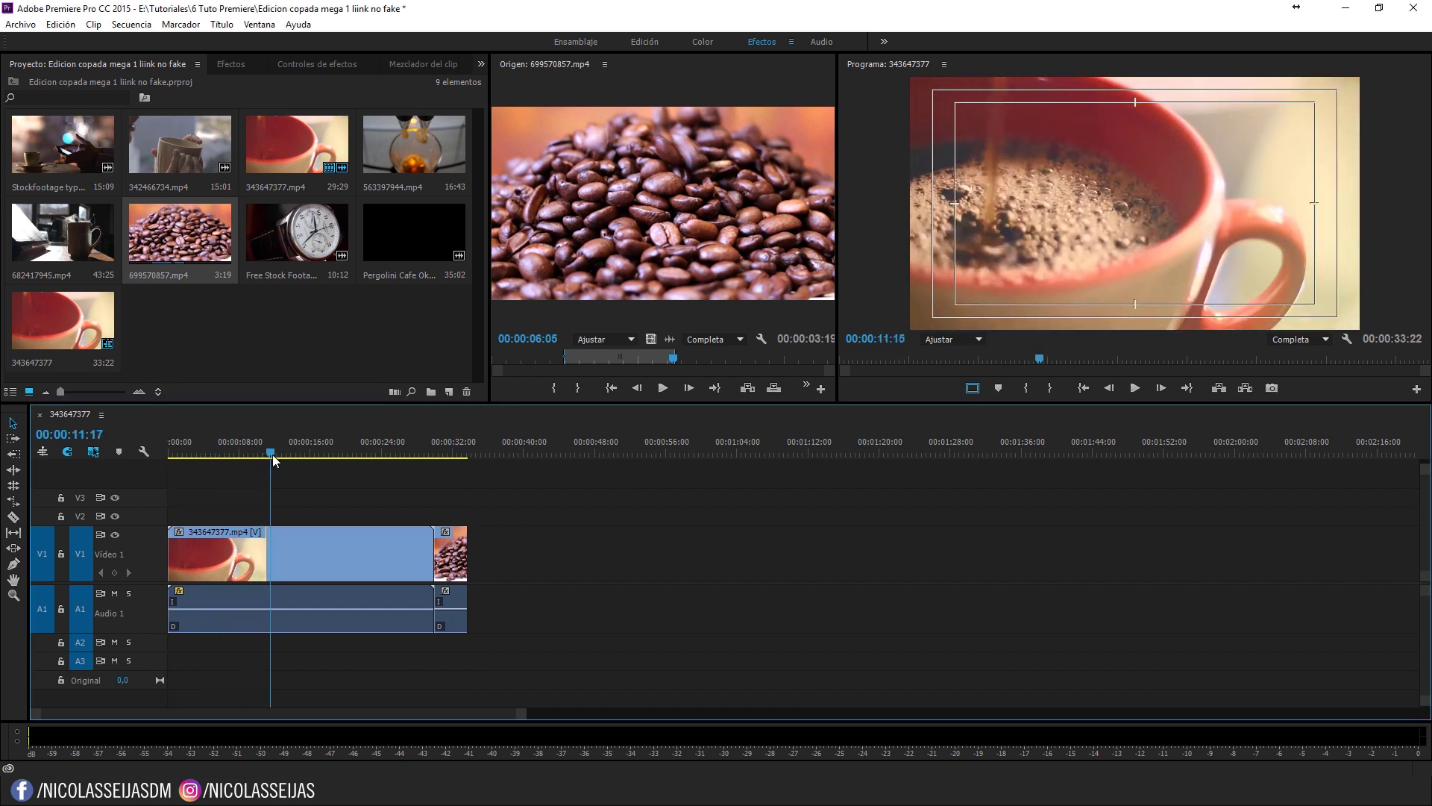
left_click_drag(258, 454, 224, 453)
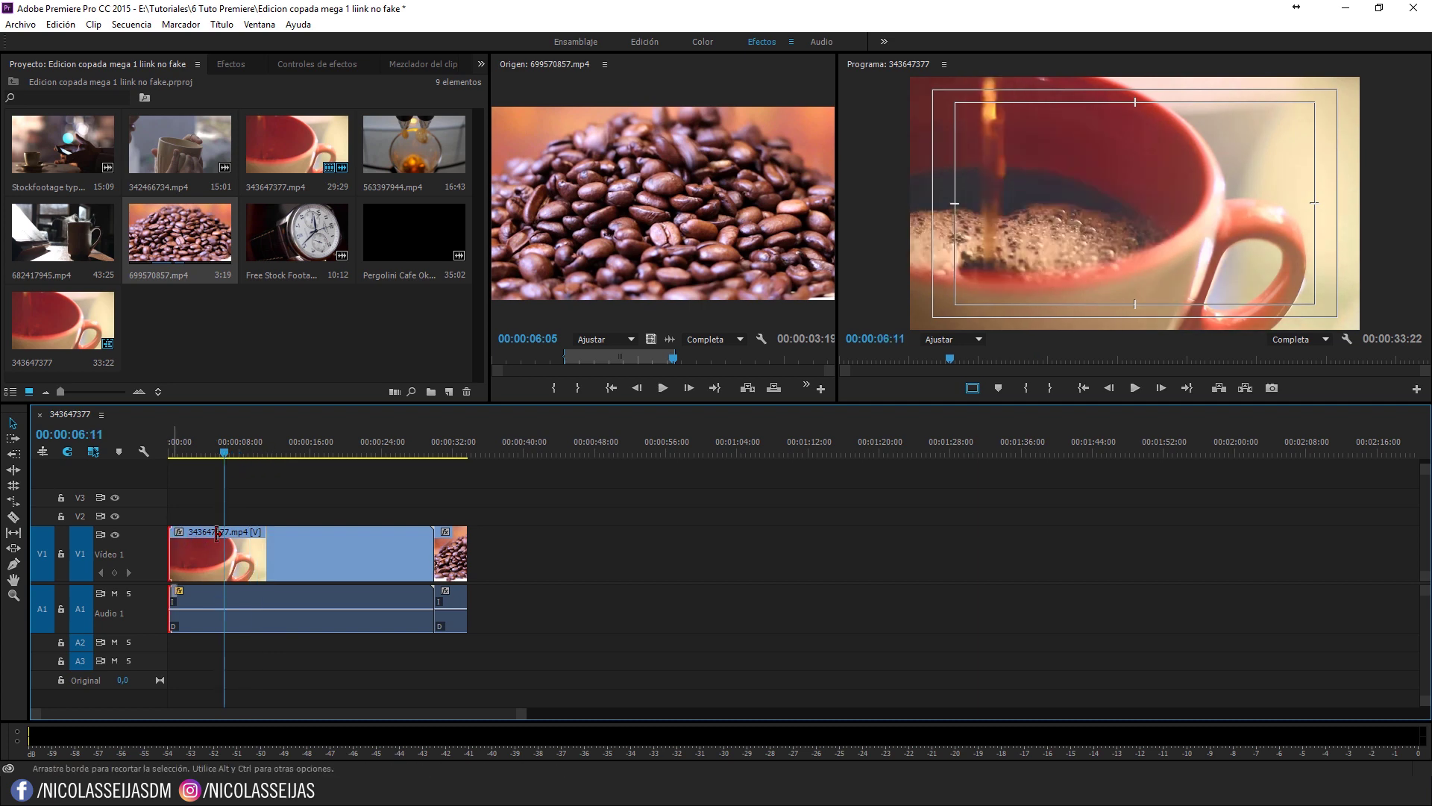
left_click_drag(174, 530, 223, 529)
left_click(288, 453)
left_click_drag(288, 467, 317, 467)
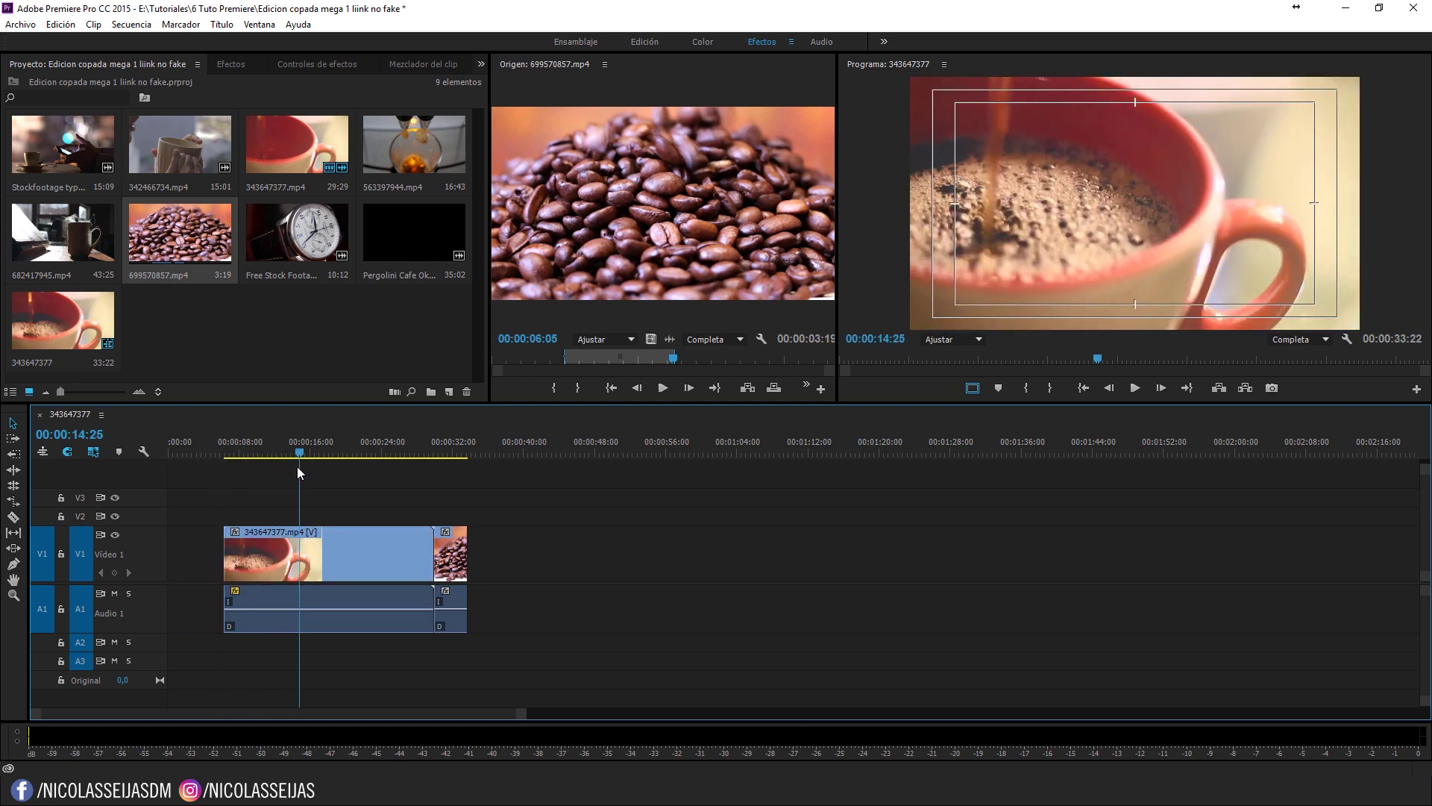
left_click_drag(429, 545, 203, 552)
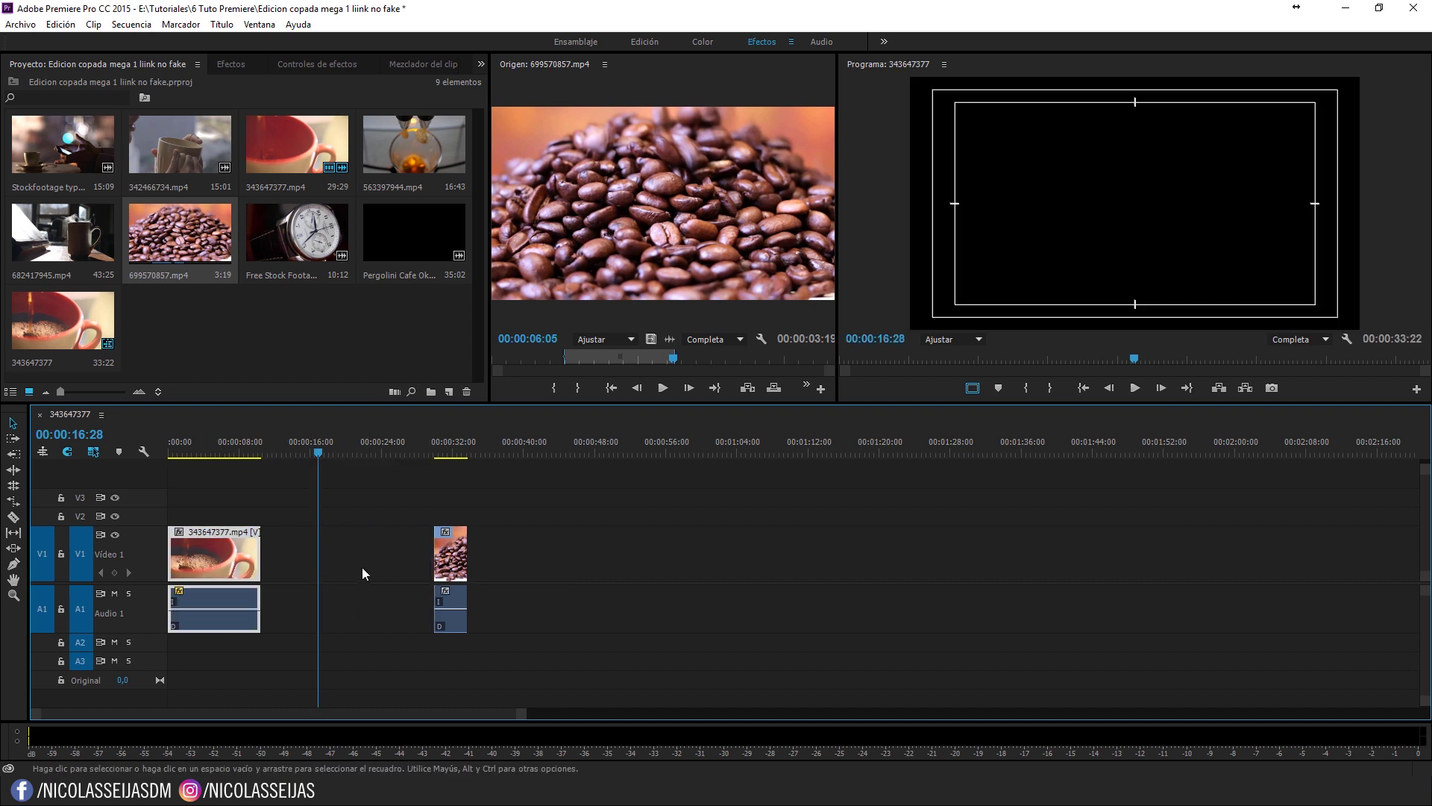
Step: Delete the gap so the coffee-bean clip directly follows the cup clip, then preview the join
left_click_drag(438, 550, 403, 548)
left_click(334, 564)
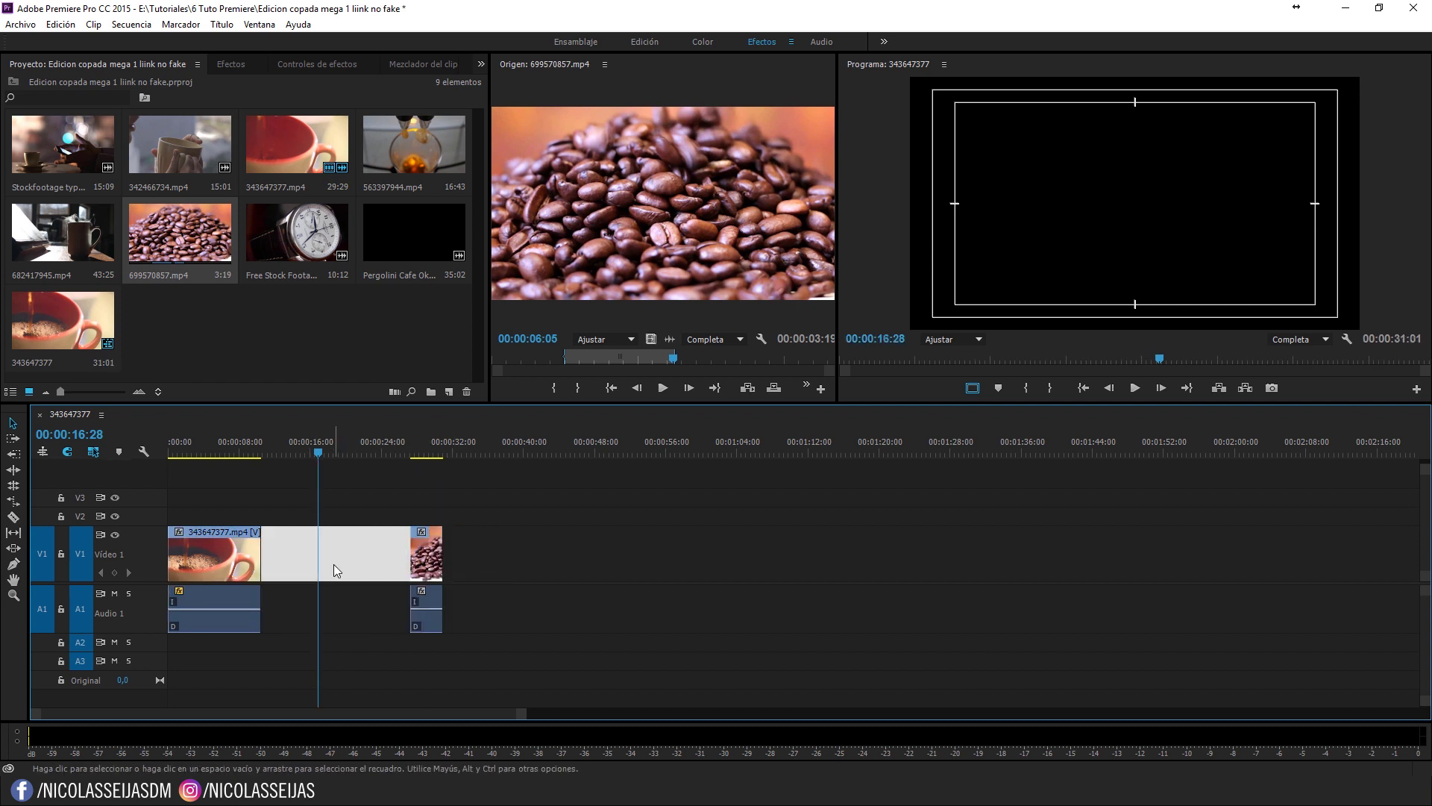
key("Delete")
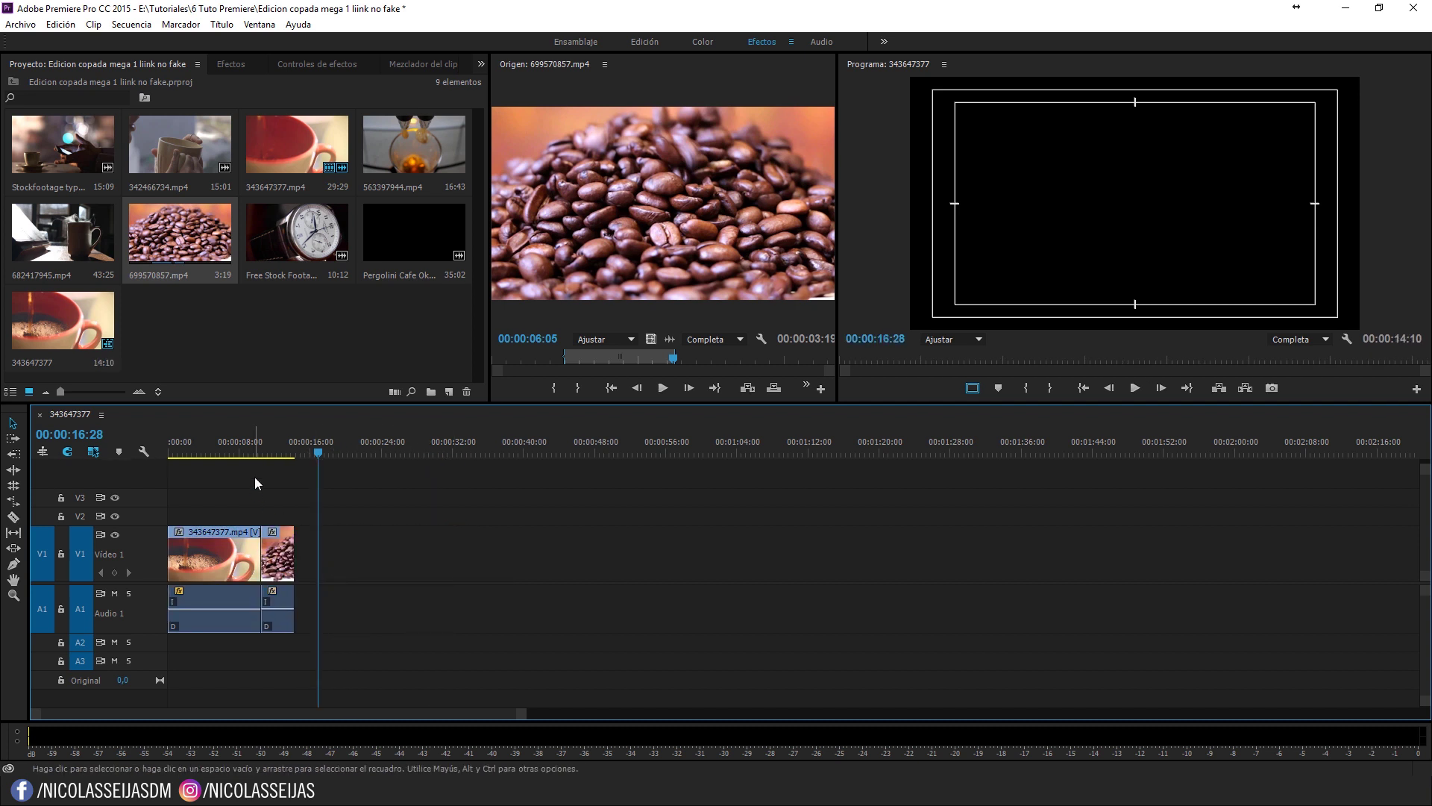
mouse_move(251, 447)
left_mouse_down()
mouse_move(276, 450)
mouse_move(251, 423)
left_mouse_up()
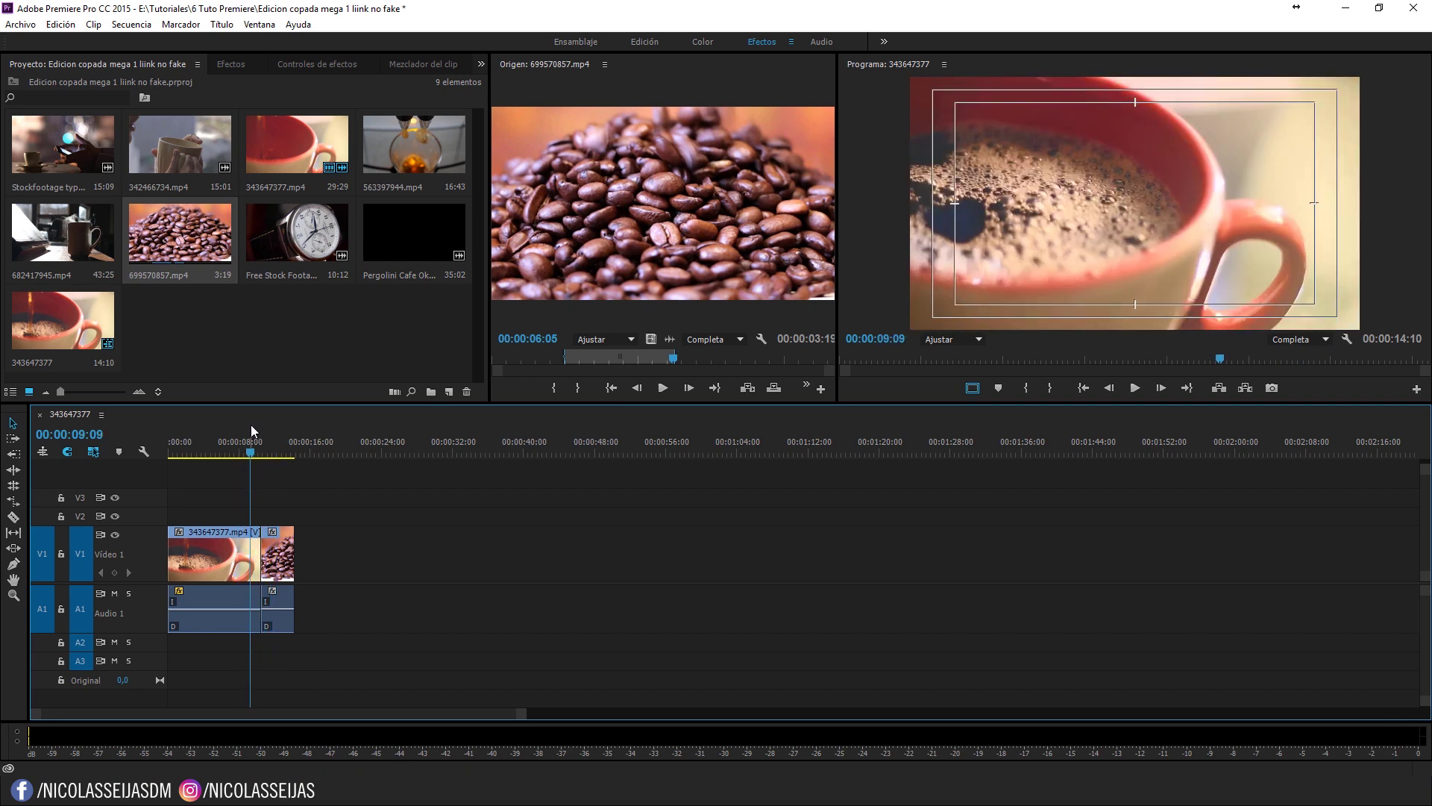
Step: Mark In at 00:00:14:14 and an Out about two seconds later on 682417945.mp4
double_click(83, 249)
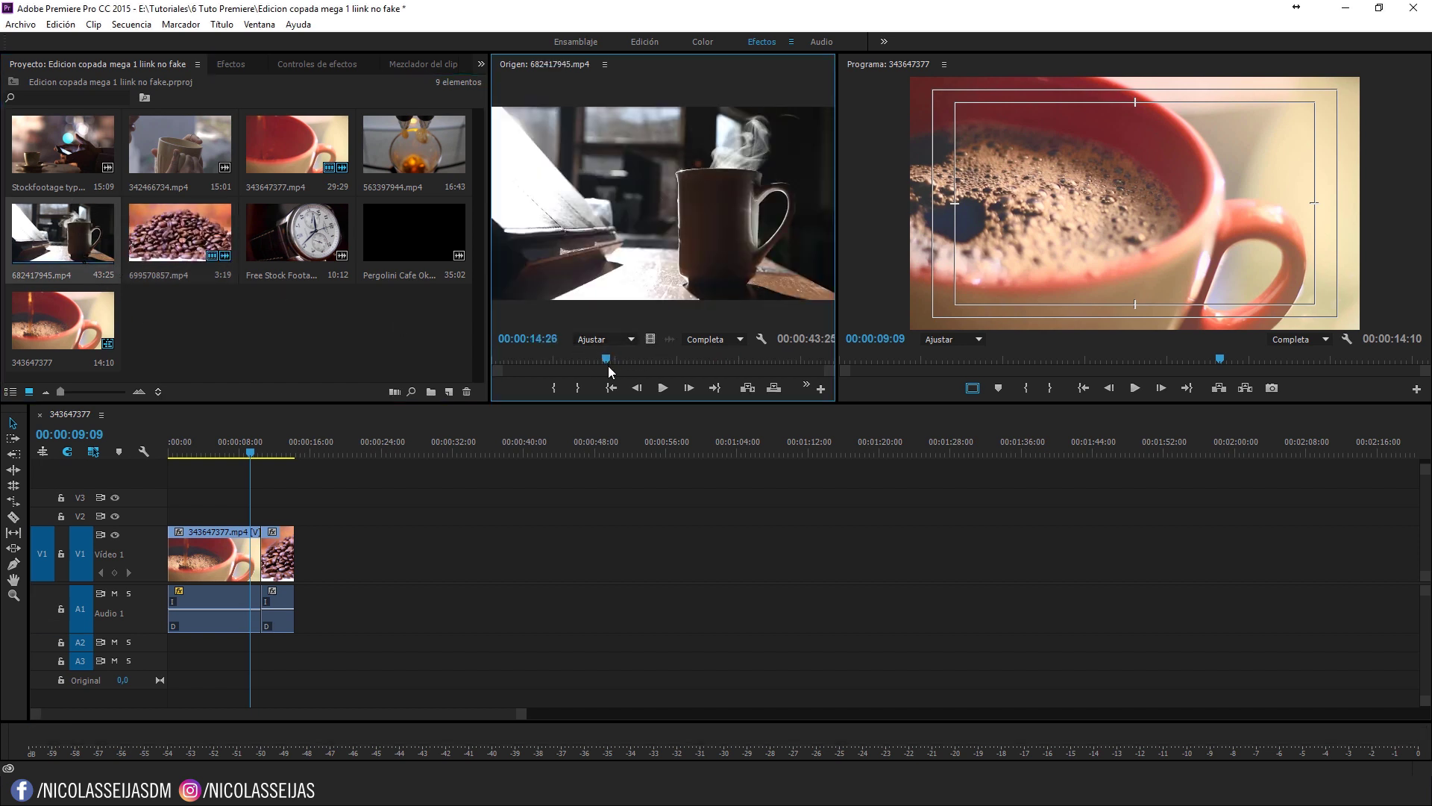
mouse_move(597, 363)
left_mouse_down()
mouse_move(619, 358)
mouse_move(333, 586)
mouse_move(298, 585)
left_mouse_up()
key("i")
left_click(577, 387)
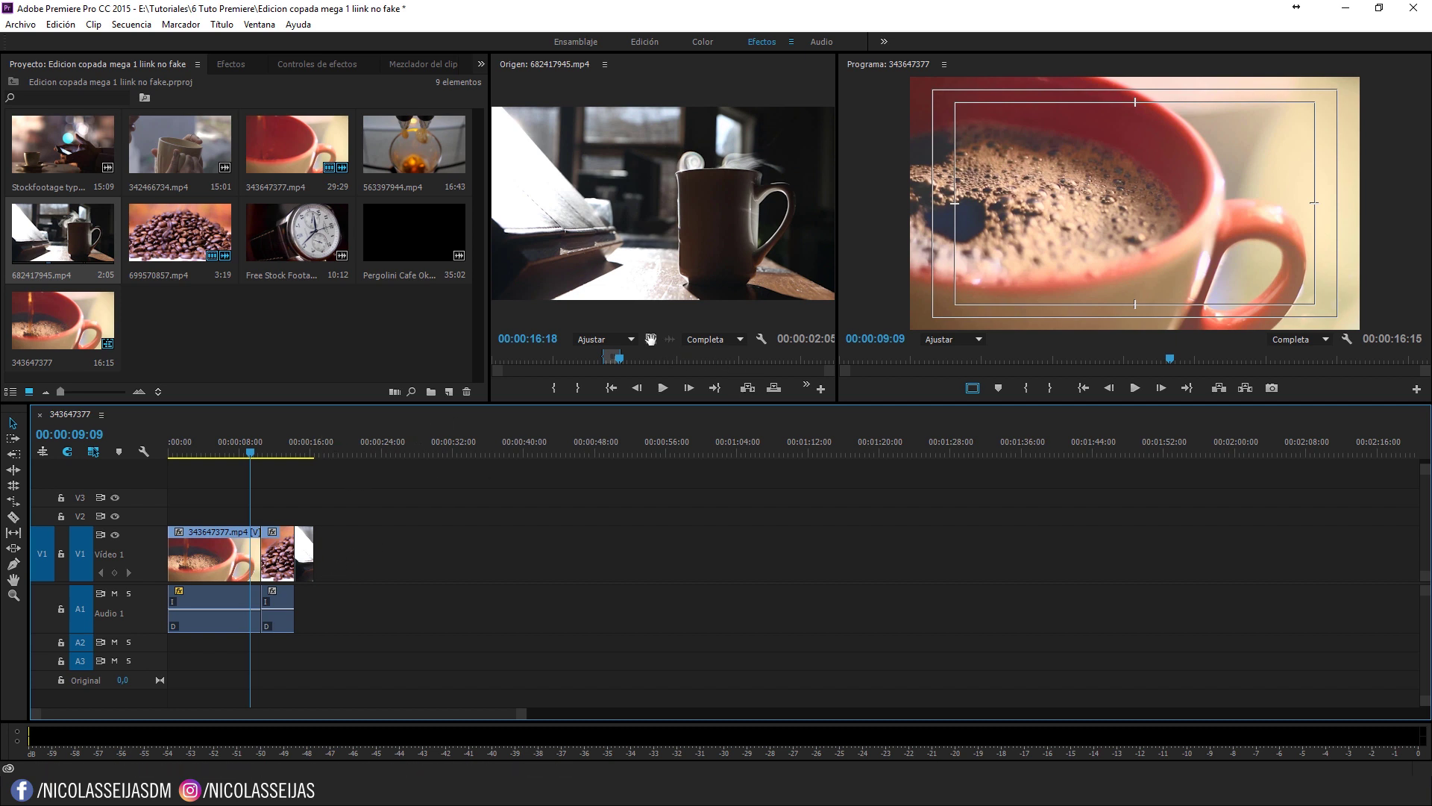
left_click(691, 185)
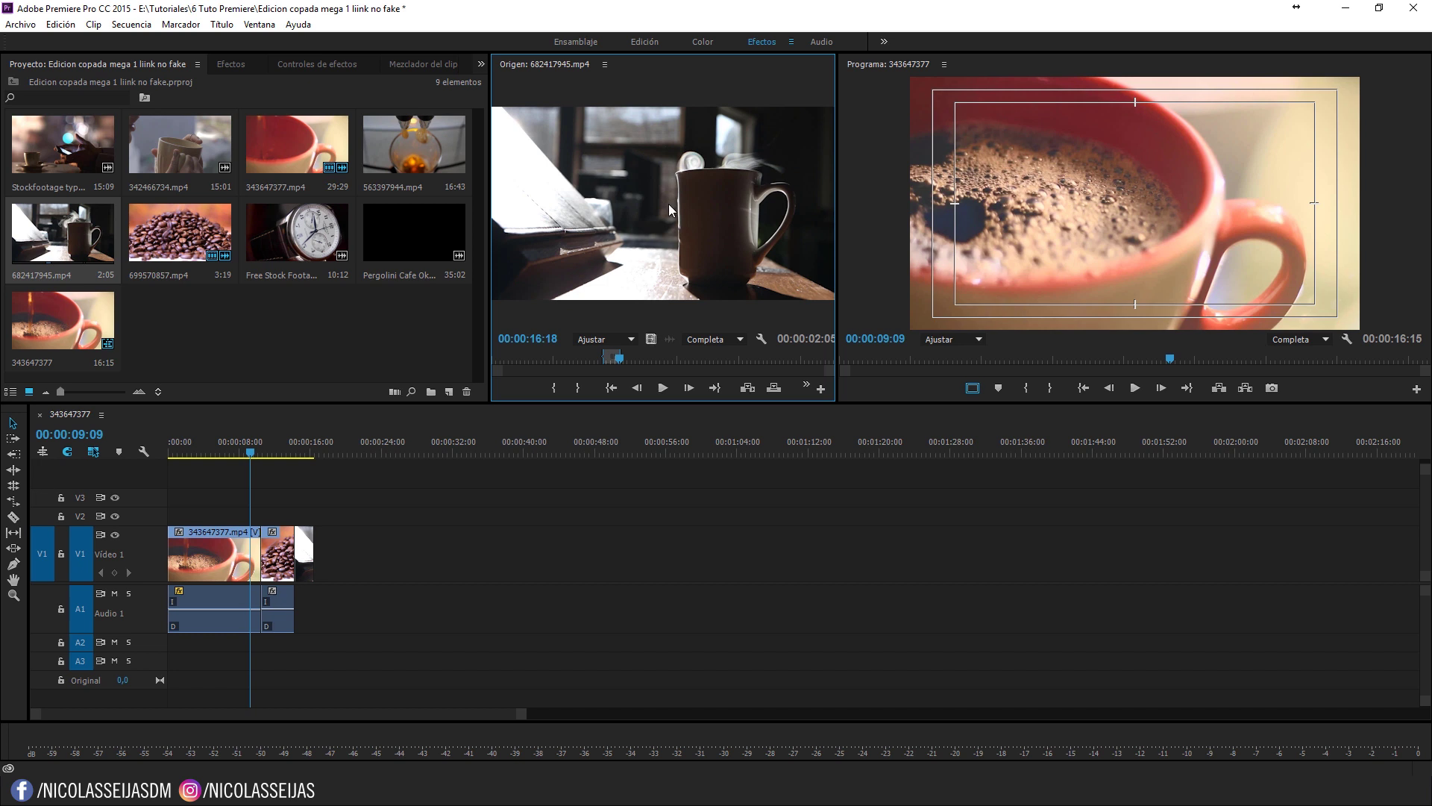
Step: Drop the marked mug section onto V1 after the beans and play from 00:00:10:00
mouse_move(651, 339)
left_mouse_down()
mouse_move(511, 504)
mouse_move(679, 230)
left_mouse_up()
mouse_move(649, 338)
left_mouse_down()
mouse_move(725, 168)
mouse_move(475, 373)
left_mouse_up()
key("space")
left_click(257, 452)
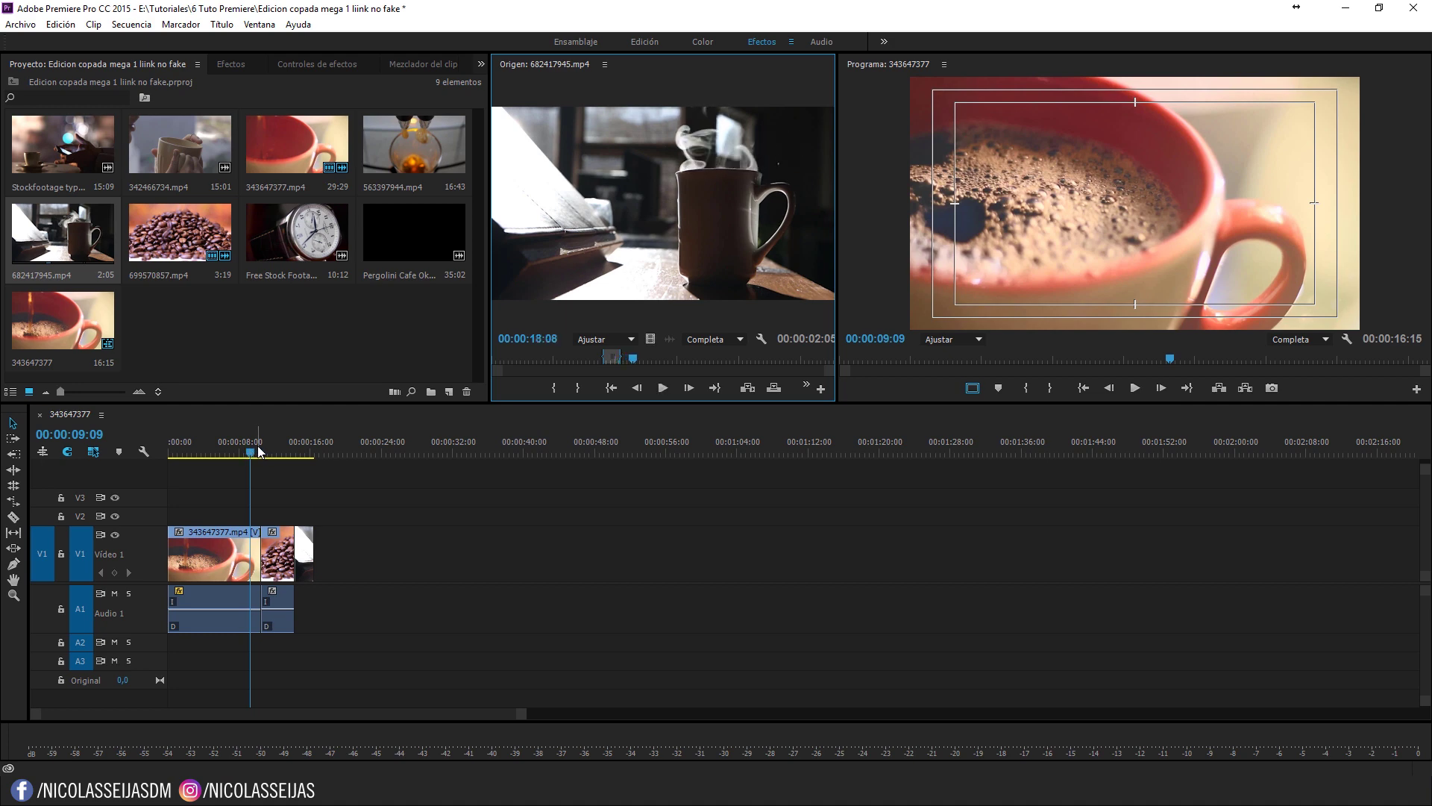
key("space")
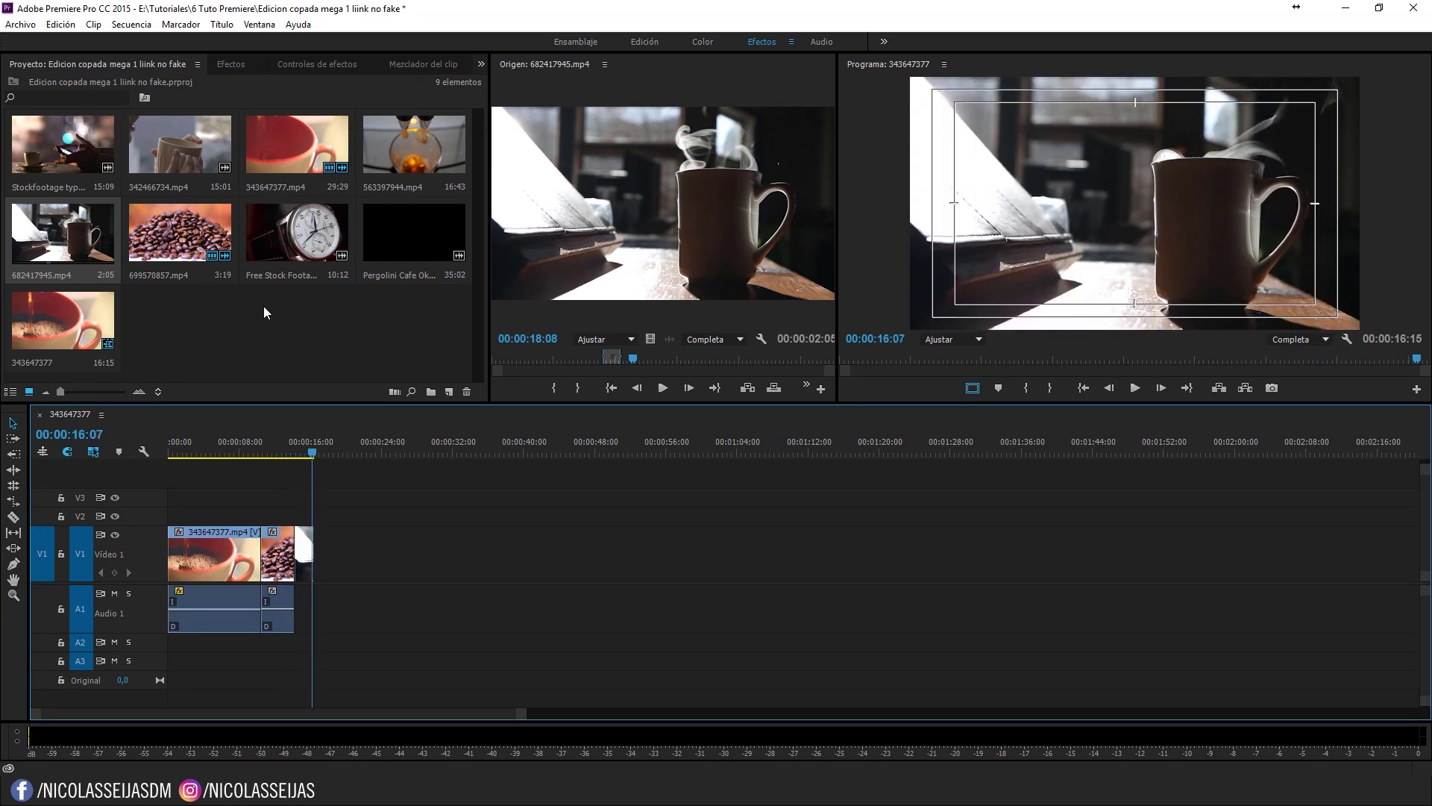
Step: Mark In at 9:33 and Out at 14:37 on 563397944.mp4 and append it to V1
double_click(430, 148)
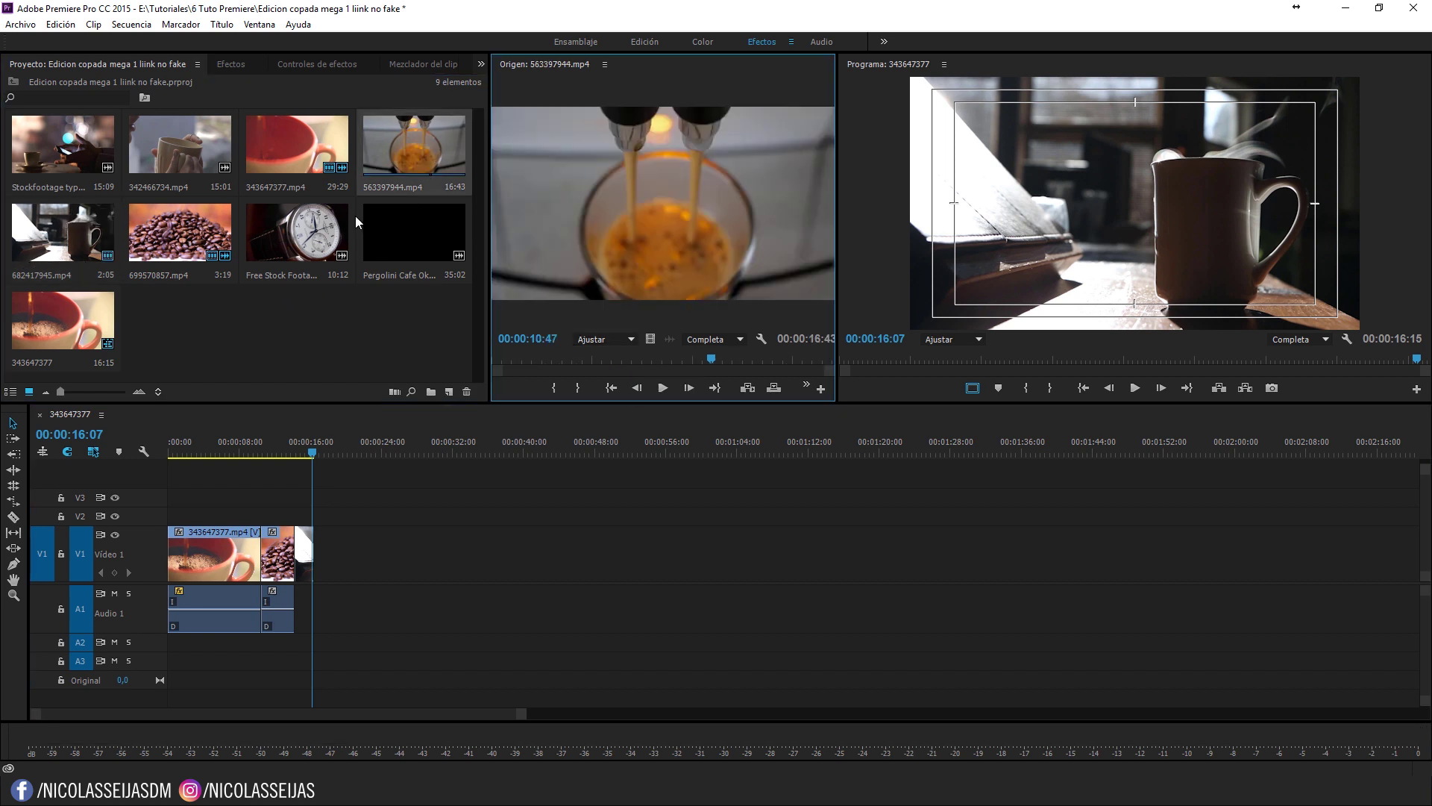
left_click_drag(570, 359, 788, 360)
left_click(554, 388)
left_click(577, 388)
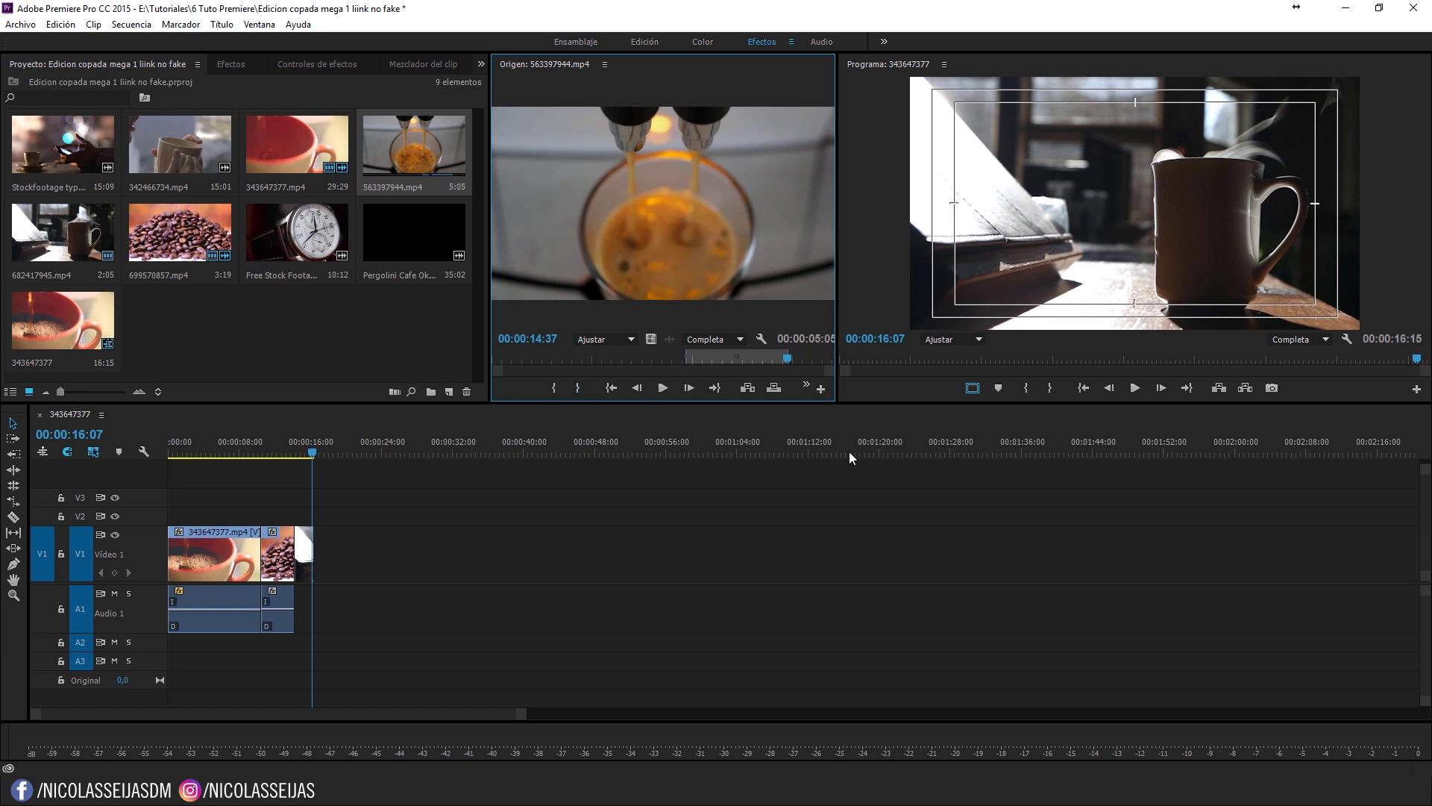
left_click_drag(647, 206, 320, 553)
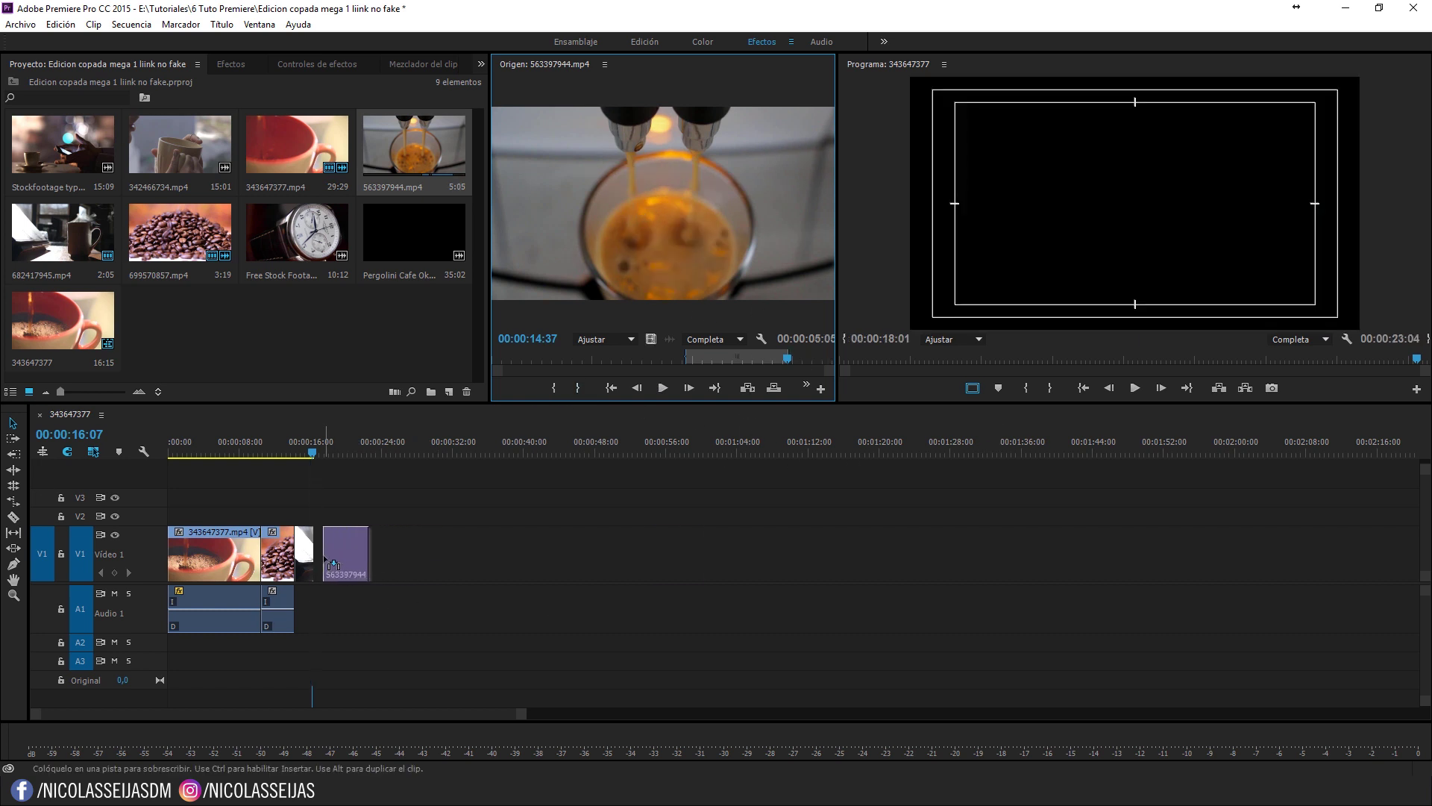
Step: Collapse the video and audio tracks and preview the sequence around the coffee-beans shot
double_click(146, 594)
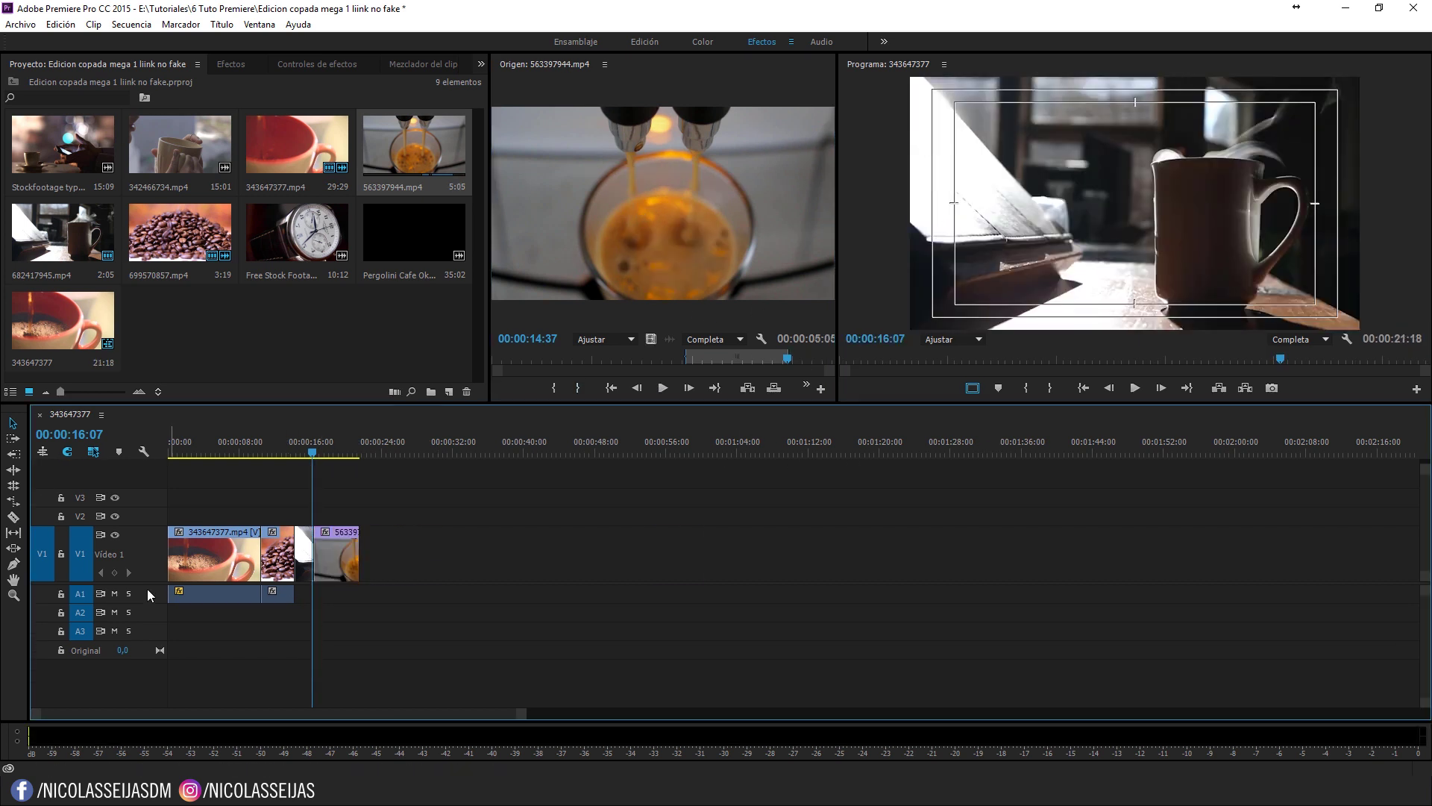
double_click(154, 562)
left_click_drag(191, 452, 328, 472)
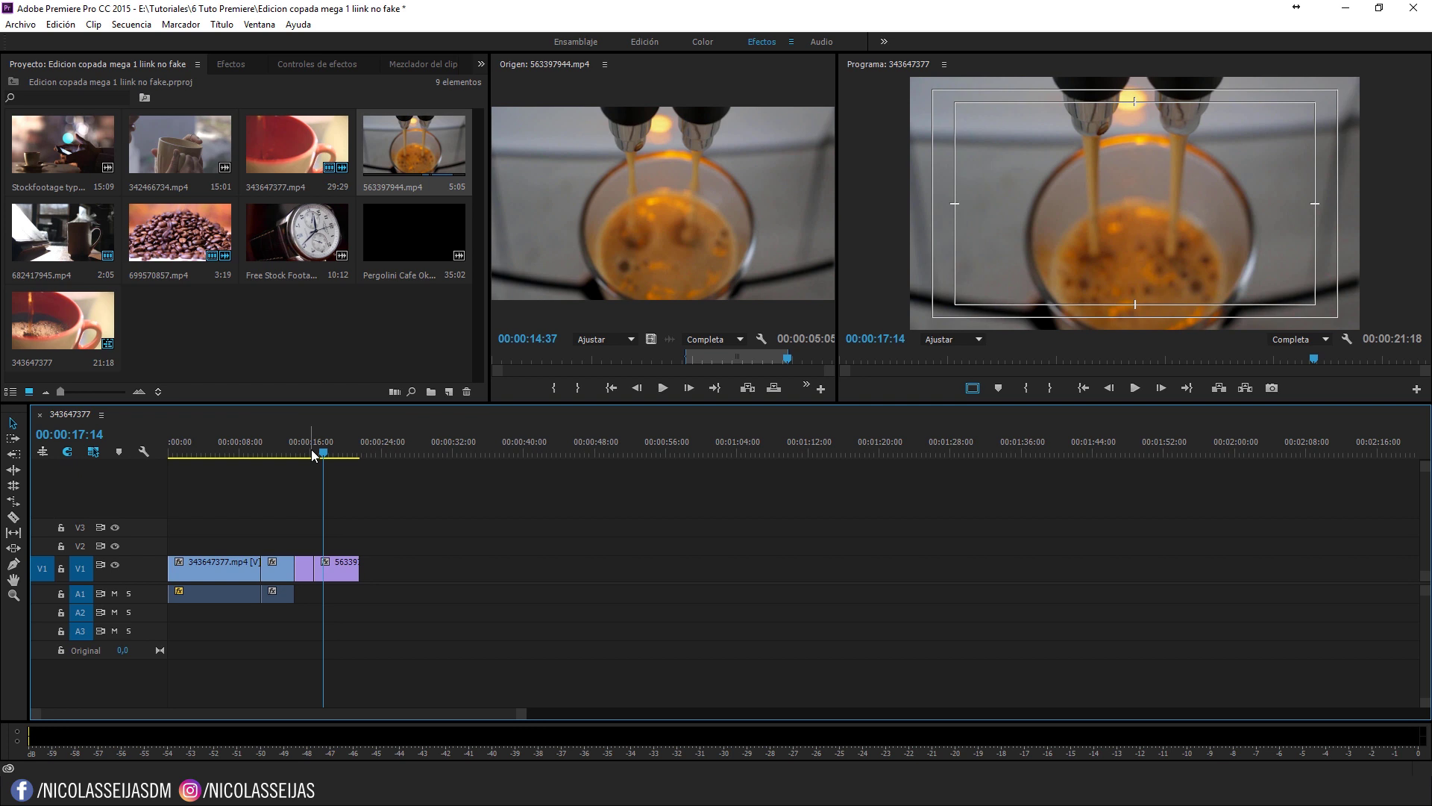
Step: Preview the sequence from the start, selecting the opening red-cup clip
left_click_drag(237, 440, 120, 441)
key("space")
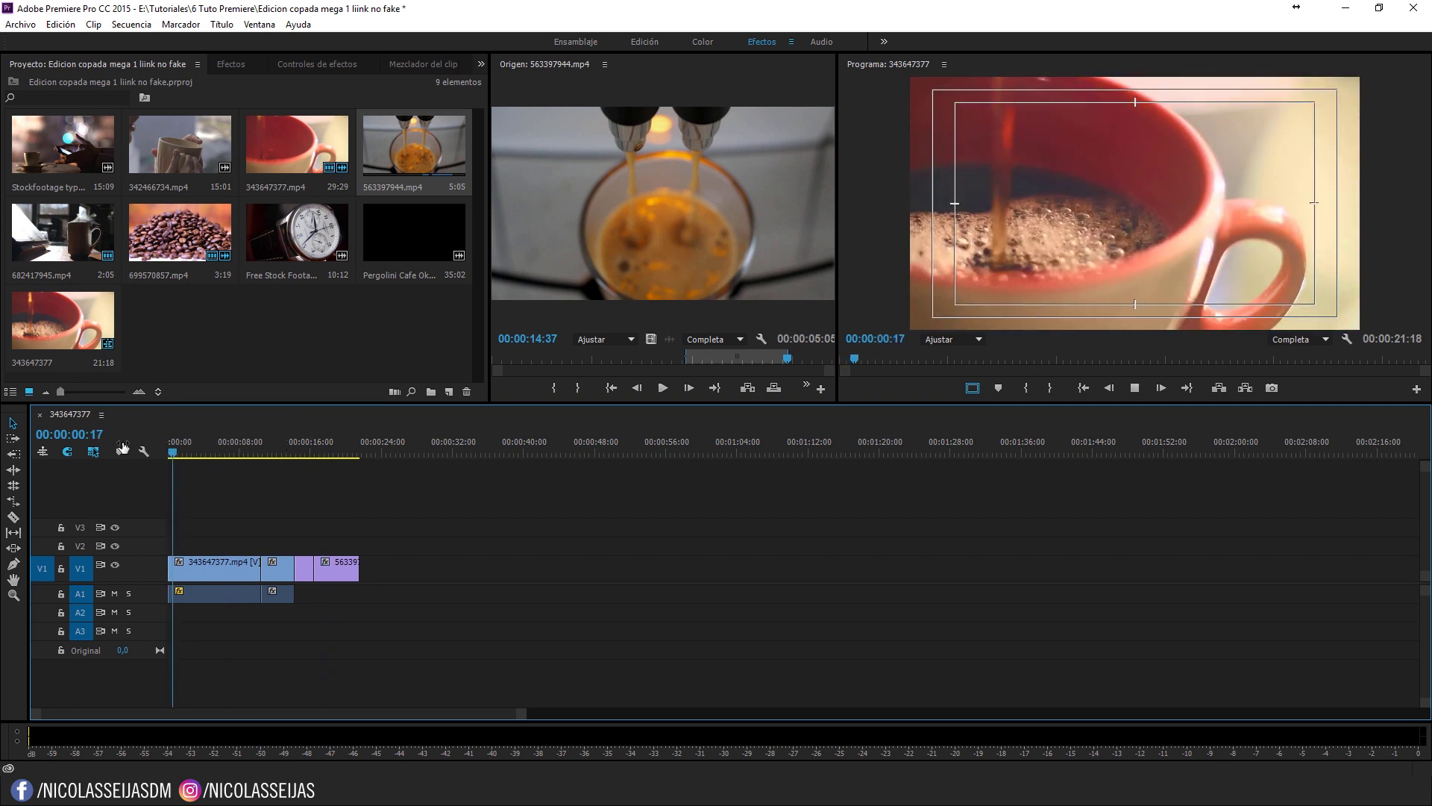
key("space")
left_click(221, 578)
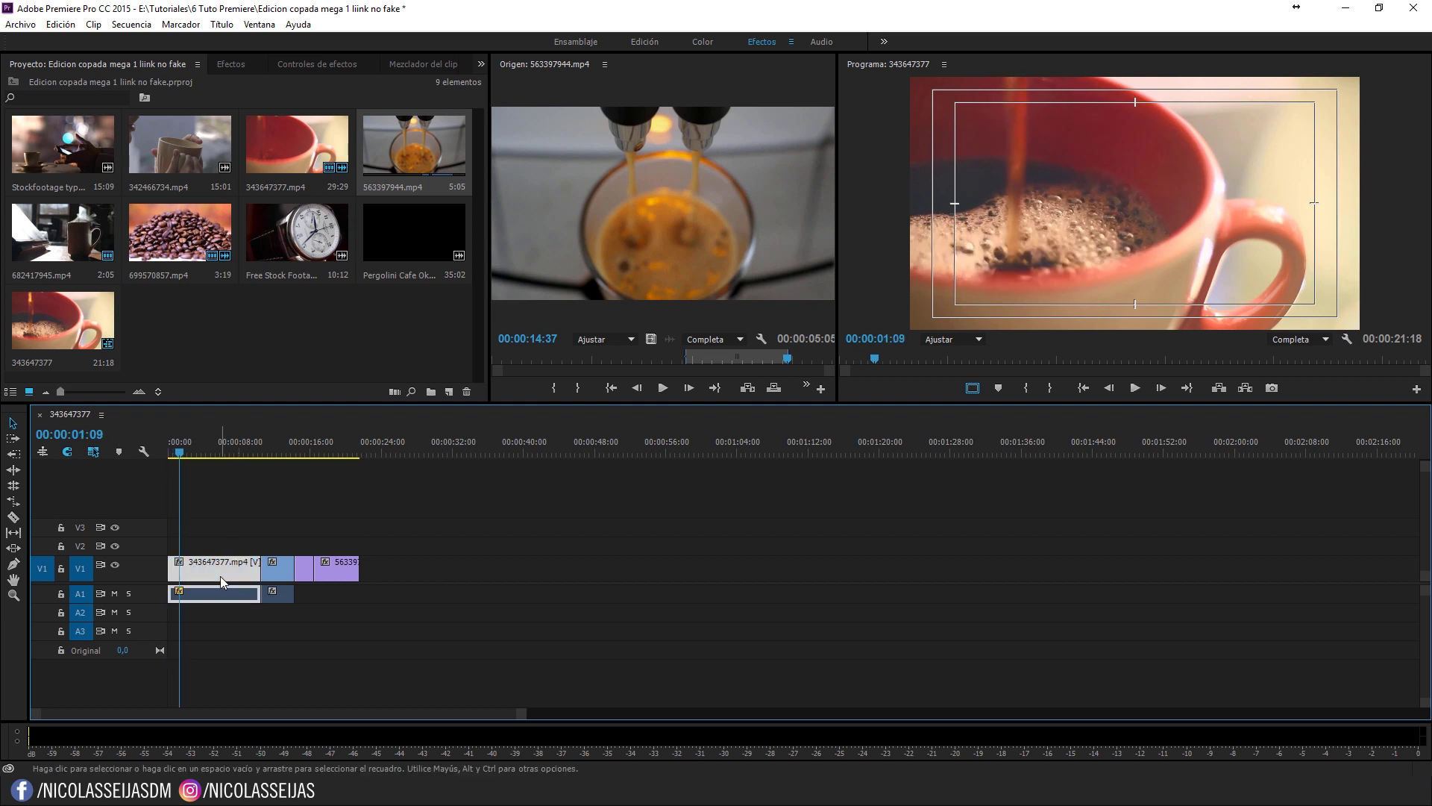
left_click_drag(186, 451, 136, 461)
key("space")
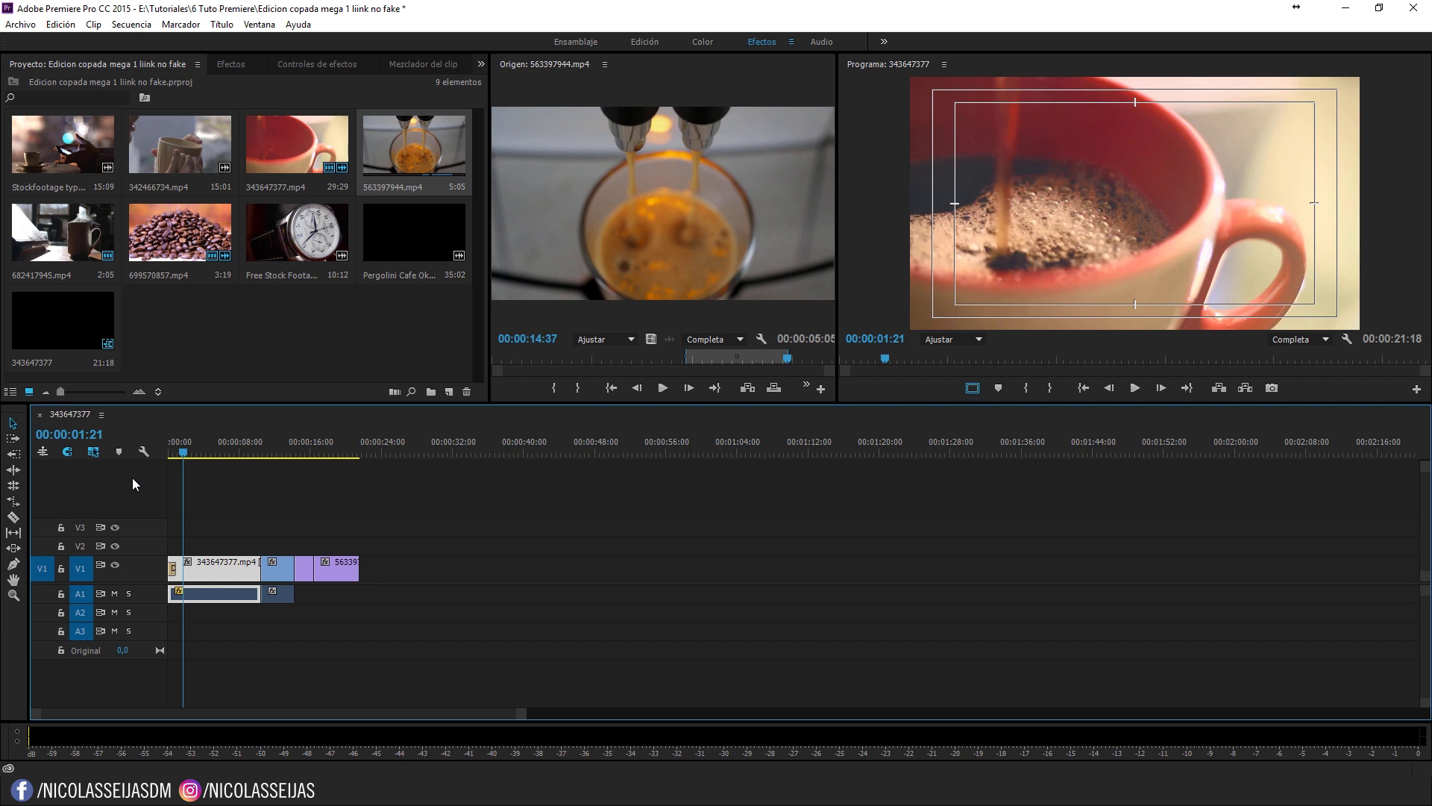
scroll(325, 579, "up", 2)
scroll(333, 576, "up", 1)
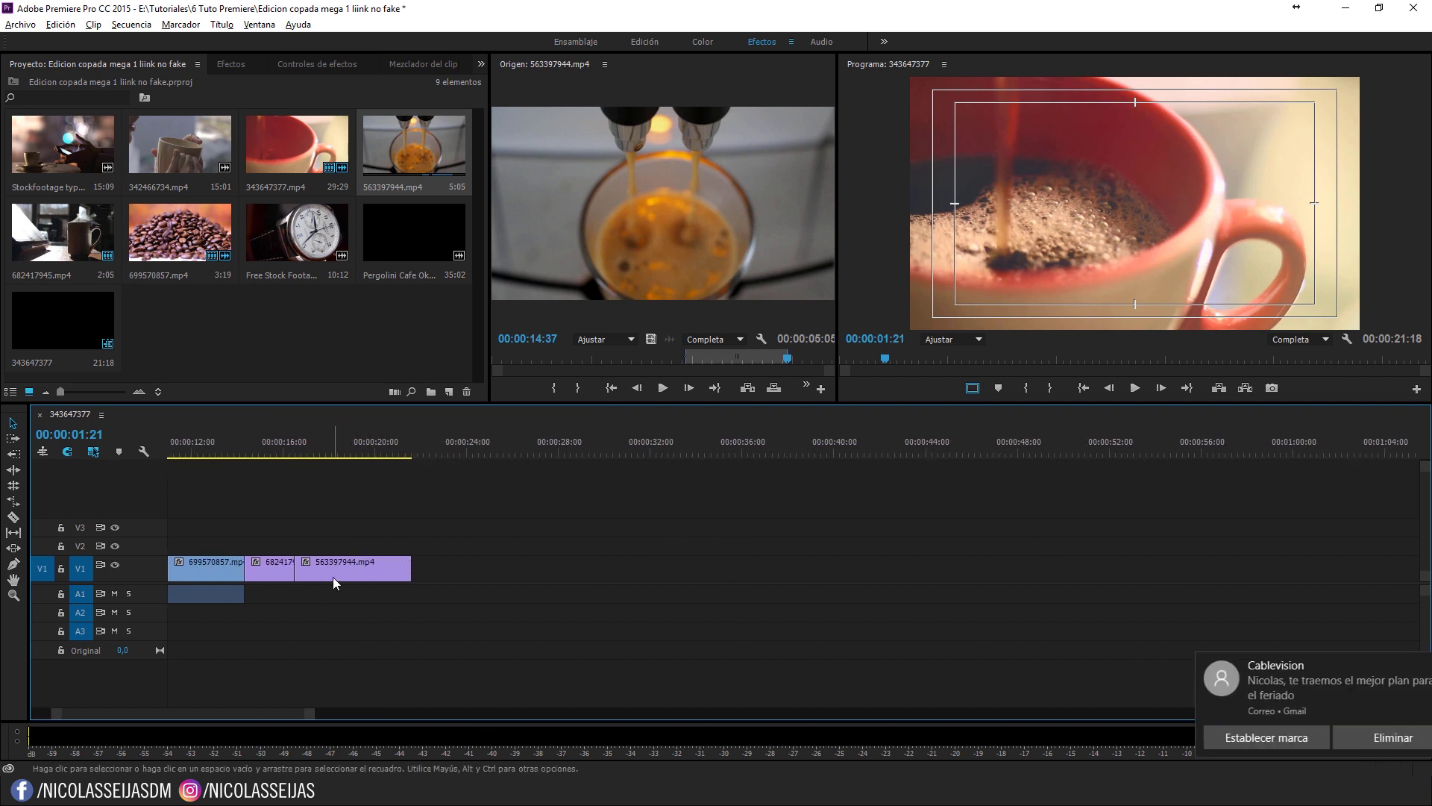
scroll(364, 576, "up", 1)
Step: Apply the default dissolve to the end of the espresso clip with Ctrl+D
left_click(364, 576)
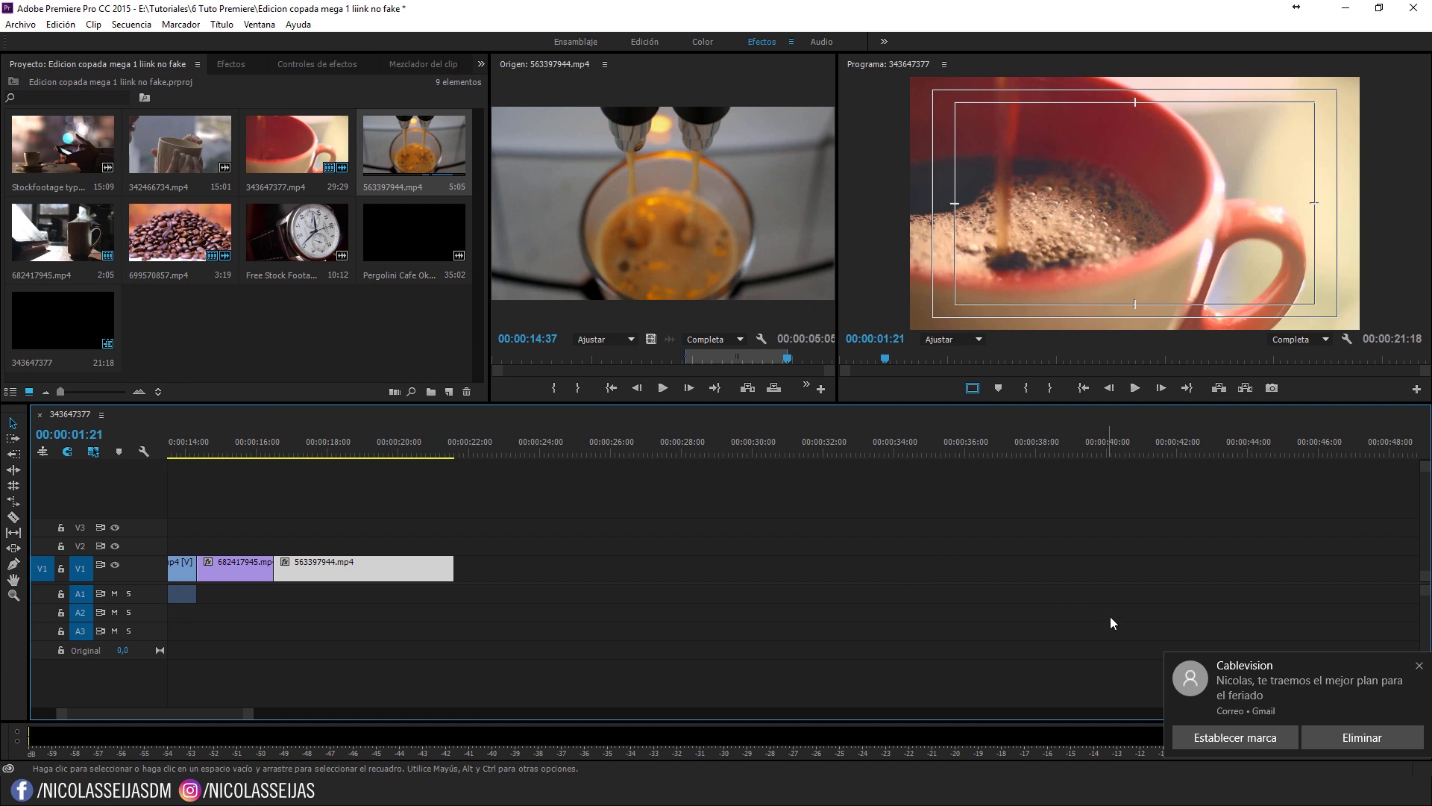
left_click(1367, 735)
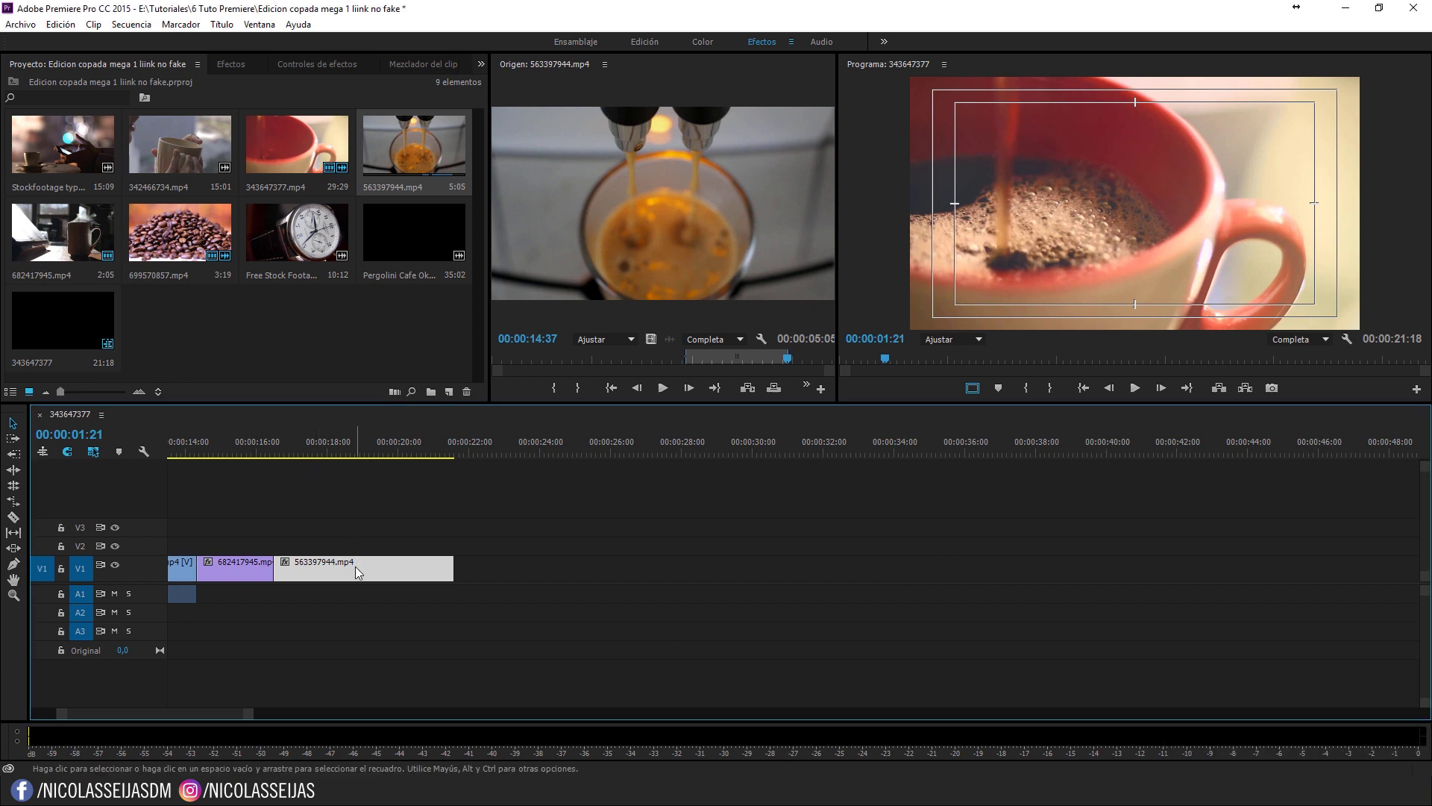
key("ctrl+d")
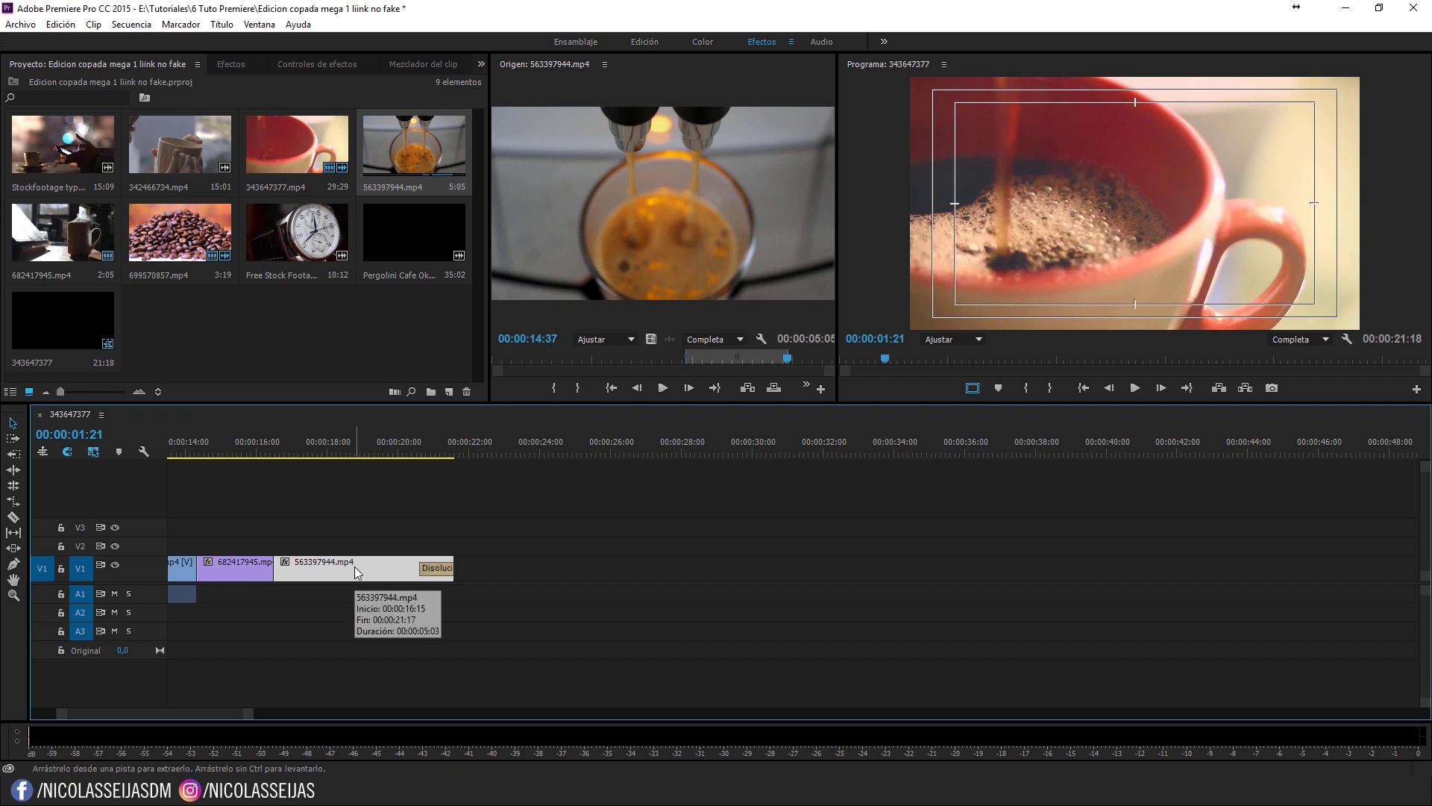
left_click(436, 569)
Step: Replay the sequence ending to check the fade to black
left_click(395, 451)
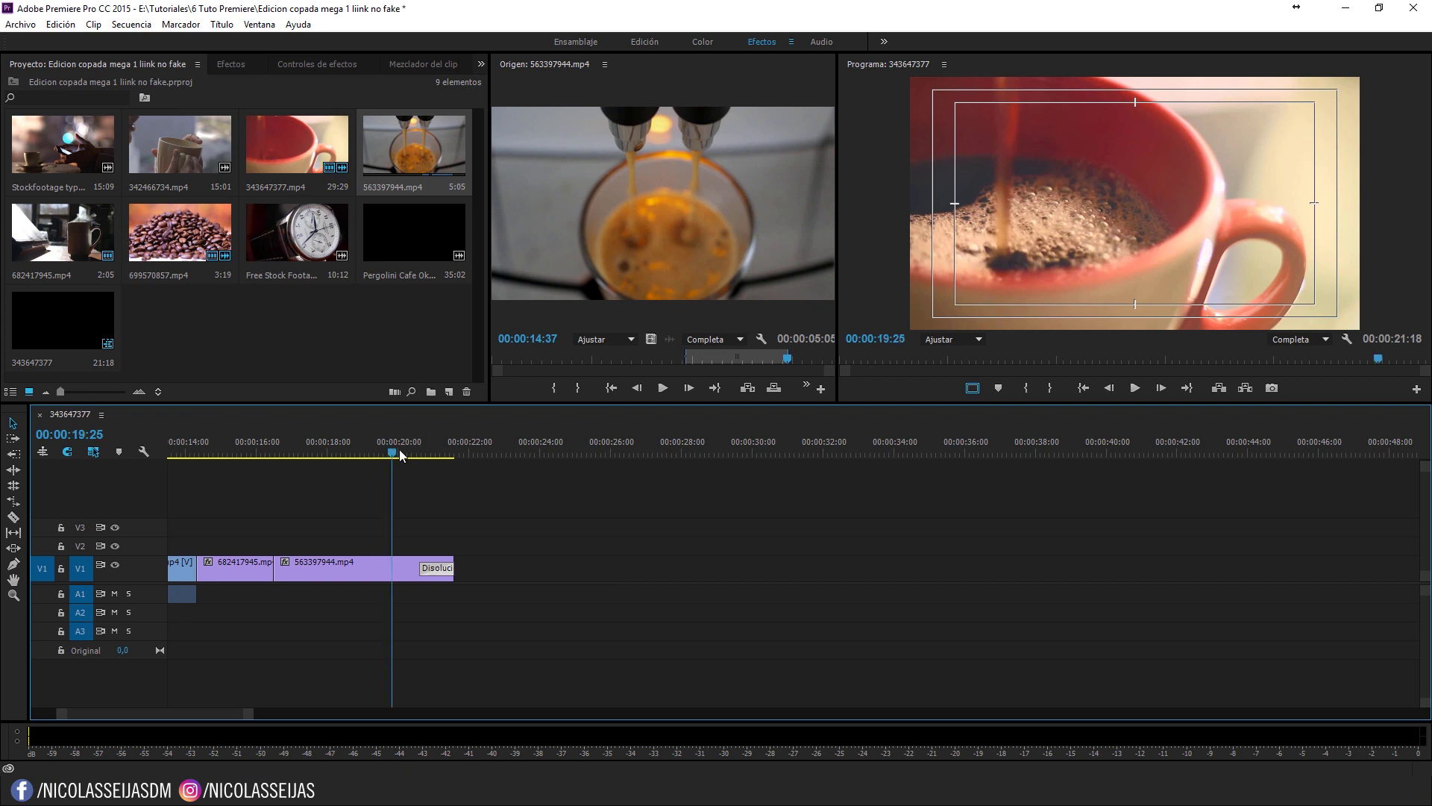
key("space")
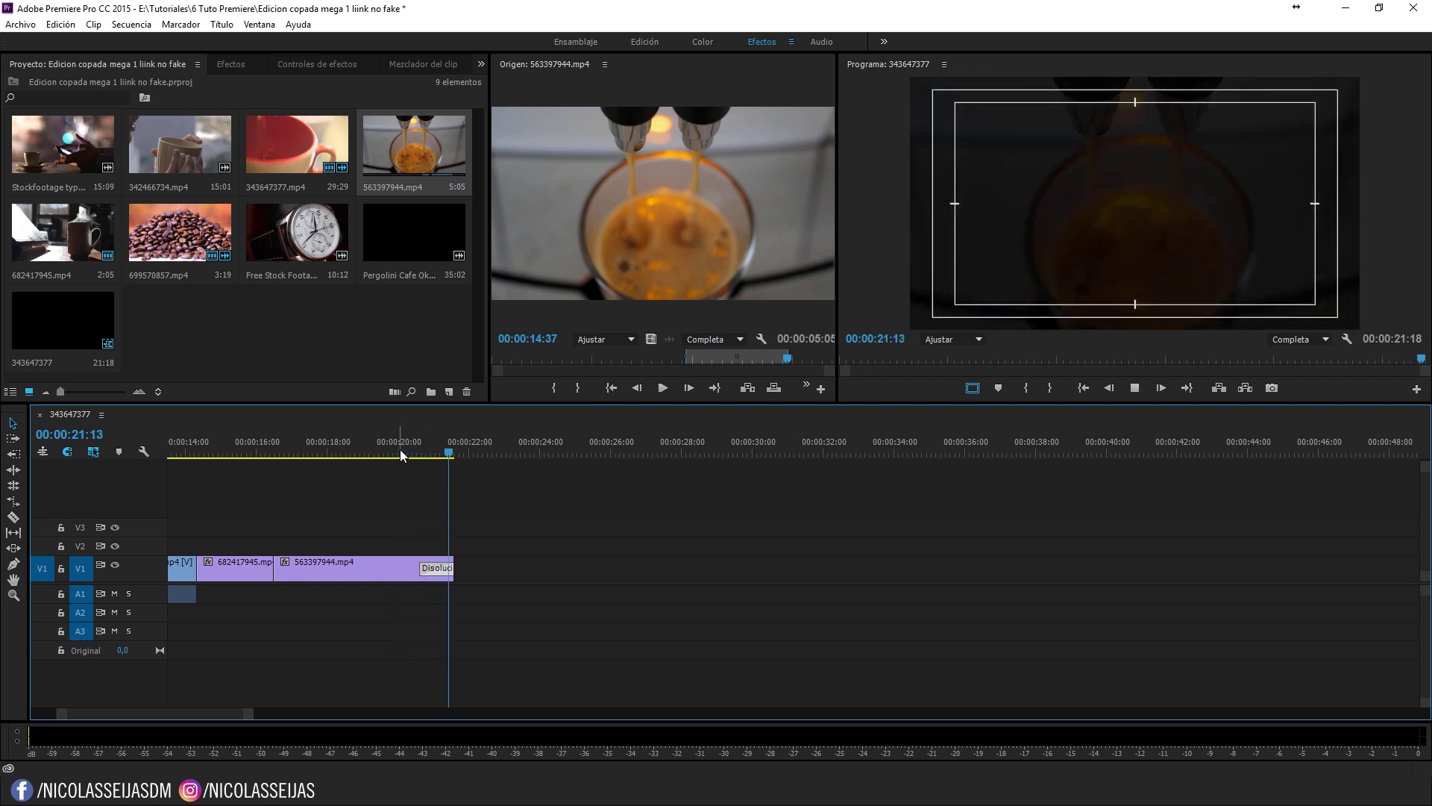
left_click(402, 451)
key("space")
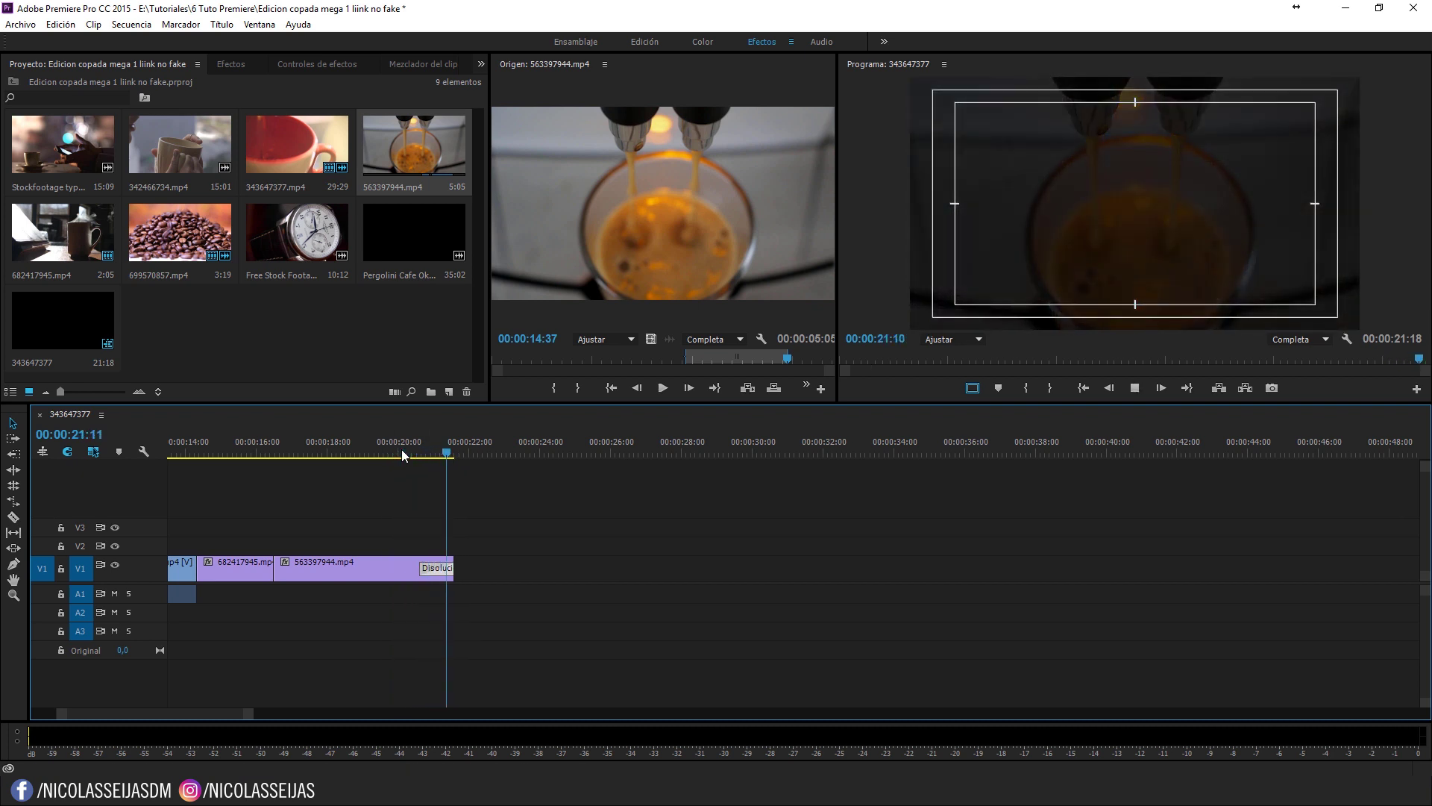
left_click_drag(234, 711, 163, 704)
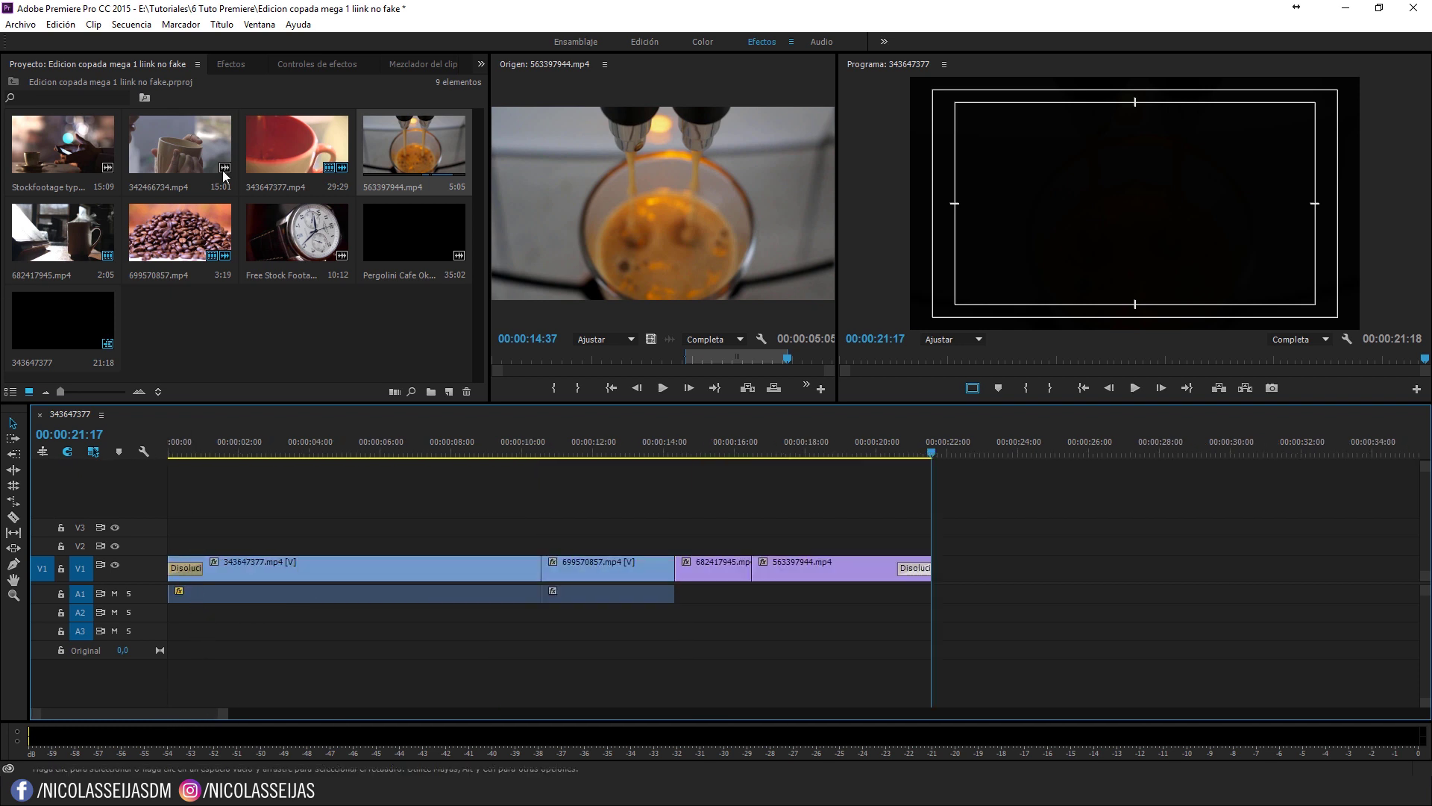
Step: Drag Disolución cruzada from Video Transitions > Dissolve onto the cup-to-beans cut
left_click(231, 64)
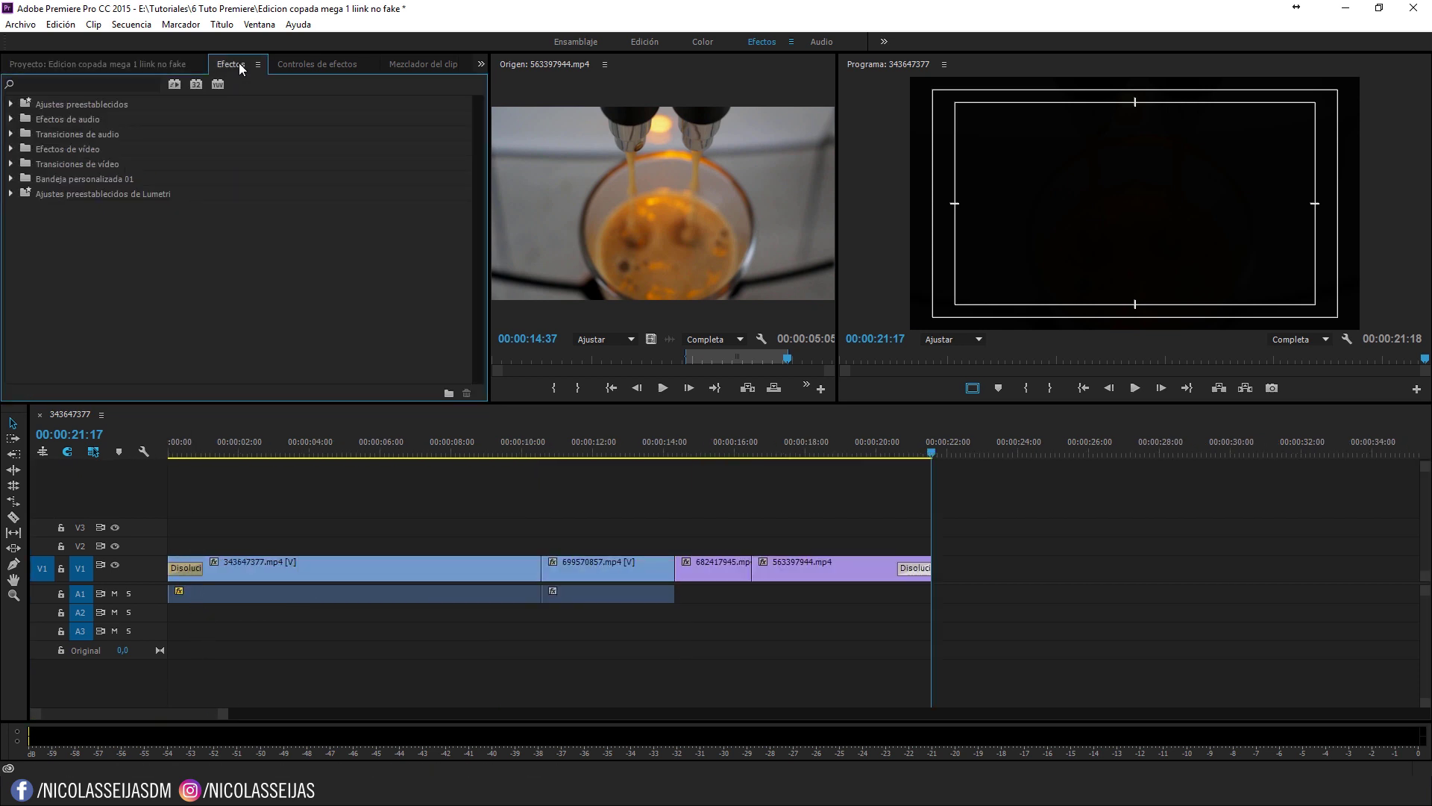
left_click(11, 164)
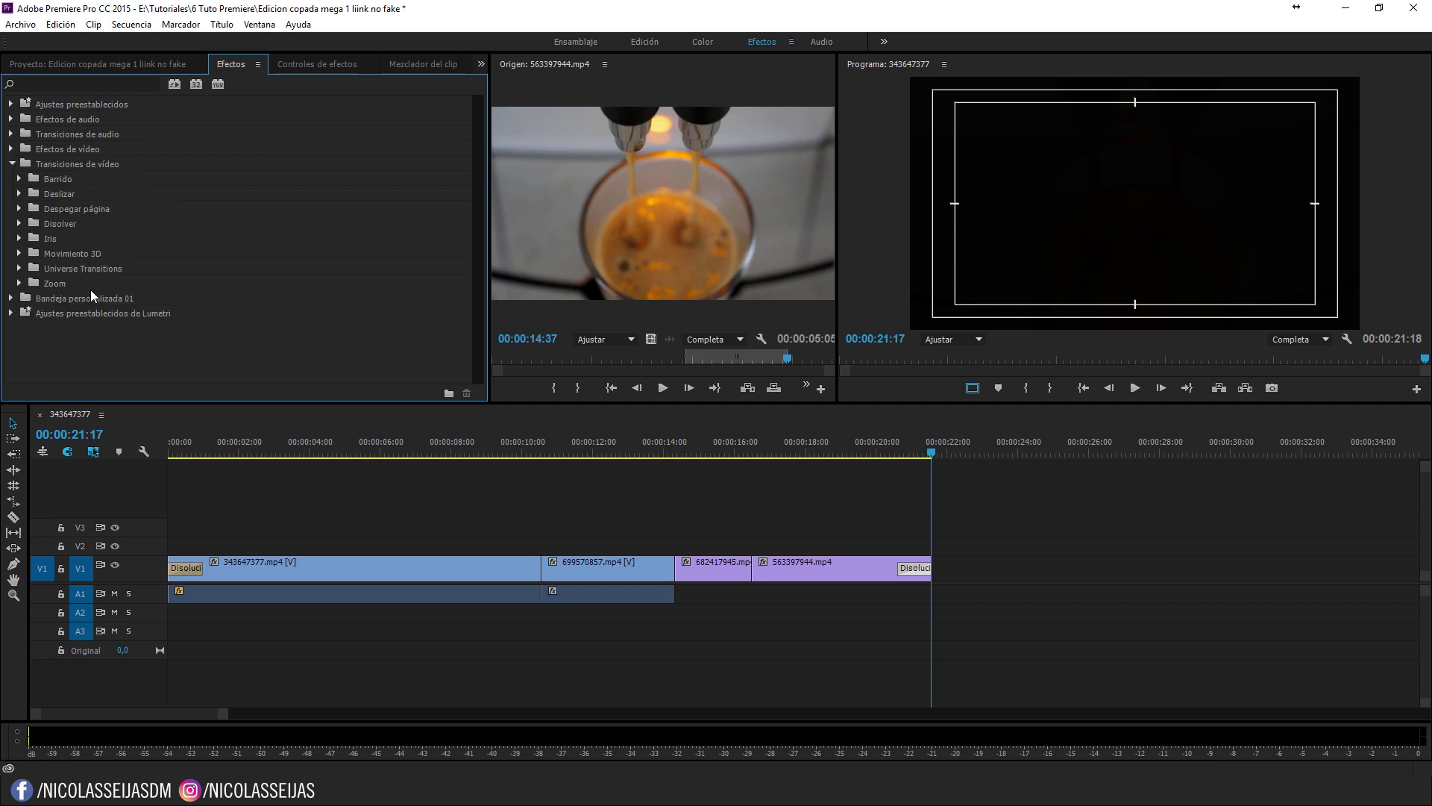
left_click(20, 223)
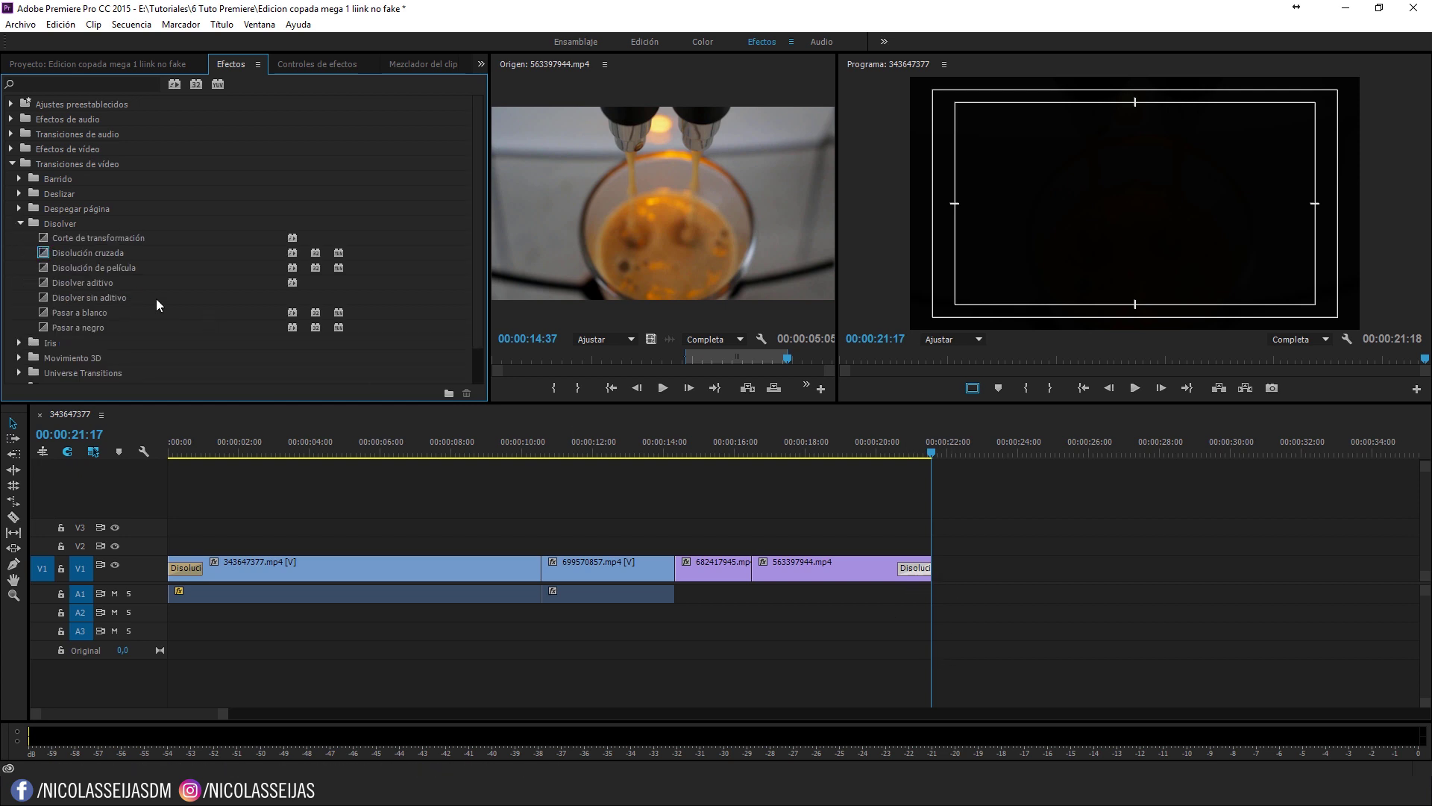
left_click(60, 254)
left_click_drag(60, 253, 543, 572)
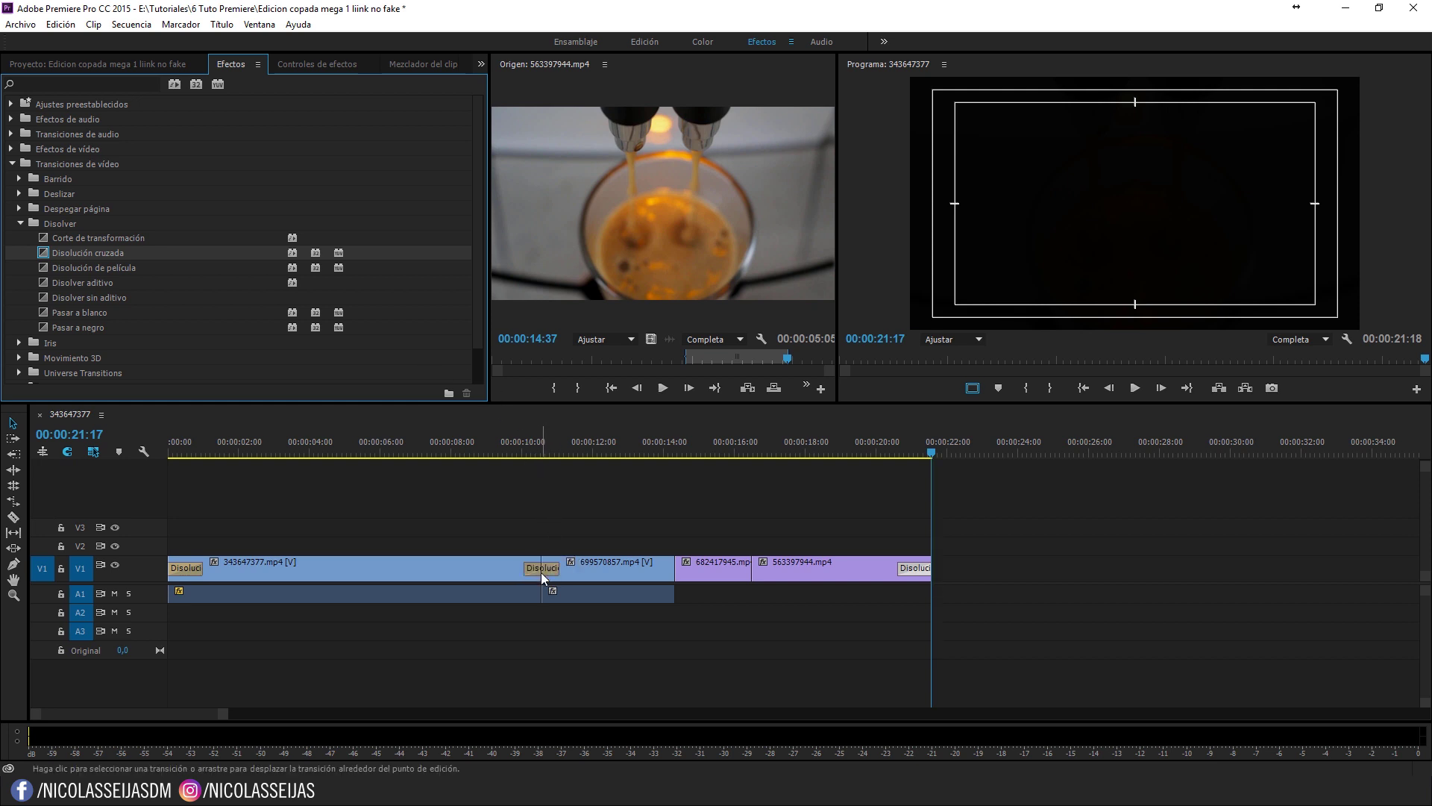
Step: Lengthen the cup-to-beans dissolve to about 00:00:02:20, preview it, then even it out
left_click(521, 453)
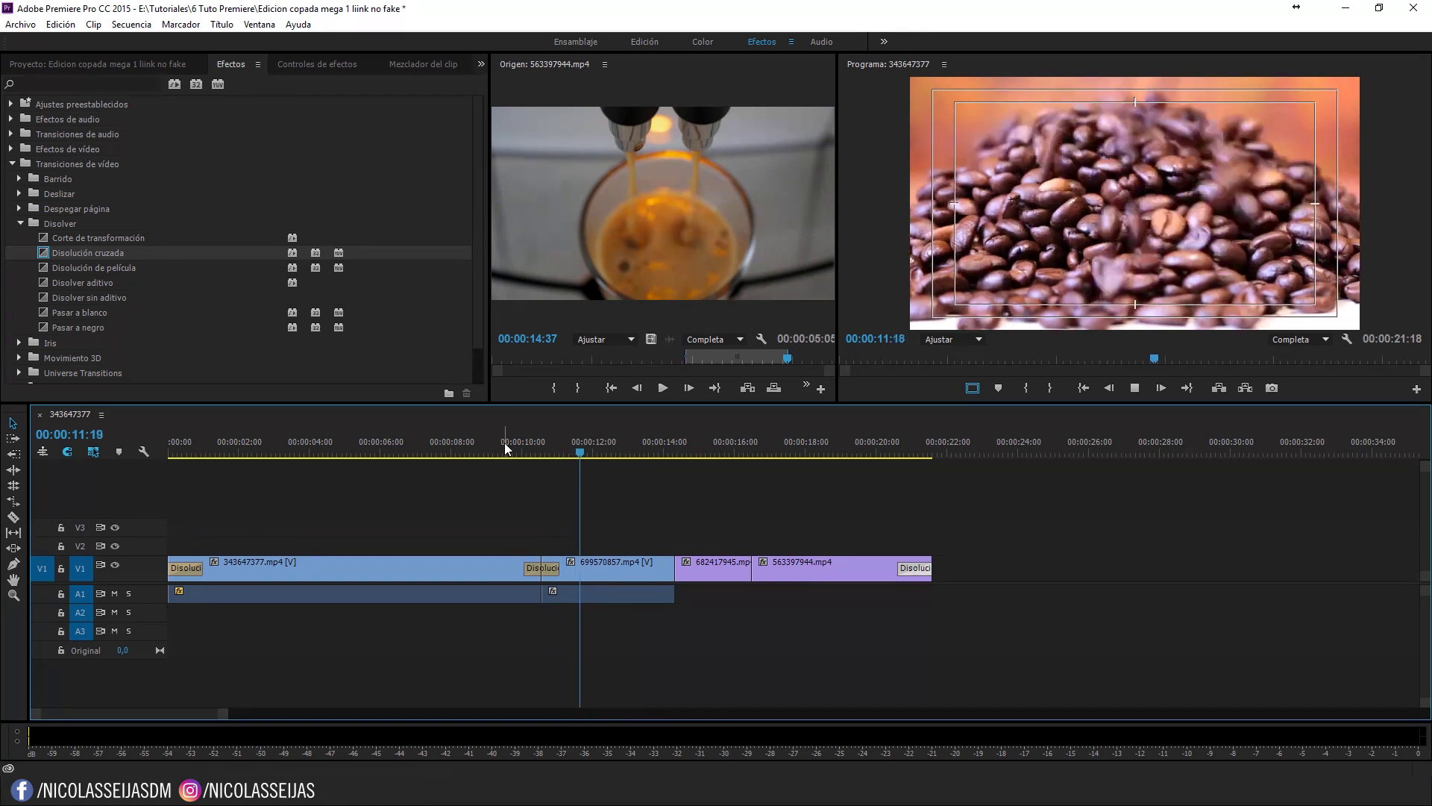
left_click(505, 444)
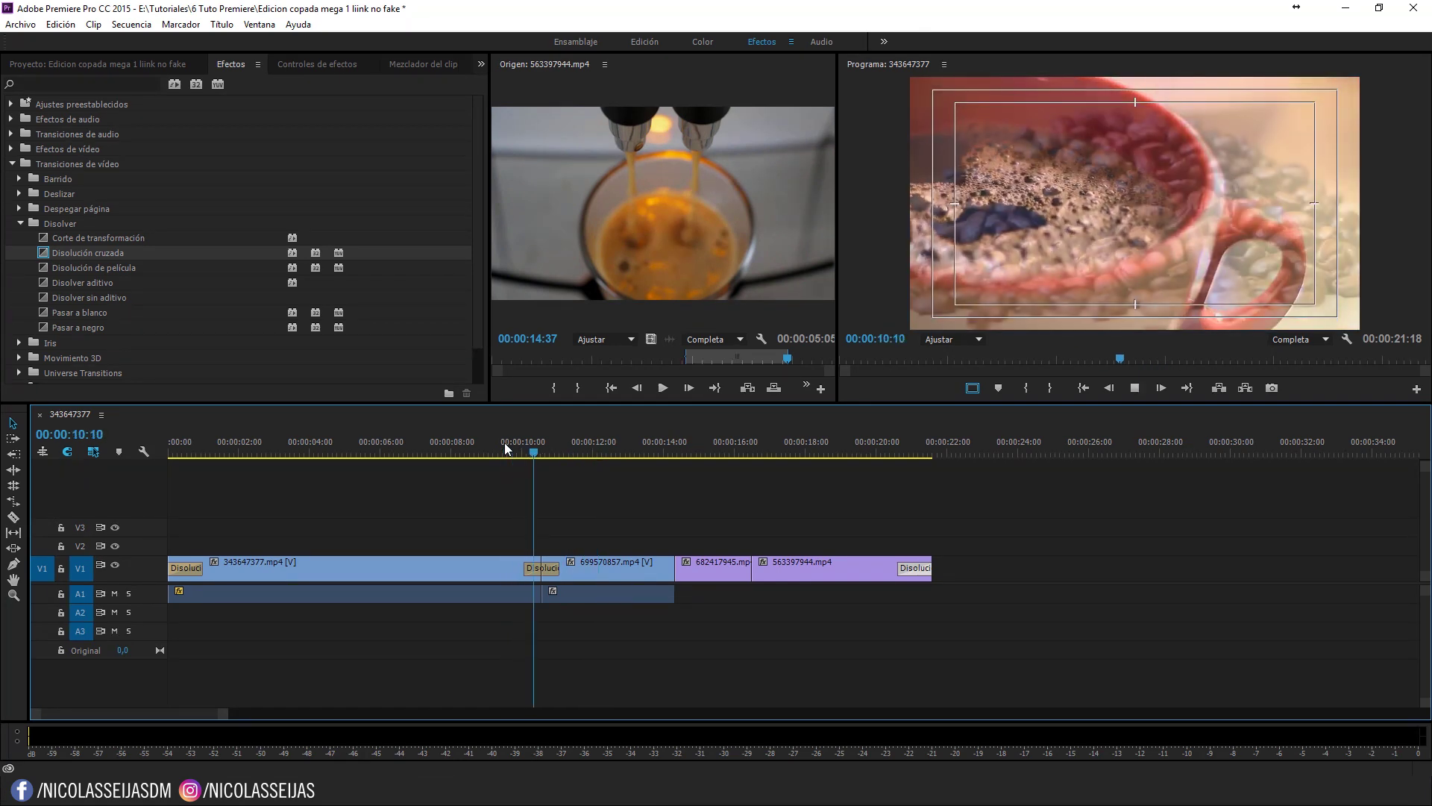
key("space")
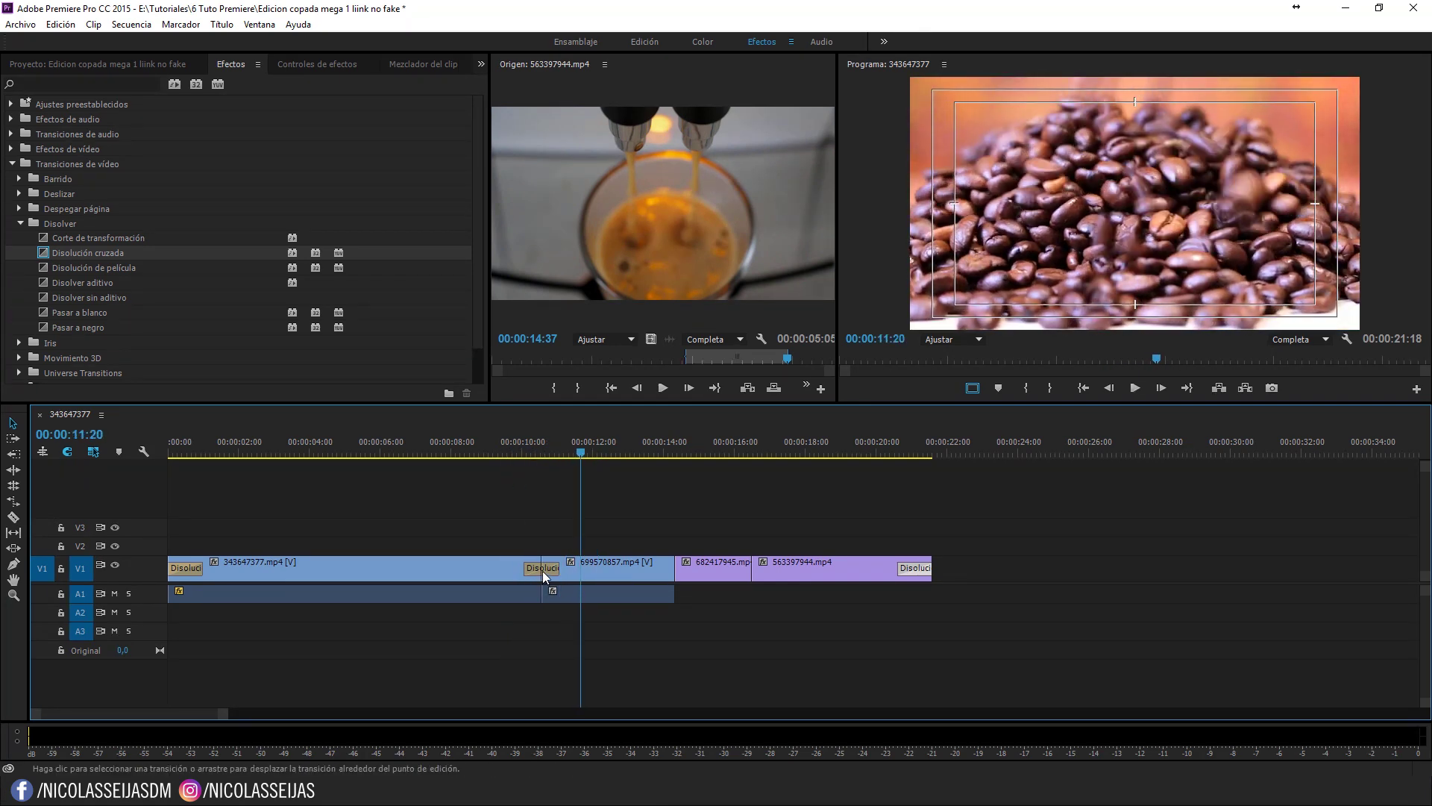
left_click_drag(558, 570, 549, 573)
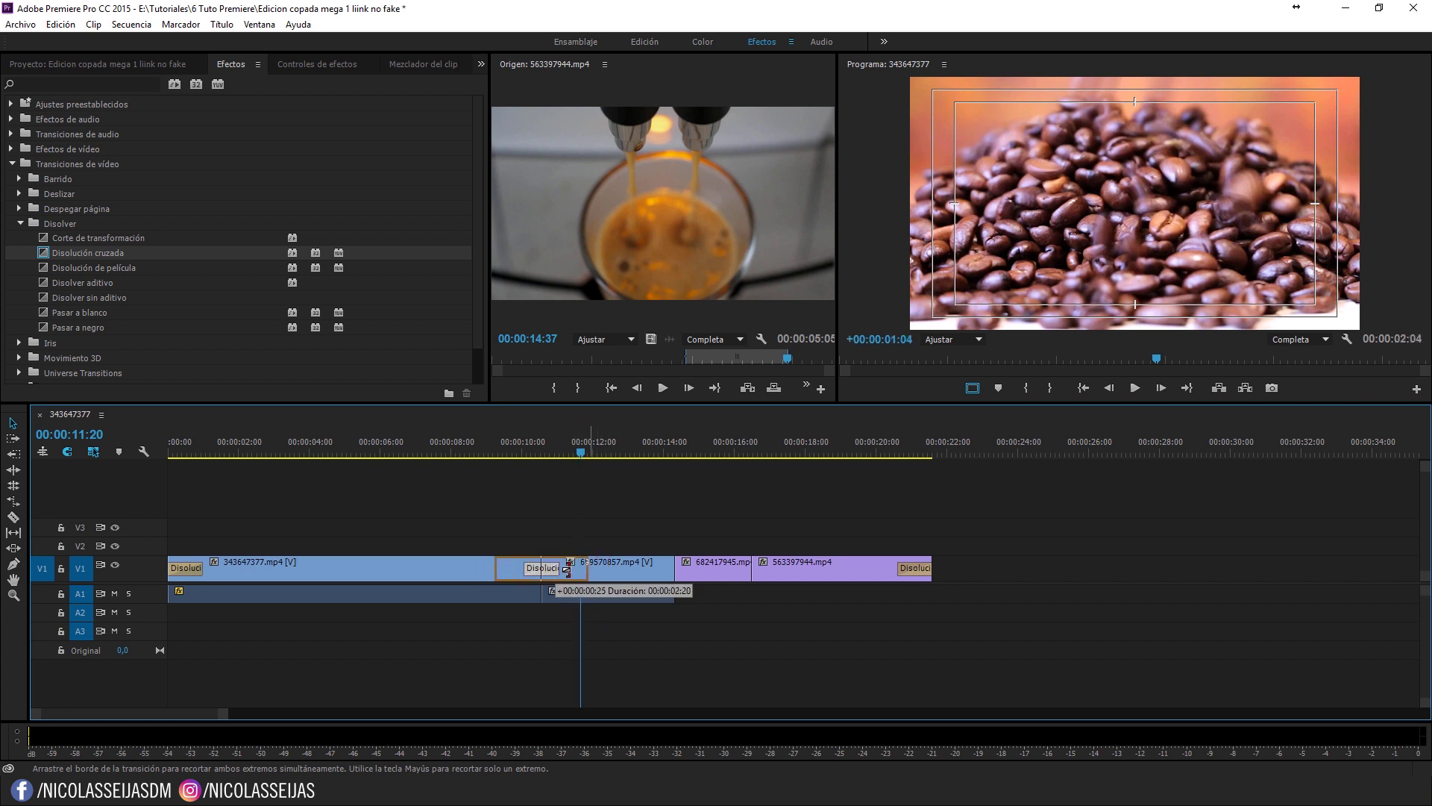
left_click_drag(549, 573, 580, 571)
left_click(486, 440)
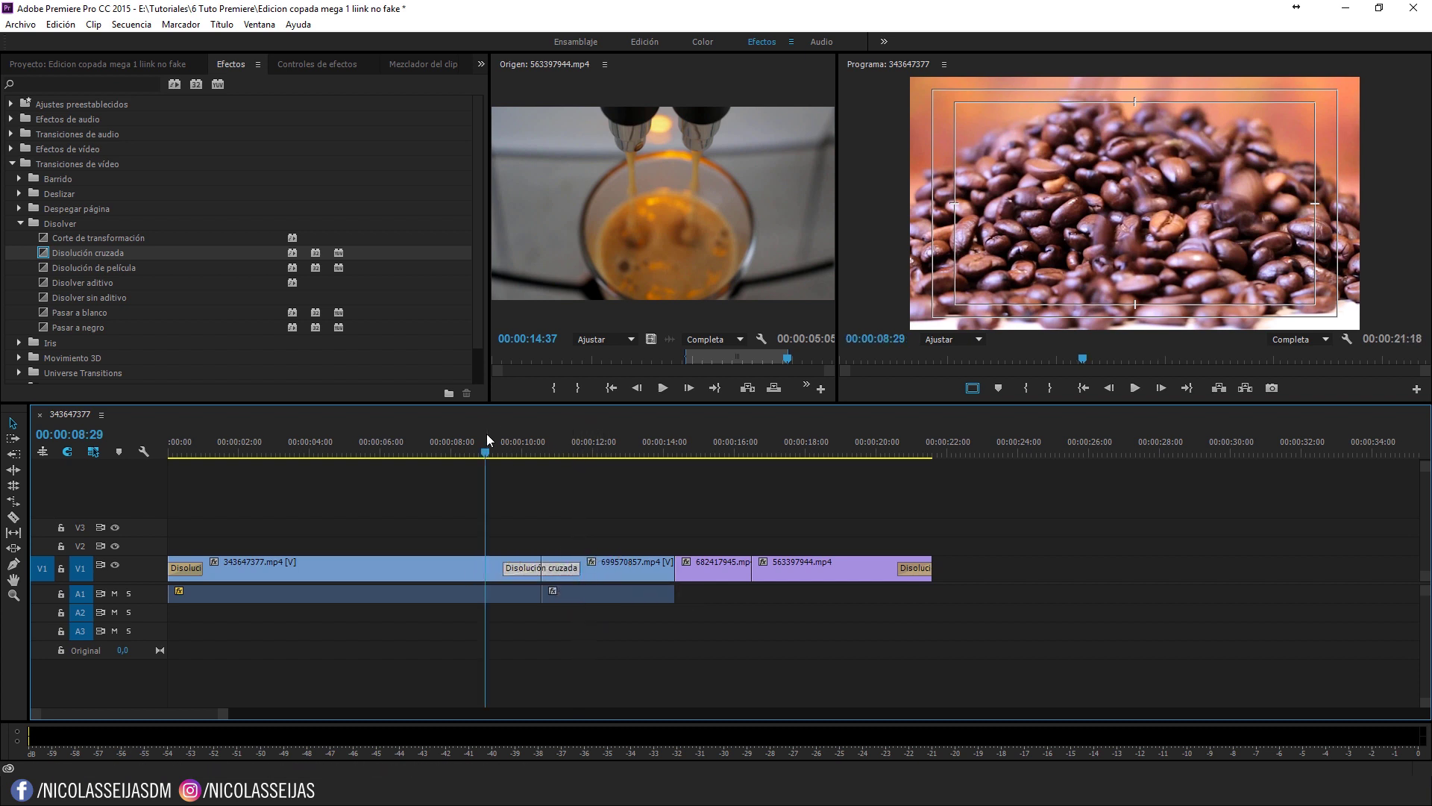
key("space")
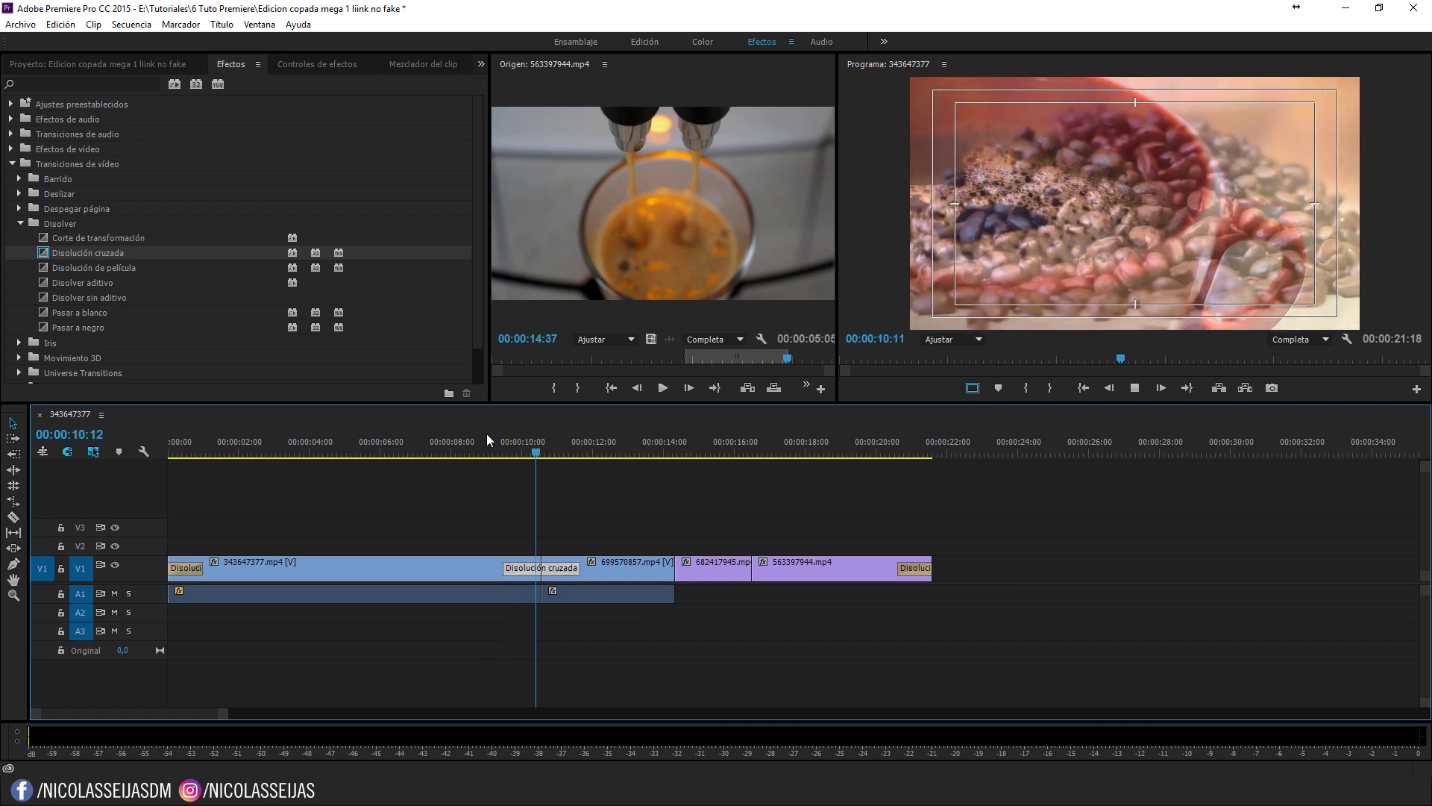
key("space")
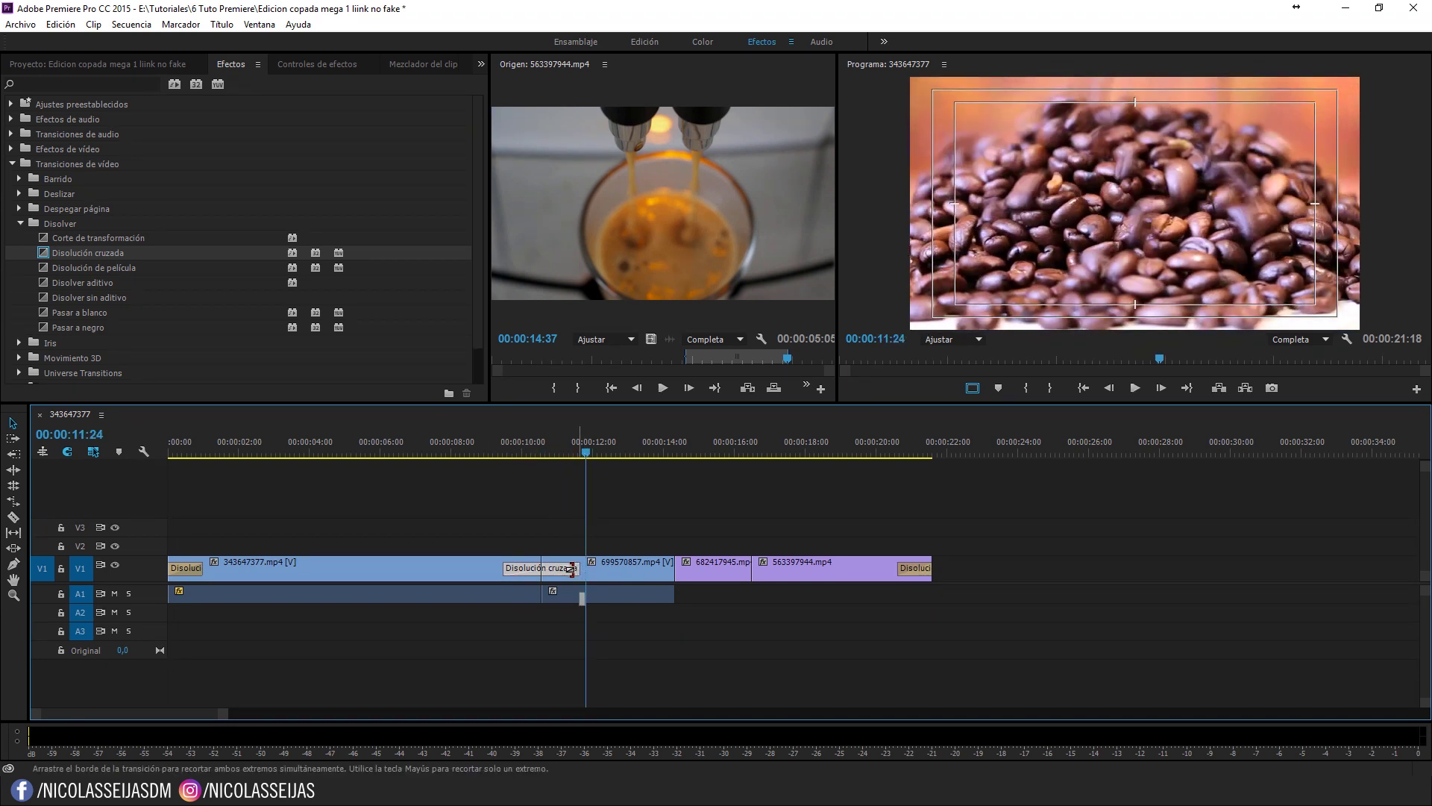
left_click_drag(579, 569, 564, 569)
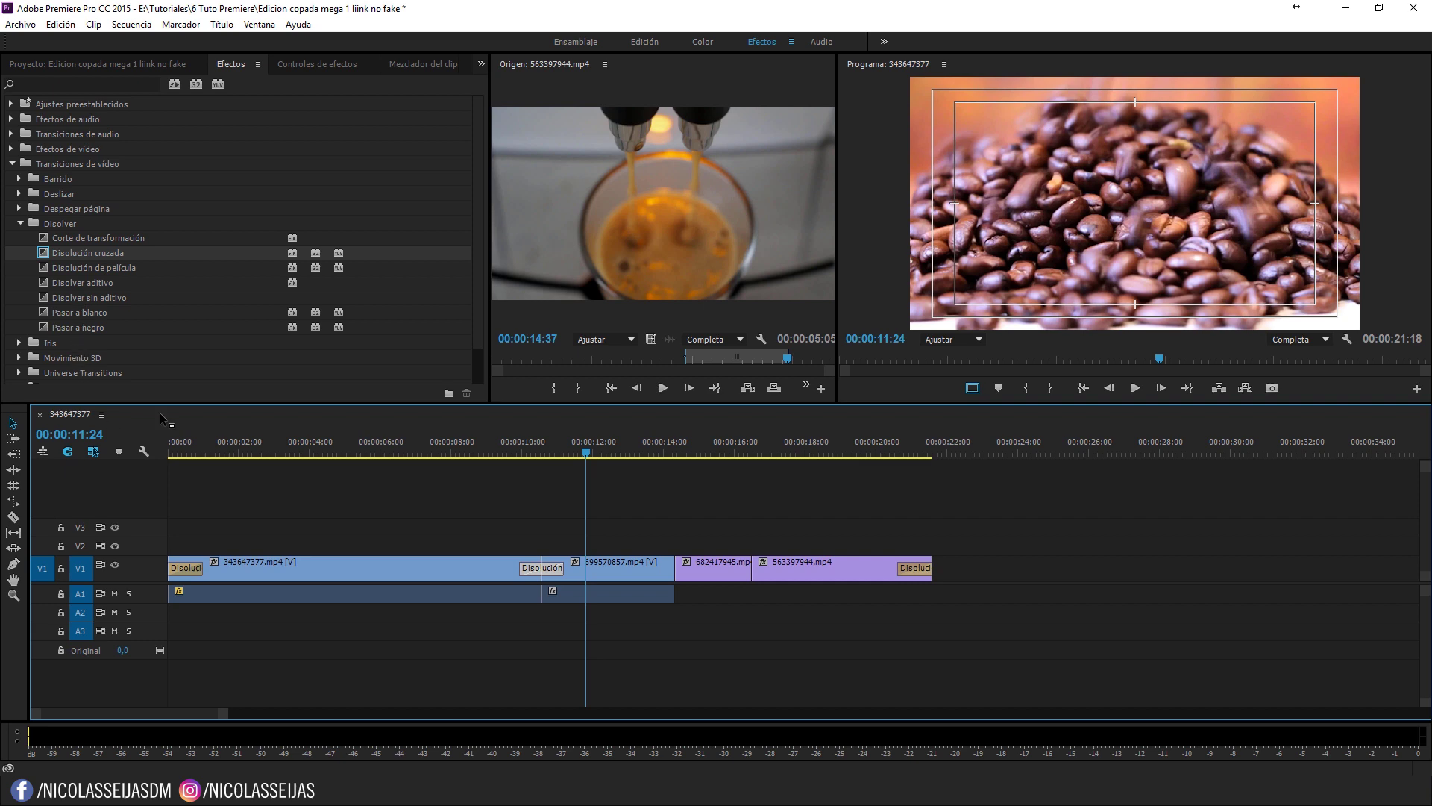
Step: Add Disolver aditivo to the next cut and preview it
left_click_drag(69, 279, 601, 573)
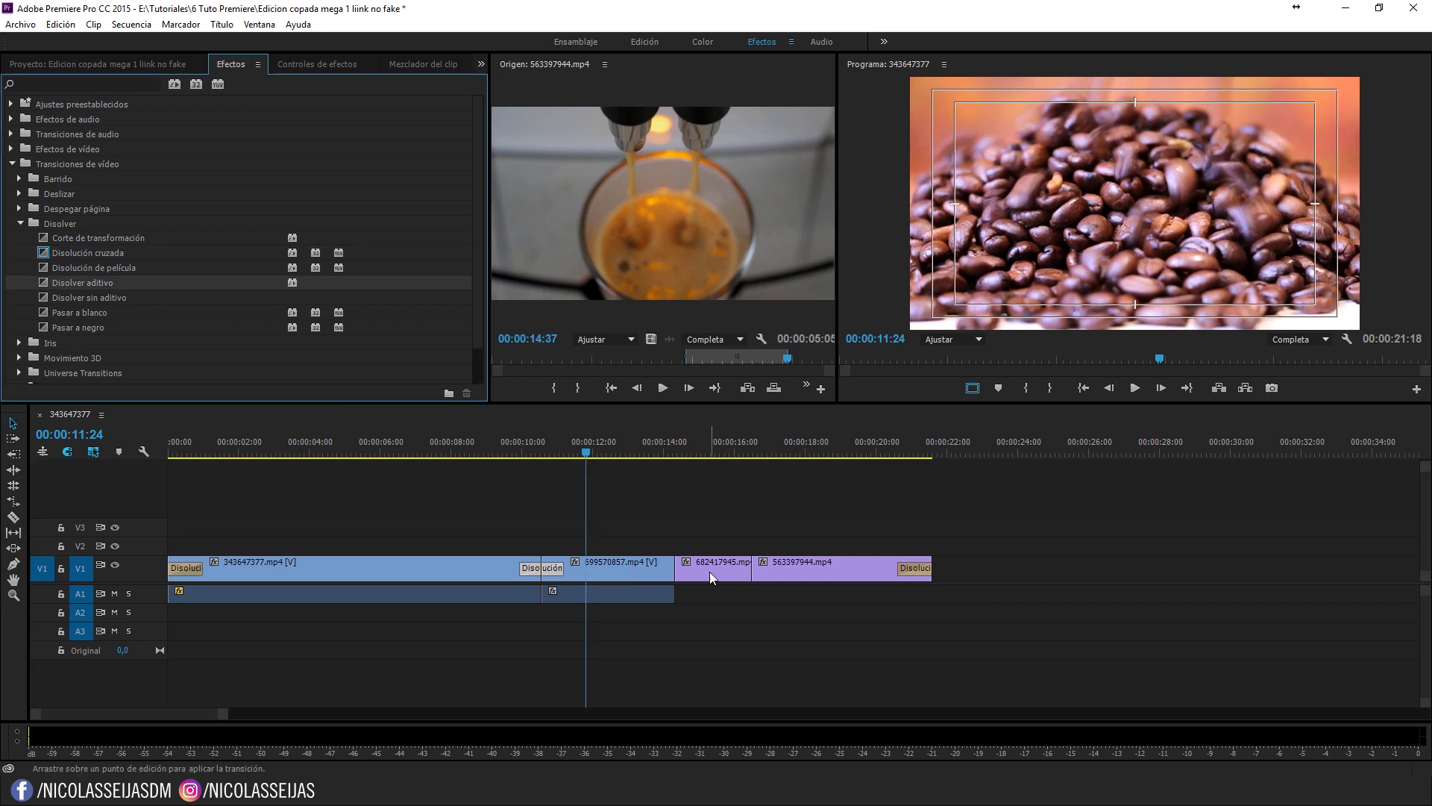
left_click_drag(710, 572, 674, 569)
left_click(655, 451)
key("space")
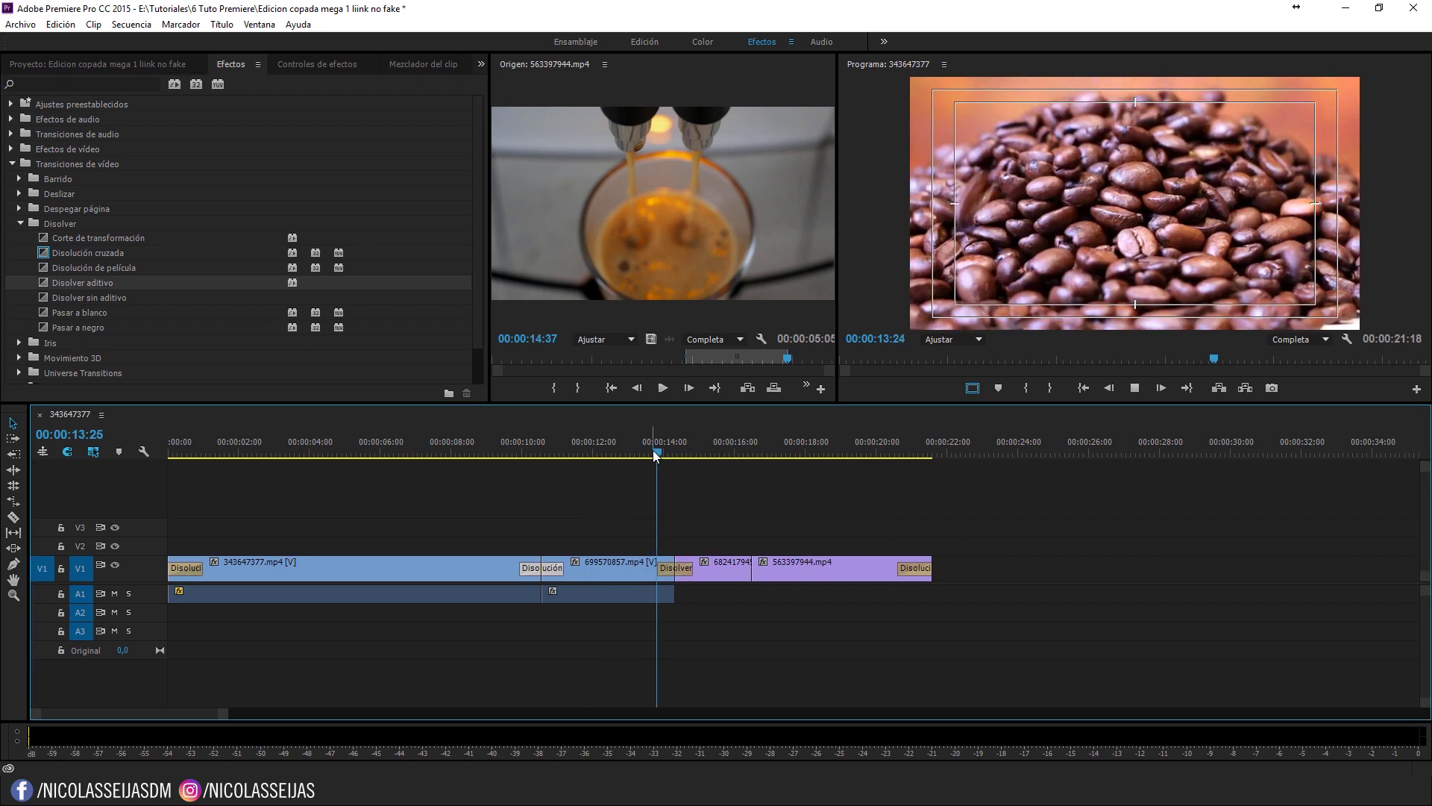
key("space")
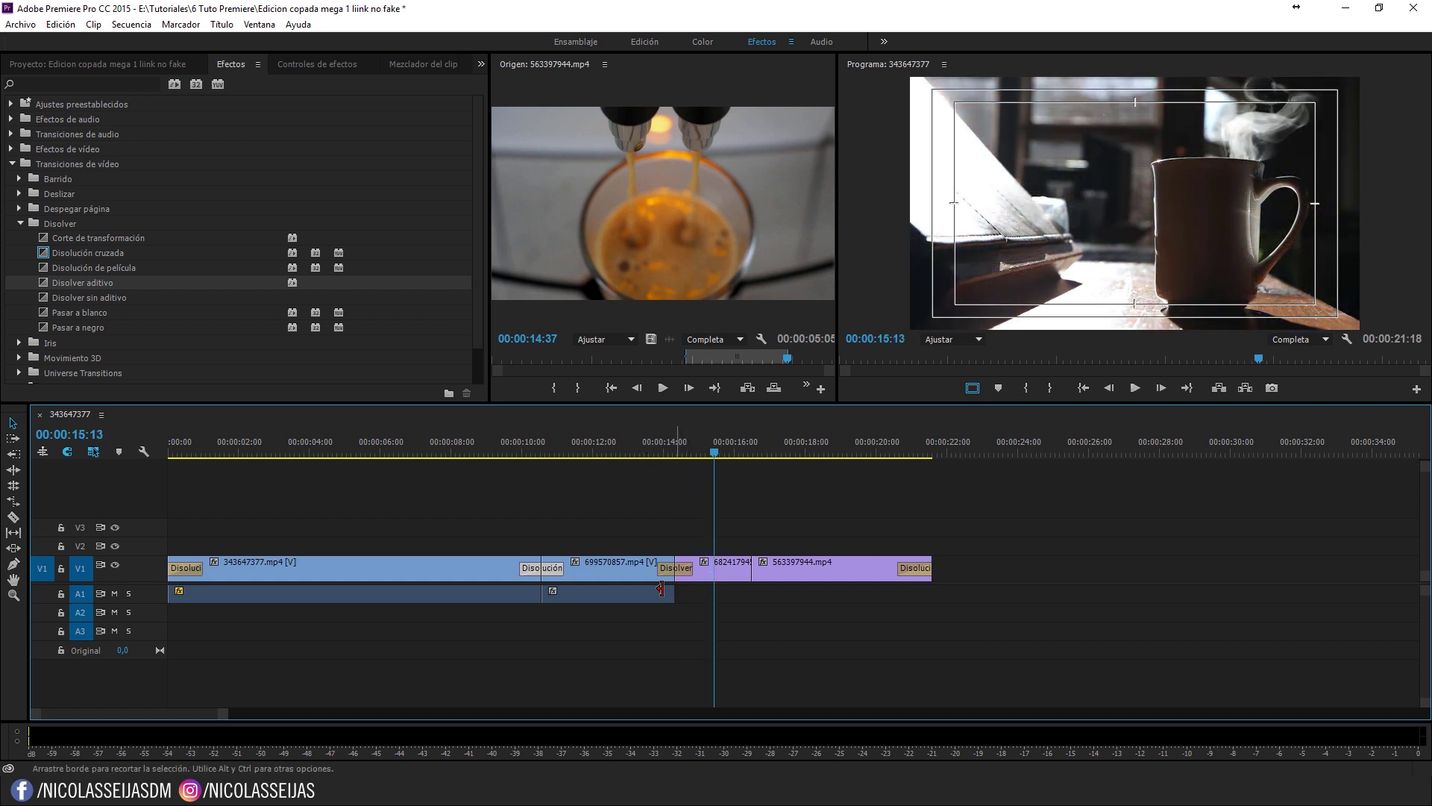
Step: Put Disolución cruzada on the remaining cuts and bring the Project panel back into view
mouse_move(90, 252)
left_mouse_down()
mouse_move(690, 584)
mouse_move(682, 572)
left_mouse_up()
left_click_drag(109, 252, 753, 571)
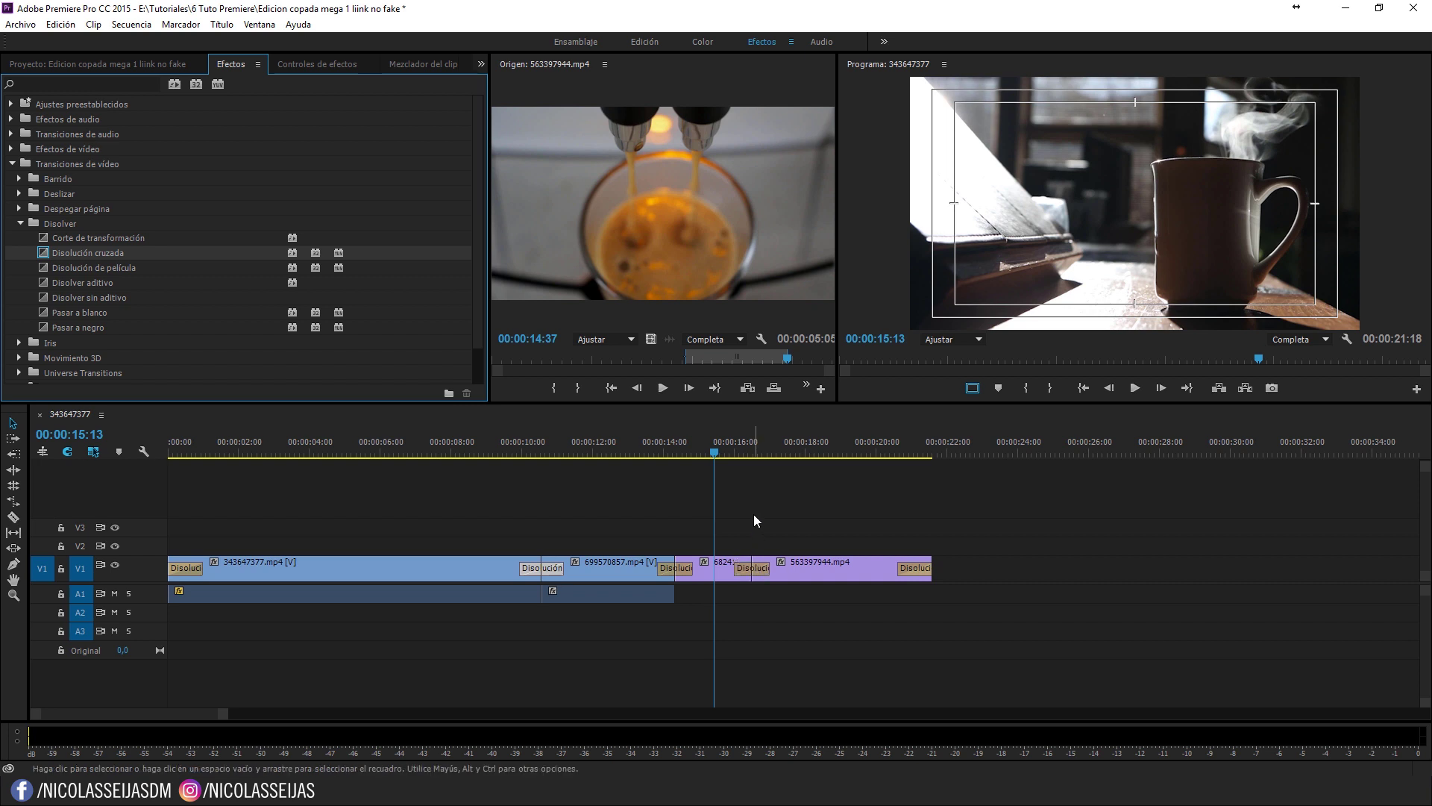
key("shift+1")
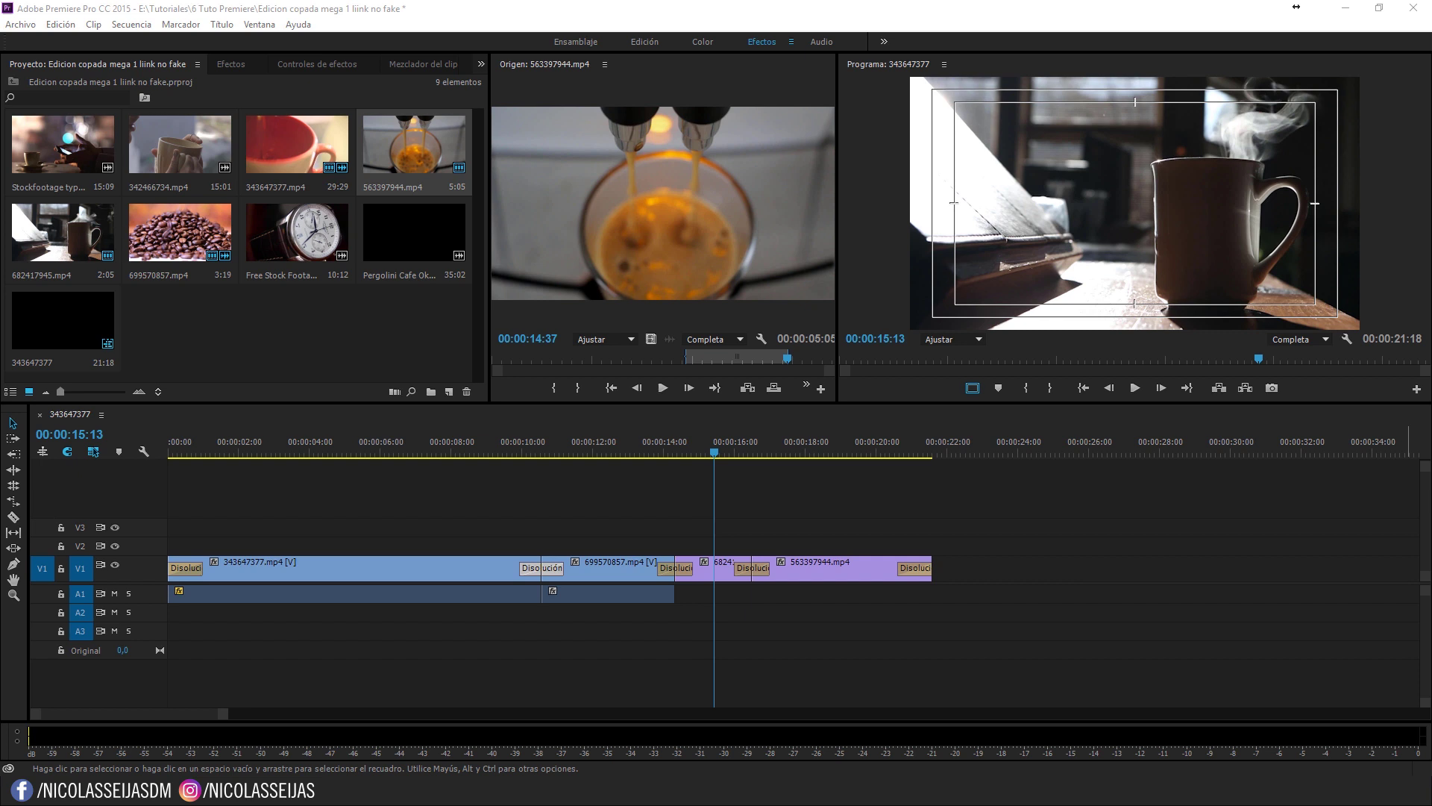
Step: Import Ultralounge.mp3, place it on Audio 2, and expand that track to show its waveform
left_click_drag(1409, 721, 226, 321)
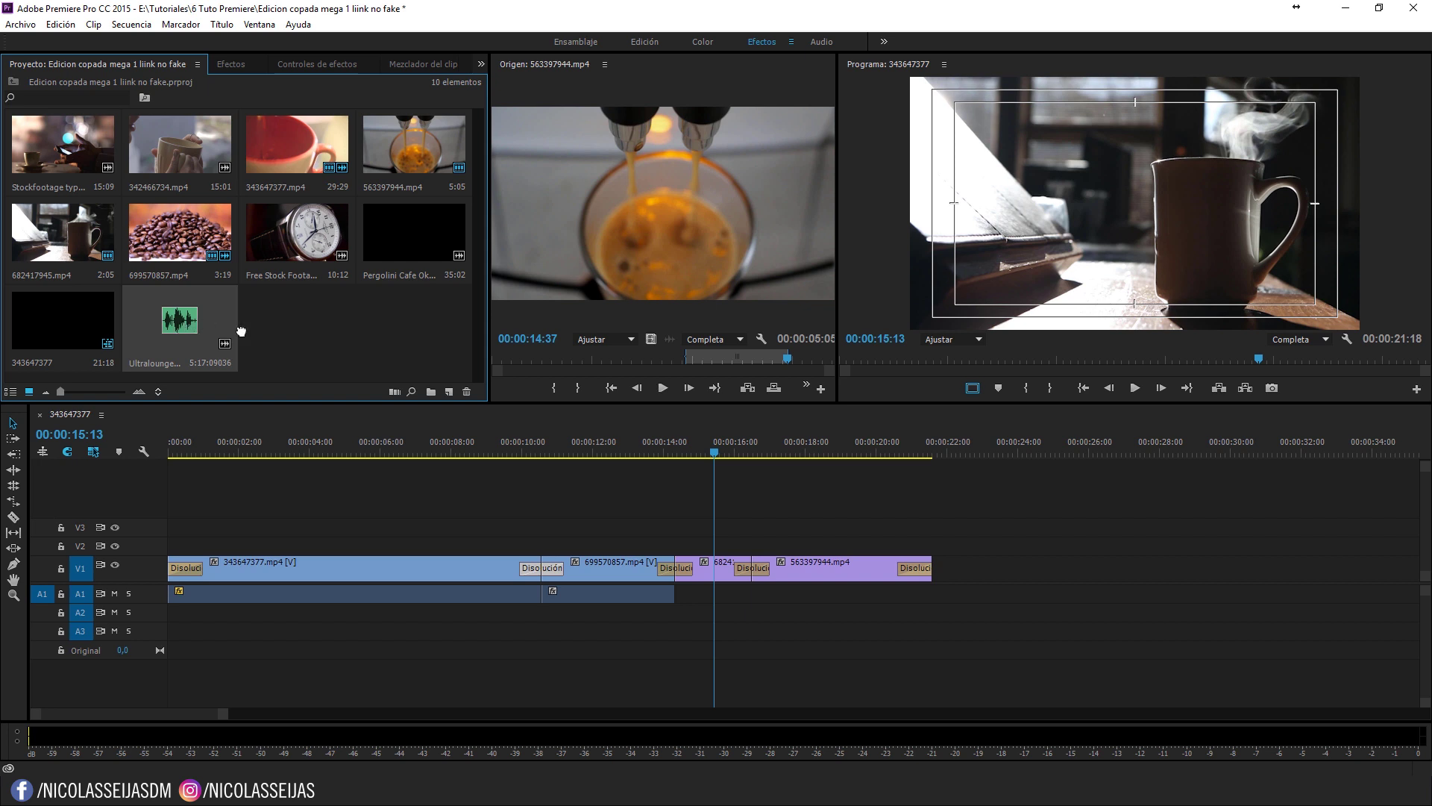
left_click_drag(241, 330, 181, 616)
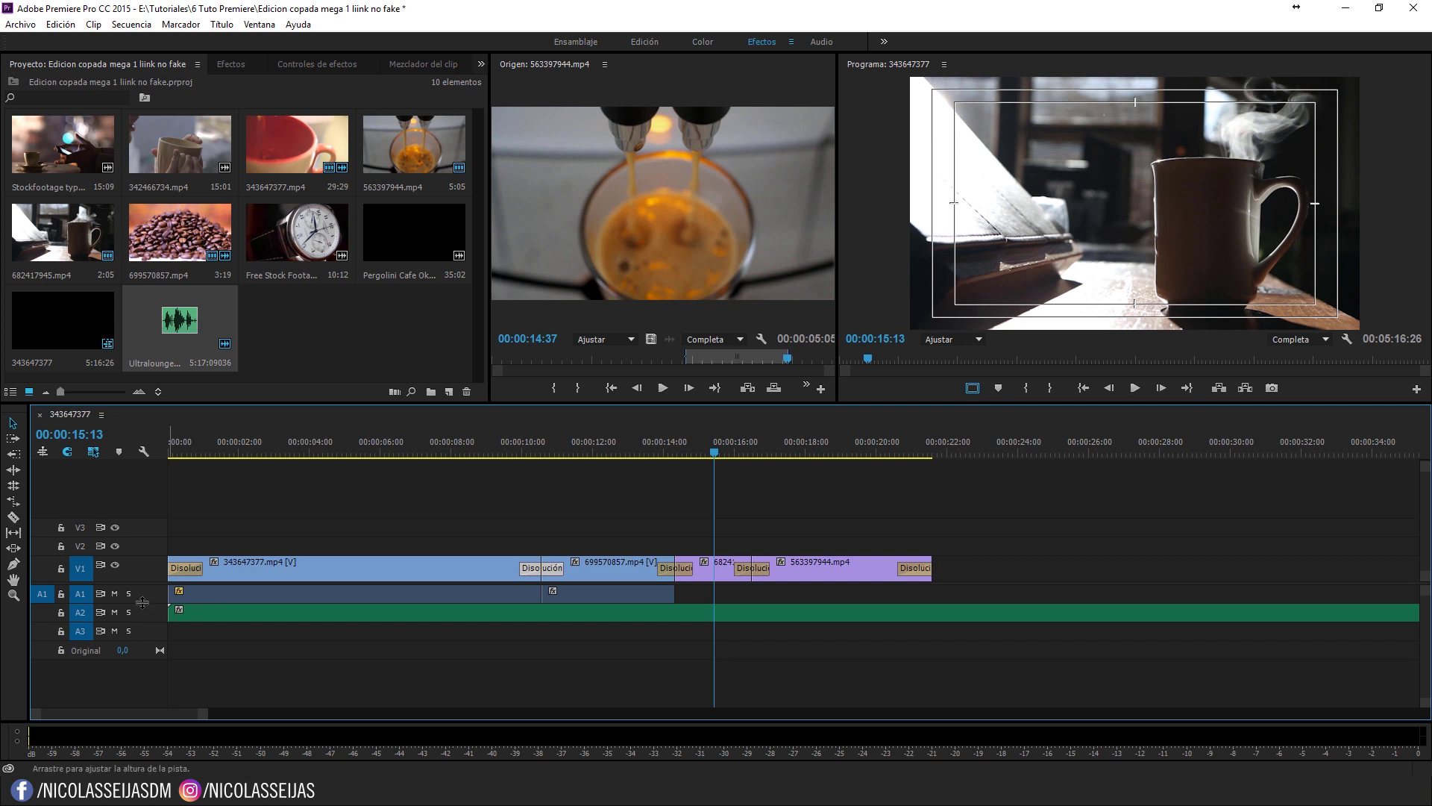
double_click(146, 614)
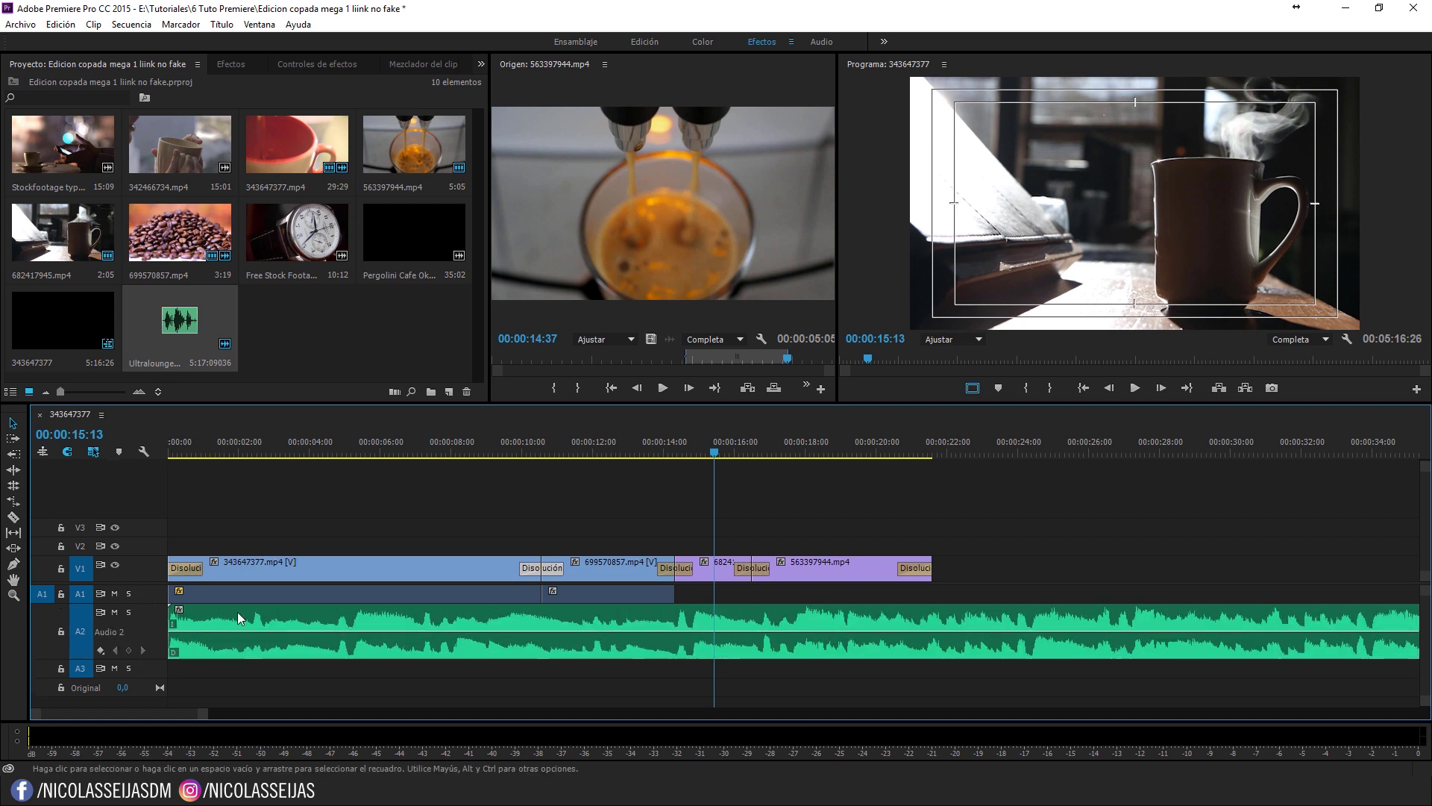
Step: Play from the start, raise the music clip's volume to about 2.14 dB, then select Ultralounge.mp3 in the project
left_click(175, 445)
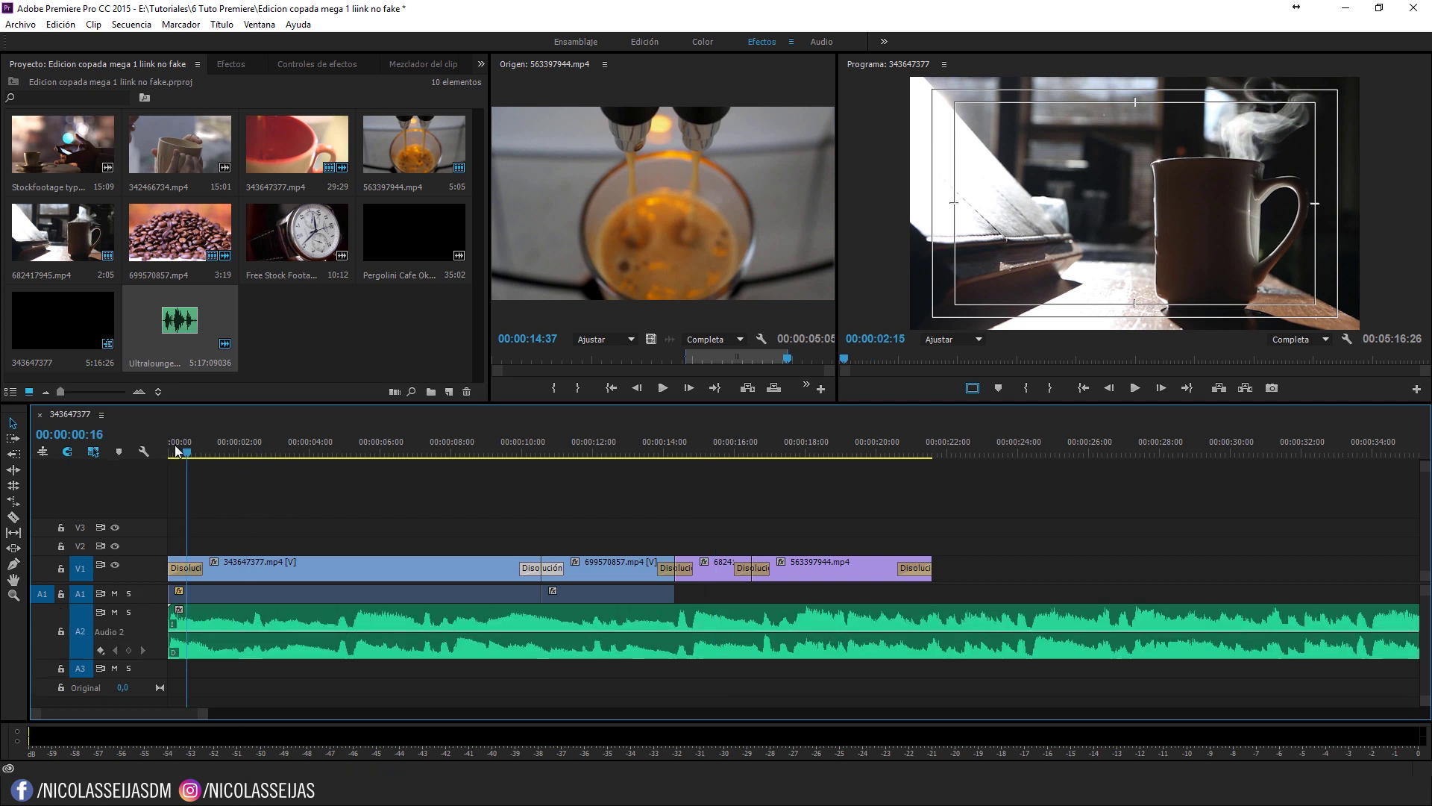
key("space")
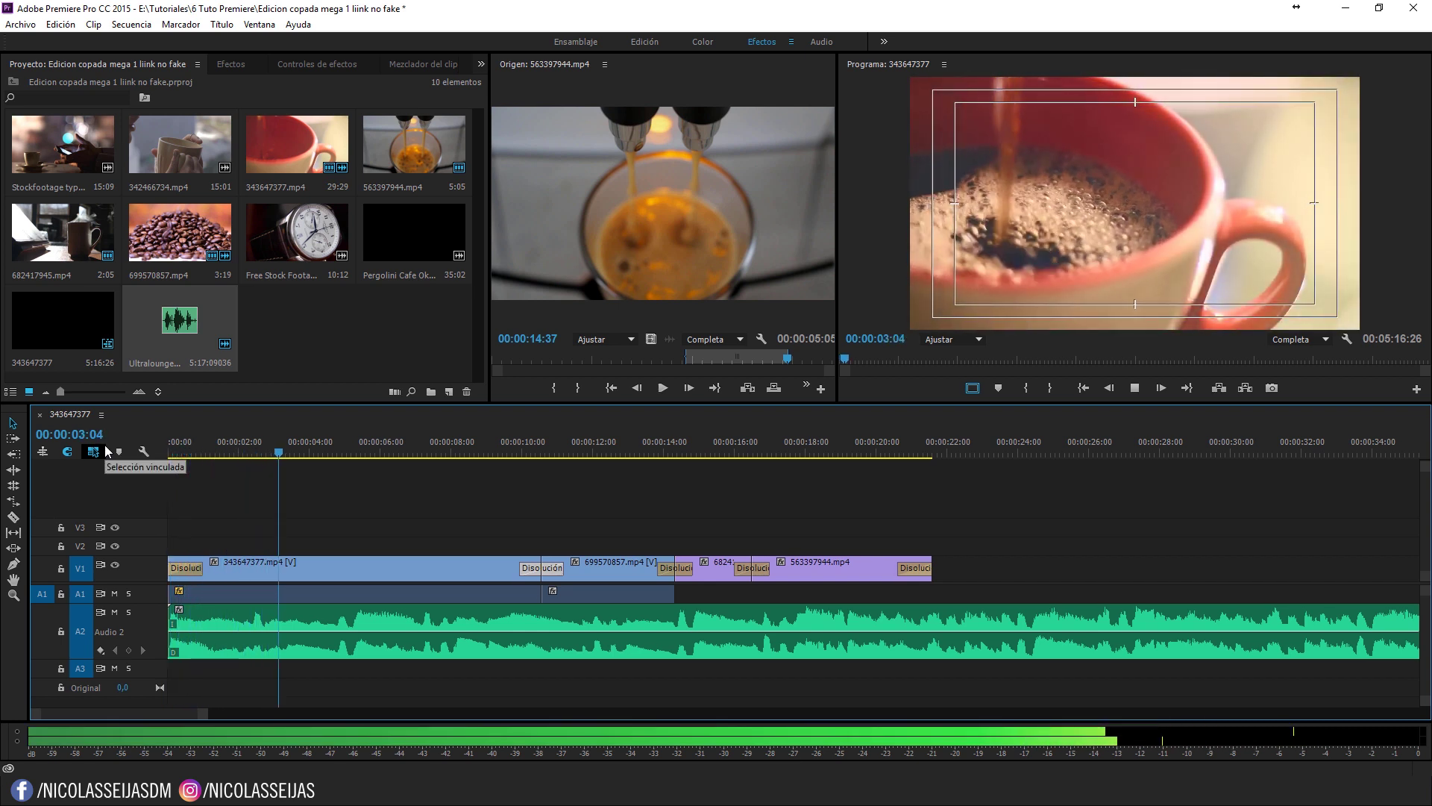
left_click(537, 628)
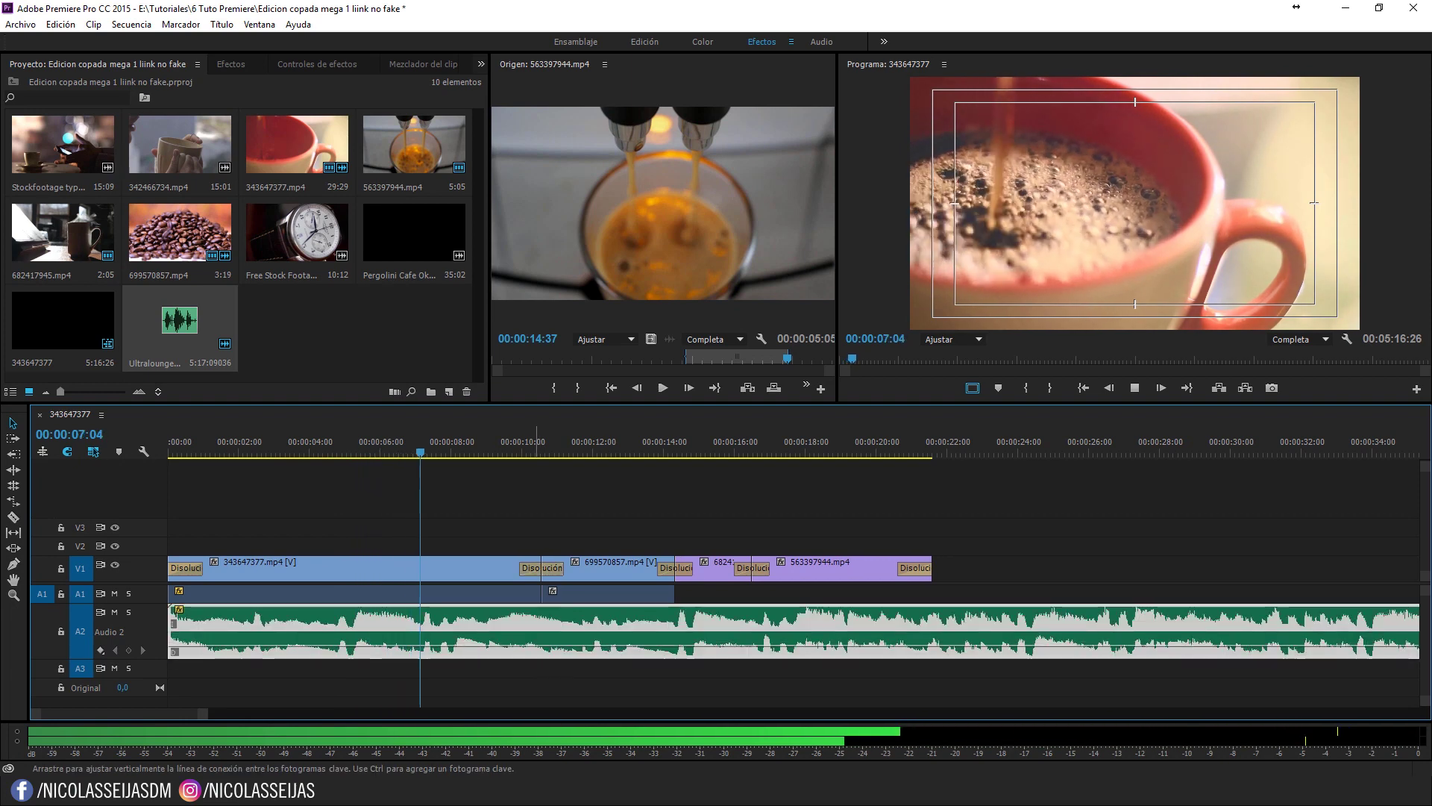
left_click_drag(537, 628, 535, 625)
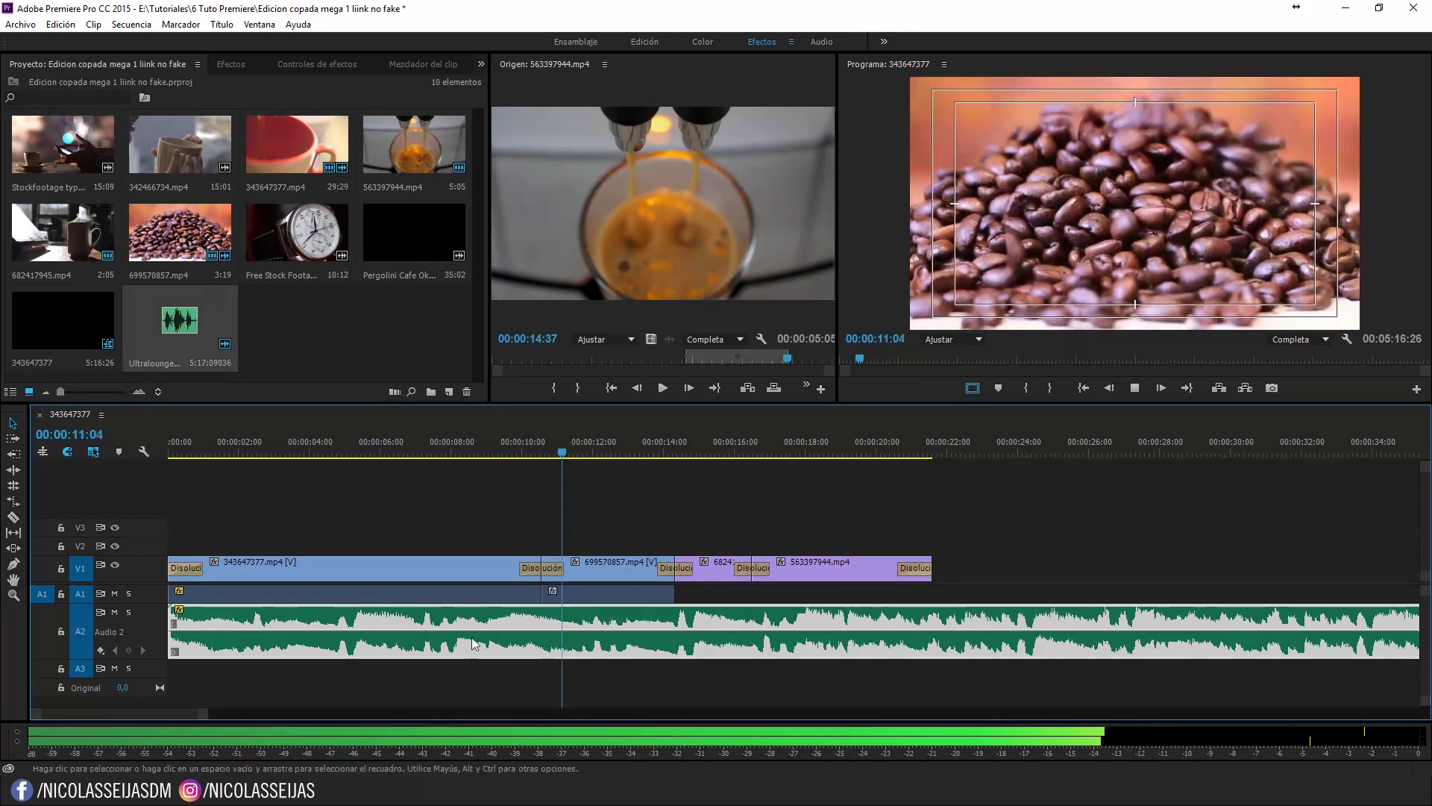
key("space")
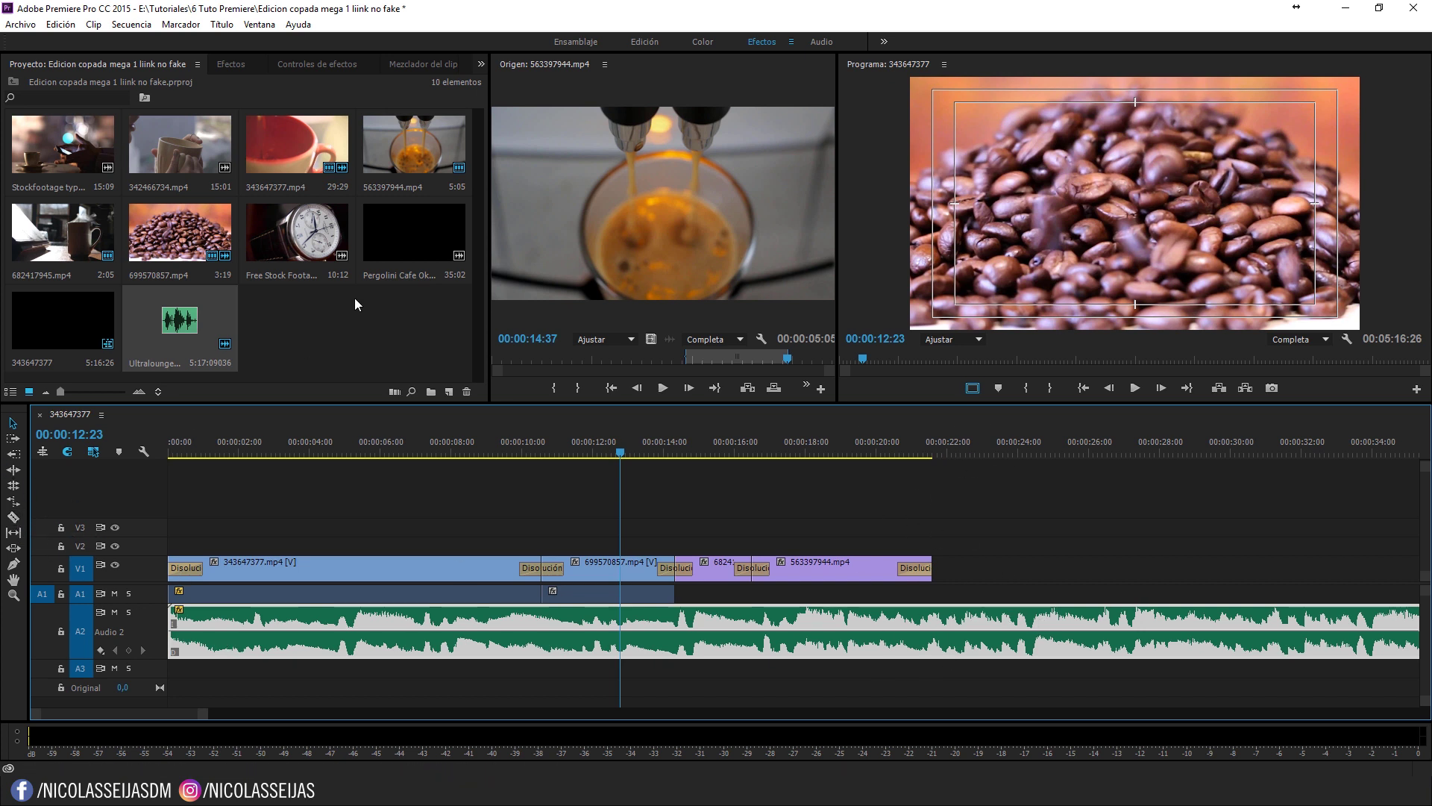
left_click(179, 323)
Step: Load Ultralounge.mp3 in the Source Monitor and mark In at 1:29:03 and Out at 2:57:13
left_click_drag(179, 323, 629, 239)
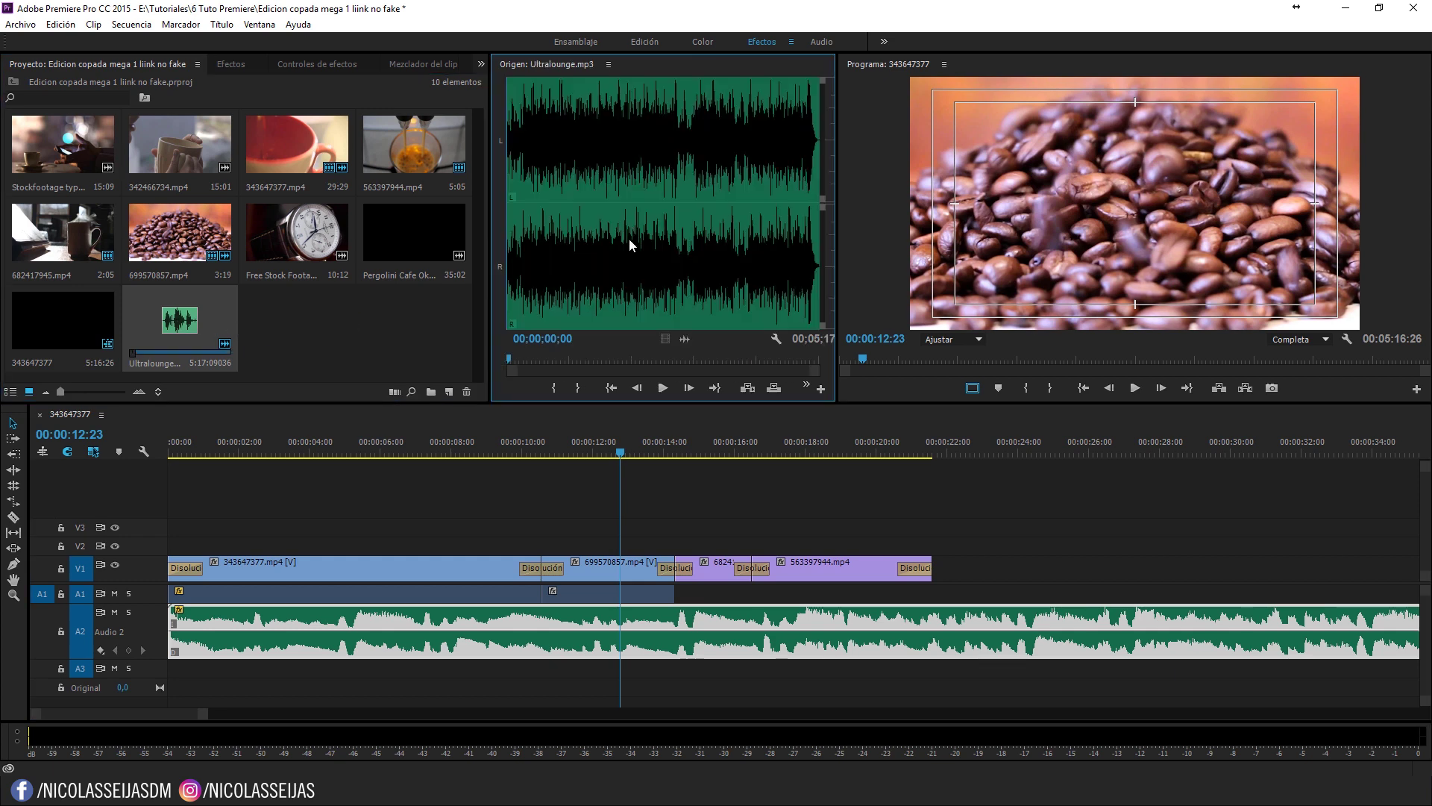
left_click_drag(513, 284, 673, 300)
left_click(553, 387)
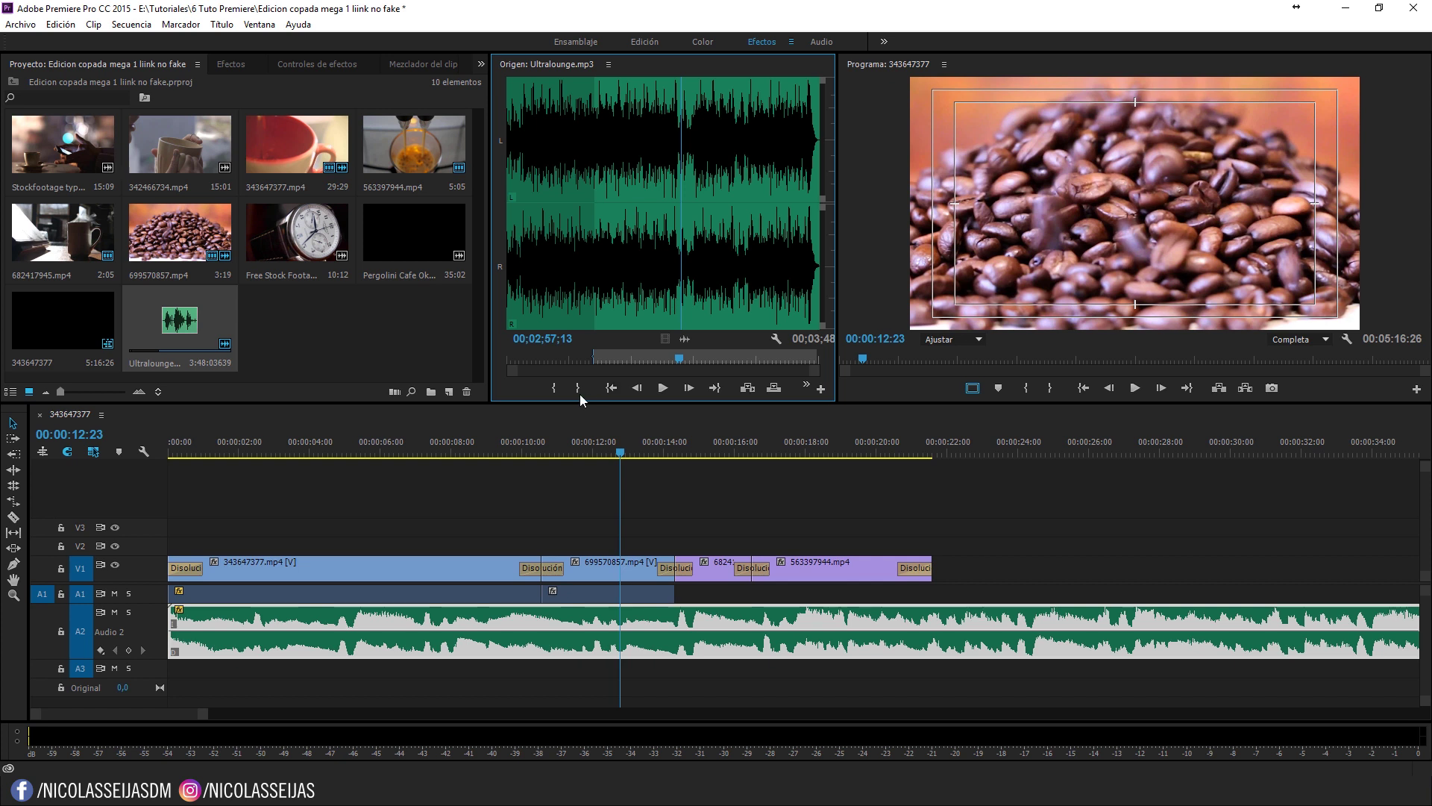
left_click(577, 388)
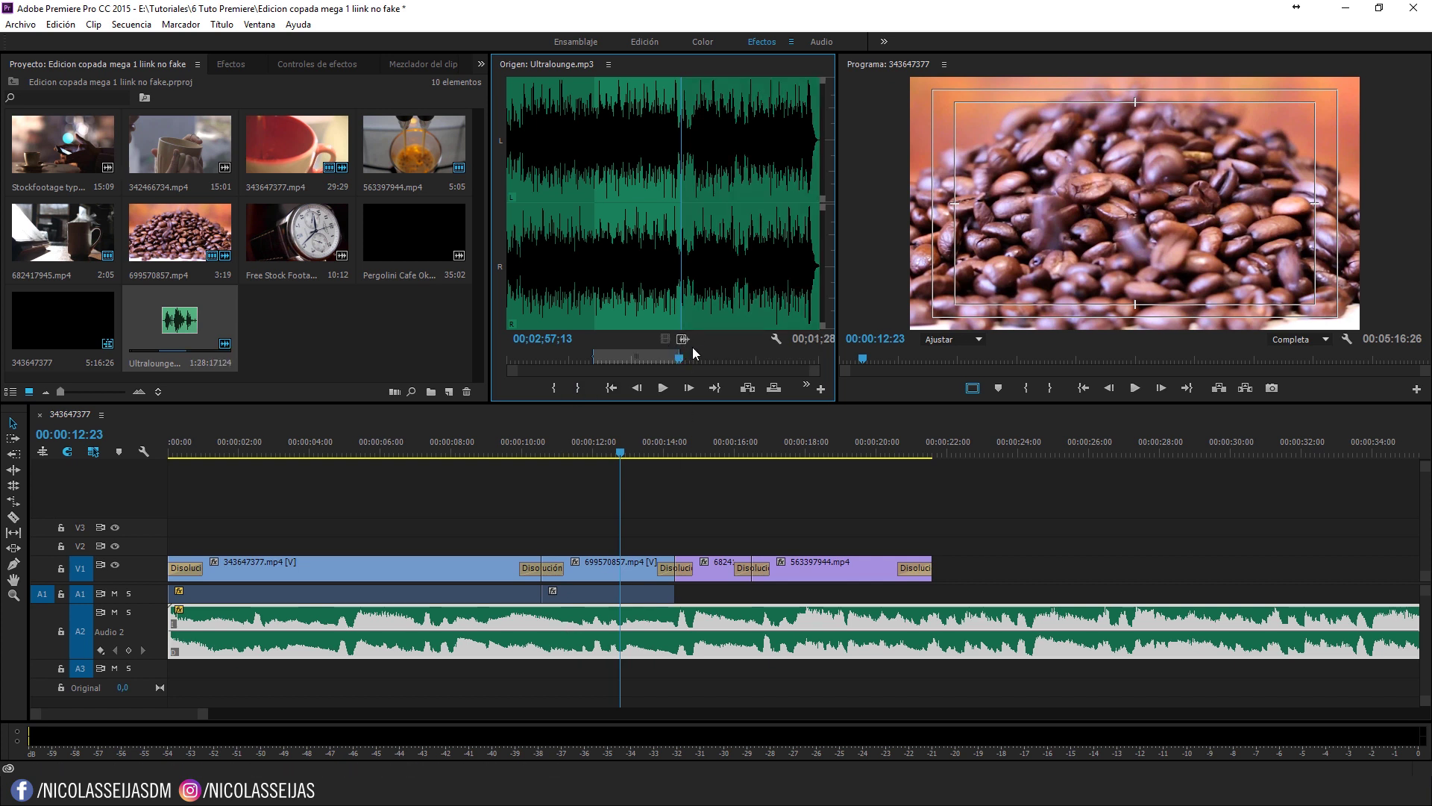
Step: Move the sequence playhead to exactly where the video ends
left_click(785, 491)
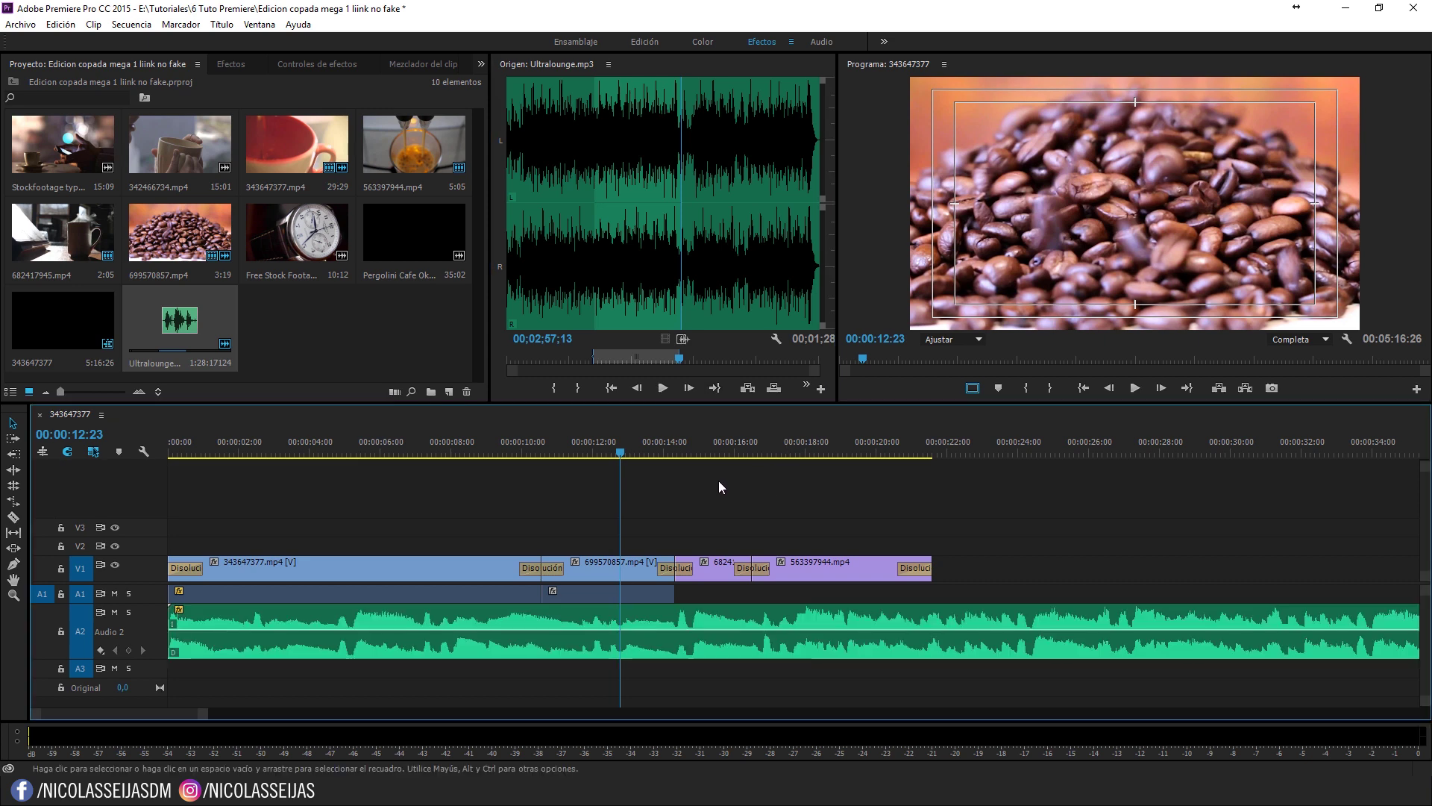
left_click_drag(795, 451, 933, 452)
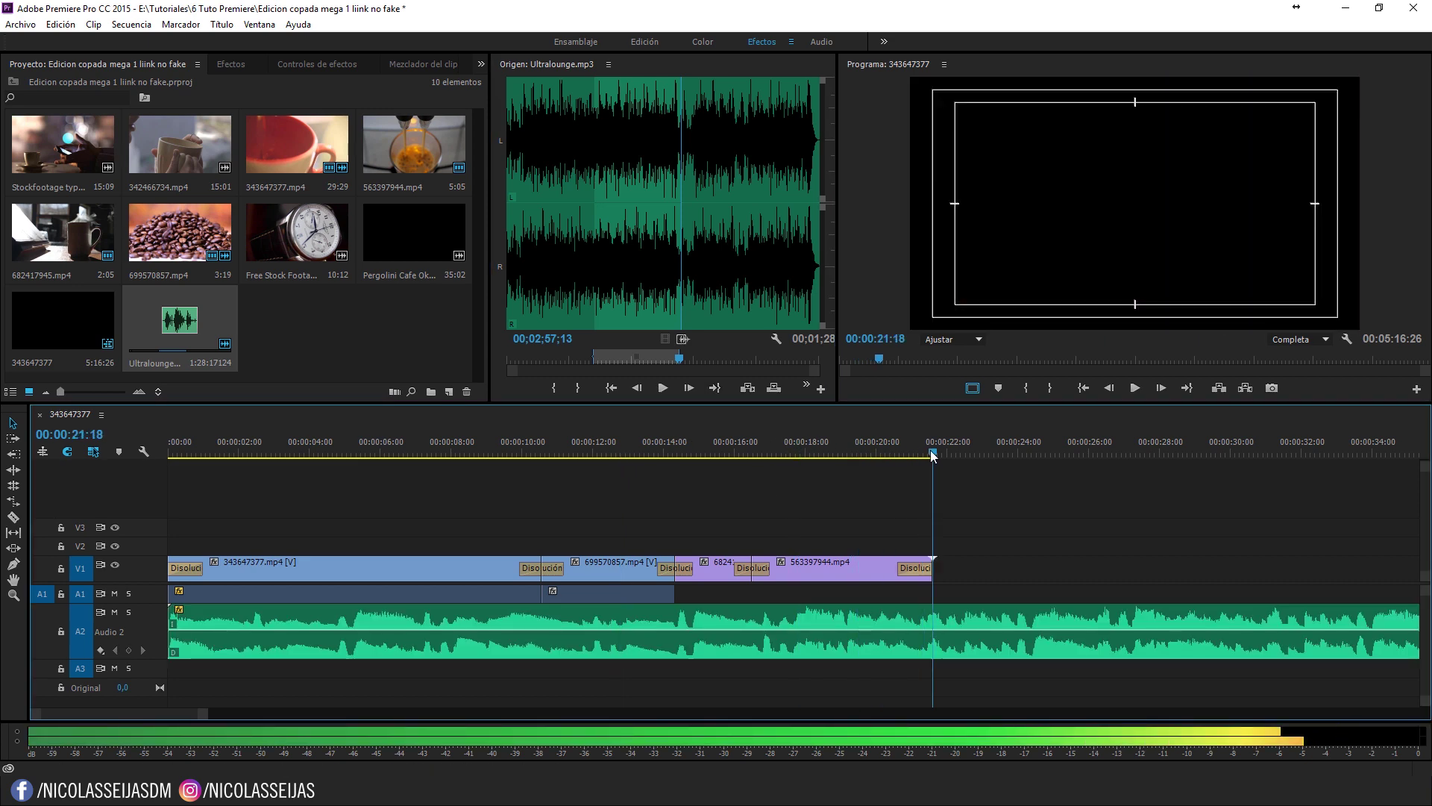
left_click(934, 624)
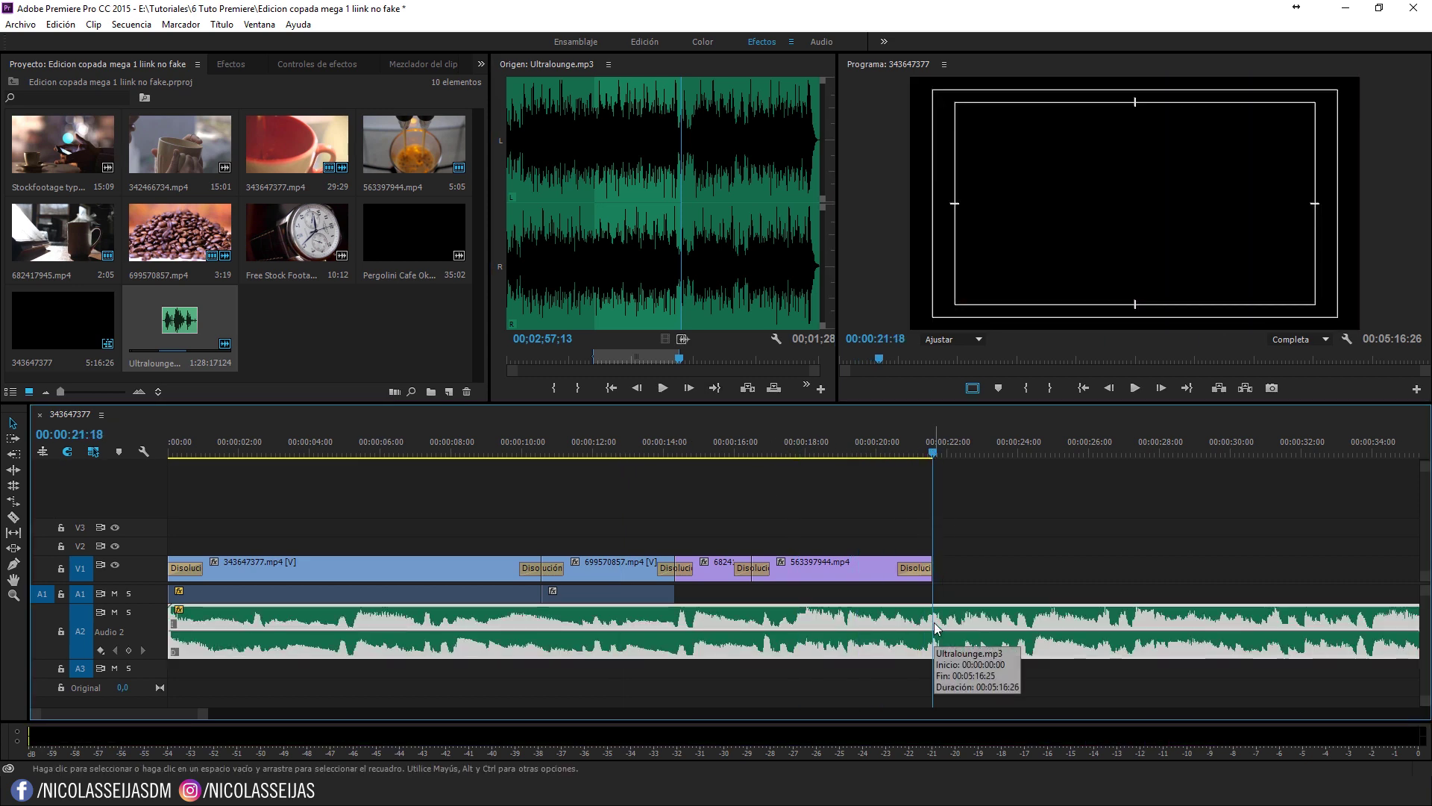
Step: Razor the Audio 2 music at the video's end and delete the leftover part
key("c")
left_click(933, 630)
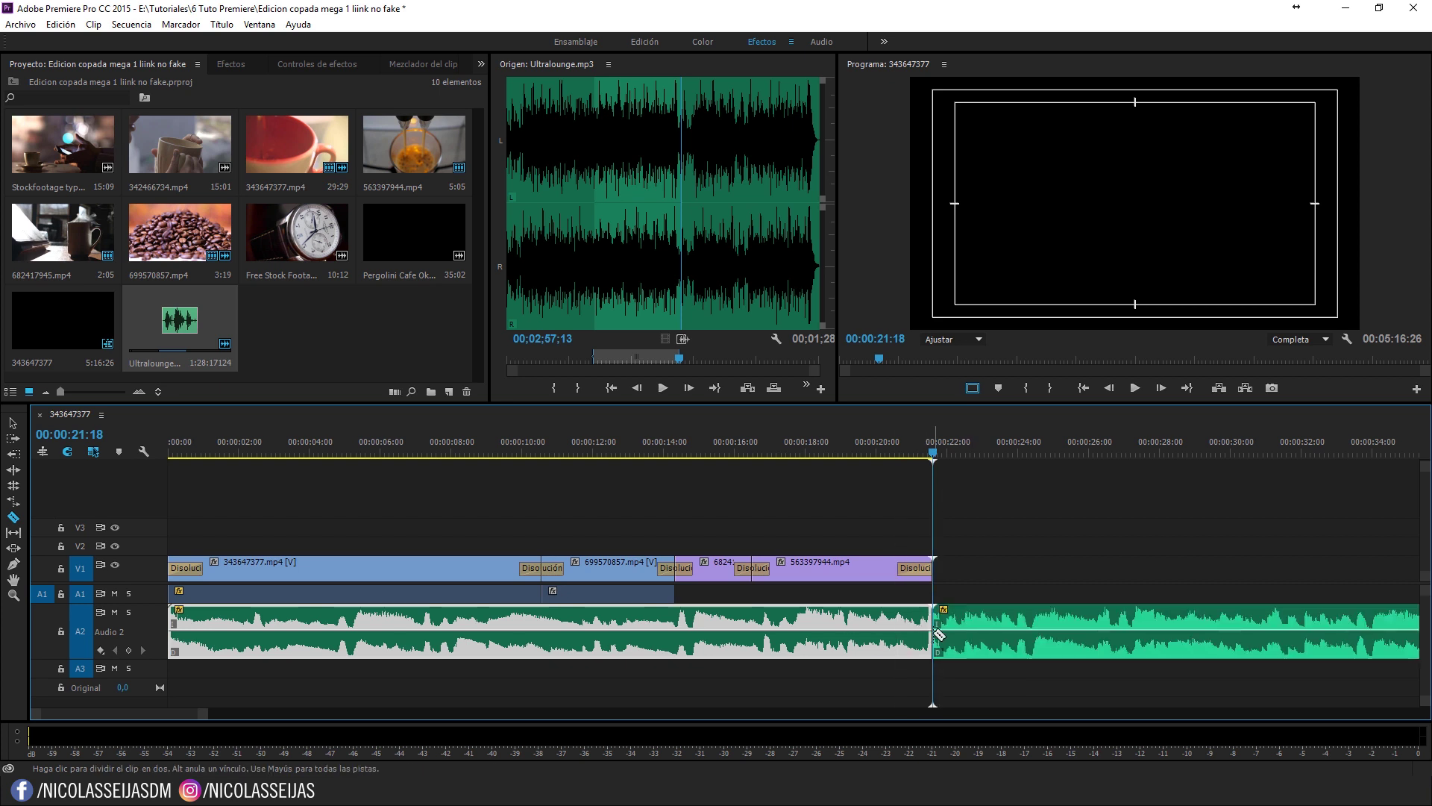
key("v")
left_click(983, 621)
key("Delete")
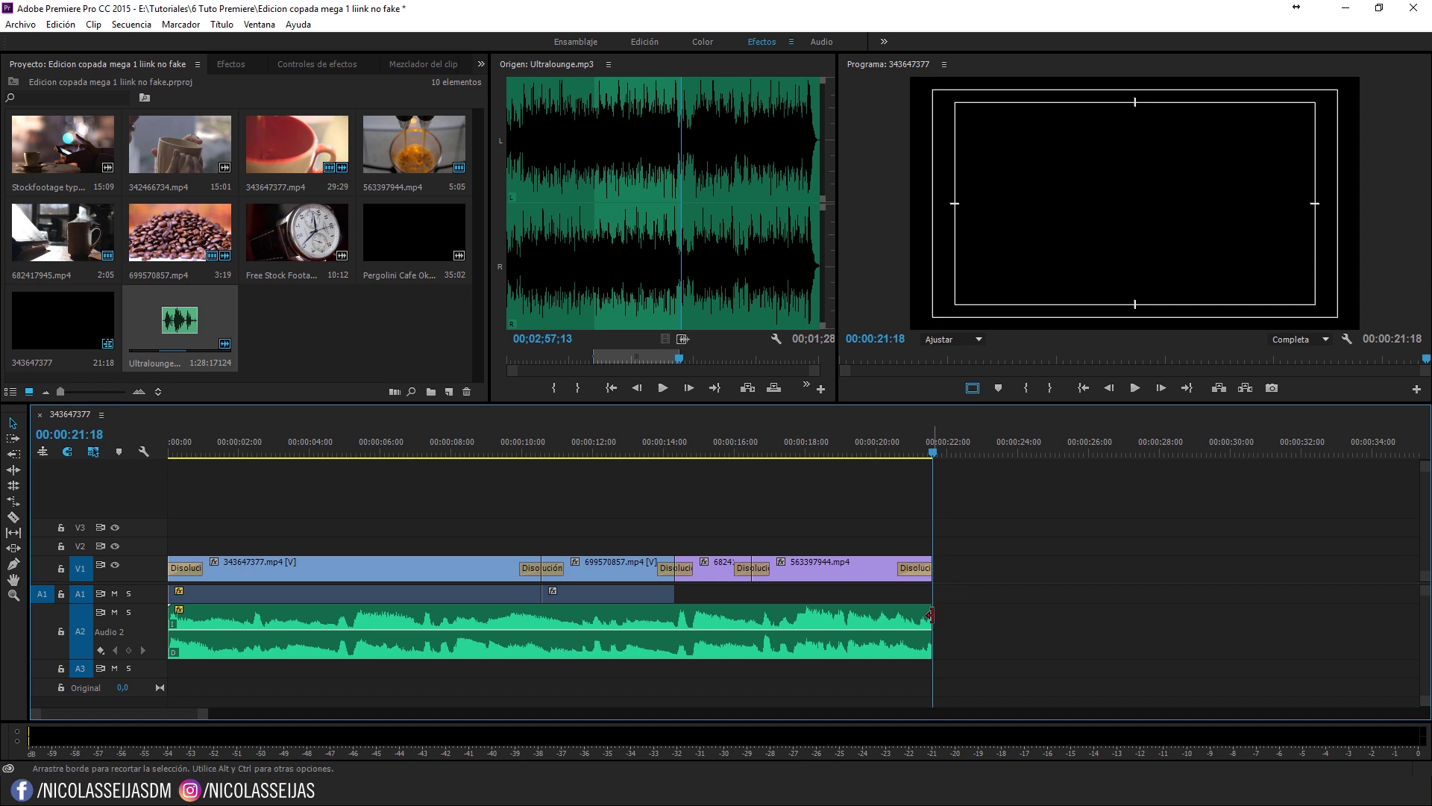
Step: Extend the music's end by 28 frames to 00:00:22:16 and bring up the effects list
left_click_drag(930, 615, 963, 618)
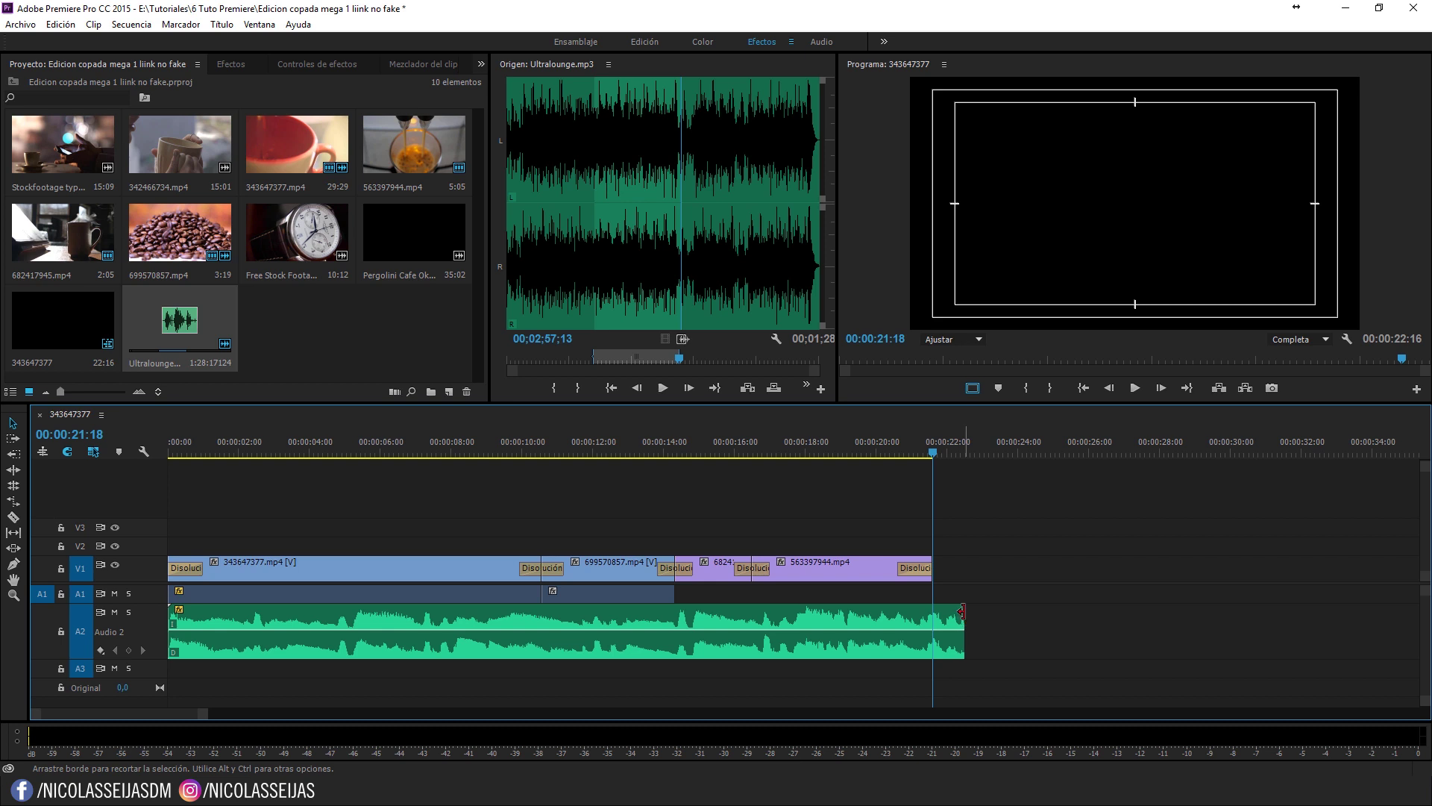
left_click(886, 608)
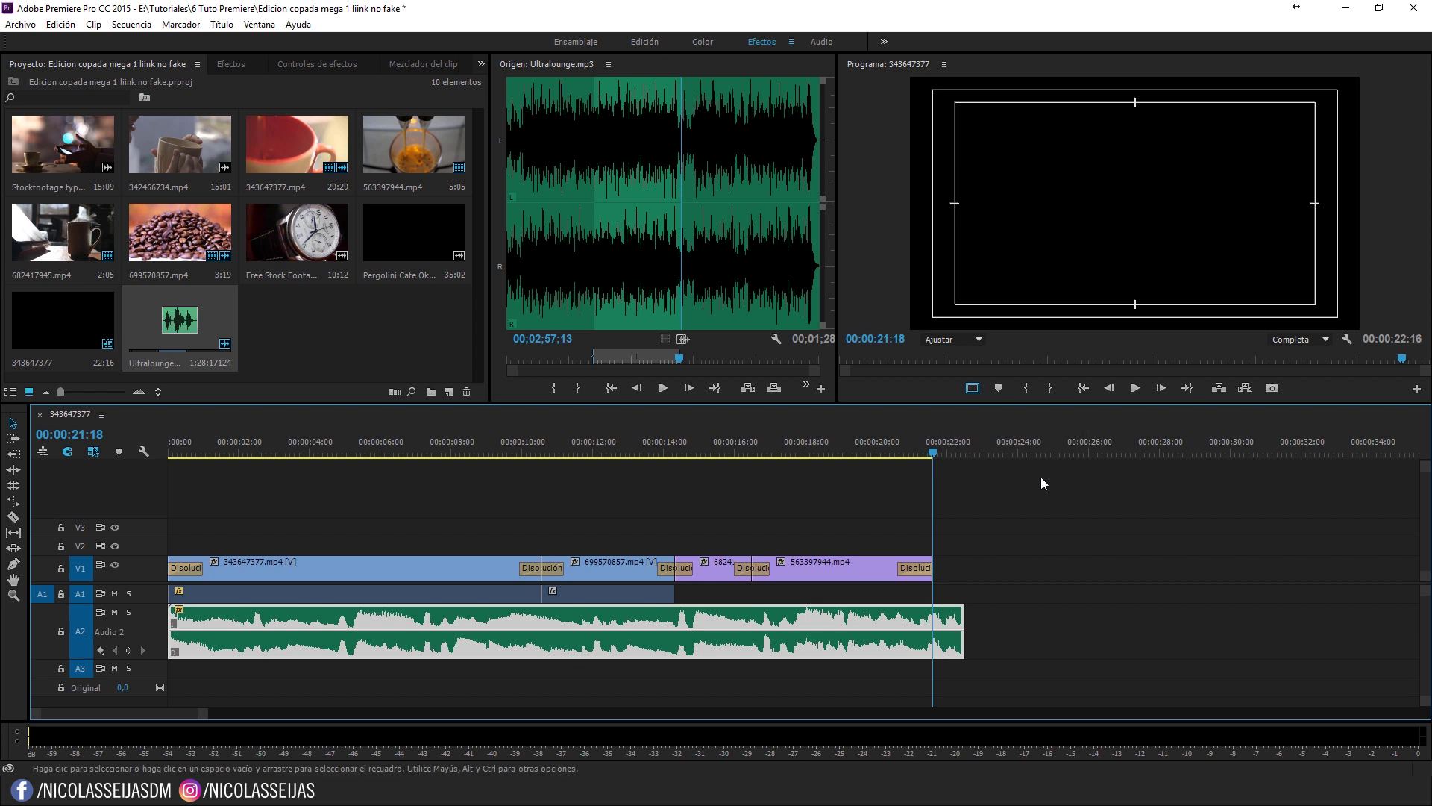
left_click(229, 65)
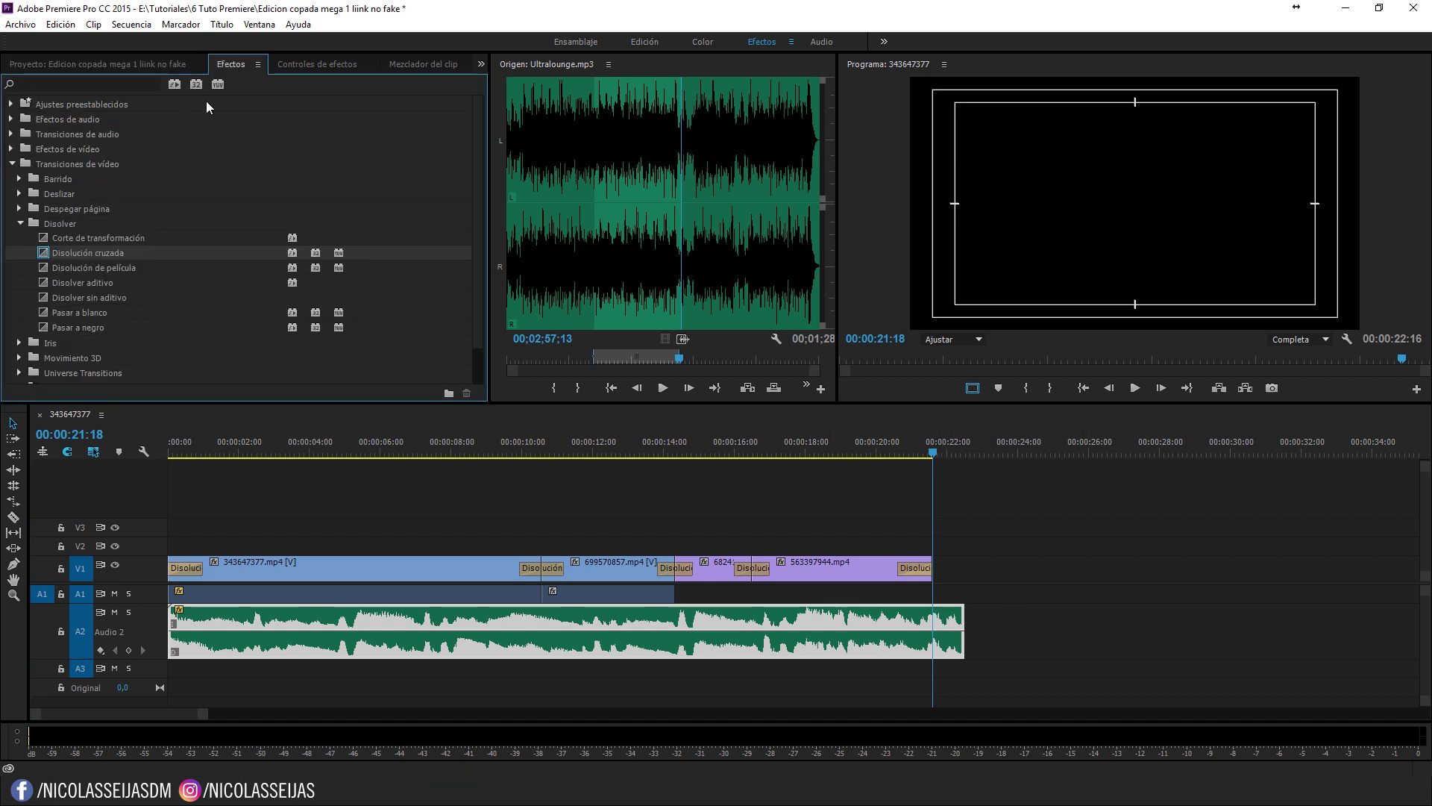
Step: Apply the Fundido exponencial audio crossfade to the end of the Audio 2 music
left_click(12, 166)
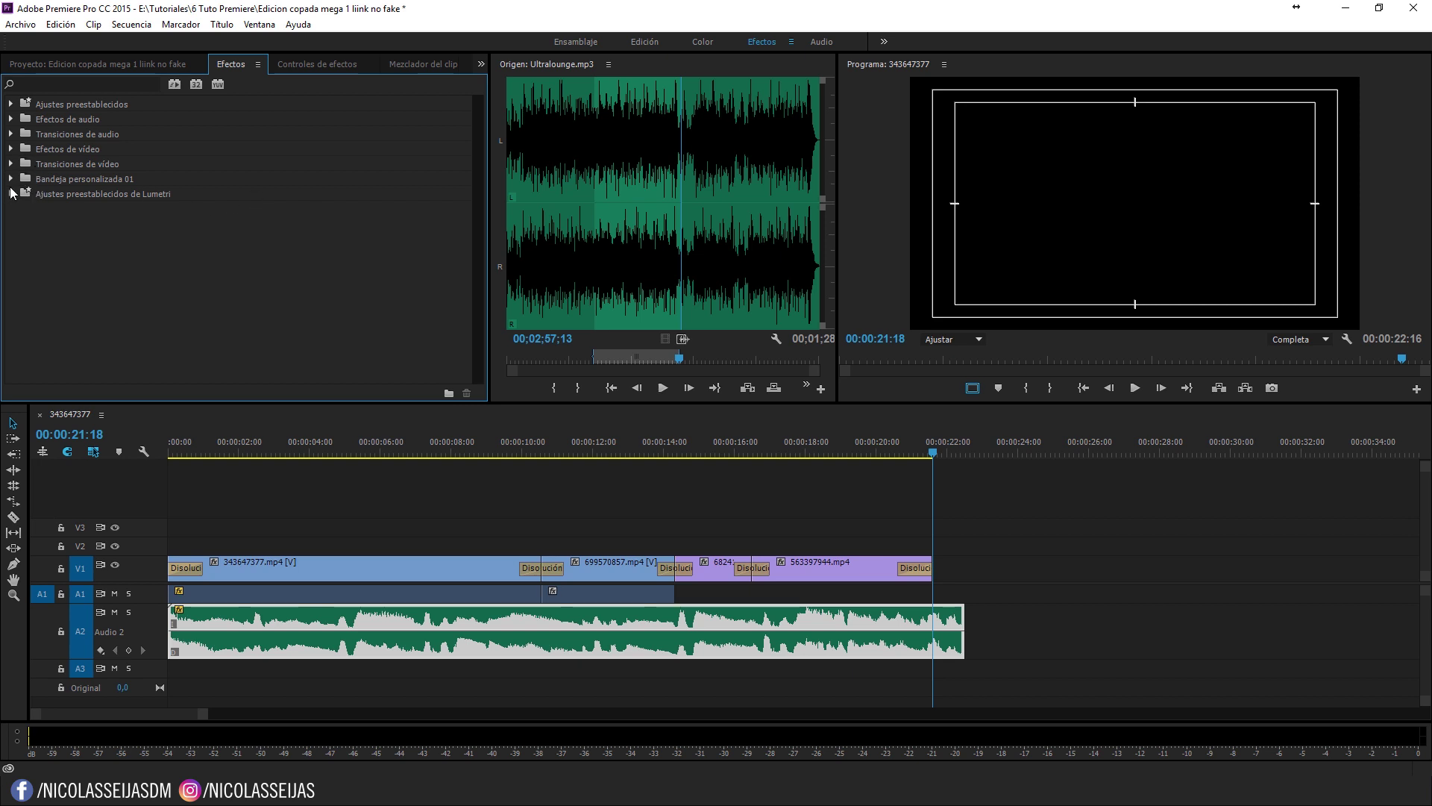
left_click(12, 135)
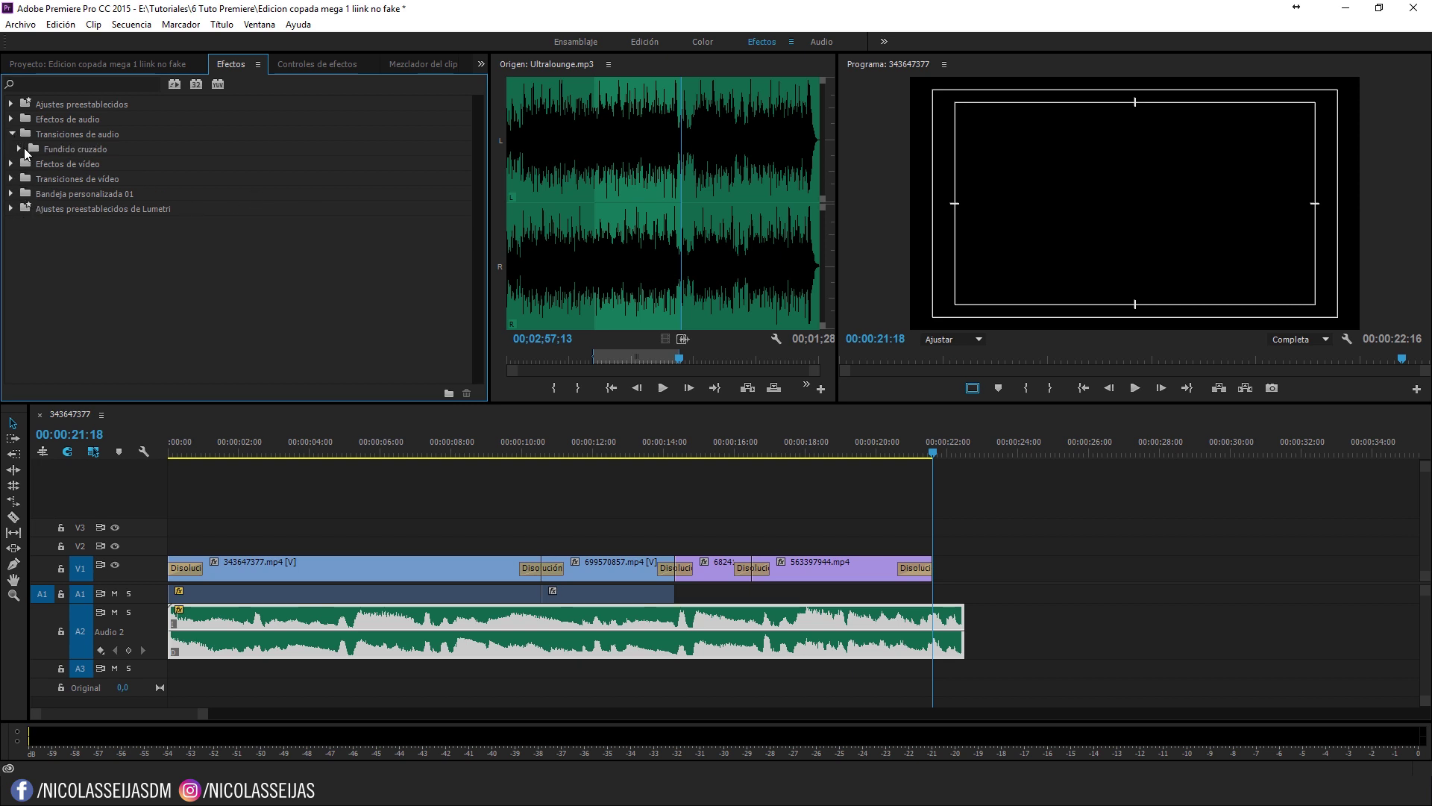
left_click(20, 149)
left_click_drag(87, 162, 104, 168)
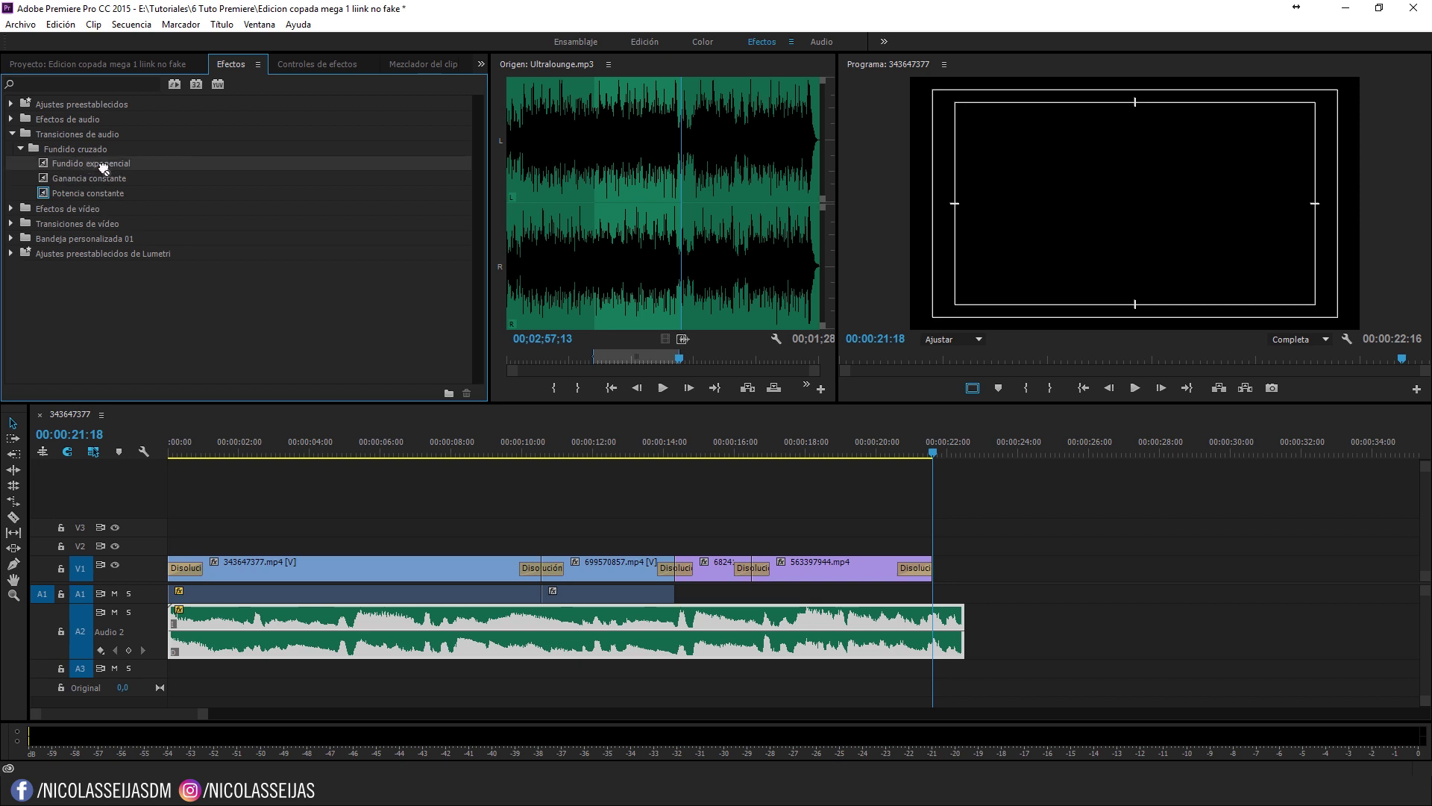
left_click_drag(521, 288, 966, 640)
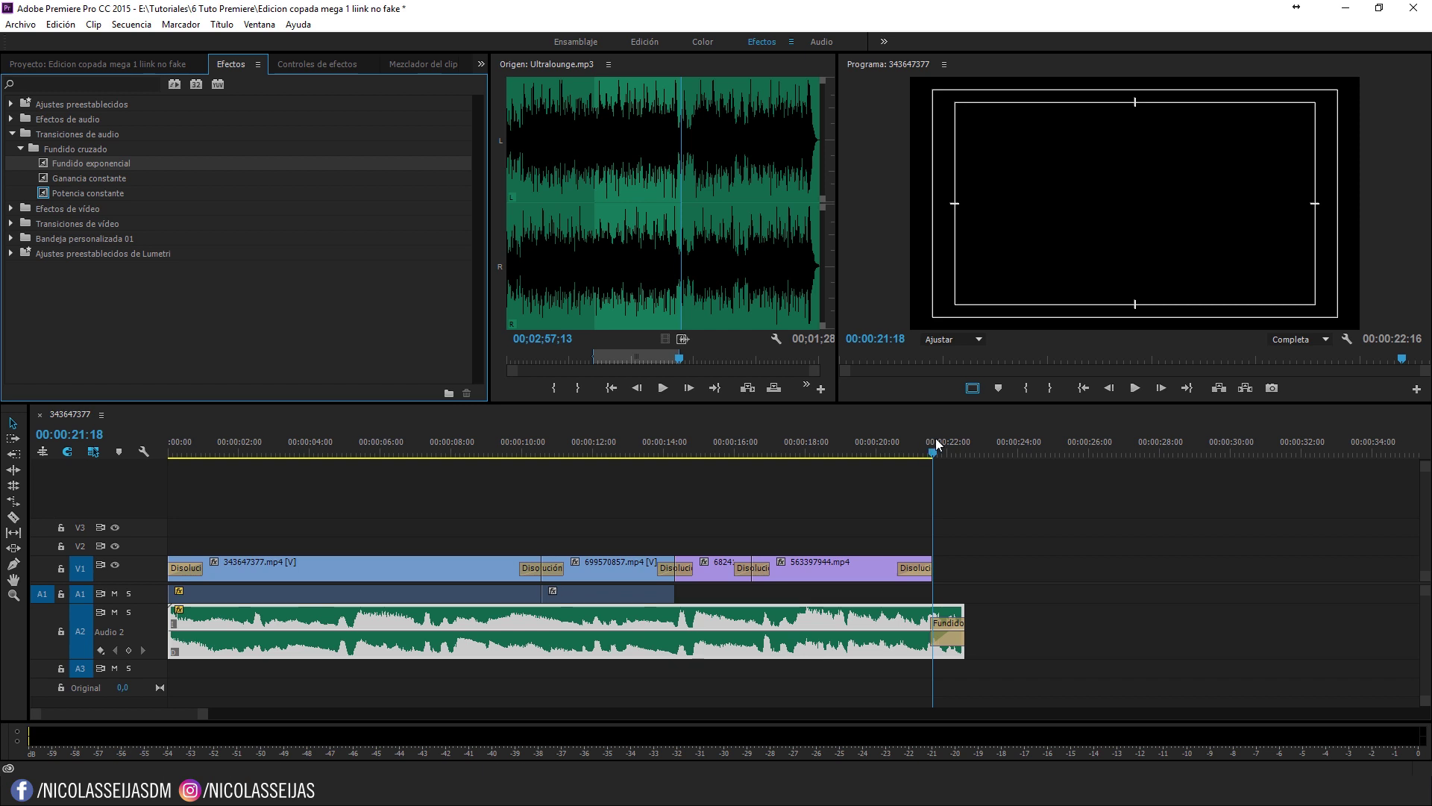
Step: Lengthen the exponential fade, replay the ending from about 20 seconds, then delete the fade
key("space")
left_click(900, 451)
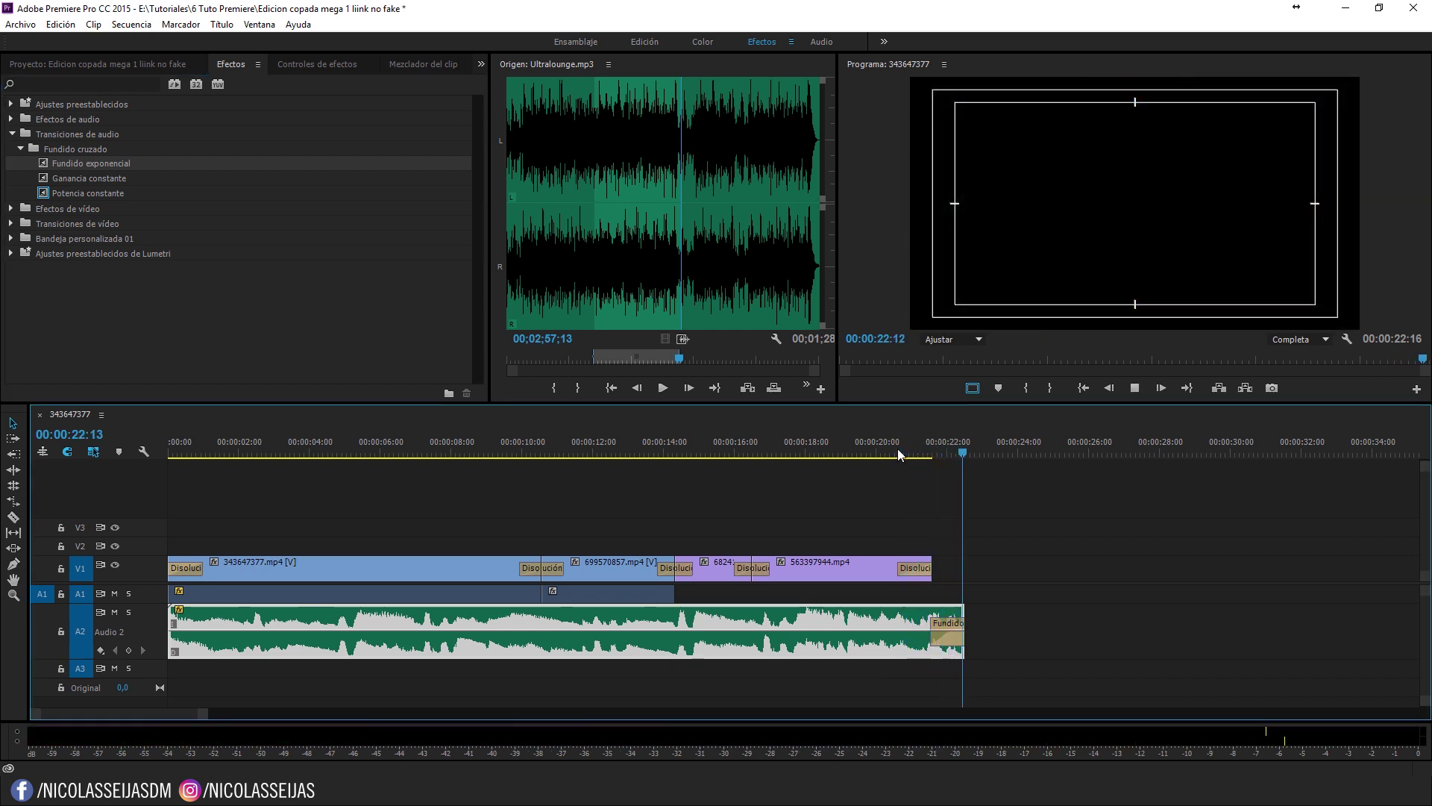
left_click_drag(938, 631, 877, 631)
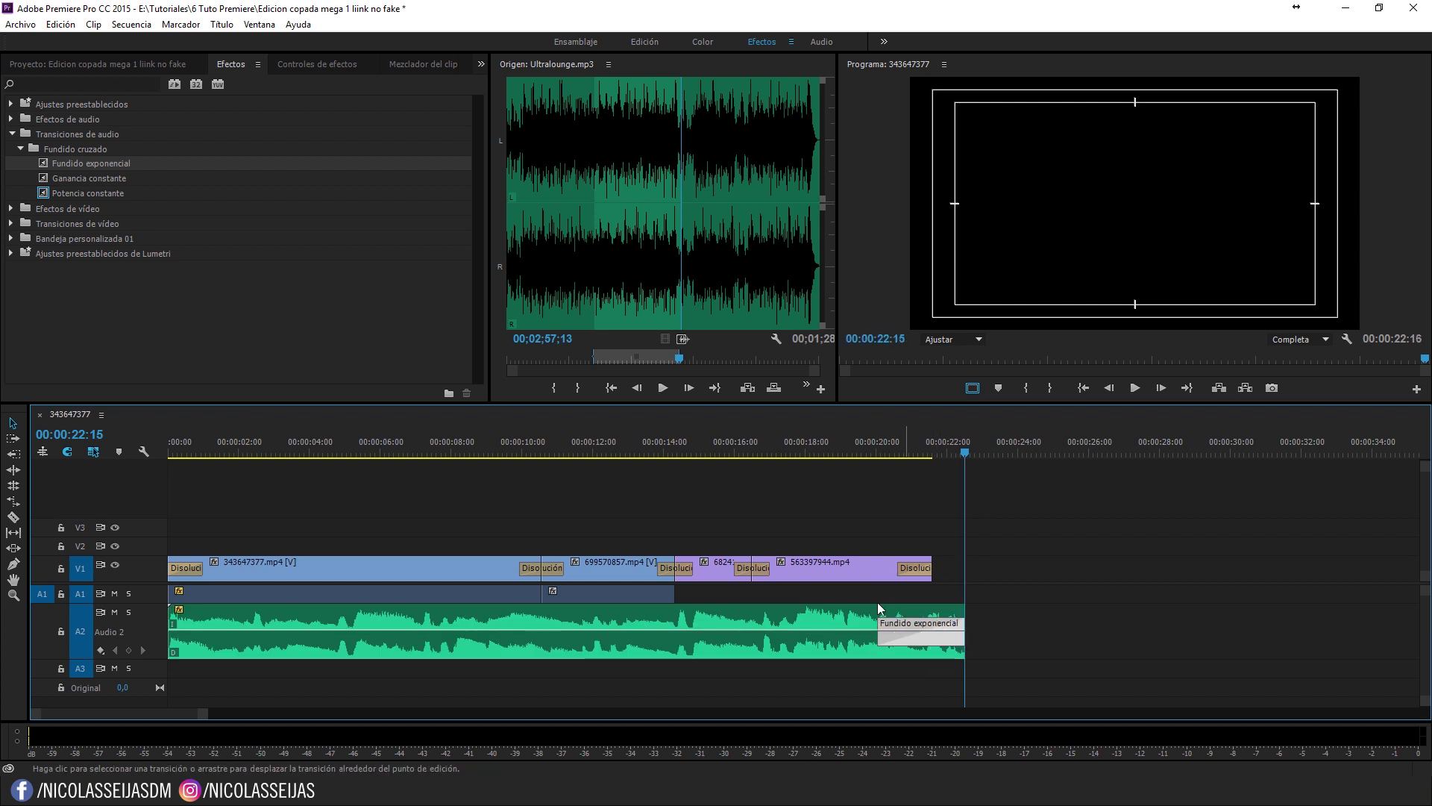
left_click(873, 445)
key("space")
left_click(915, 640)
key("Delete")
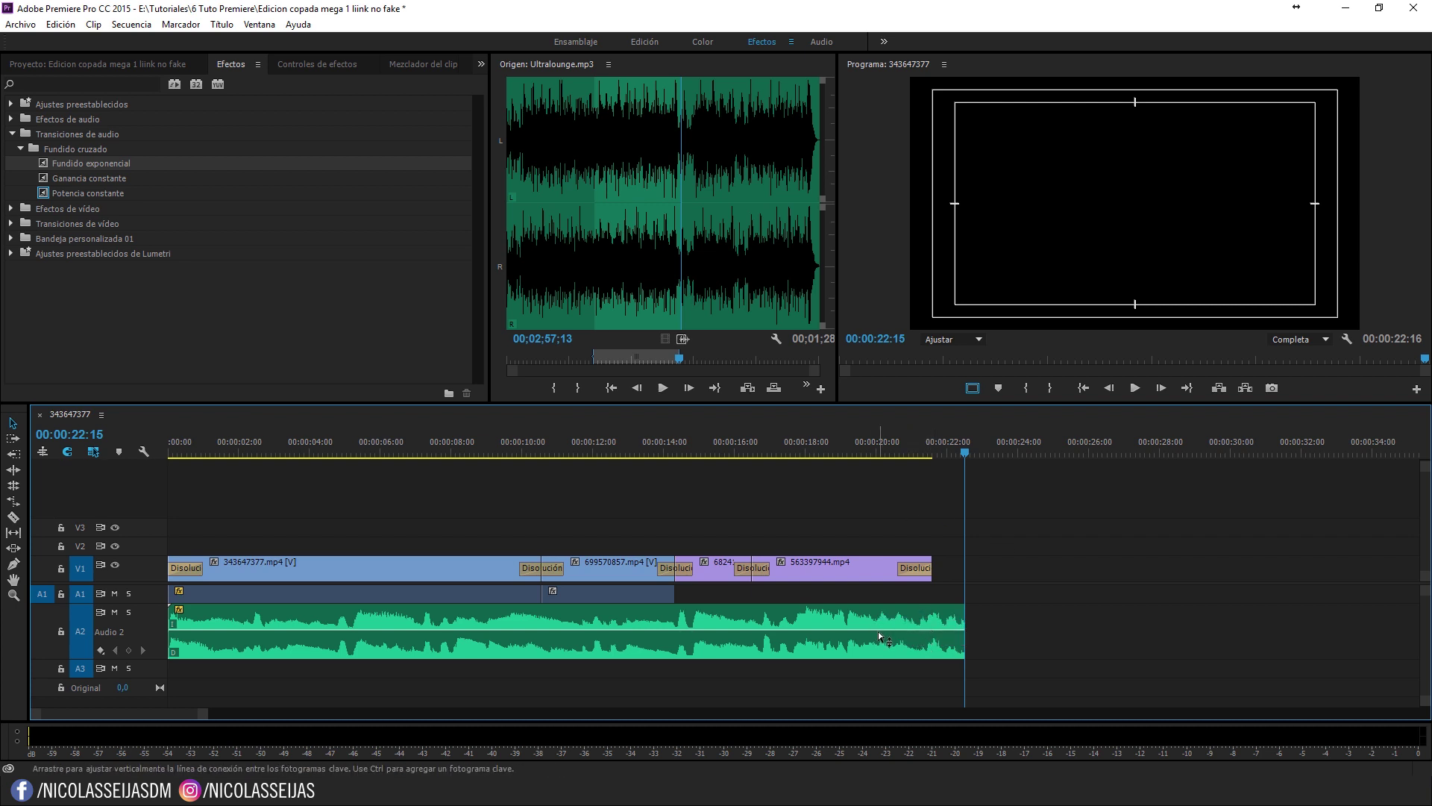
Step: Add a volume keyframe near the music's end and pull it down to -oo dB
mouse_move(878, 631)
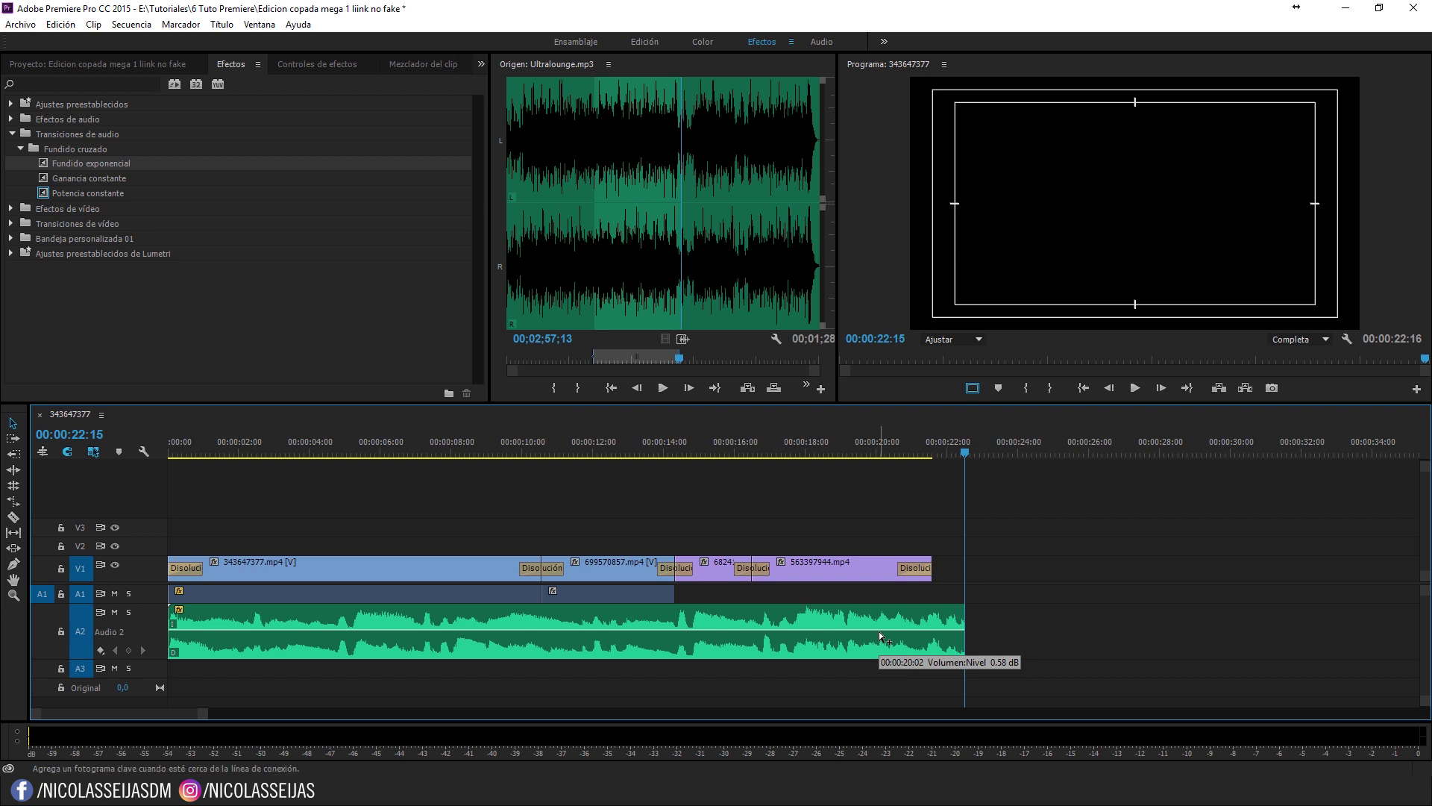
left_click(874, 631)
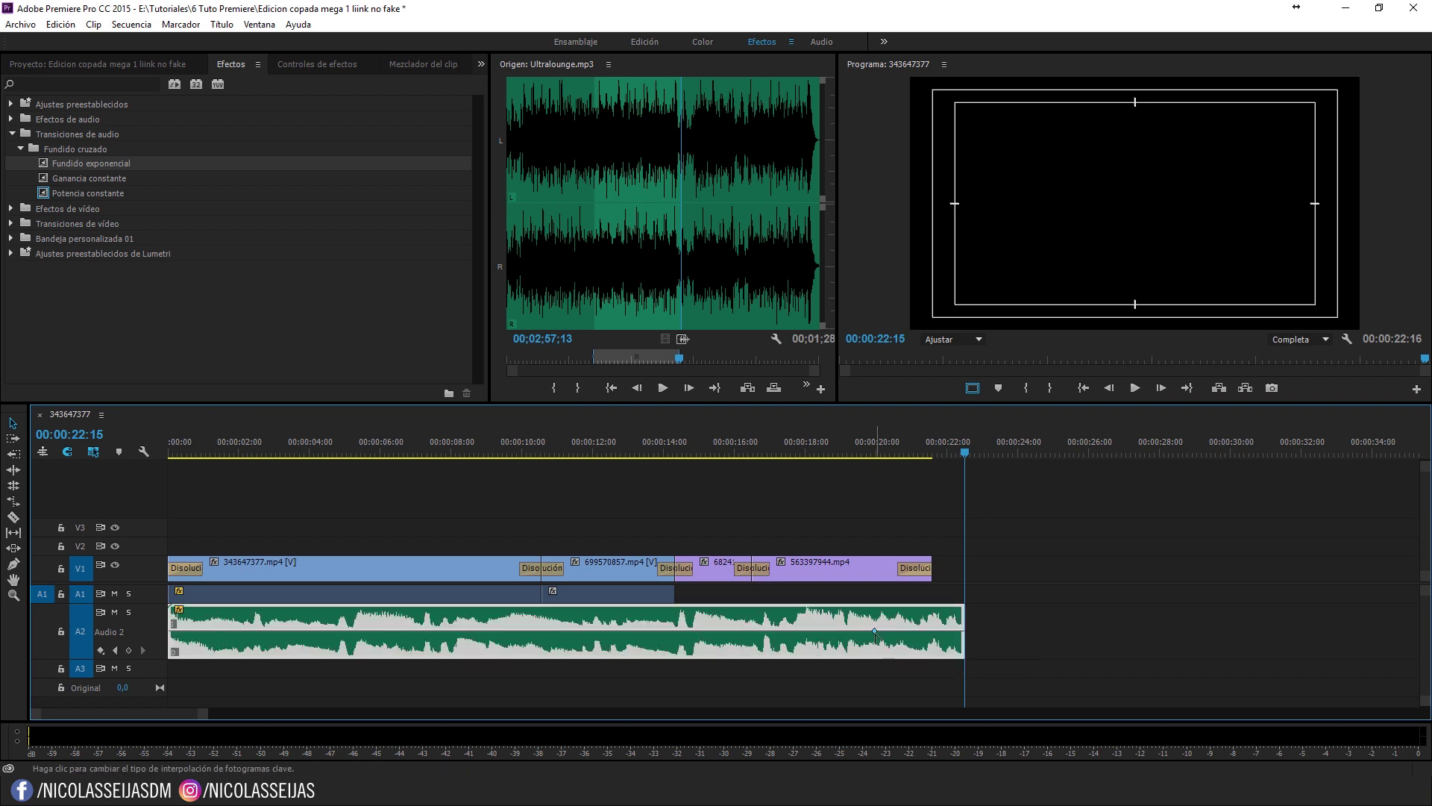
left_click(937, 632, "ctrl")
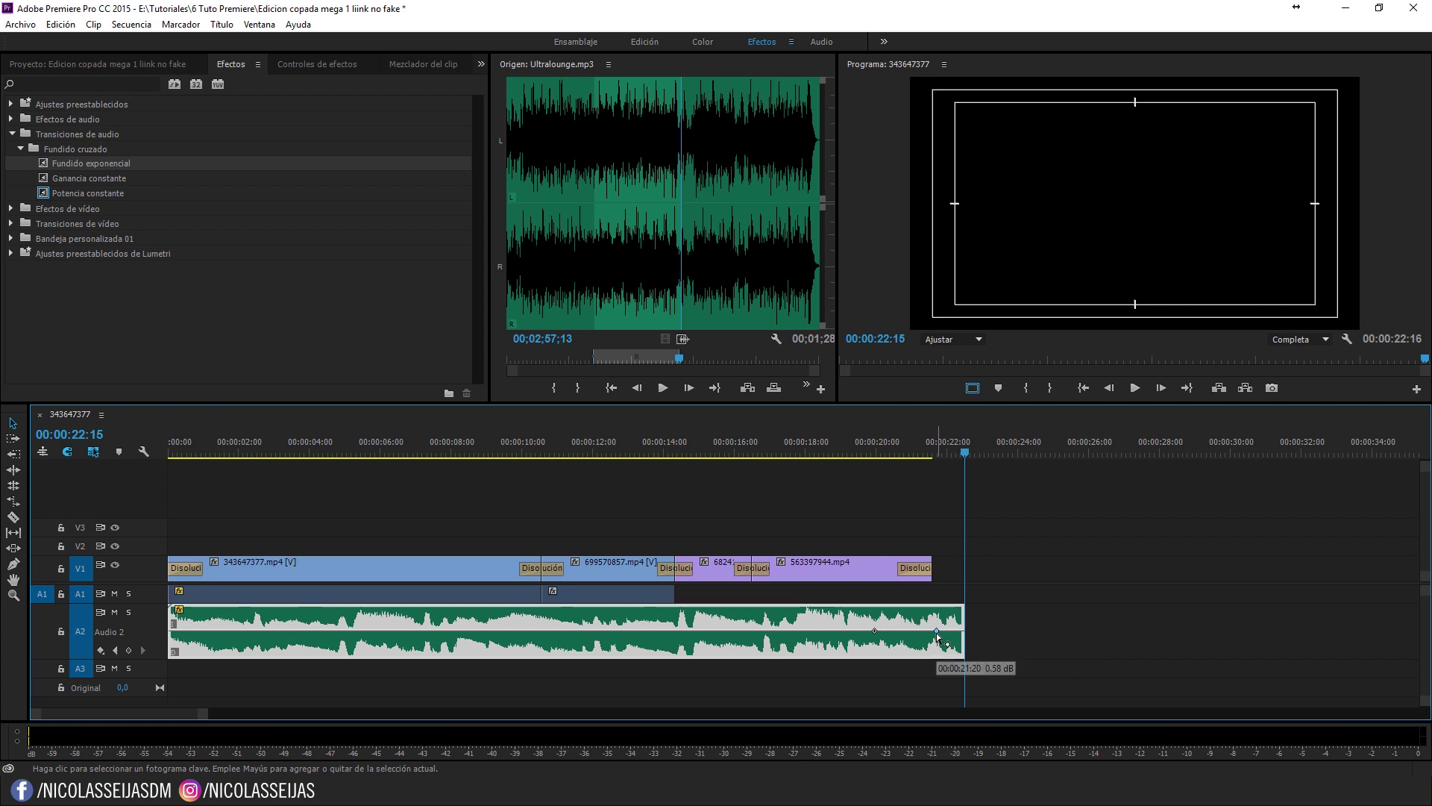
mouse_move(937, 632)
left_mouse_down()
mouse_move(930, 653)
mouse_move(963, 653)
left_mouse_up()
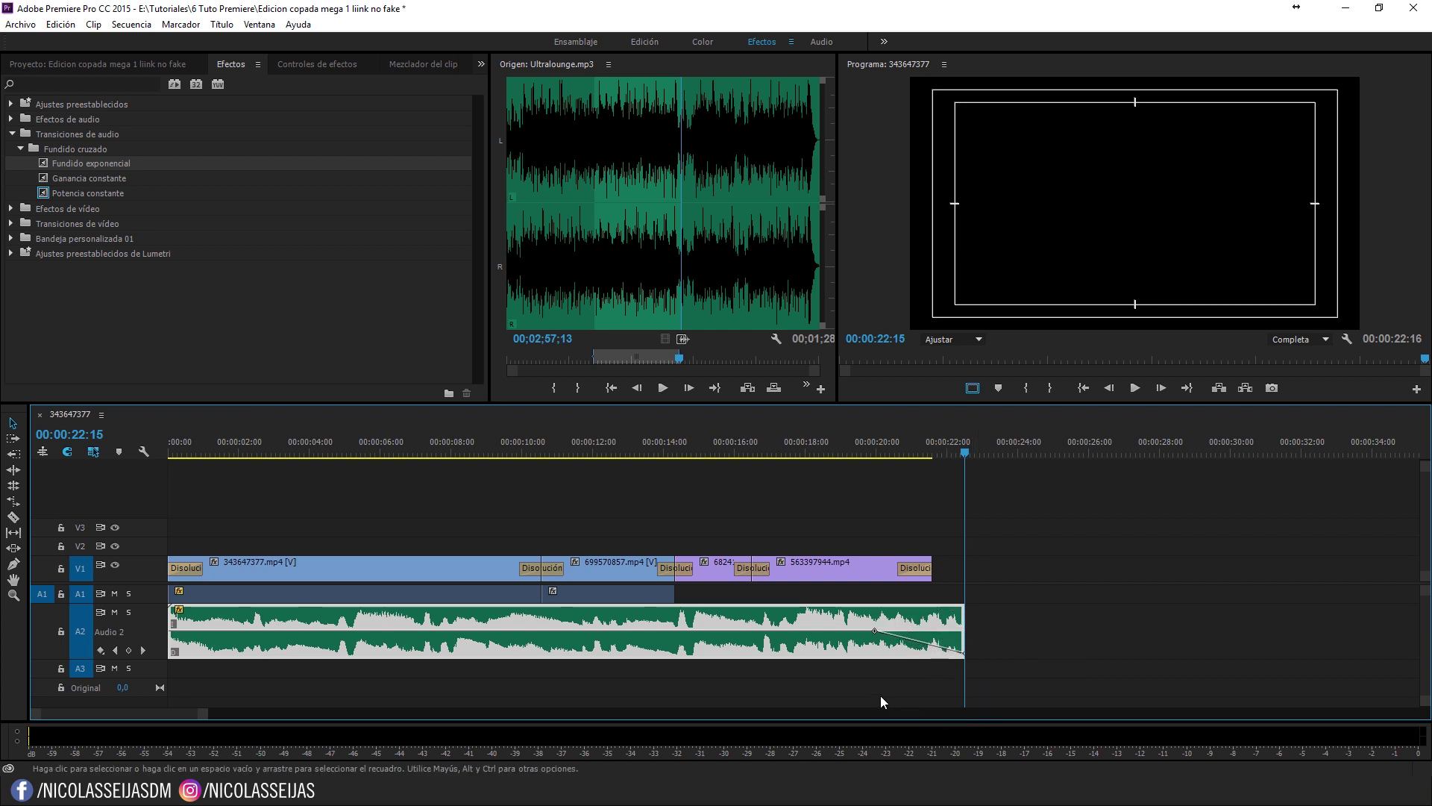
Step: Review the faded ending from about 19 seconds and add Fundido exponencial to the music's start
left_click(840, 440)
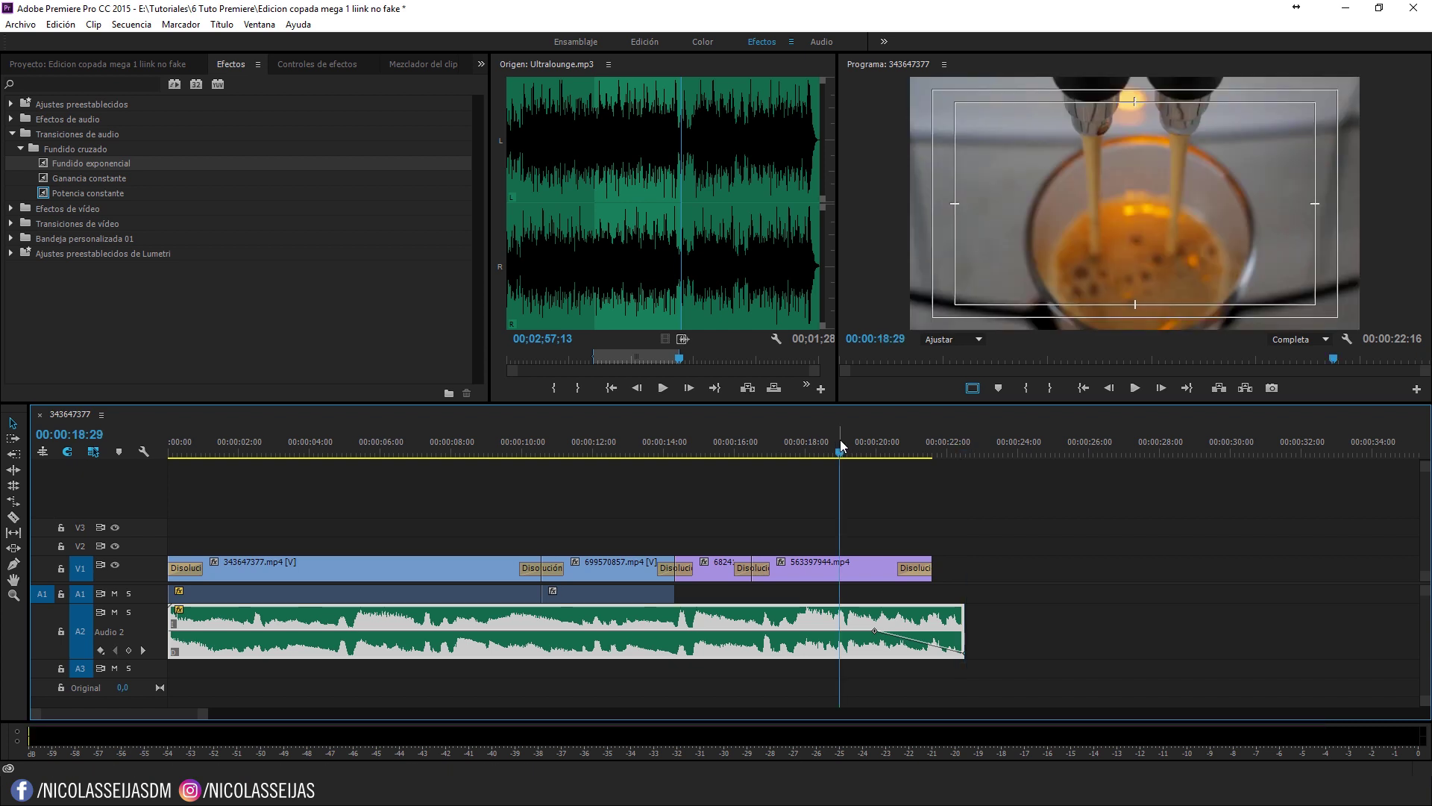
key("space")
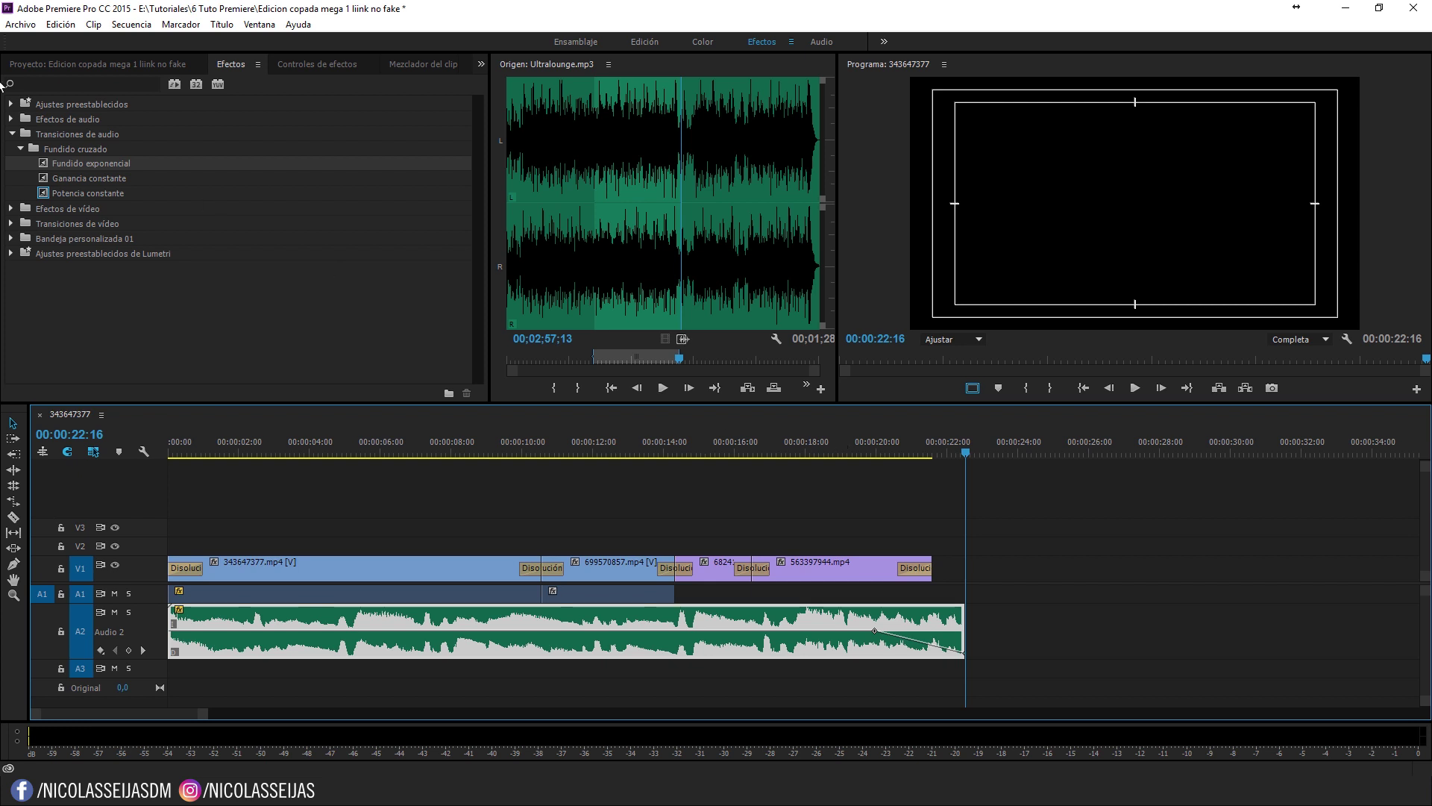
left_click_drag(82, 163, 179, 620)
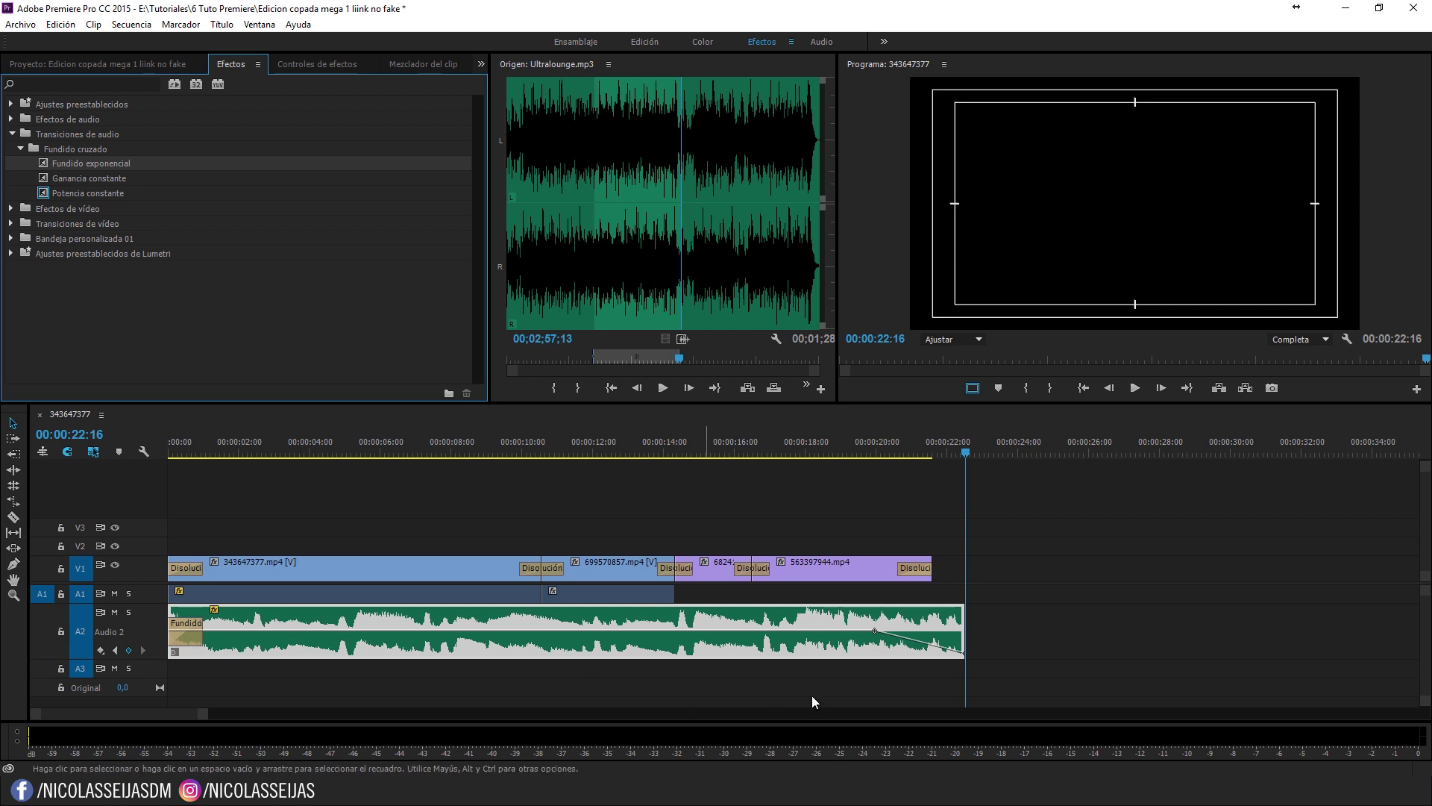
Step: Play the montage's opening seconds from the start, then park the playhead near 5 seconds
key("Home")
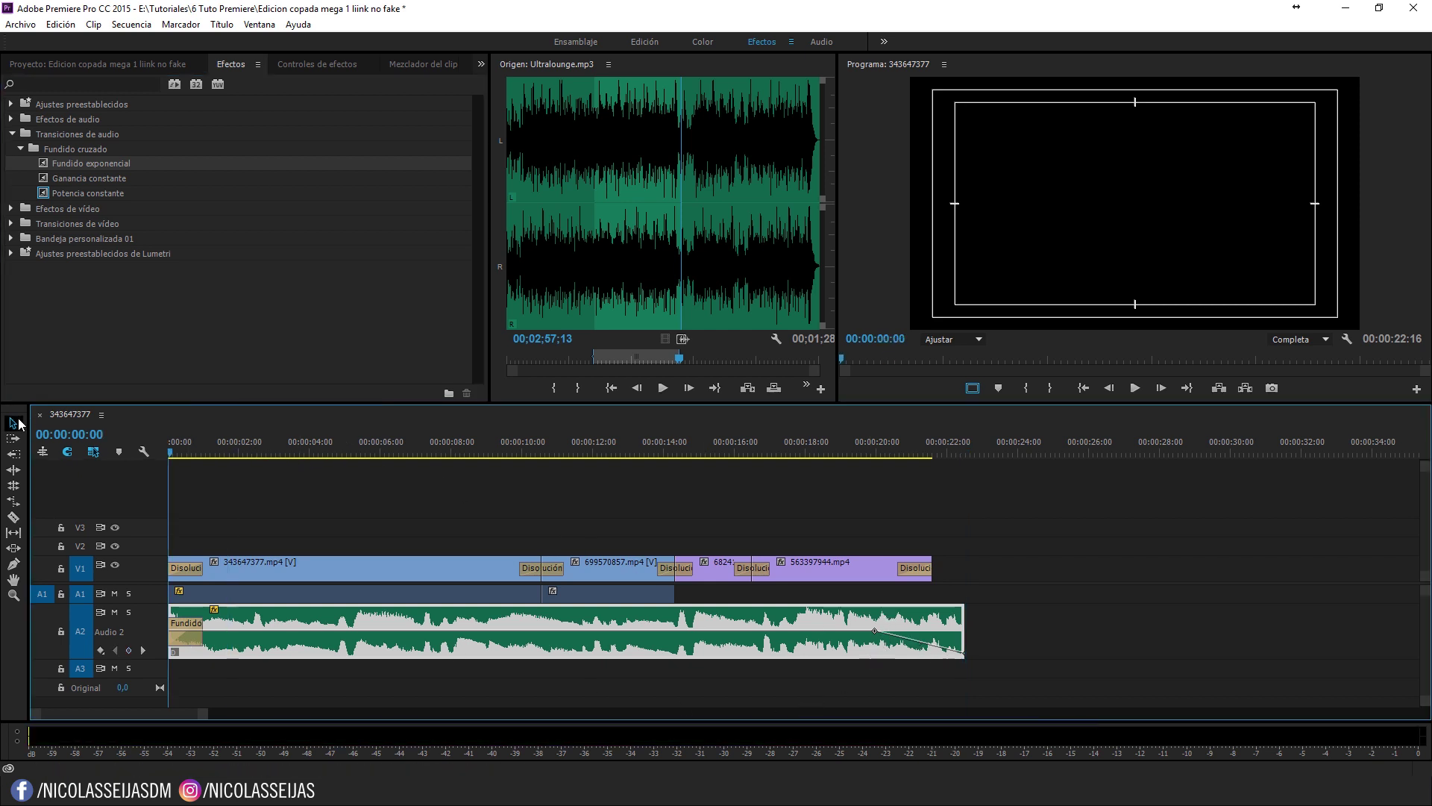
key("space")
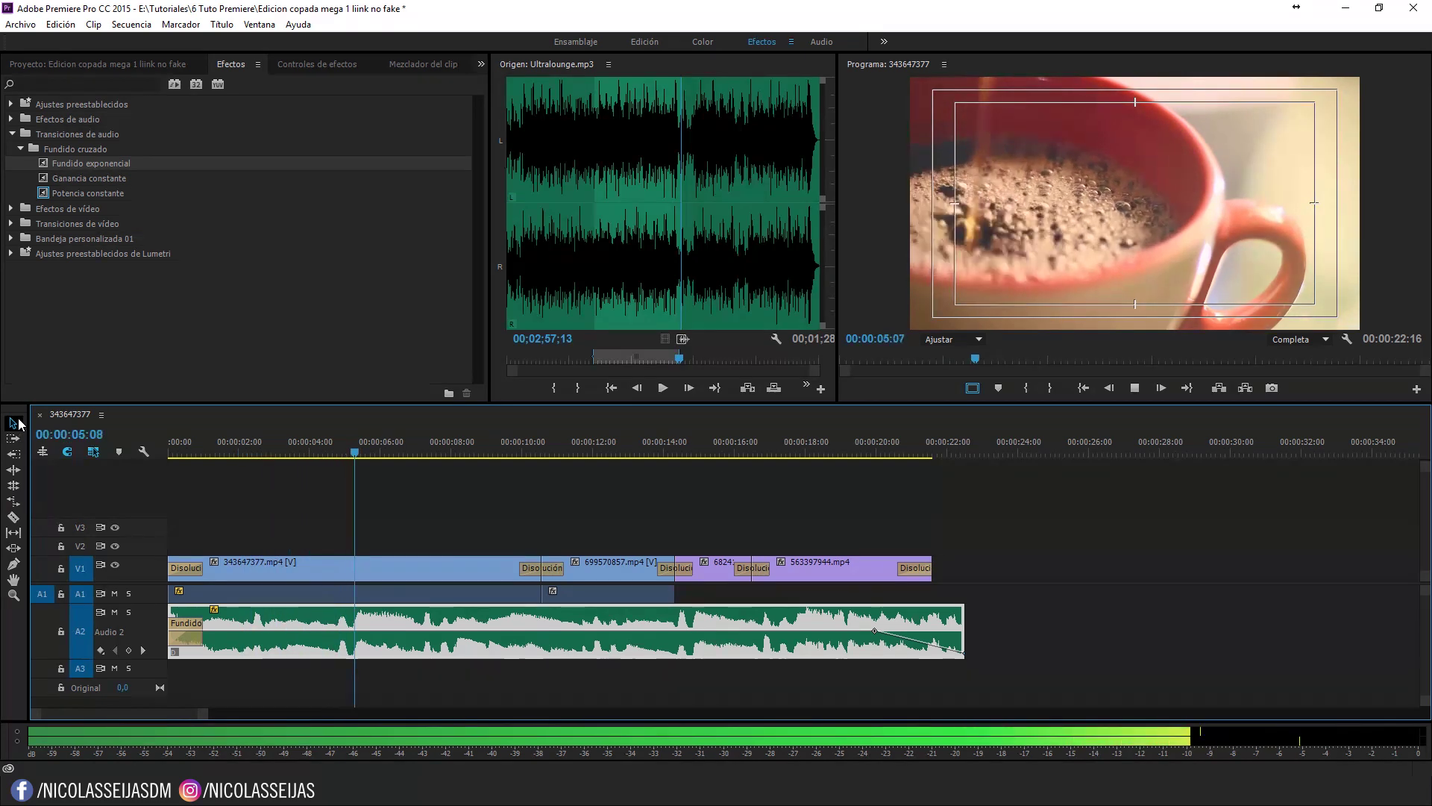
key("space")
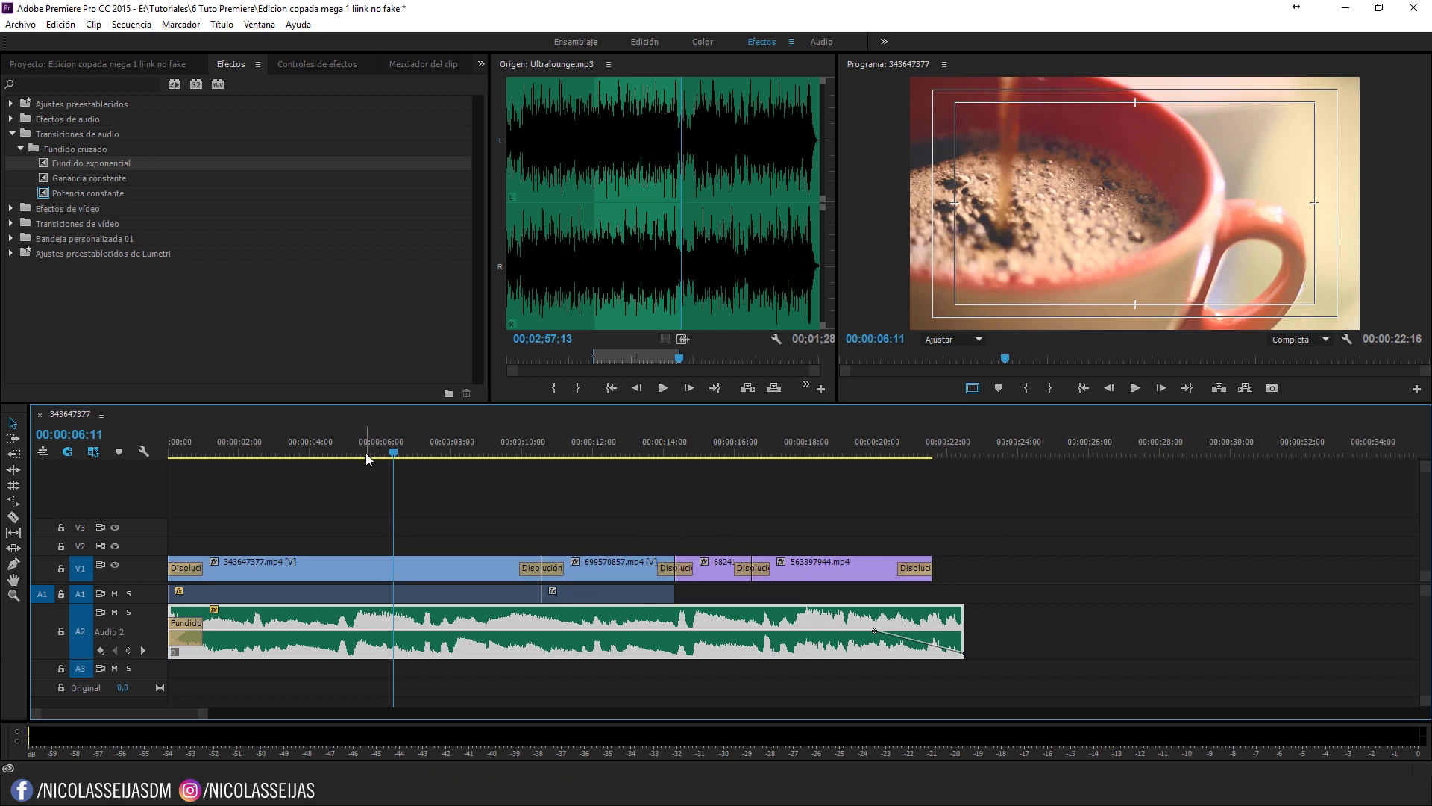
left_click(347, 449)
Step: Split 343647377.mp4 at 00:00:04:28 and delete the remainder of that clip
key("c")
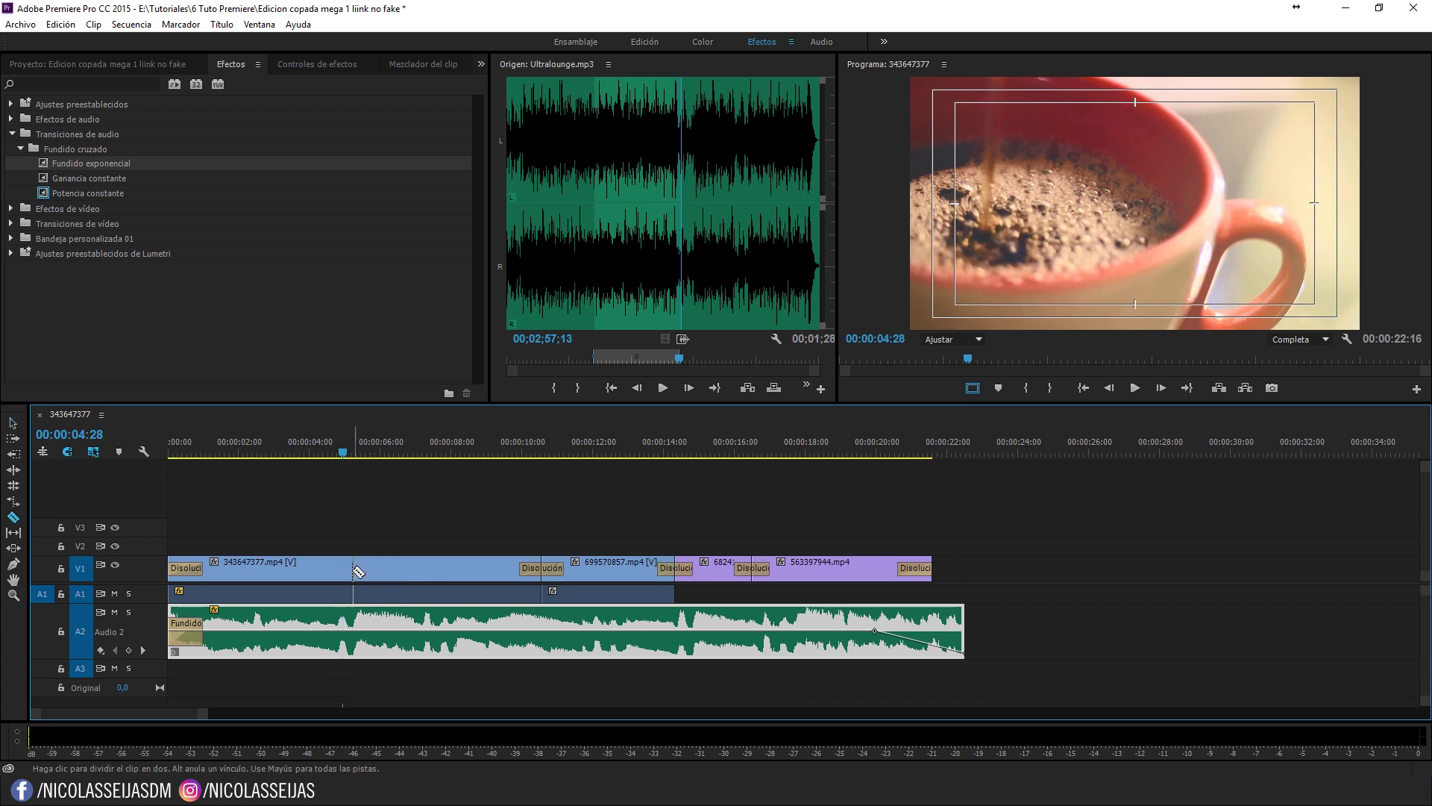
key("Left")
key("Left")
key("Left")
left_click(343, 568)
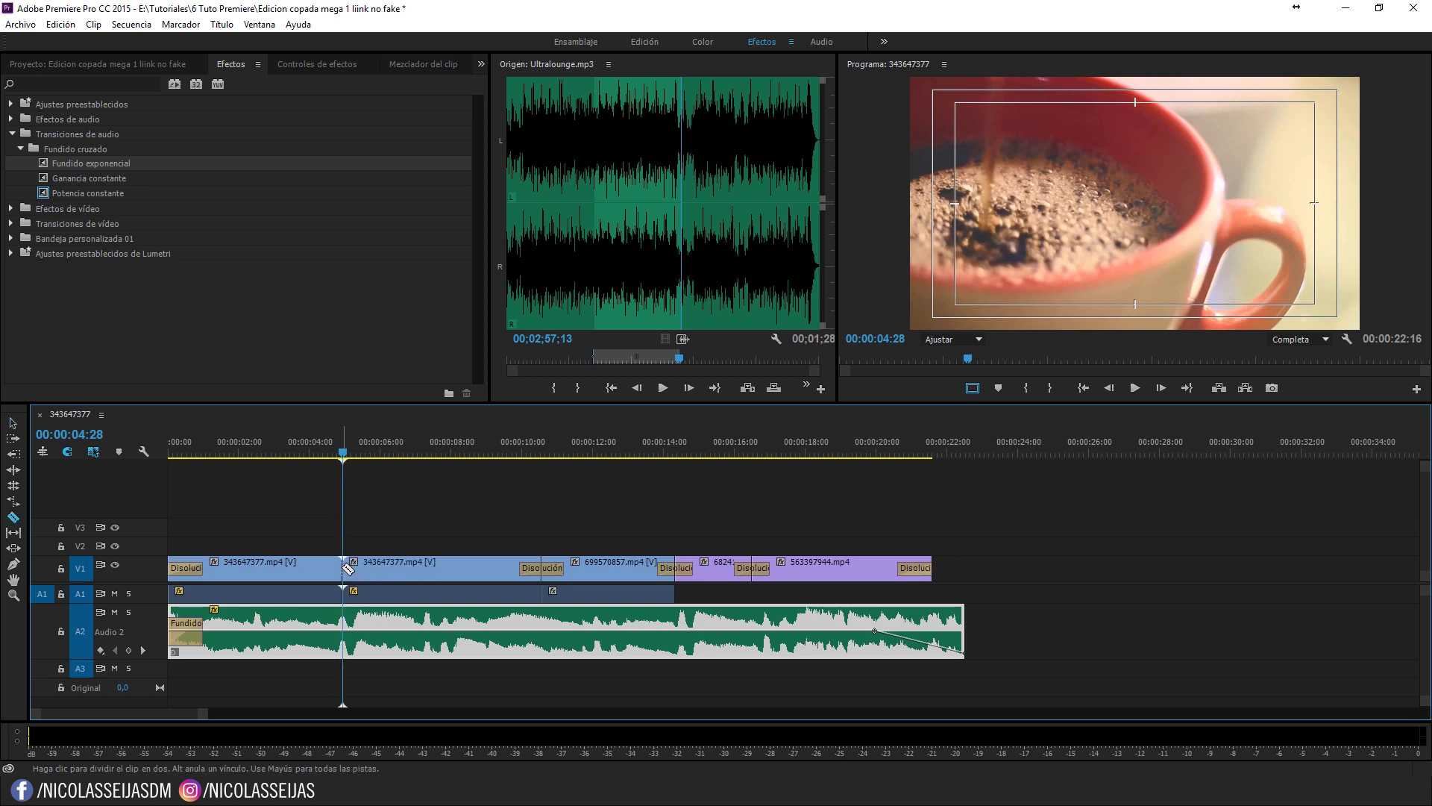
key("v")
left_click(396, 568)
key("Delete")
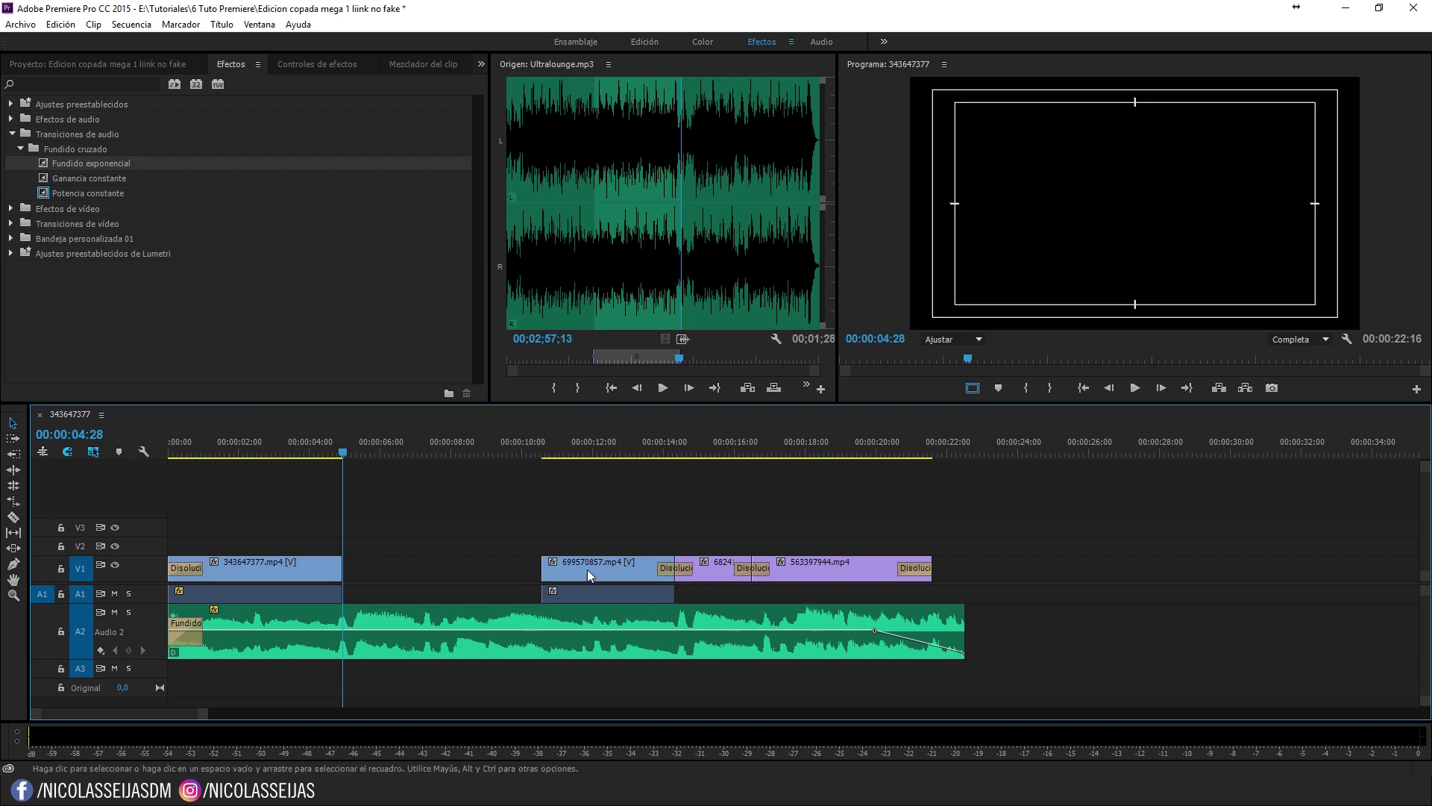
Step: Delete the empty gap on V1 so later clips shift left, and show Video Transitions
left_click(412, 561)
key("Delete")
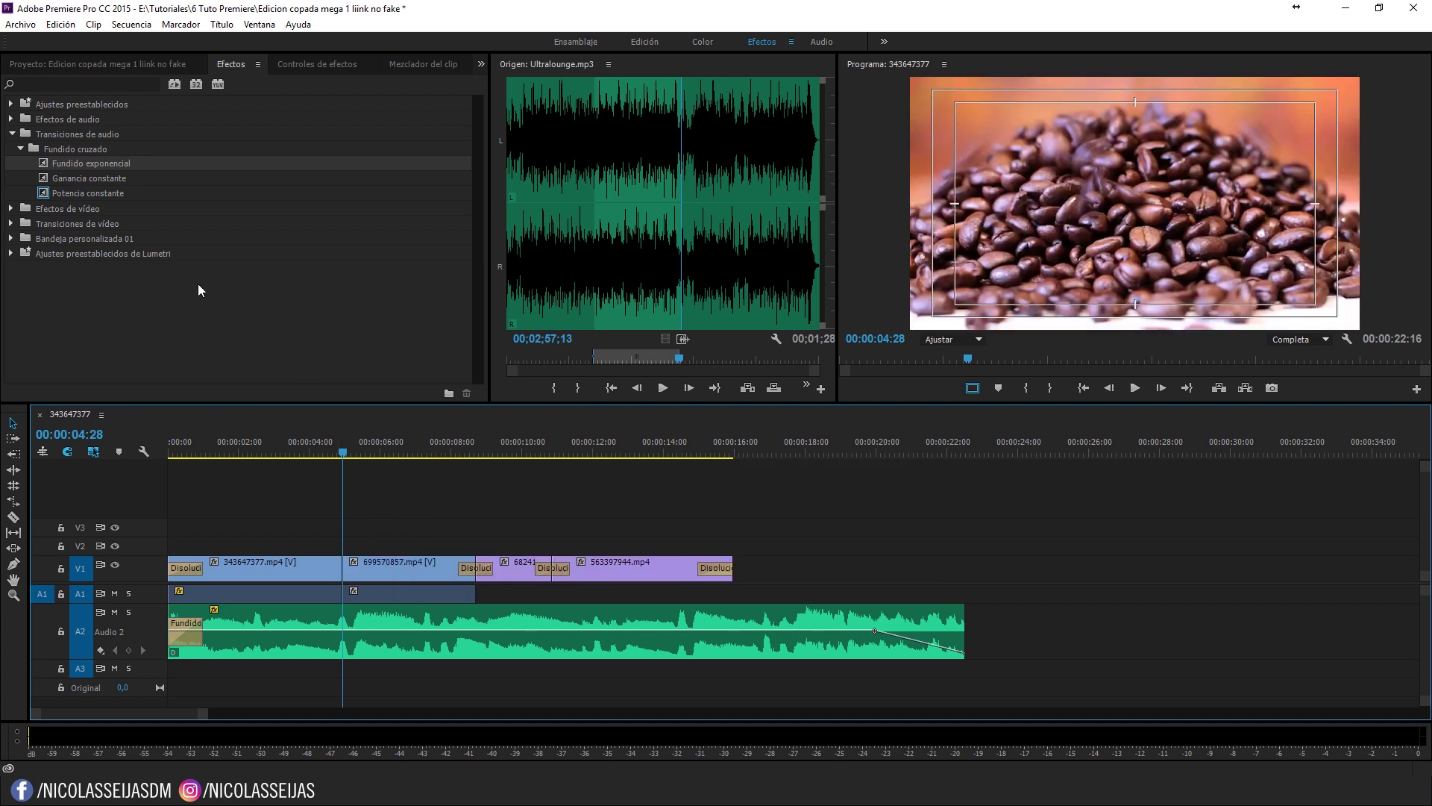
left_click(11, 134)
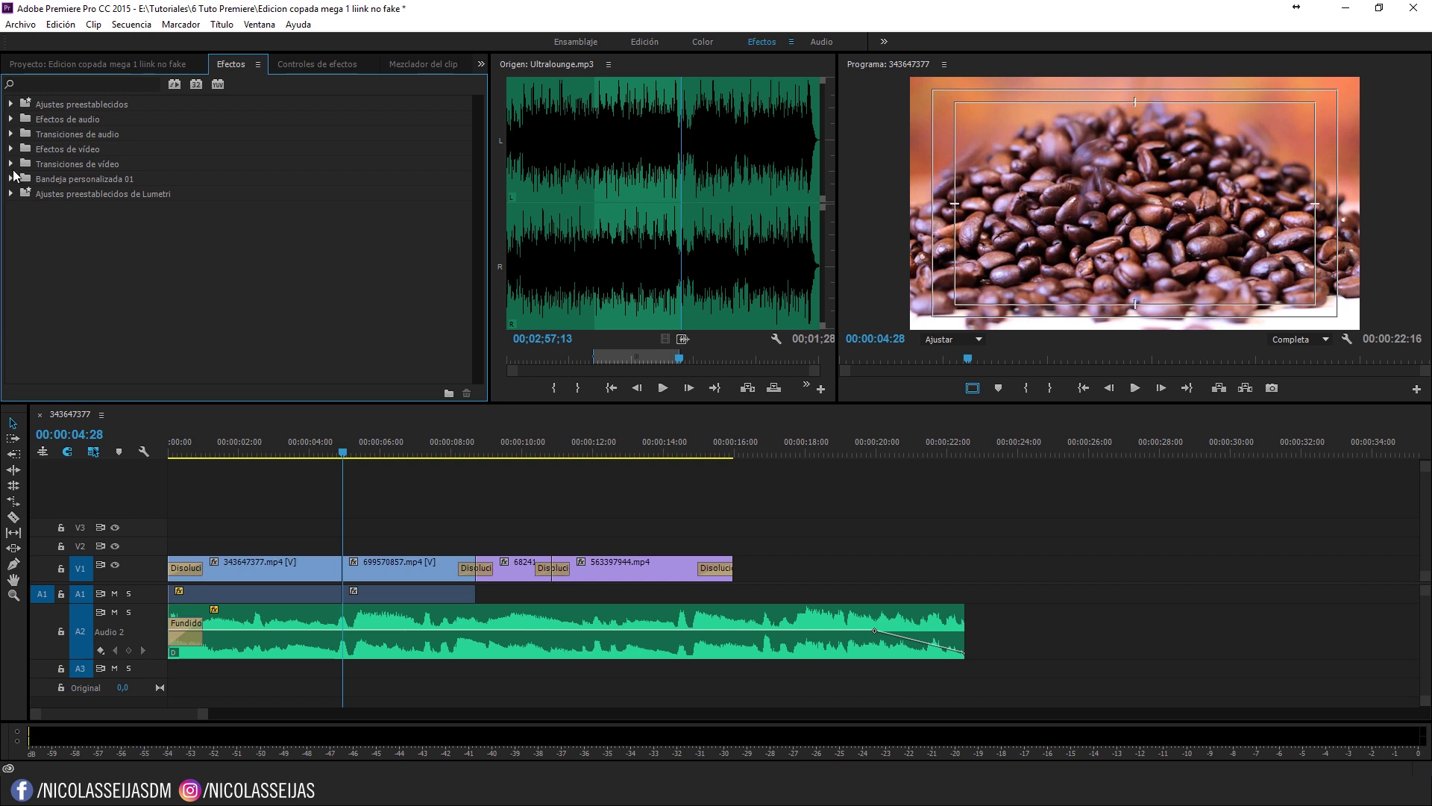
left_click(12, 164)
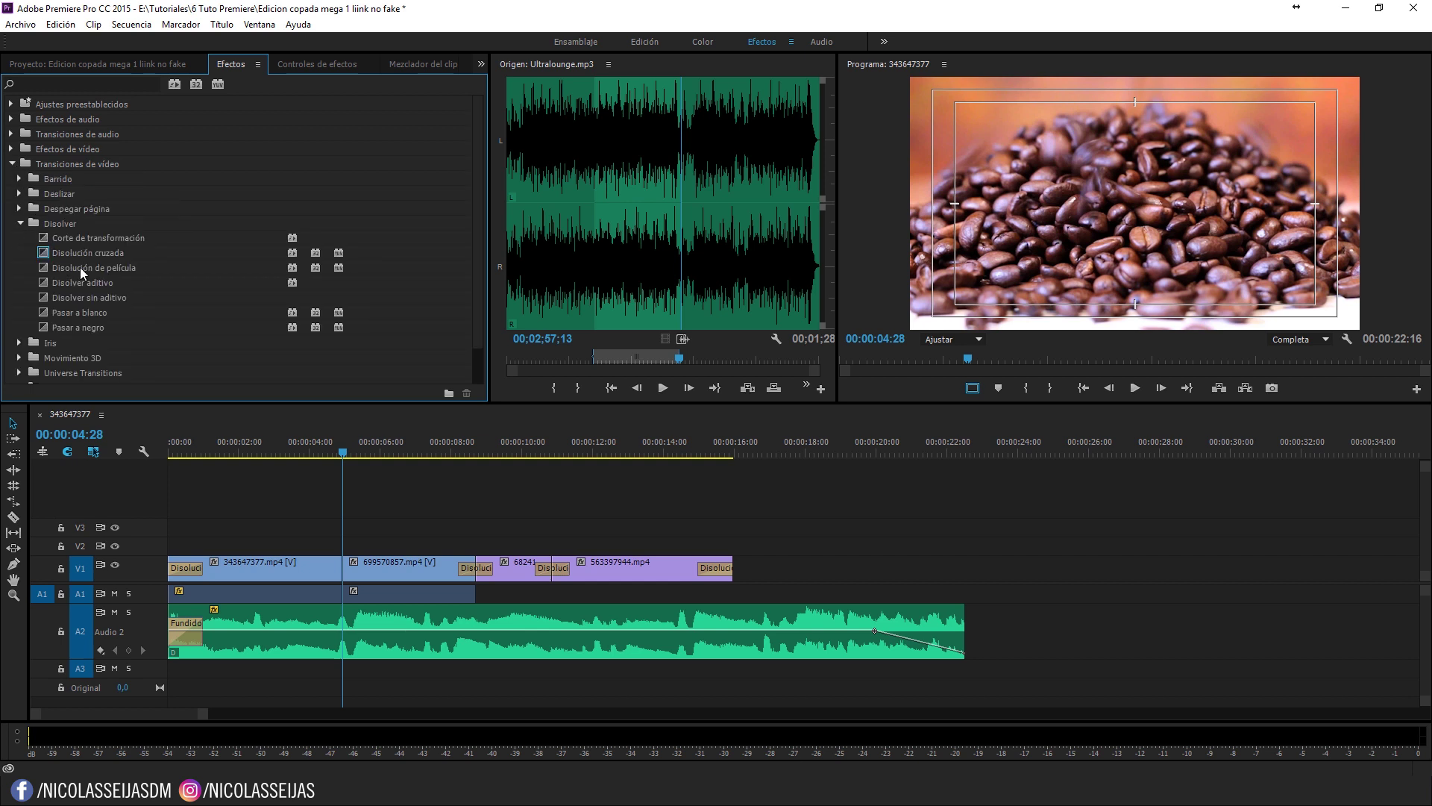
Step: Add a Disolución cruzada at the 04:28 cut and review the montage around 10 seconds
left_click_drag(80, 253, 351, 569)
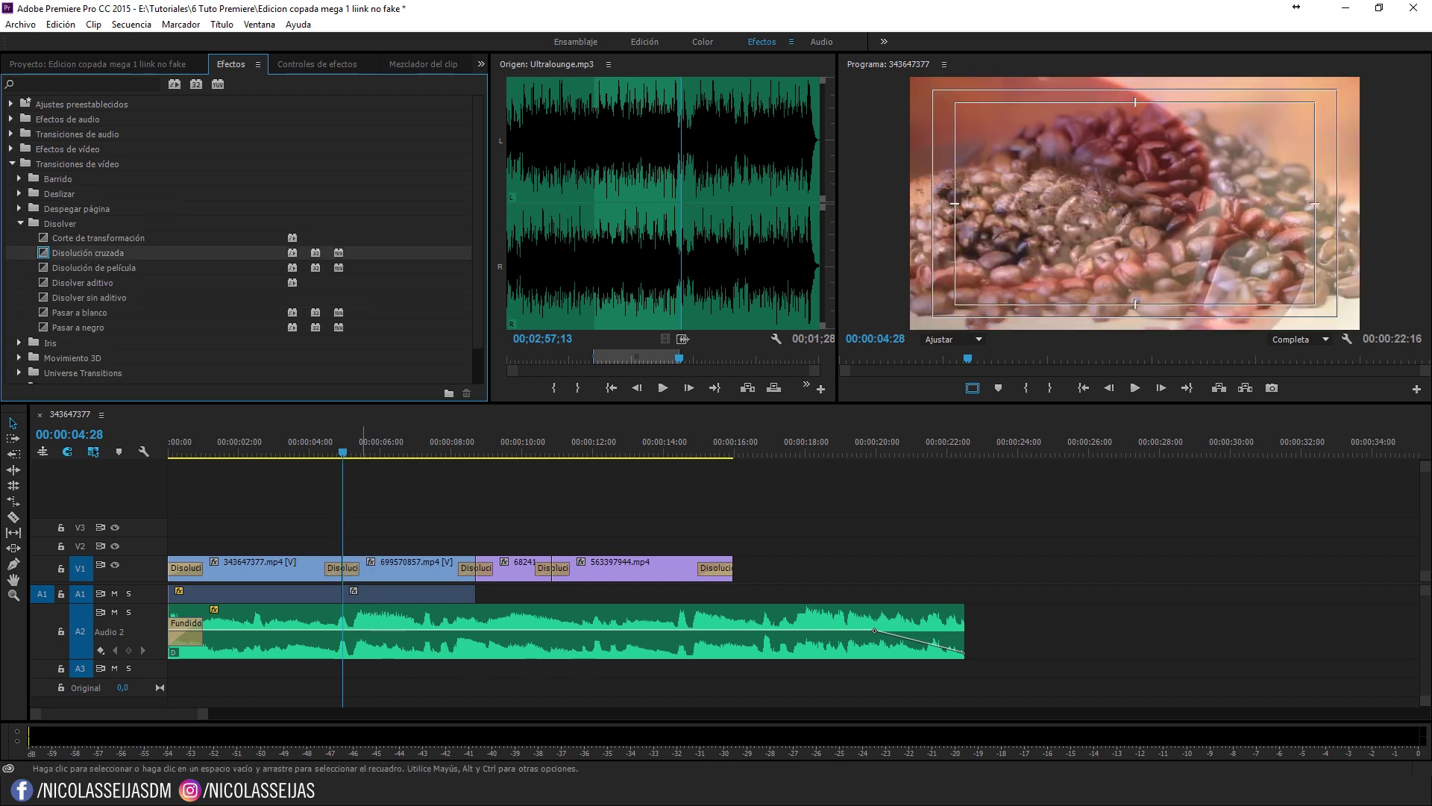
mouse_move(565, 793)
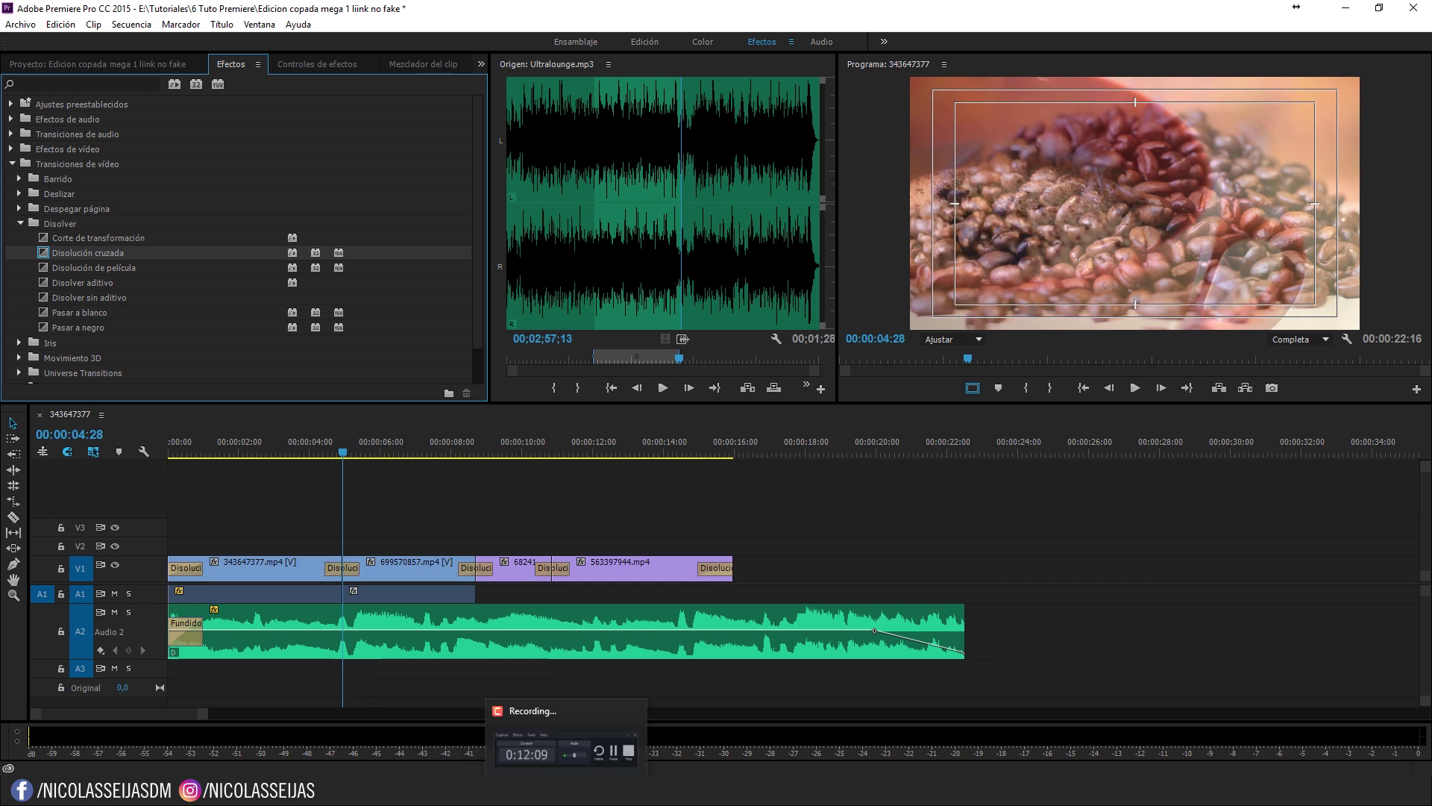
left_click(535, 441)
key("space")
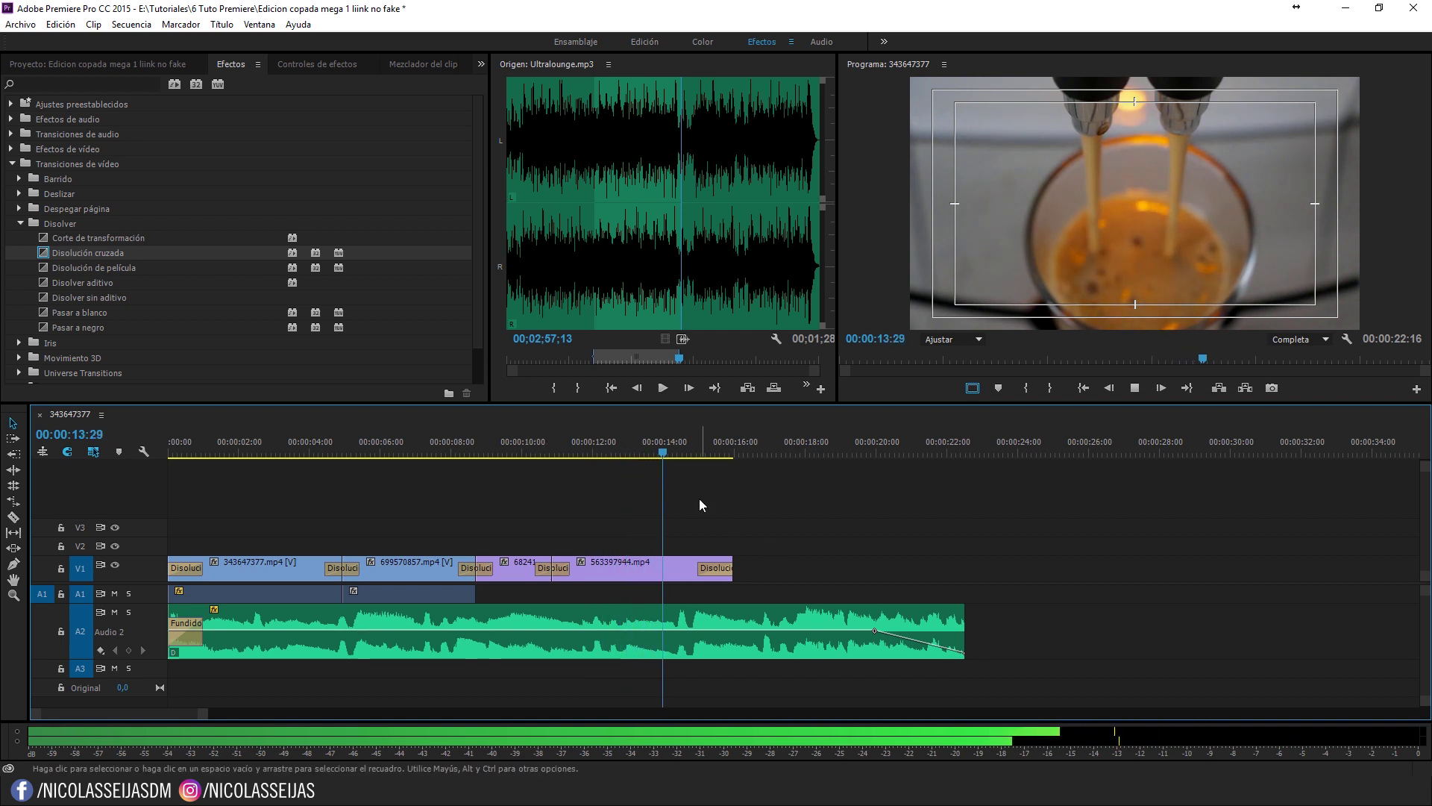
key("space")
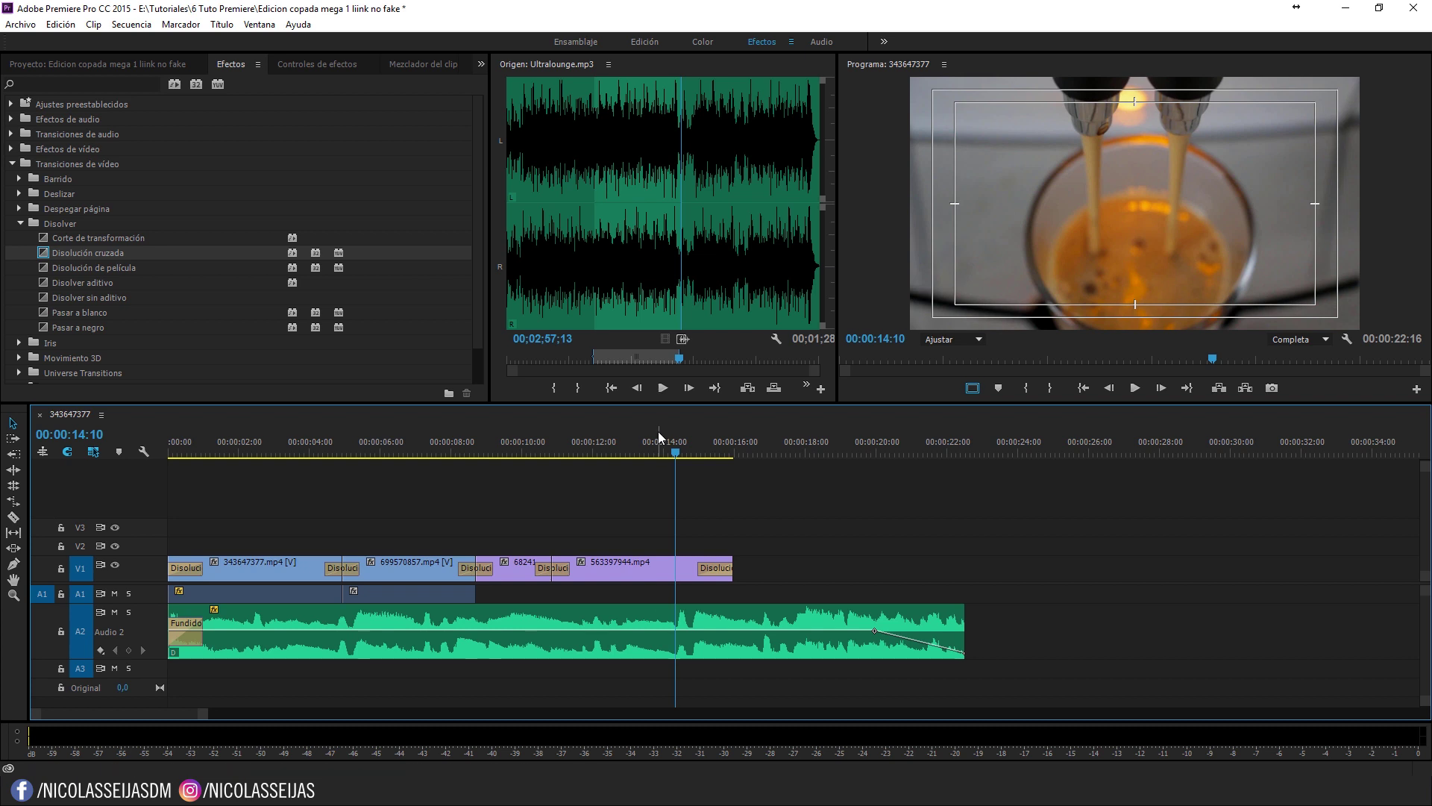
left_click(532, 434)
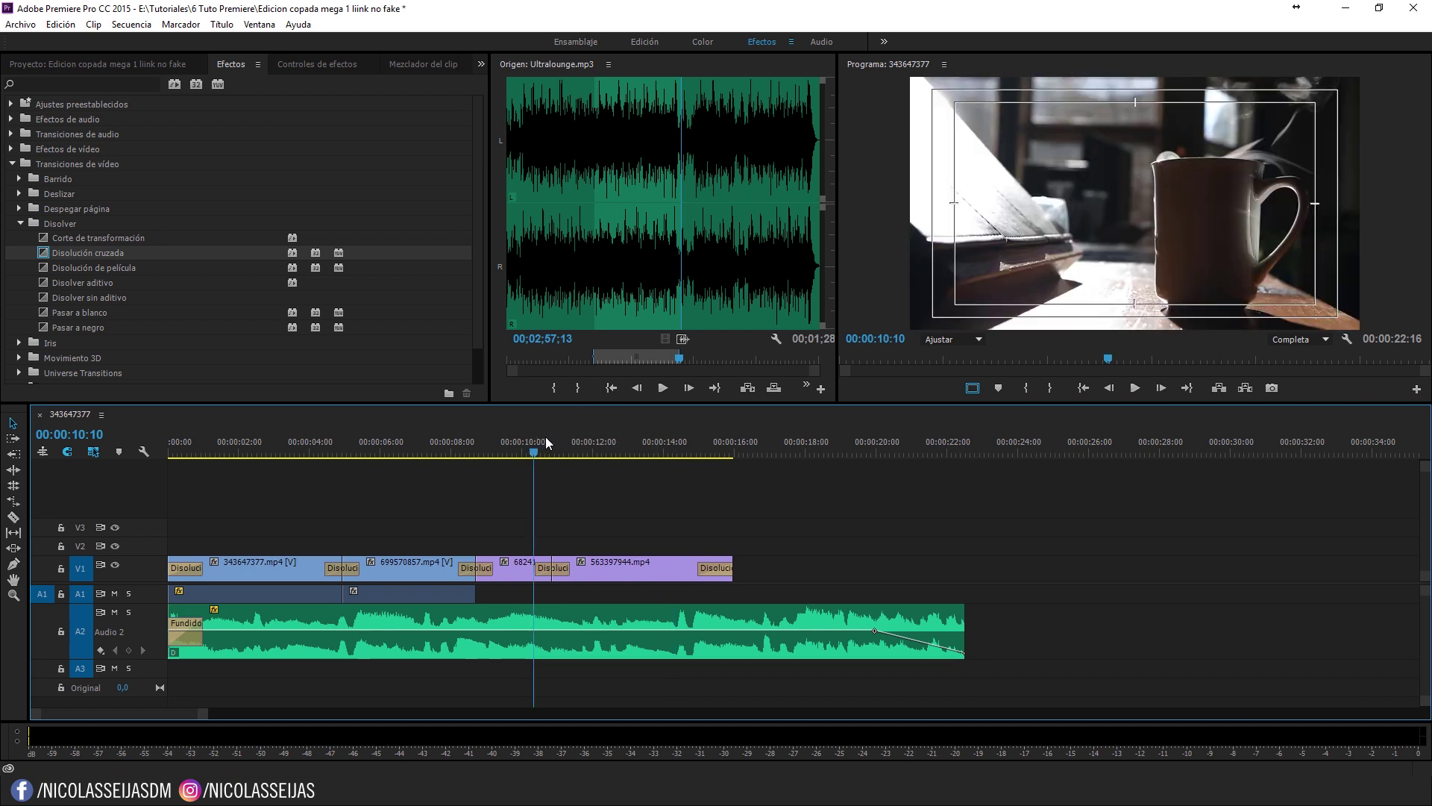
key("space")
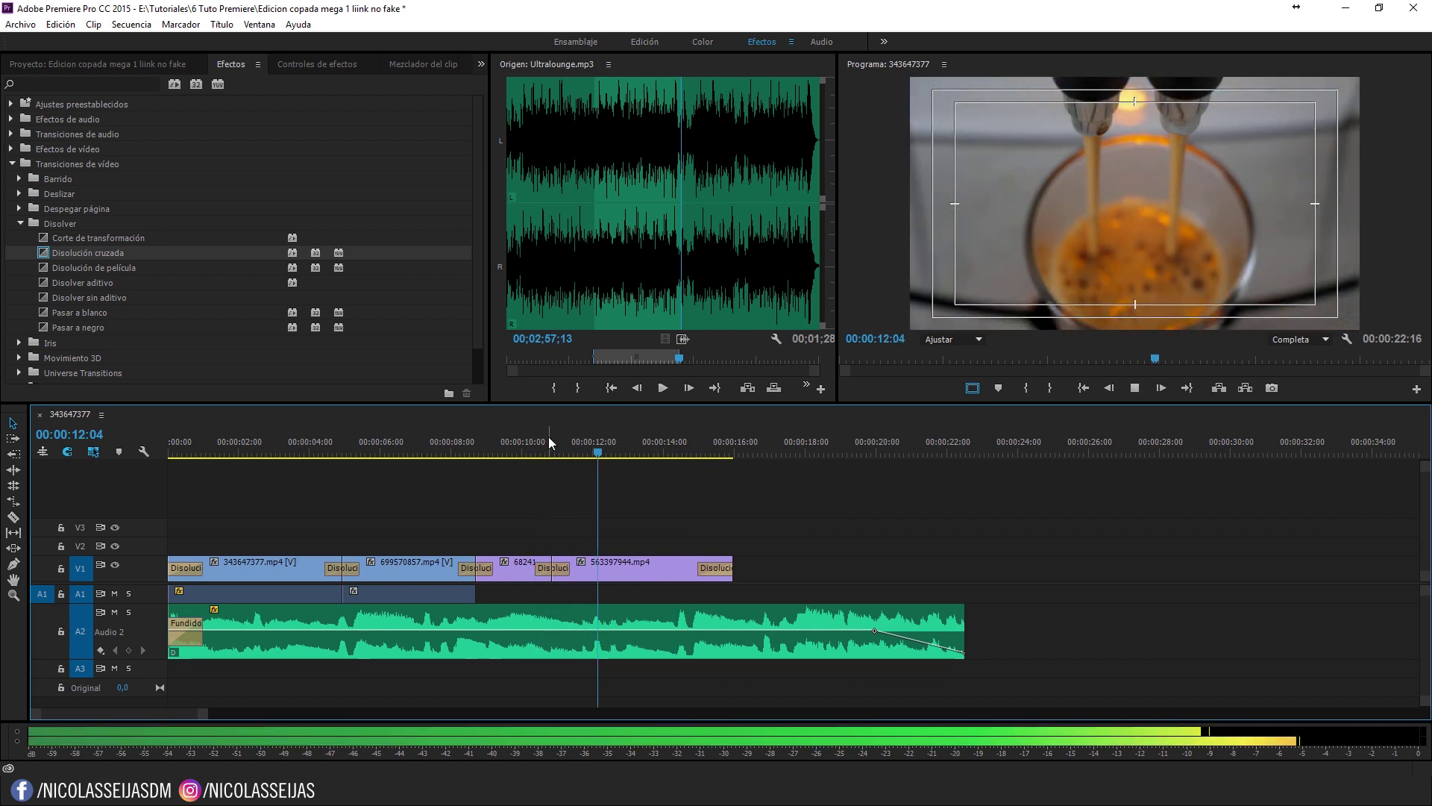
key("space")
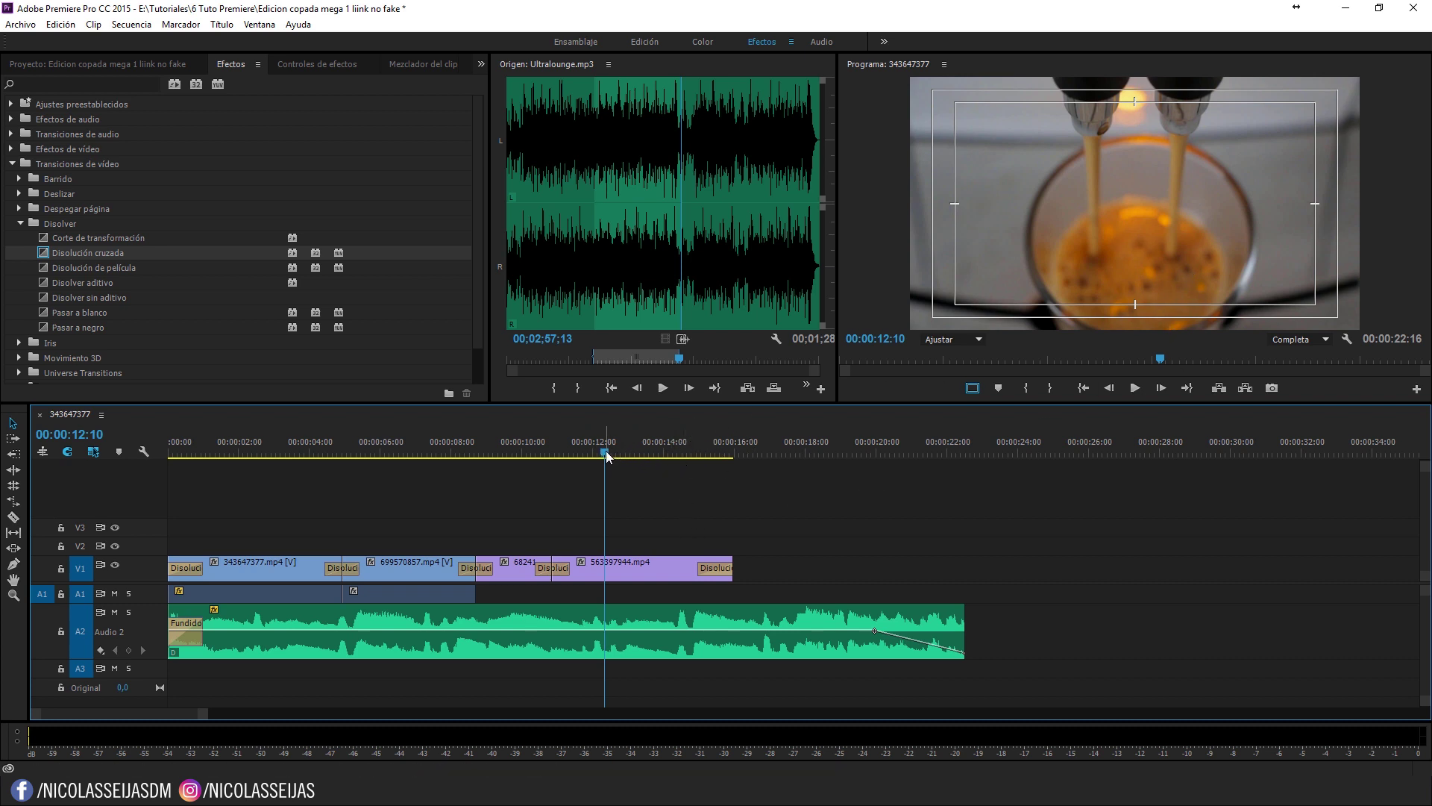
Step: Split 563397944.mp4 at 00:00:12:04 with the razor tool
mouse_move(605, 451)
left_mouse_down()
mouse_move(557, 453)
mouse_move(598, 462)
left_mouse_up()
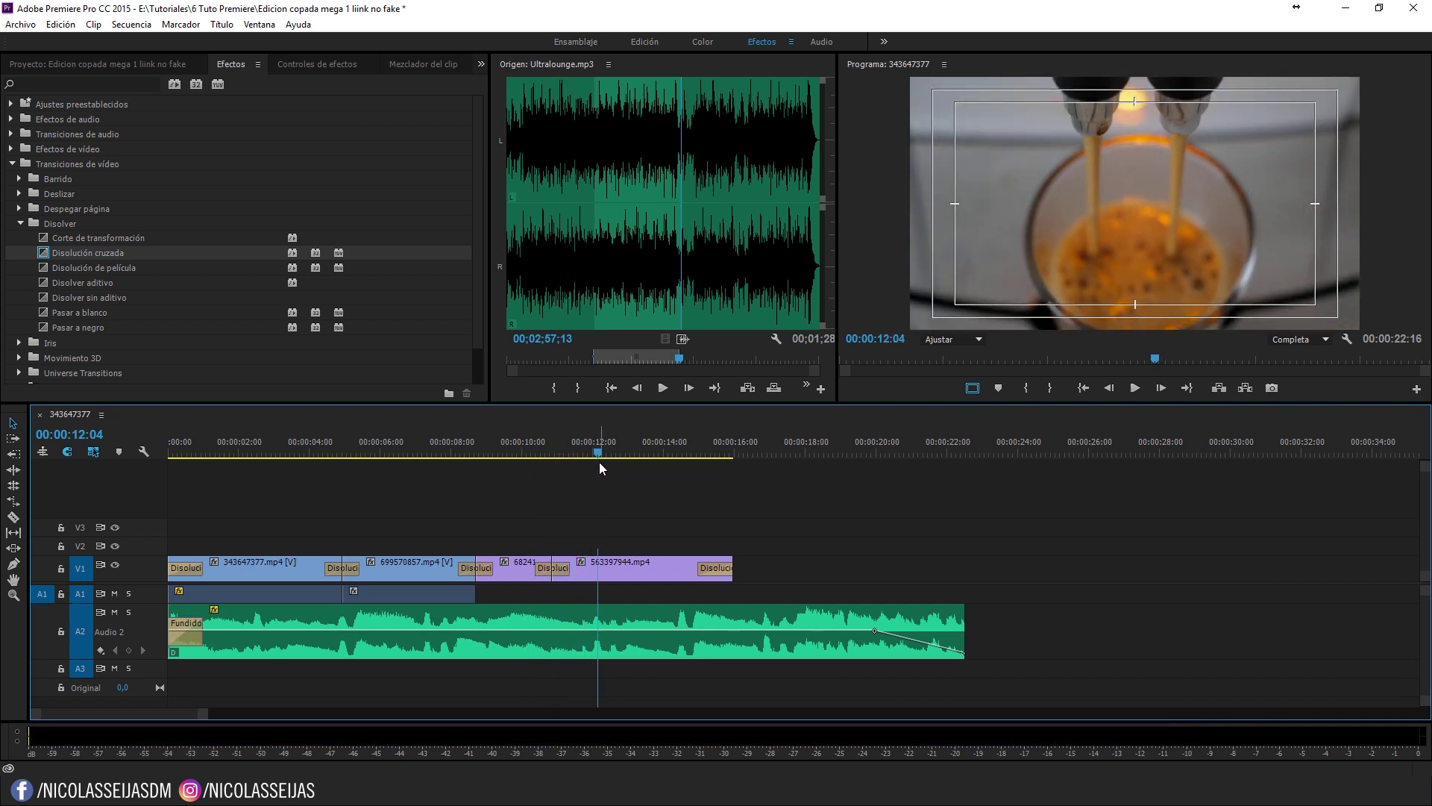
key("c")
left_click(598, 568)
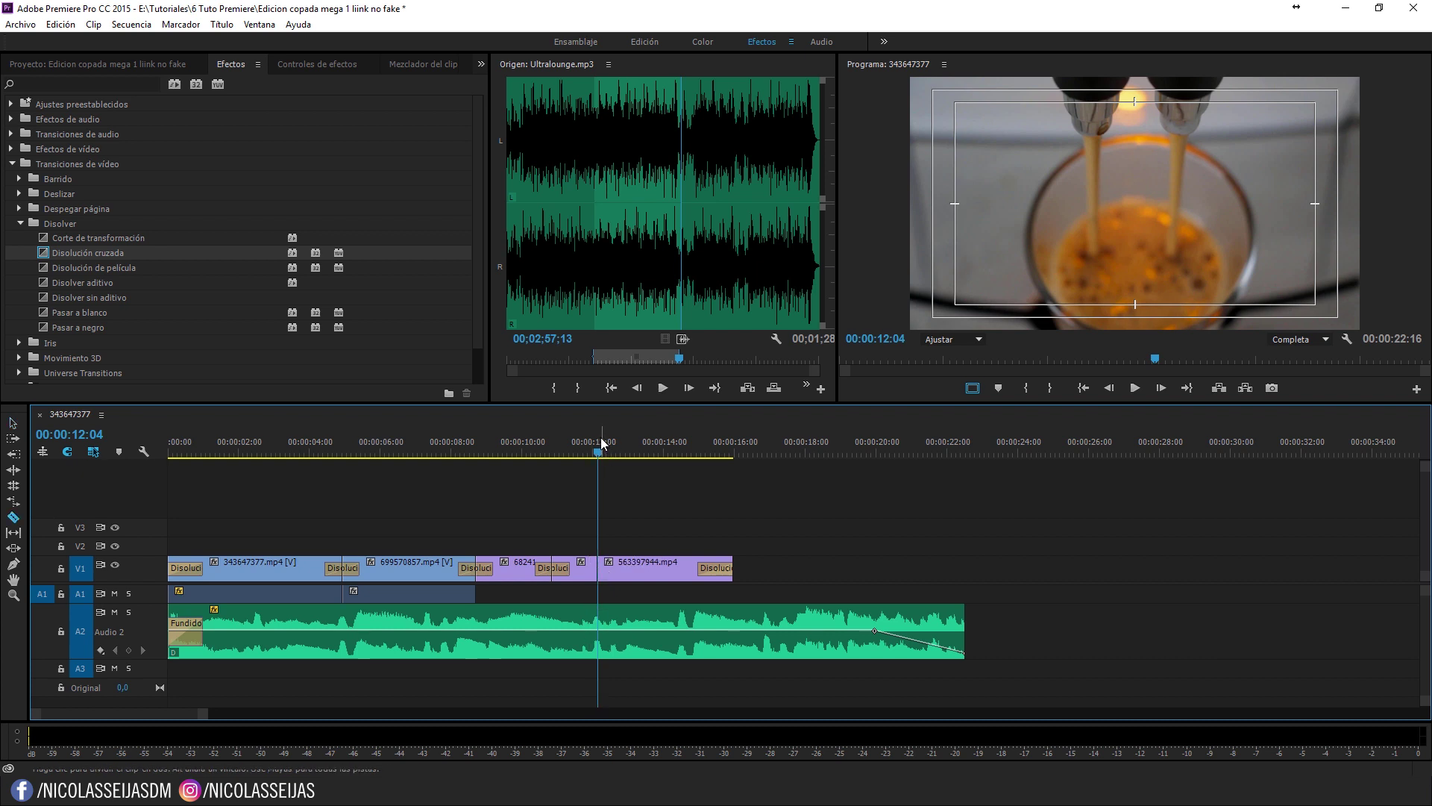
left_click_drag(599, 450, 692, 452)
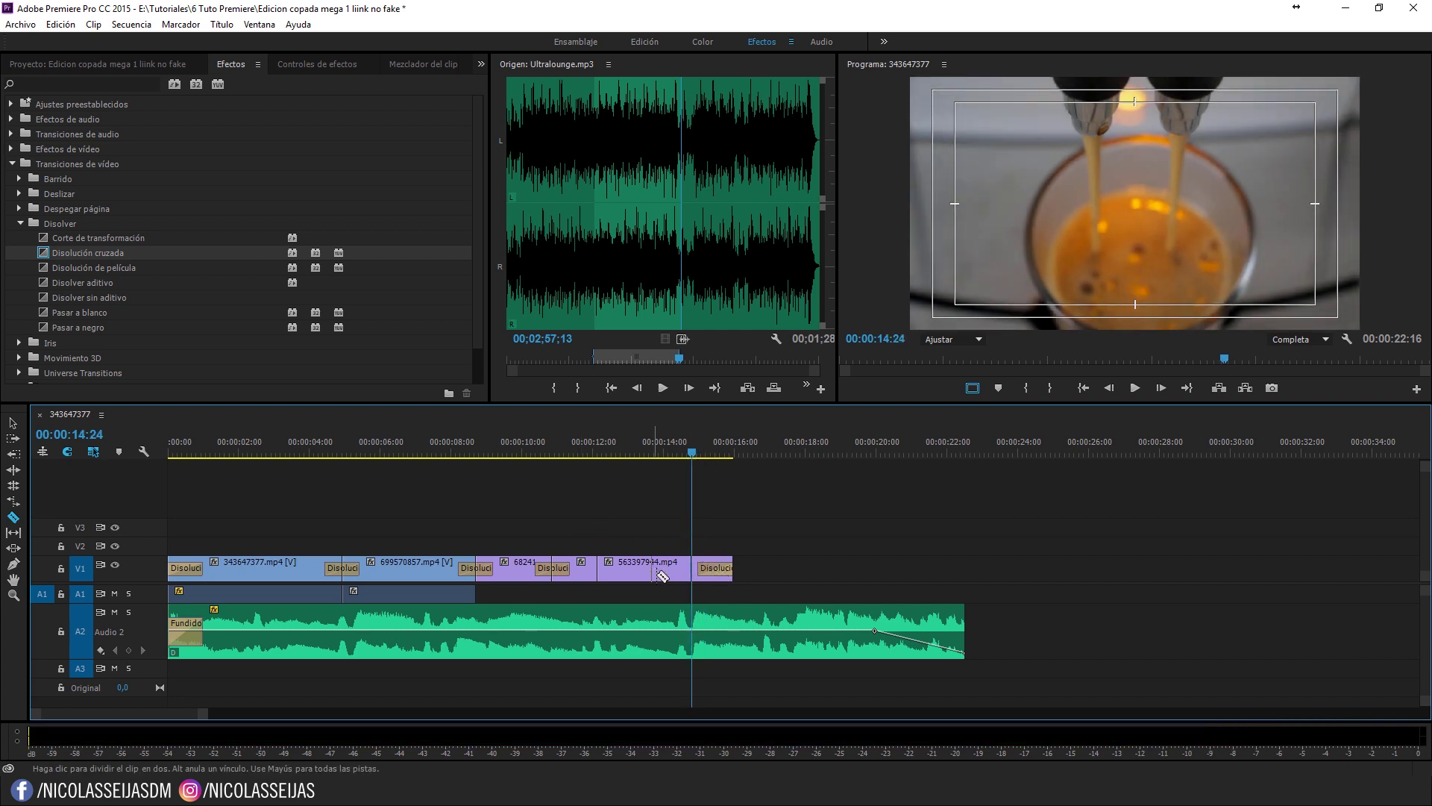
Step: Zoom the timeline and split 563397944.mp4 again at the next cut point
scroll(637, 587, "up", 2)
scroll(637, 587, "up", 1)
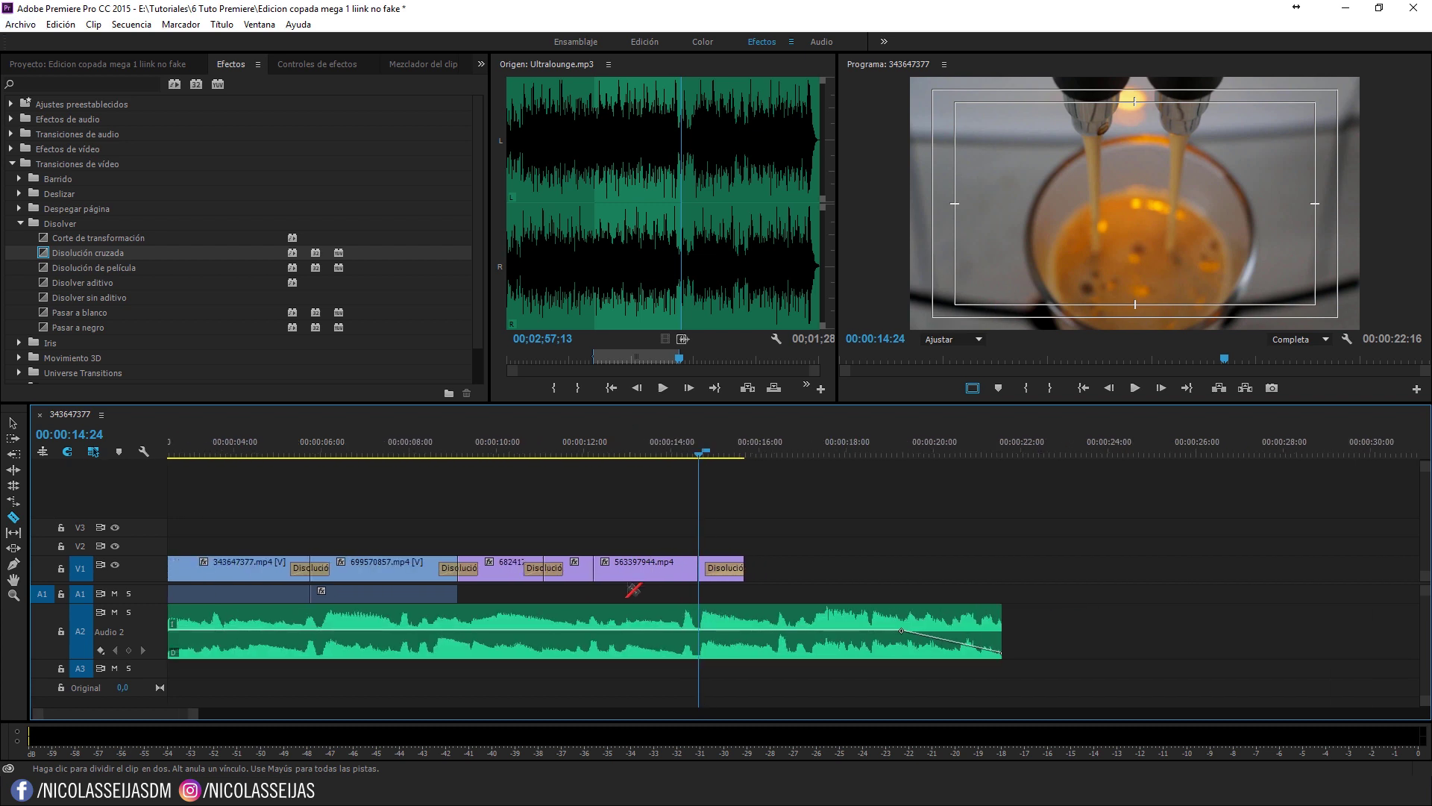
scroll(635, 587, "up", 2)
scroll(634, 588, "up", 1)
scroll(633, 590, "up", 1)
scroll(633, 589, "up", 1)
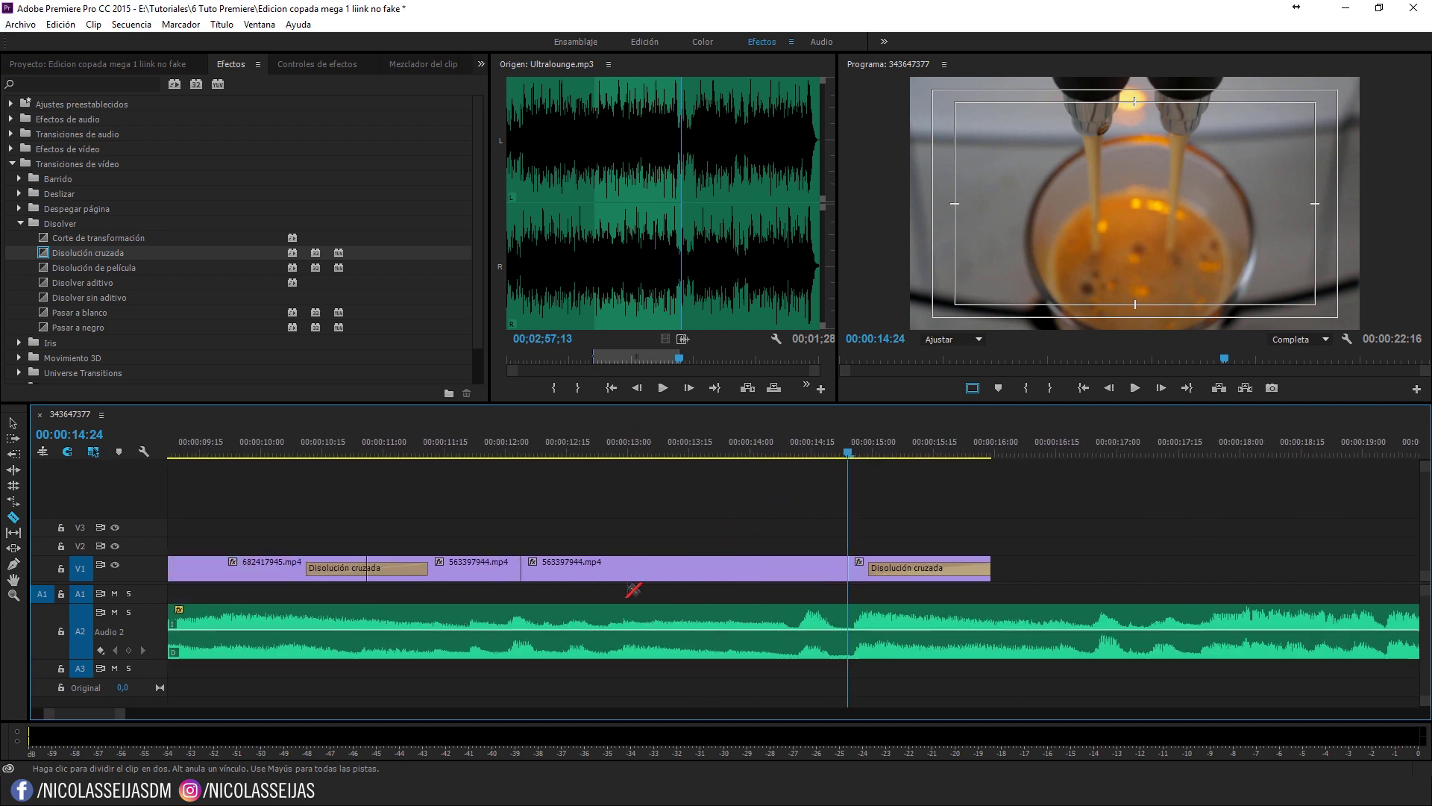
scroll(632, 588, "up", 1)
scroll(631, 587, "up", 1)
scroll(631, 587, "down", 2)
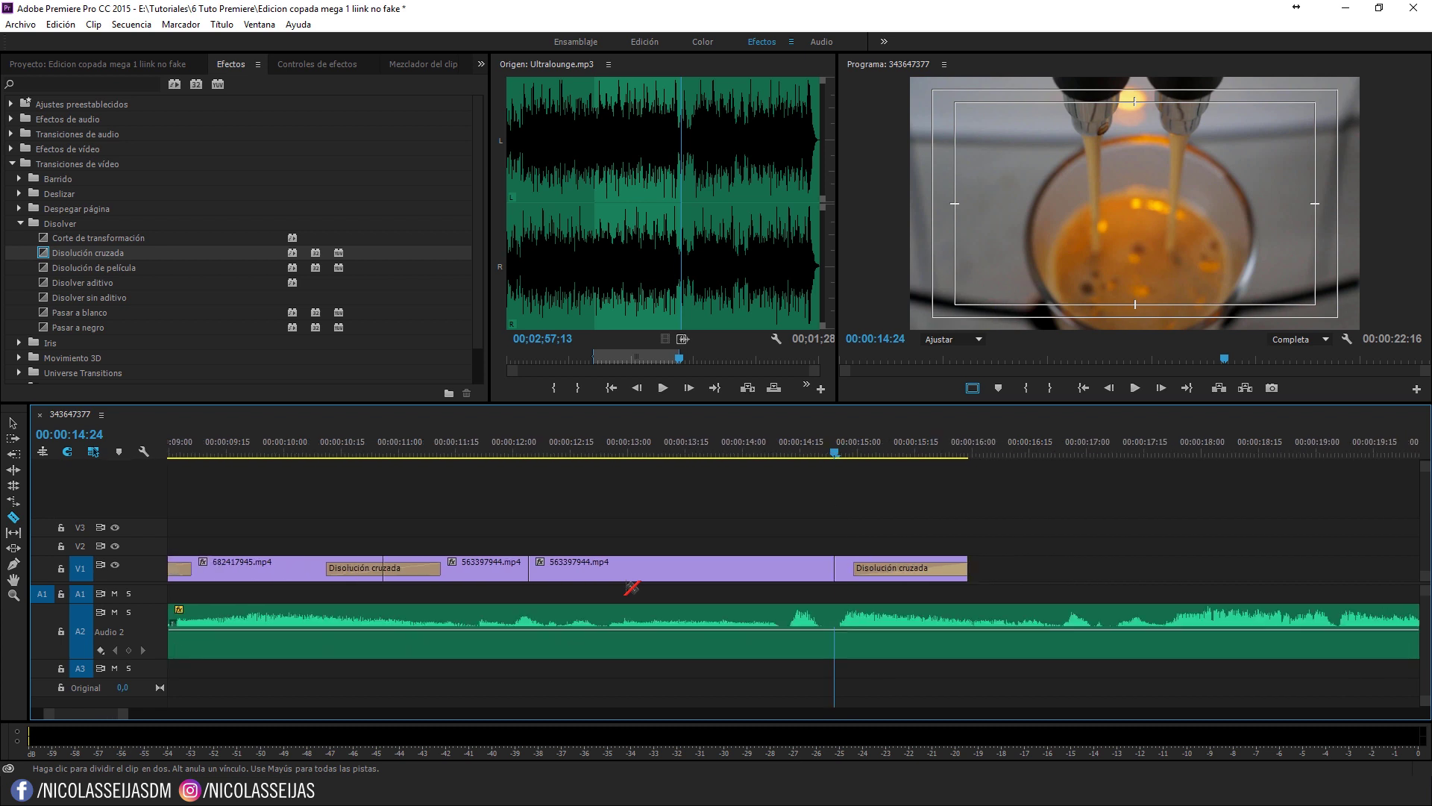
left_click(648, 568)
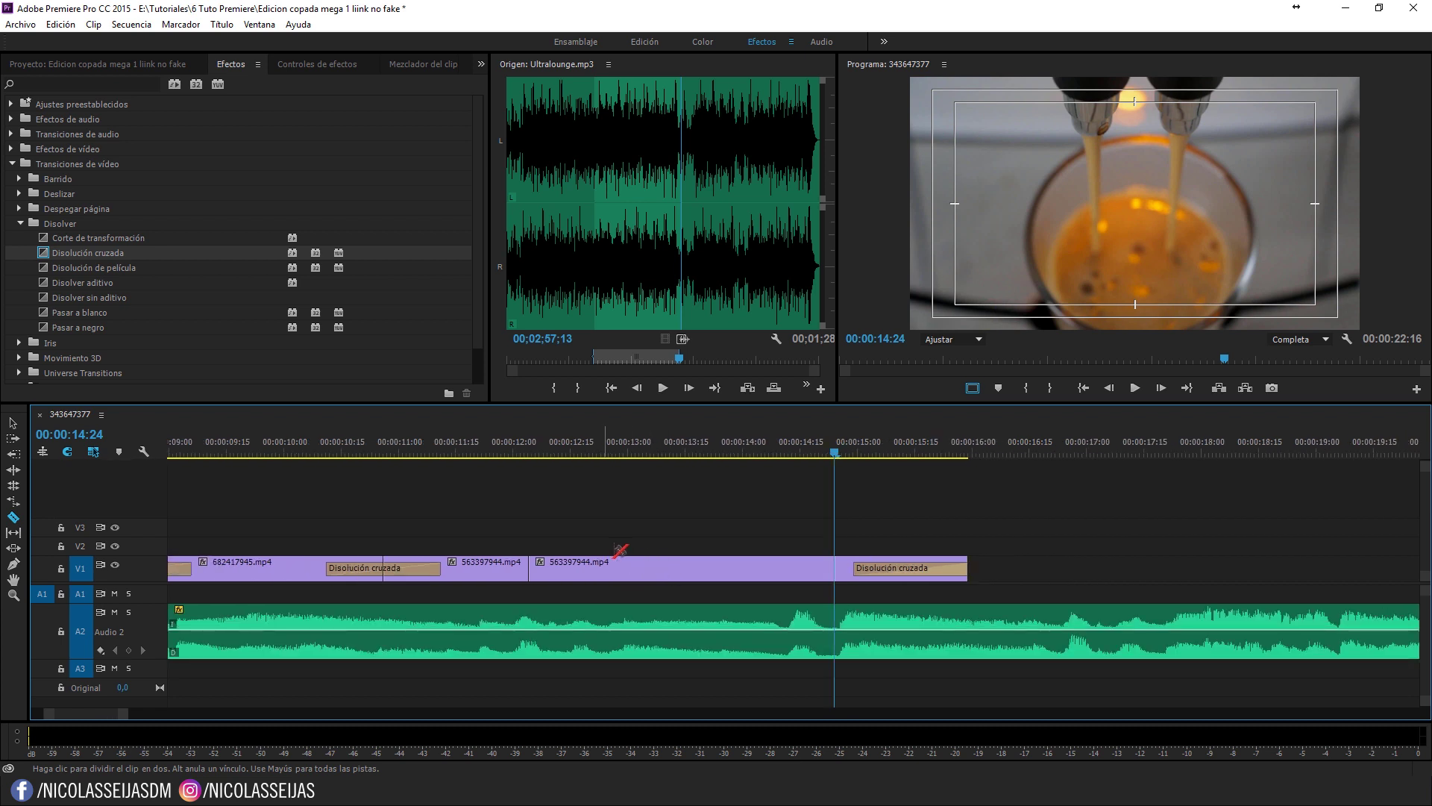
key("v")
Step: Rate-stretch the selected piece of 563397944.mp4 to 1:12 long and delete the resulting gap
left_click(660, 567)
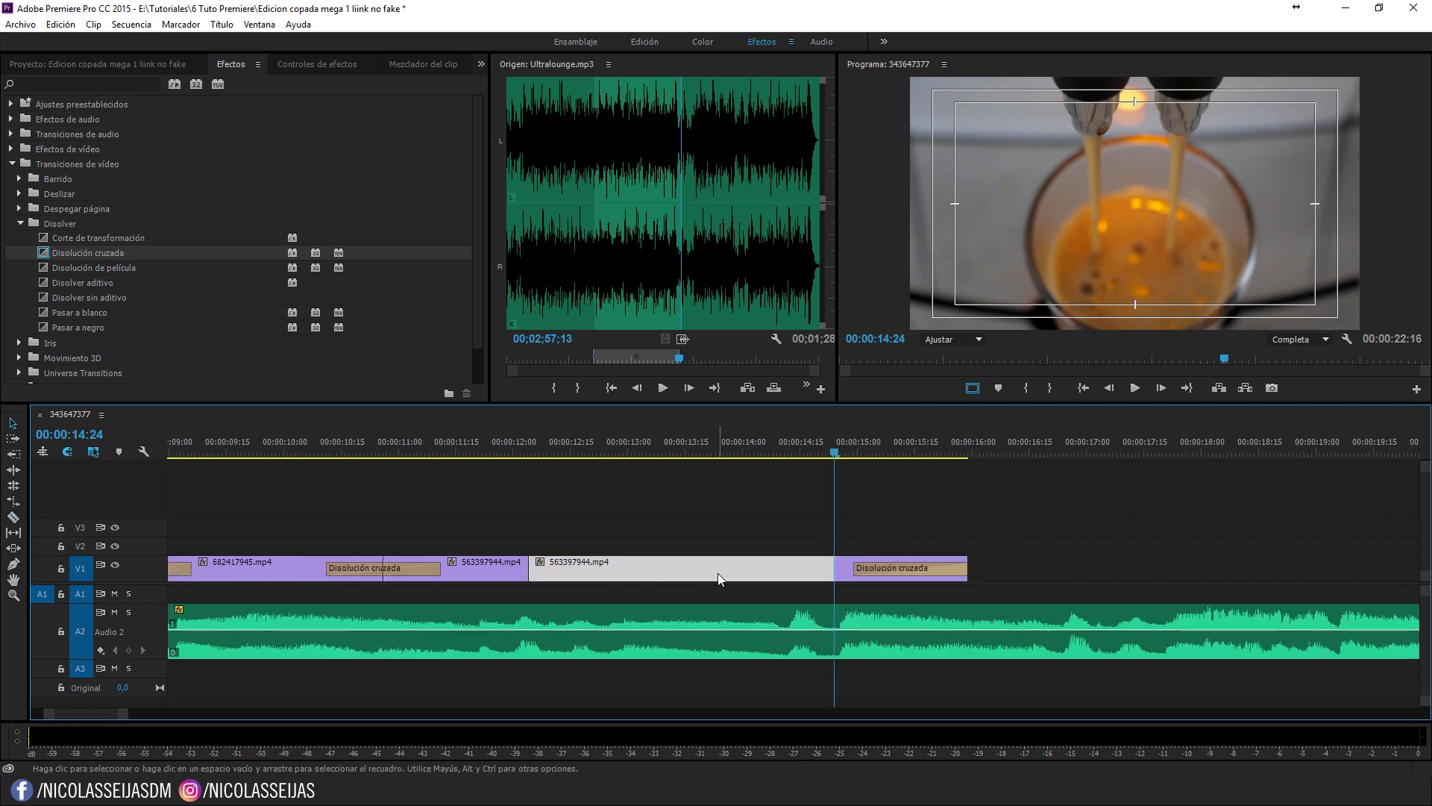
key("r")
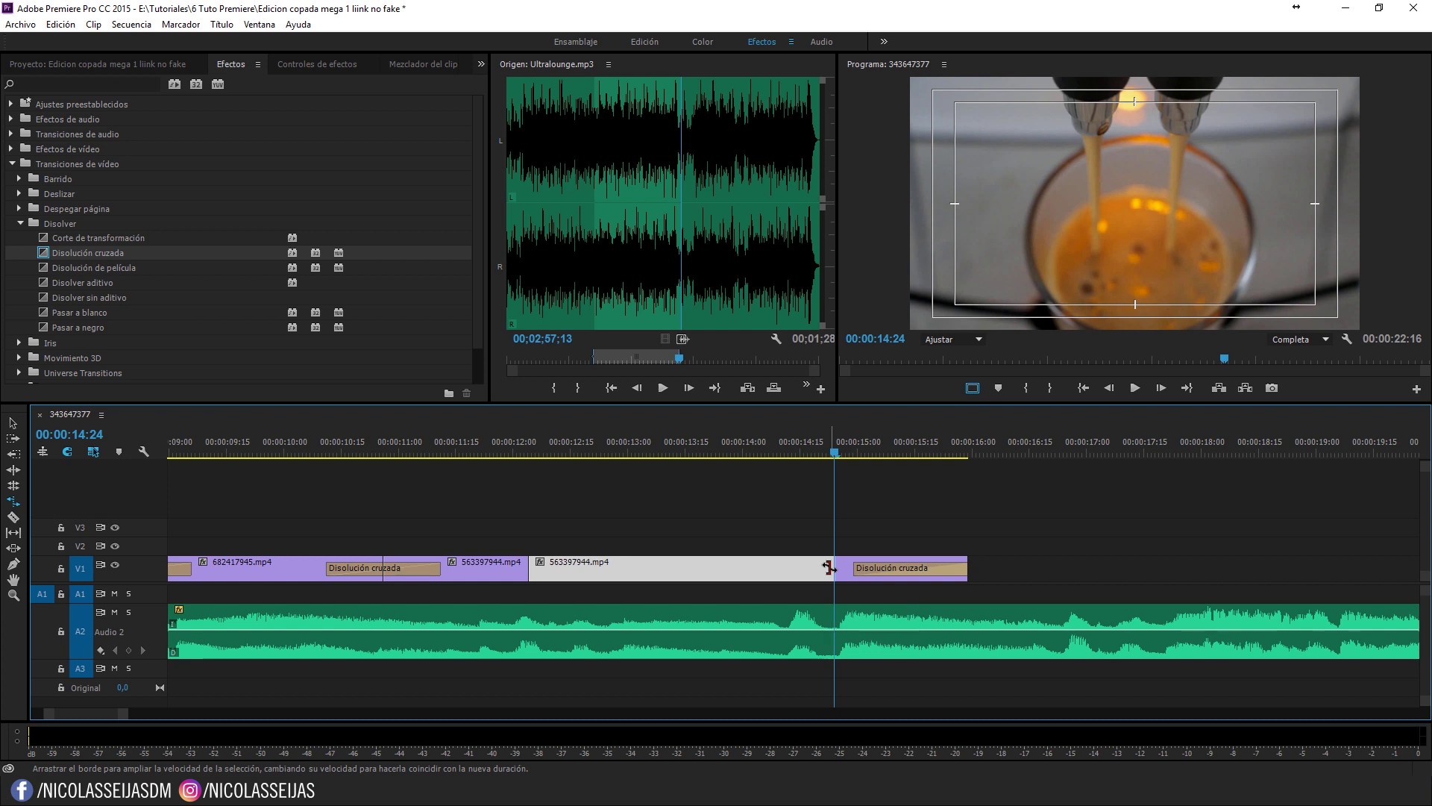
mouse_move(829, 568)
left_mouse_down()
mouse_move(640, 576)
mouse_move(864, 574)
mouse_move(754, 570)
mouse_move(768, 575)
left_mouse_up()
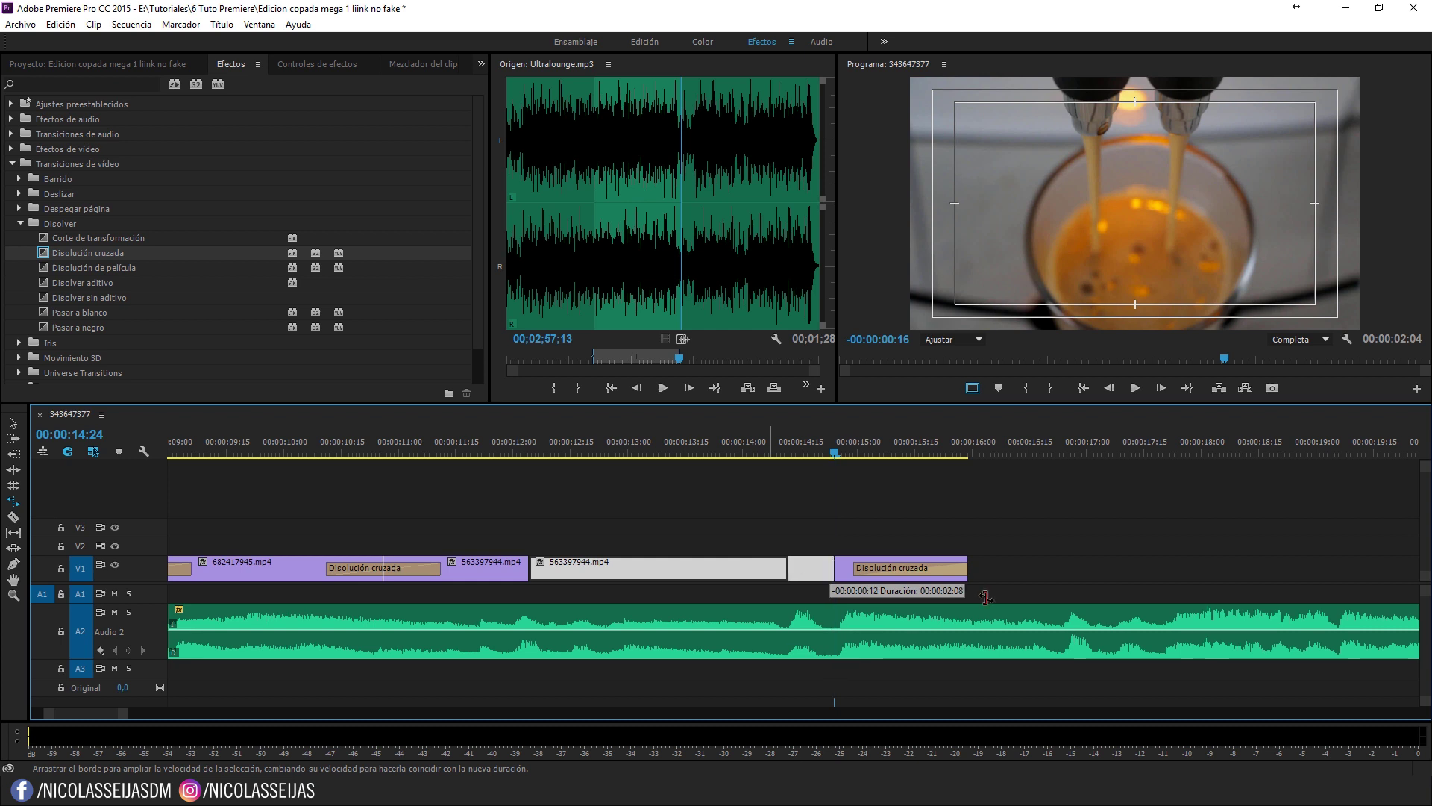
left_click_drag(768, 575, 960, 565)
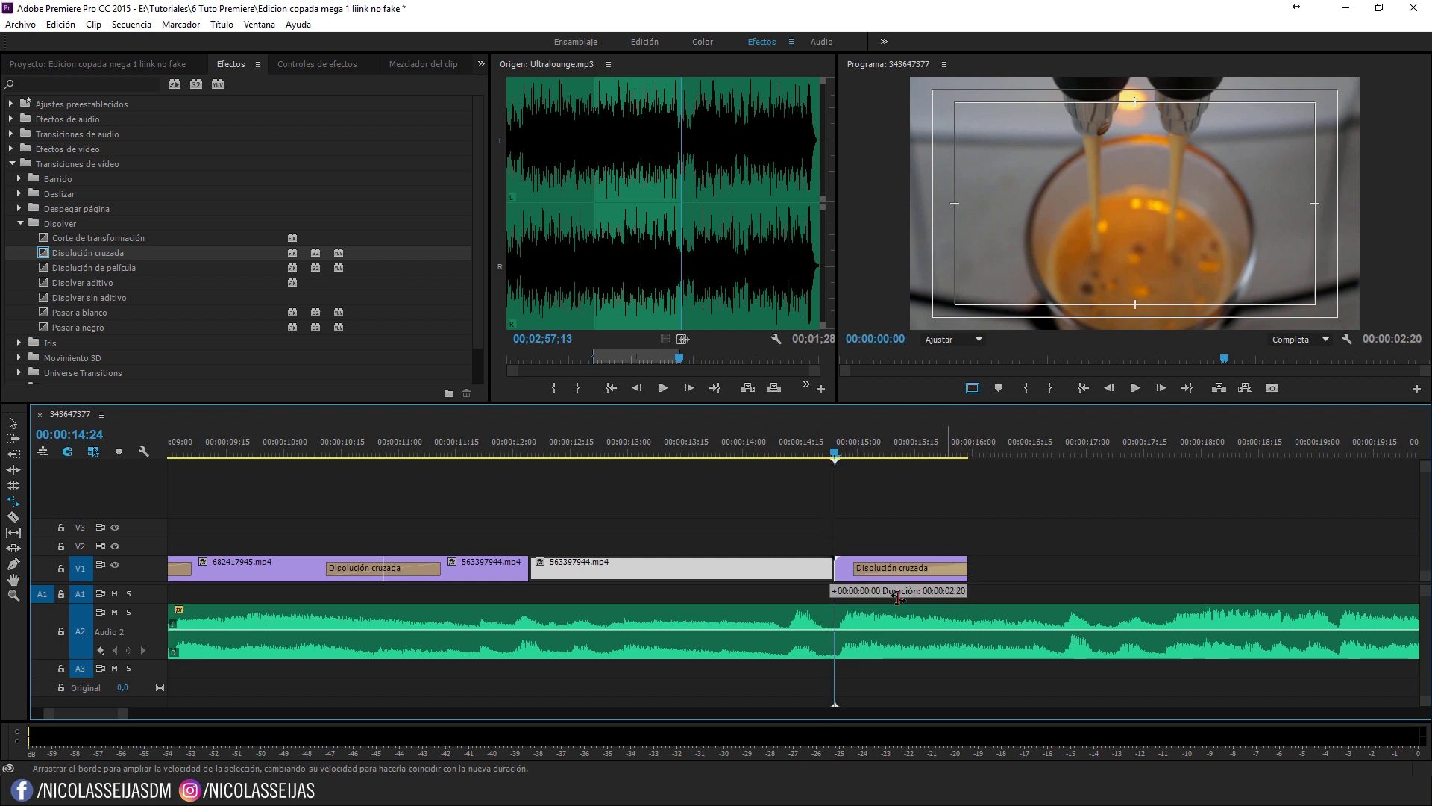
left_click_drag(960, 565, 620, 570)
key("Delete")
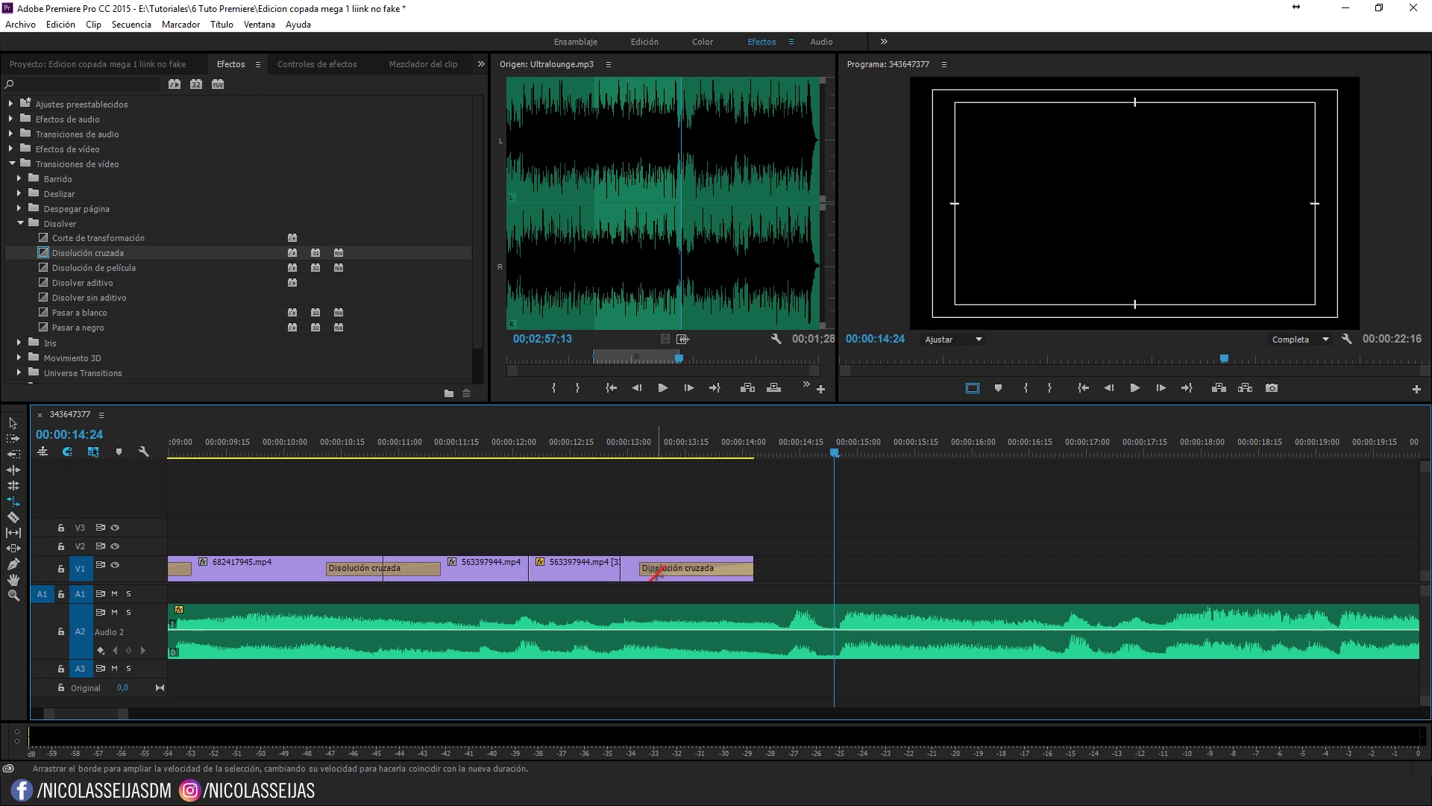
Step: Drag the final clip's end out to lengthen it
key("v")
left_click(659, 568)
left_click_drag(659, 568, 814, 561)
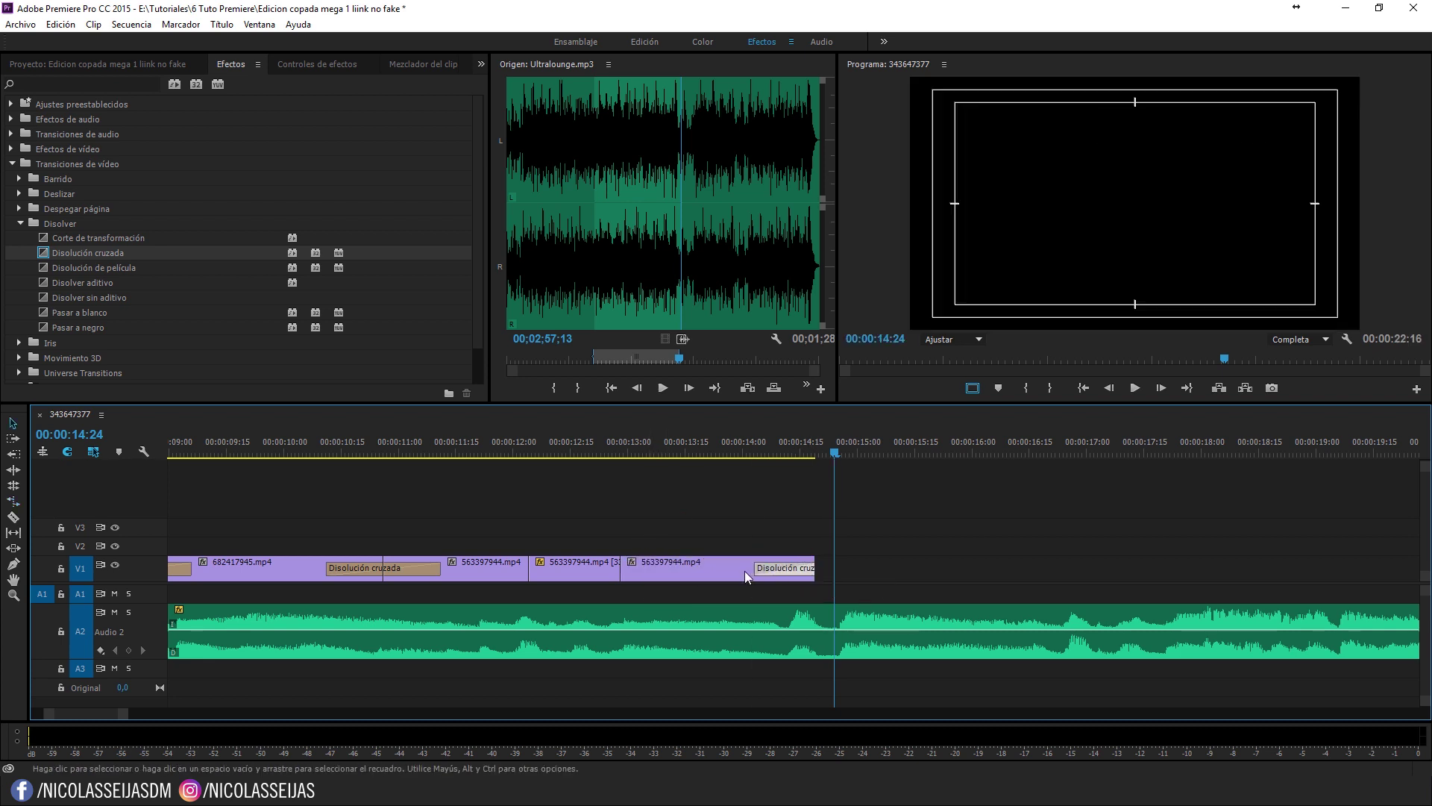
Step: Play back the sped-up section around 11:15–12:00 to review it
left_click(385, 440)
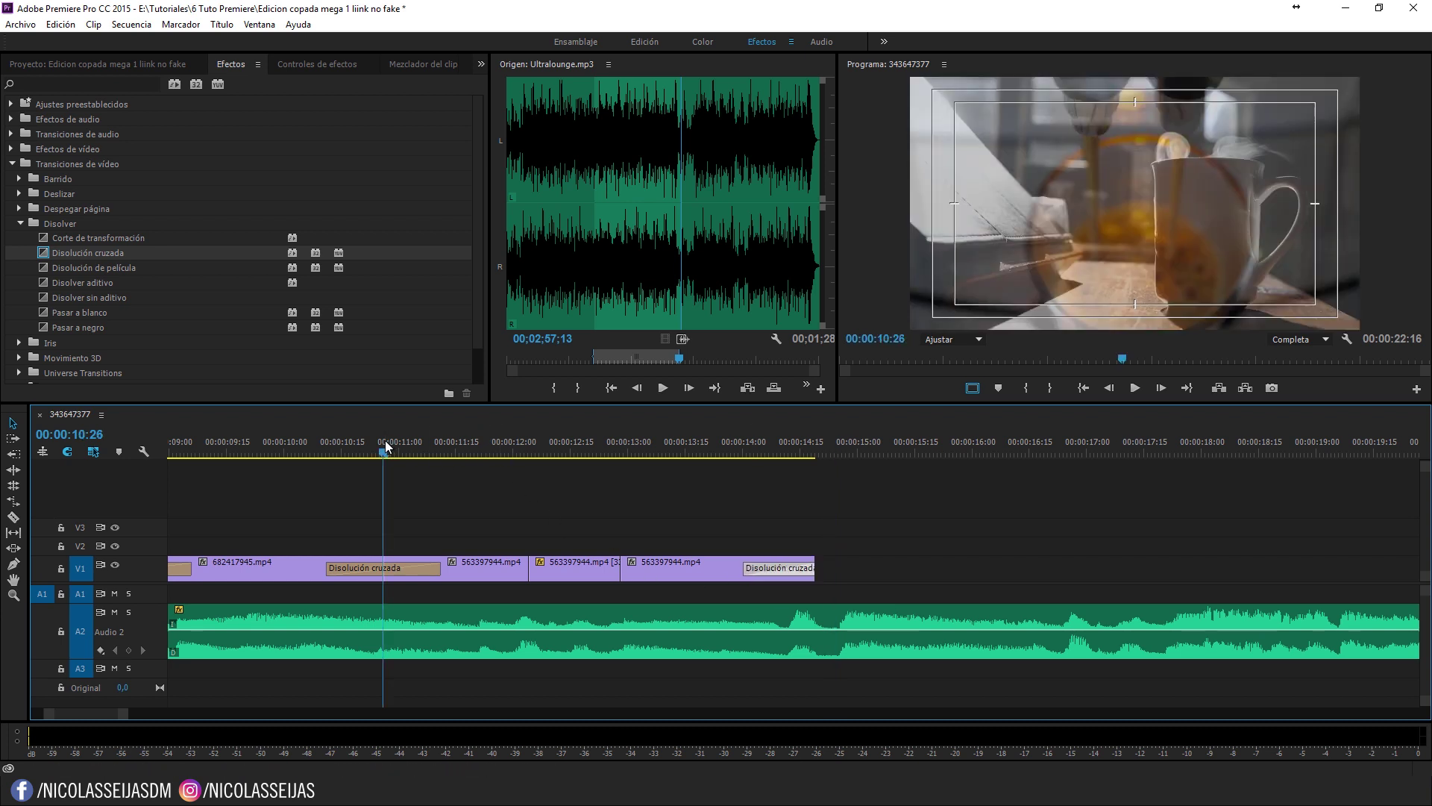
key("space")
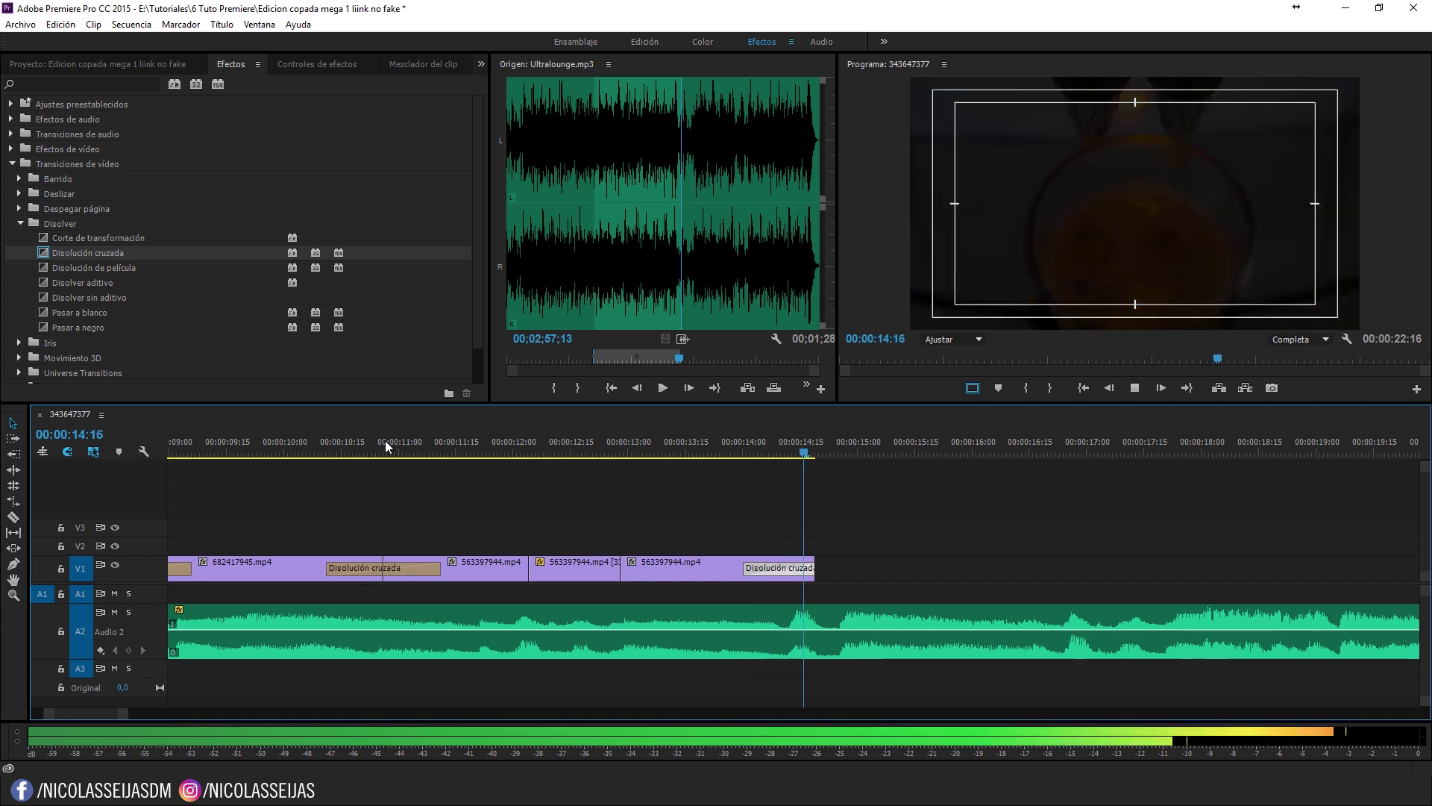
left_click(521, 446)
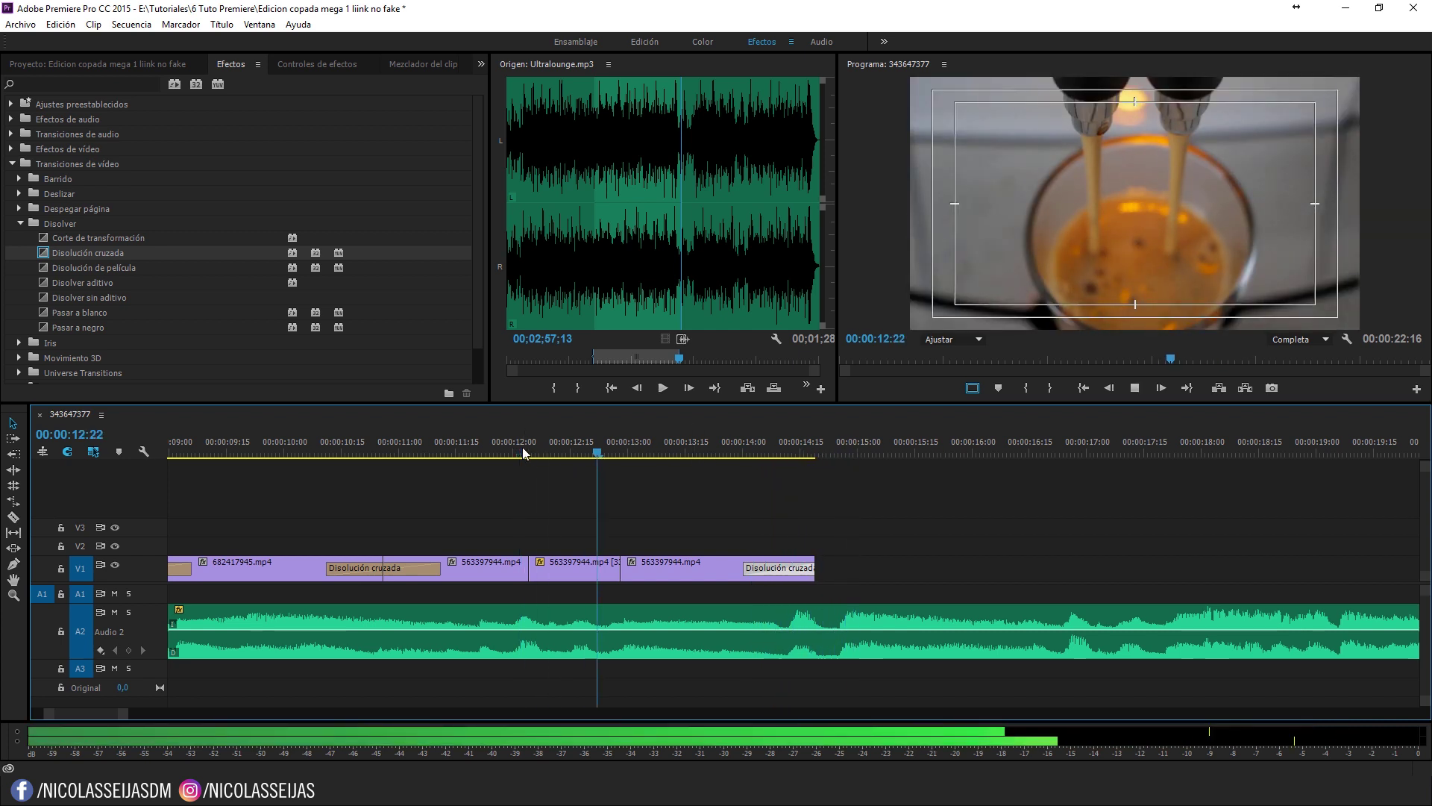
key("space")
Step: Rate-stretch the 563397944.mp4 piece down to 9 frames and ripple-delete the gap behind it
left_click(579, 571)
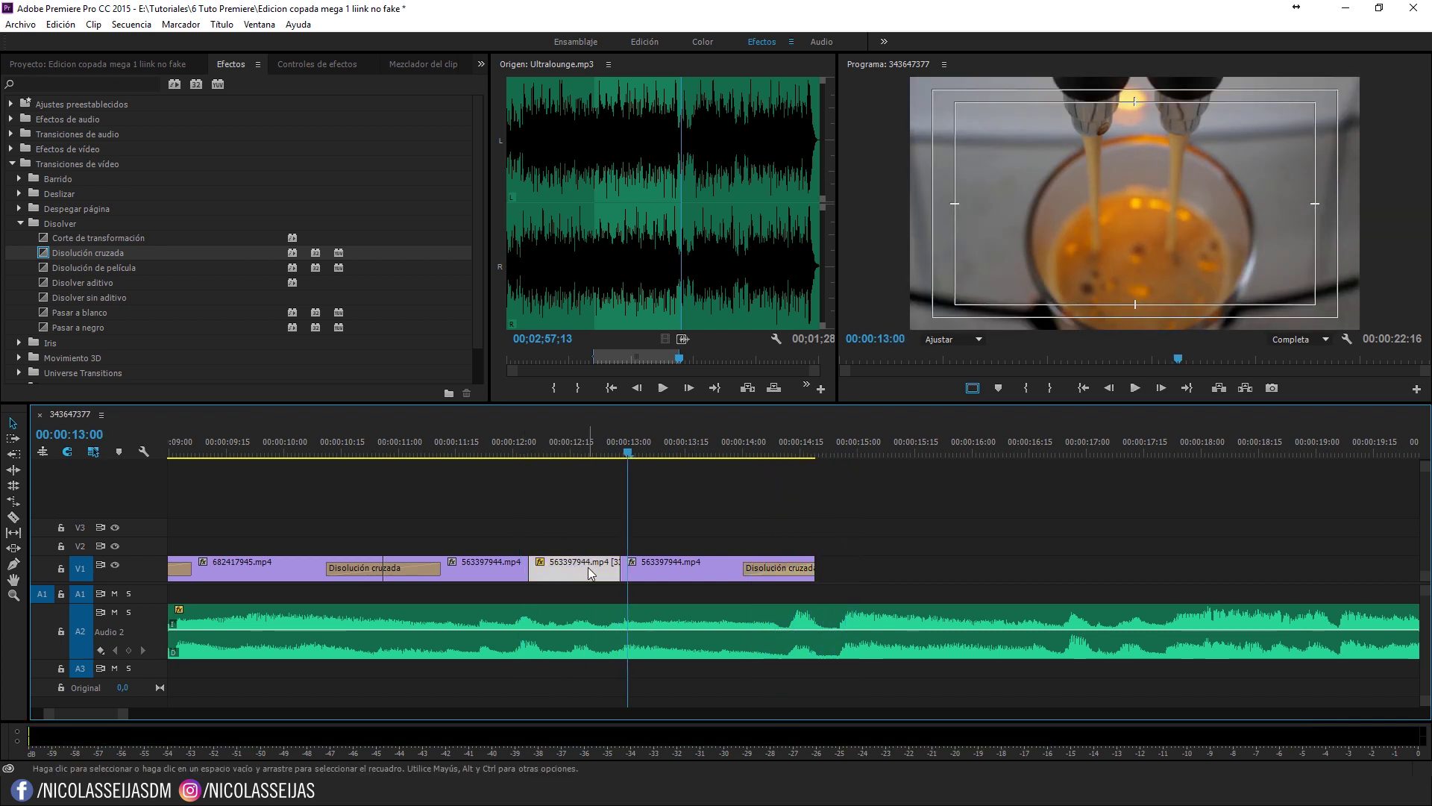
key("r")
left_click_drag(618, 569, 559, 567)
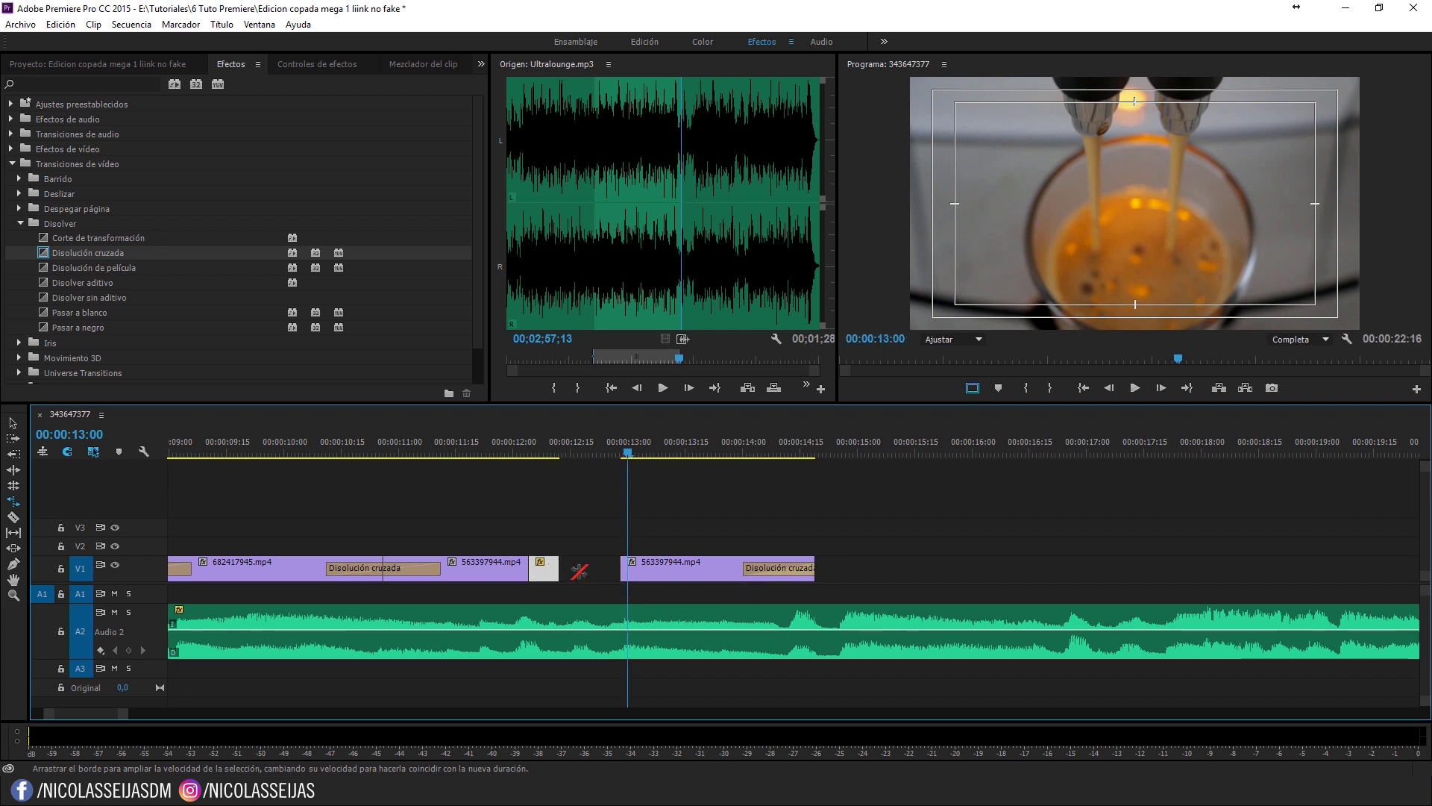
left_click(579, 566)
key("Delete")
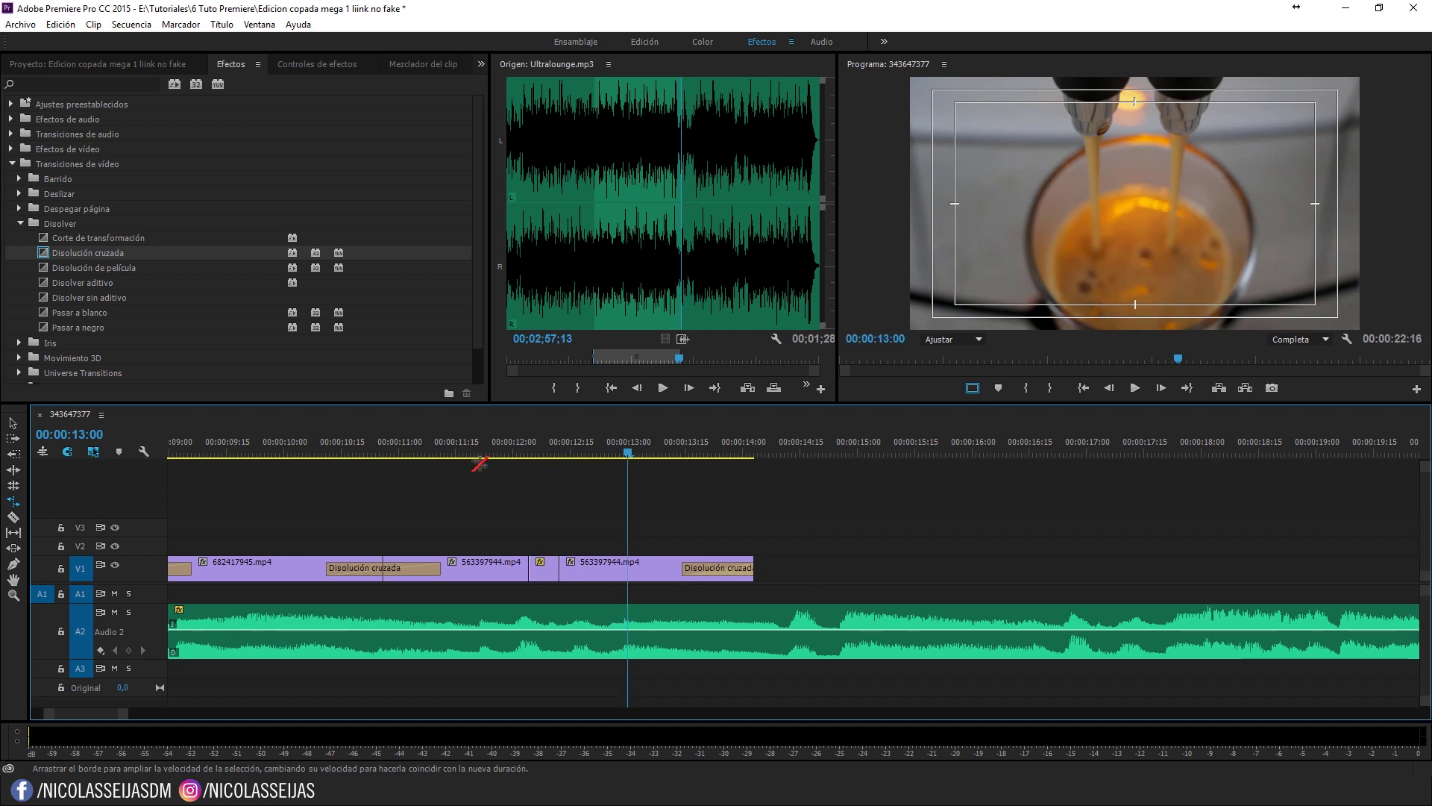
Step: Replay the edited section from about 11:07 to check the shortened clip
left_click(428, 444)
key("space")
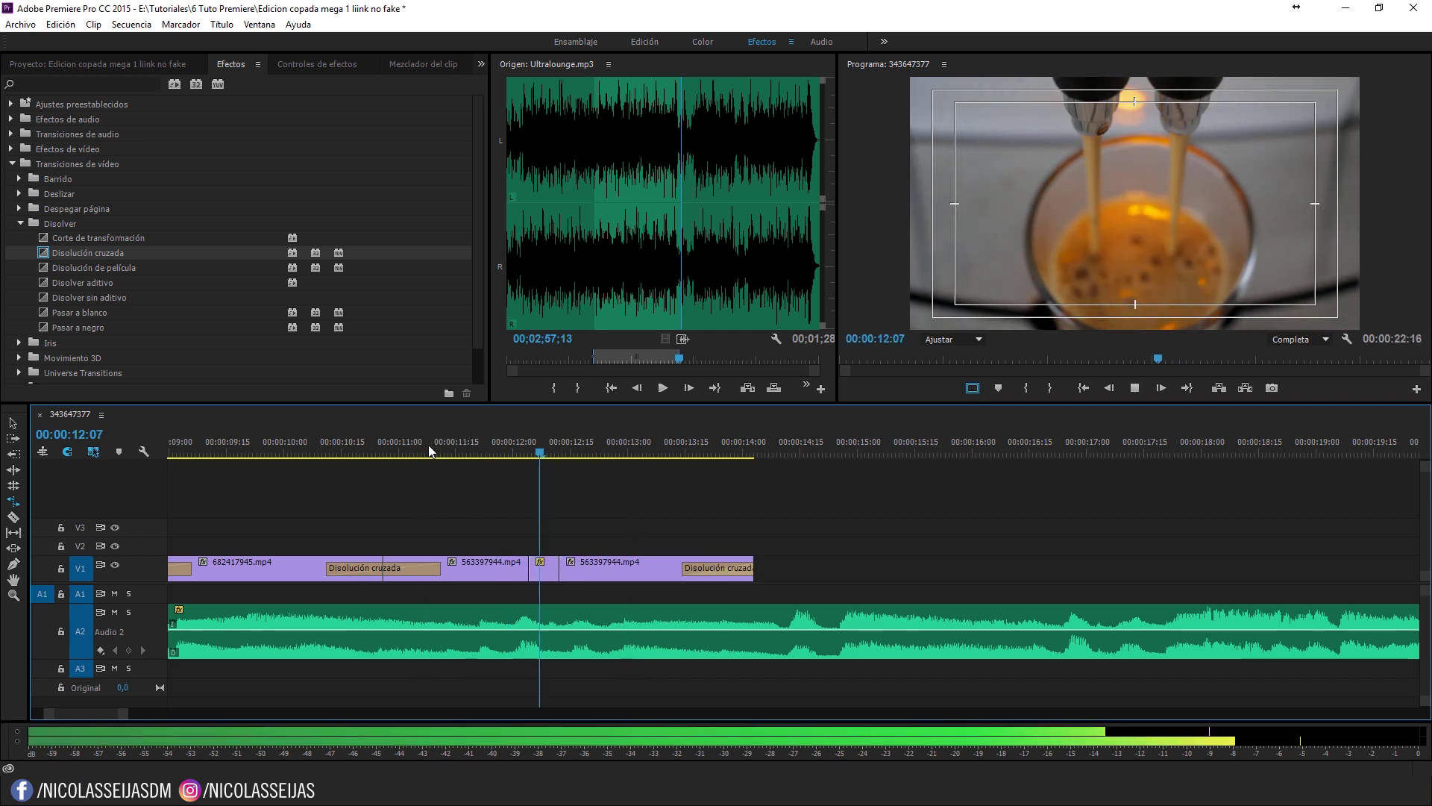
key("space")
key("space")
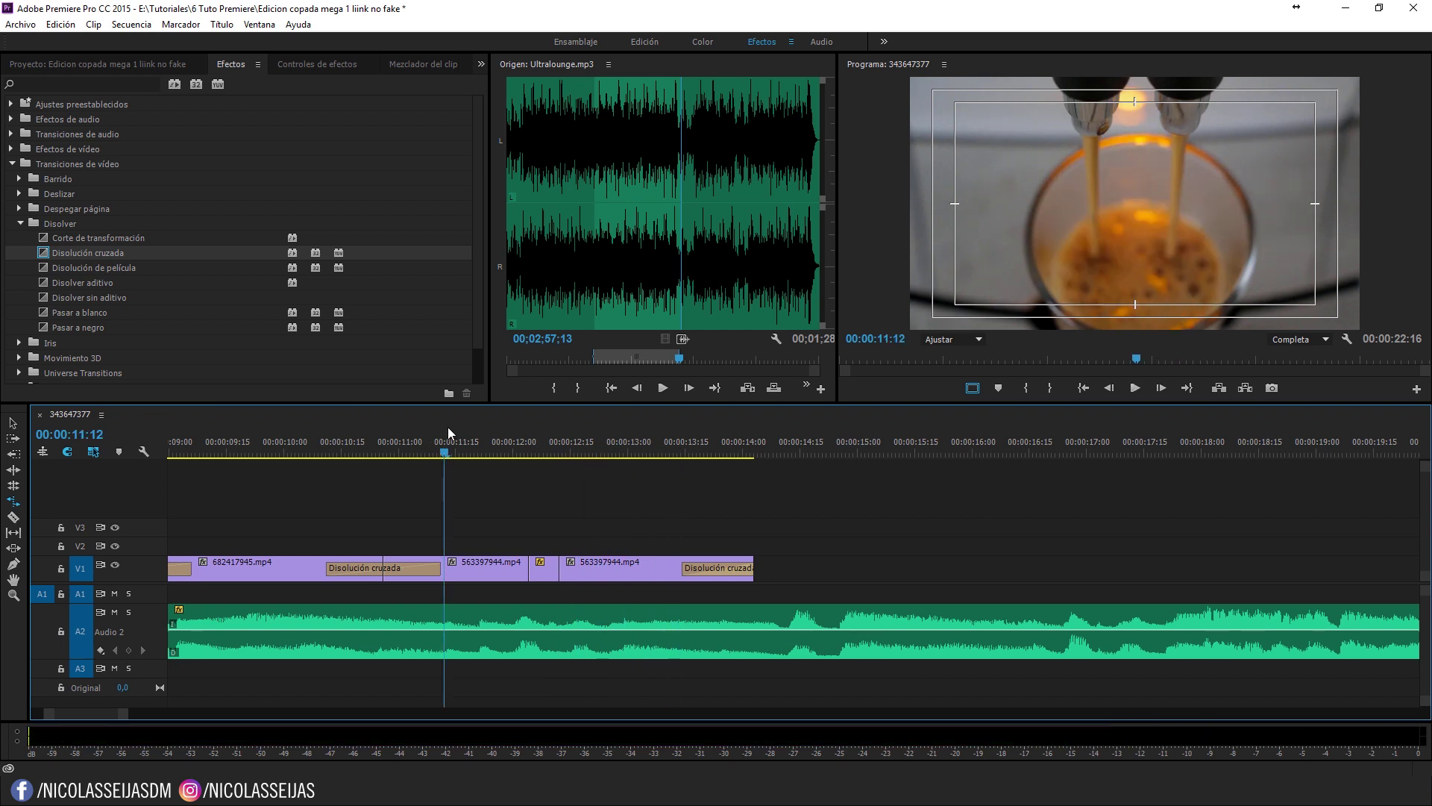
key("space")
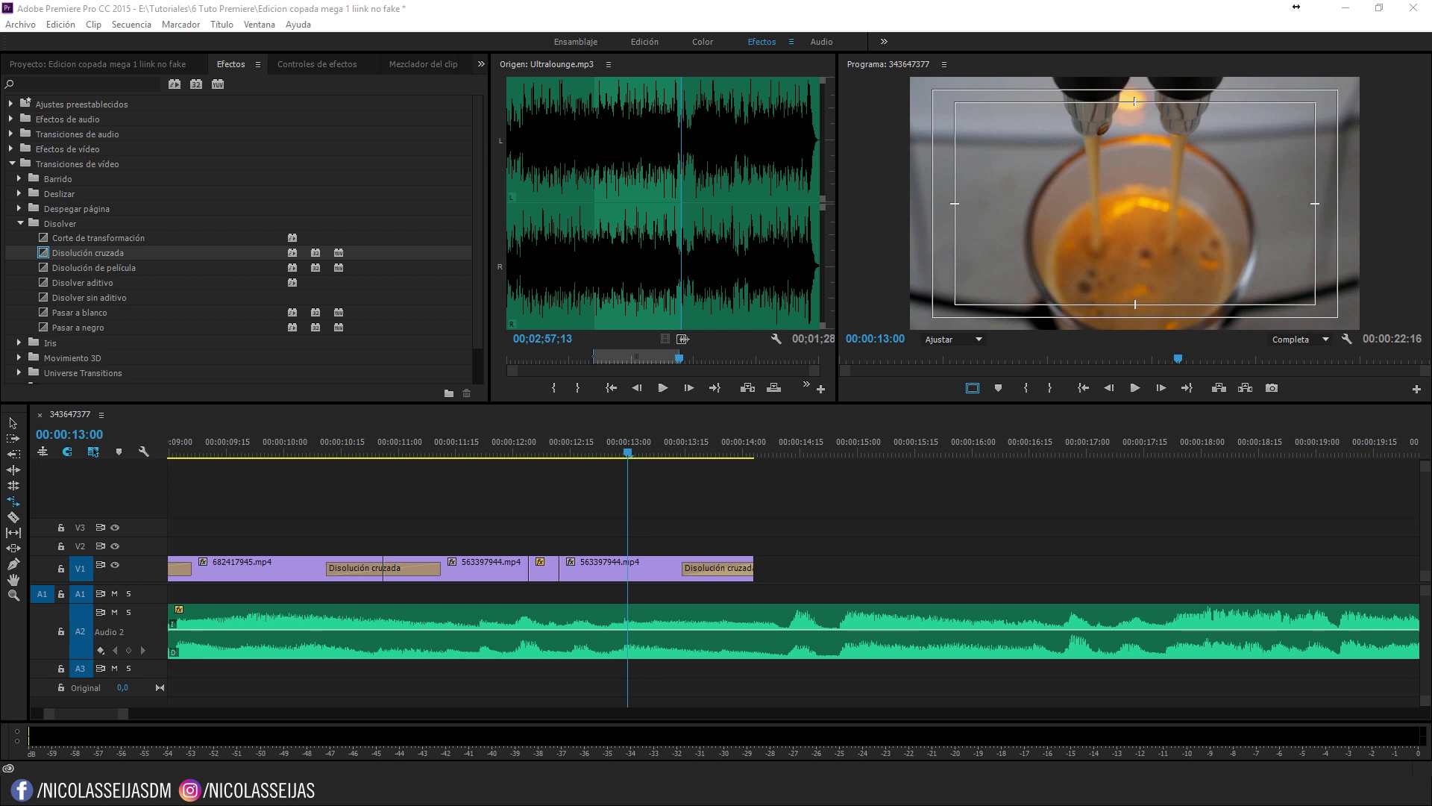
Step: Zoom out the timeline and play the montage from the start
key("minus")
key("minus")
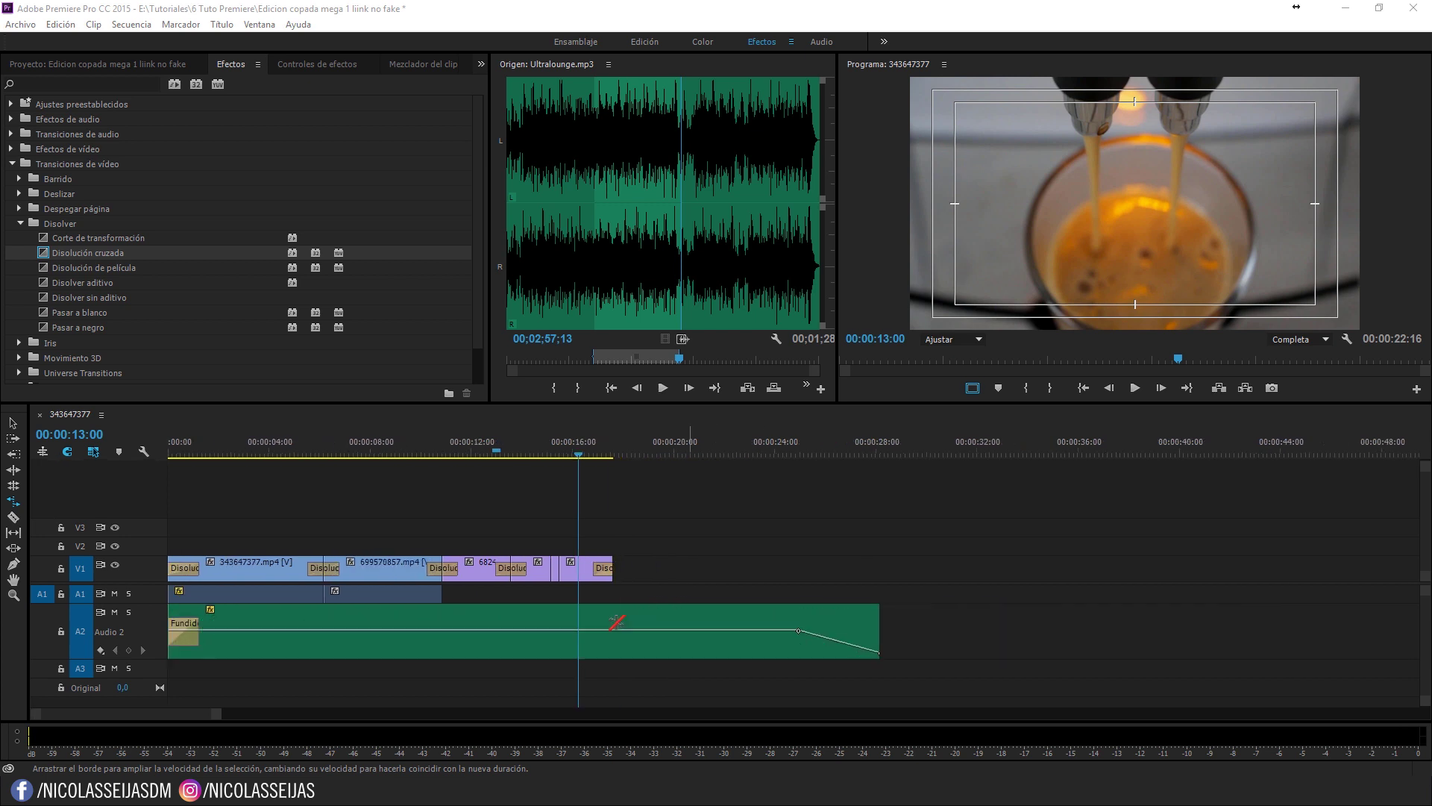
key("minus")
key("Home")
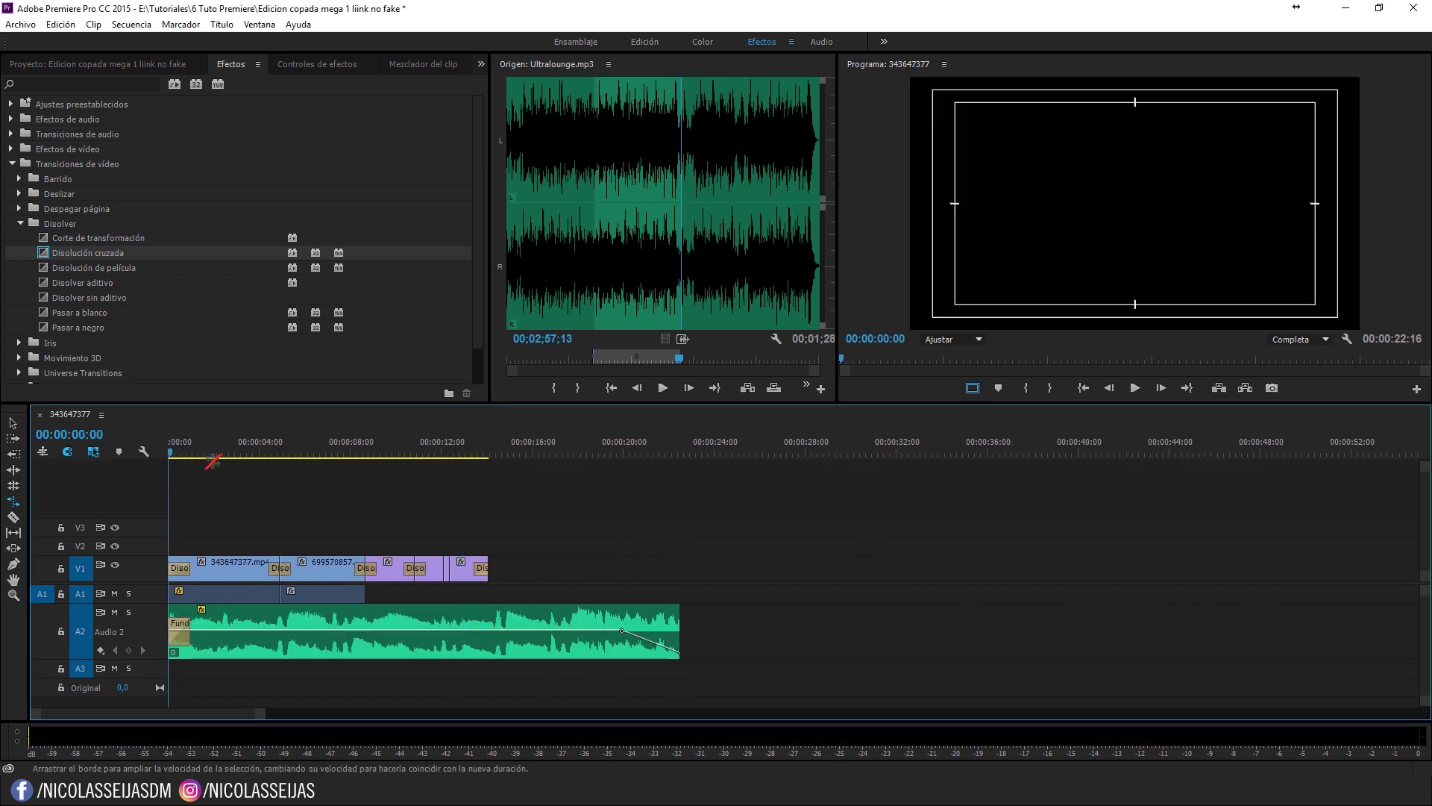
key("space")
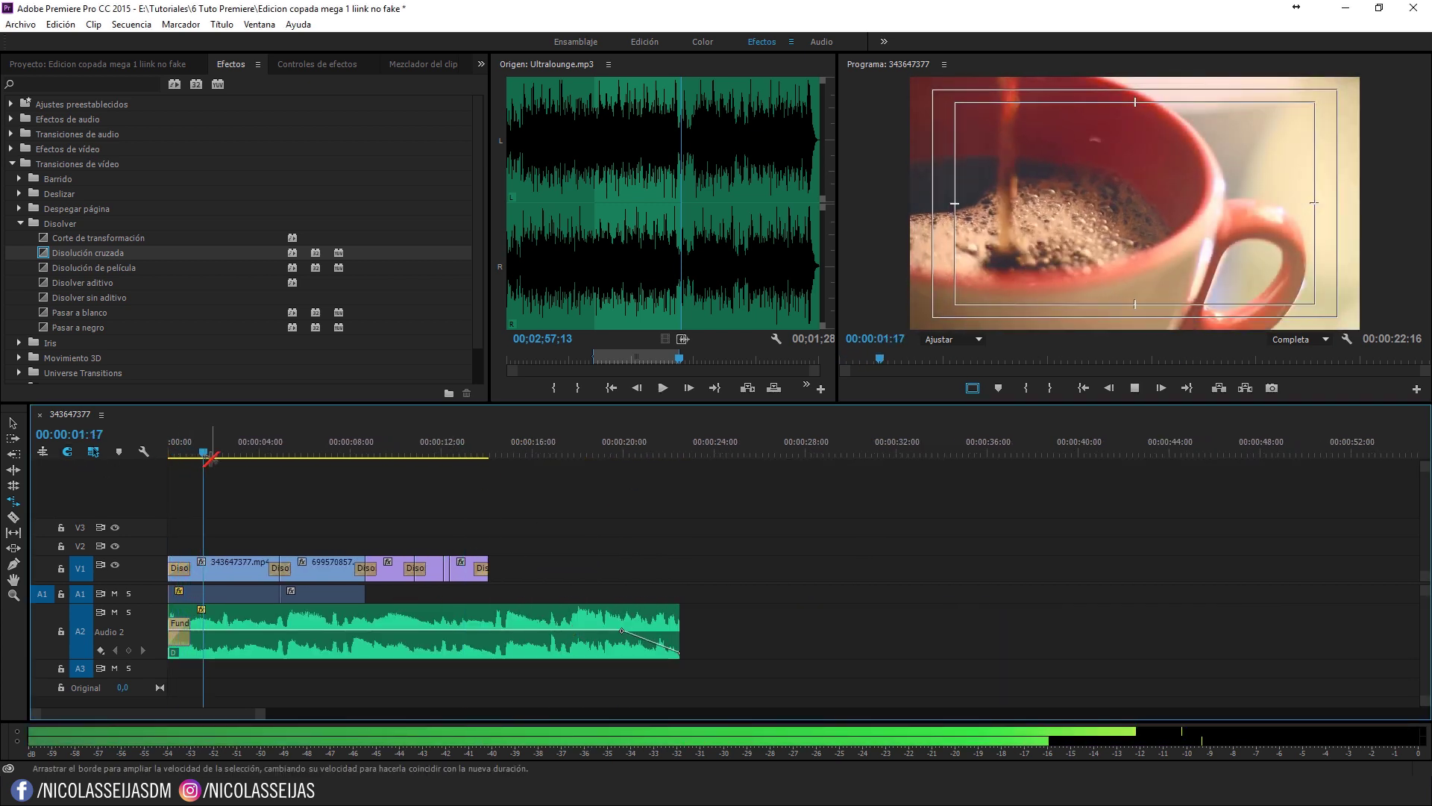
key("space")
Step: Start a new Título item from the Project bin's New Item menu
left_click(12, 165)
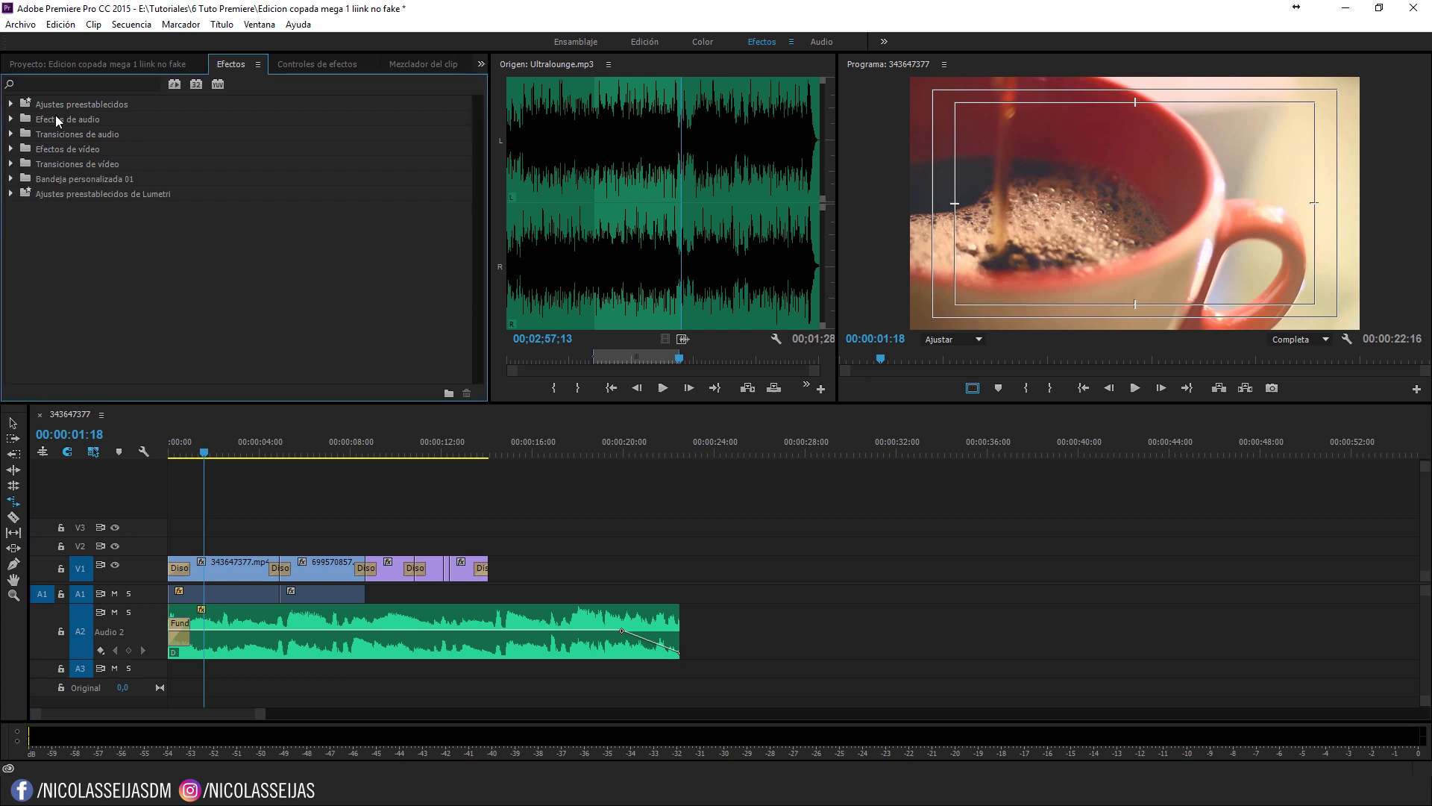
left_click(73, 65)
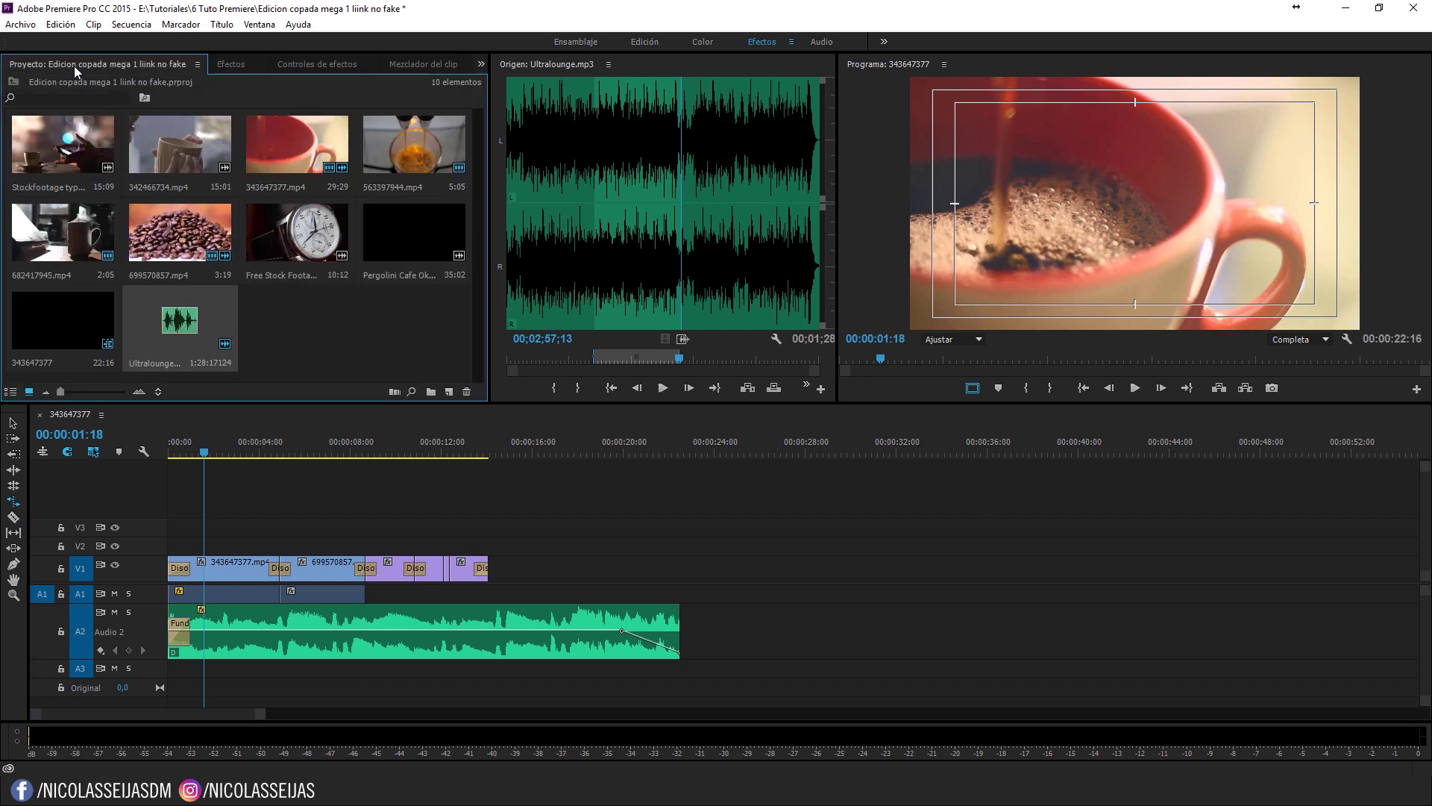
left_click(449, 391)
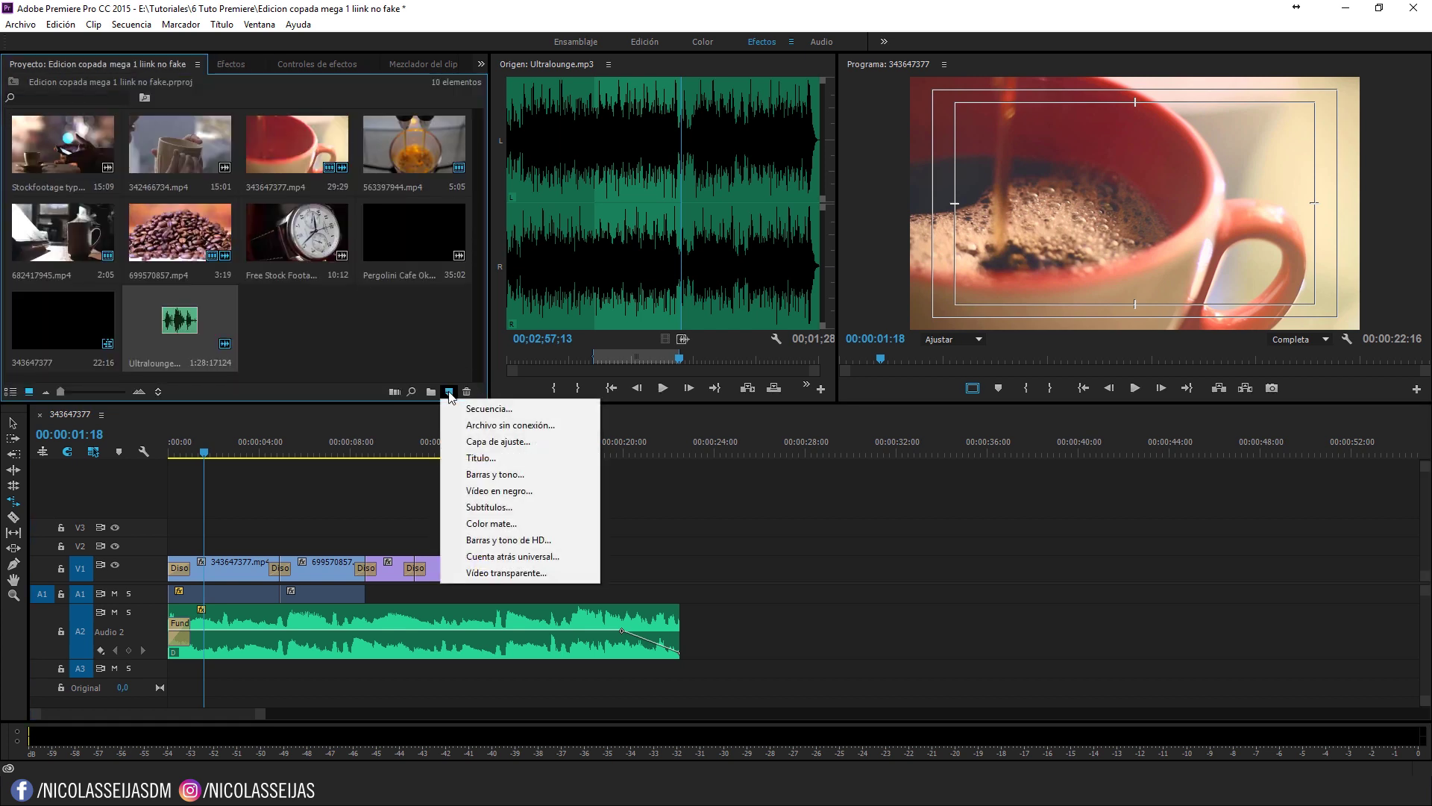
left_click(470, 459)
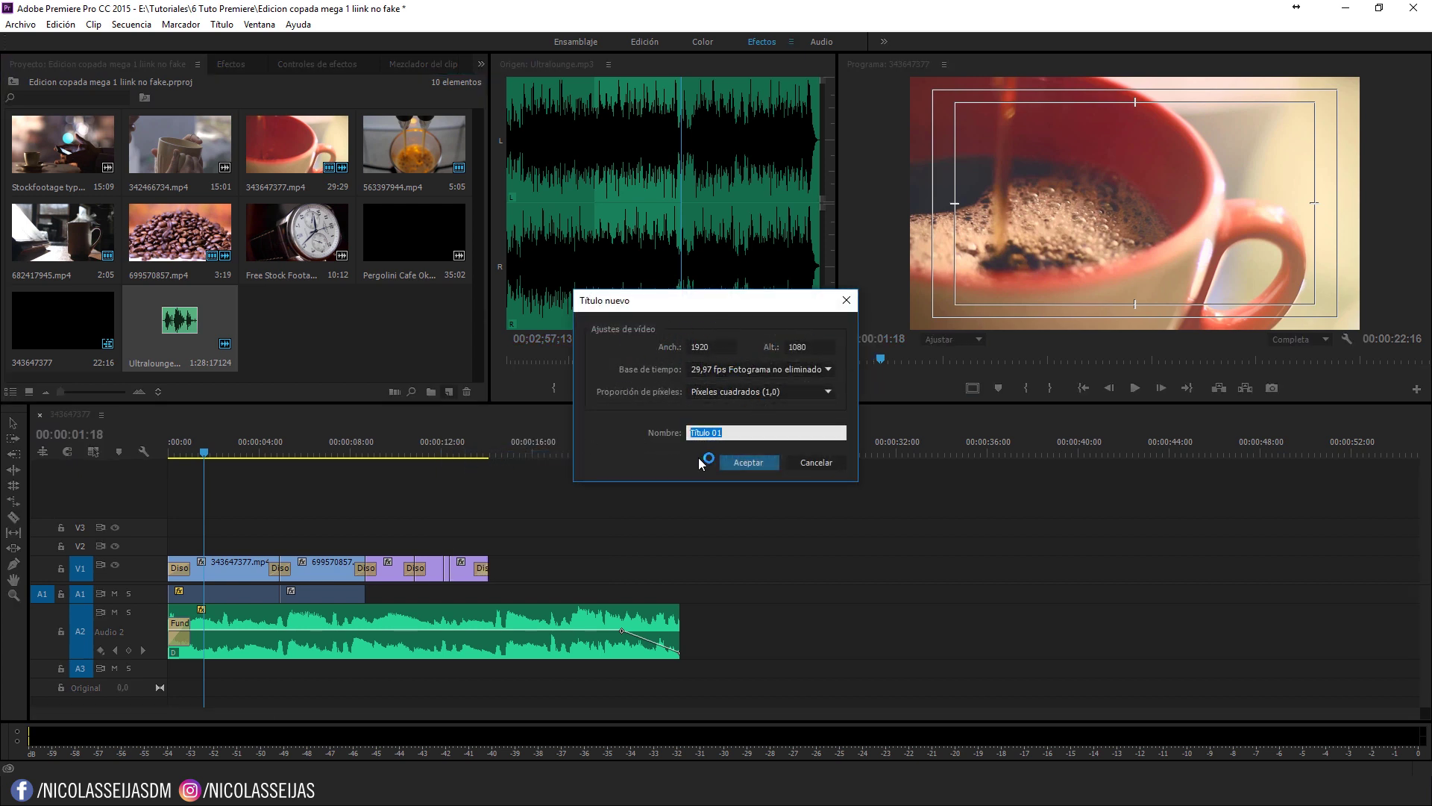
Step: Accept the 1920×1080 title settings and type the title text 'Café'
left_click(744, 463)
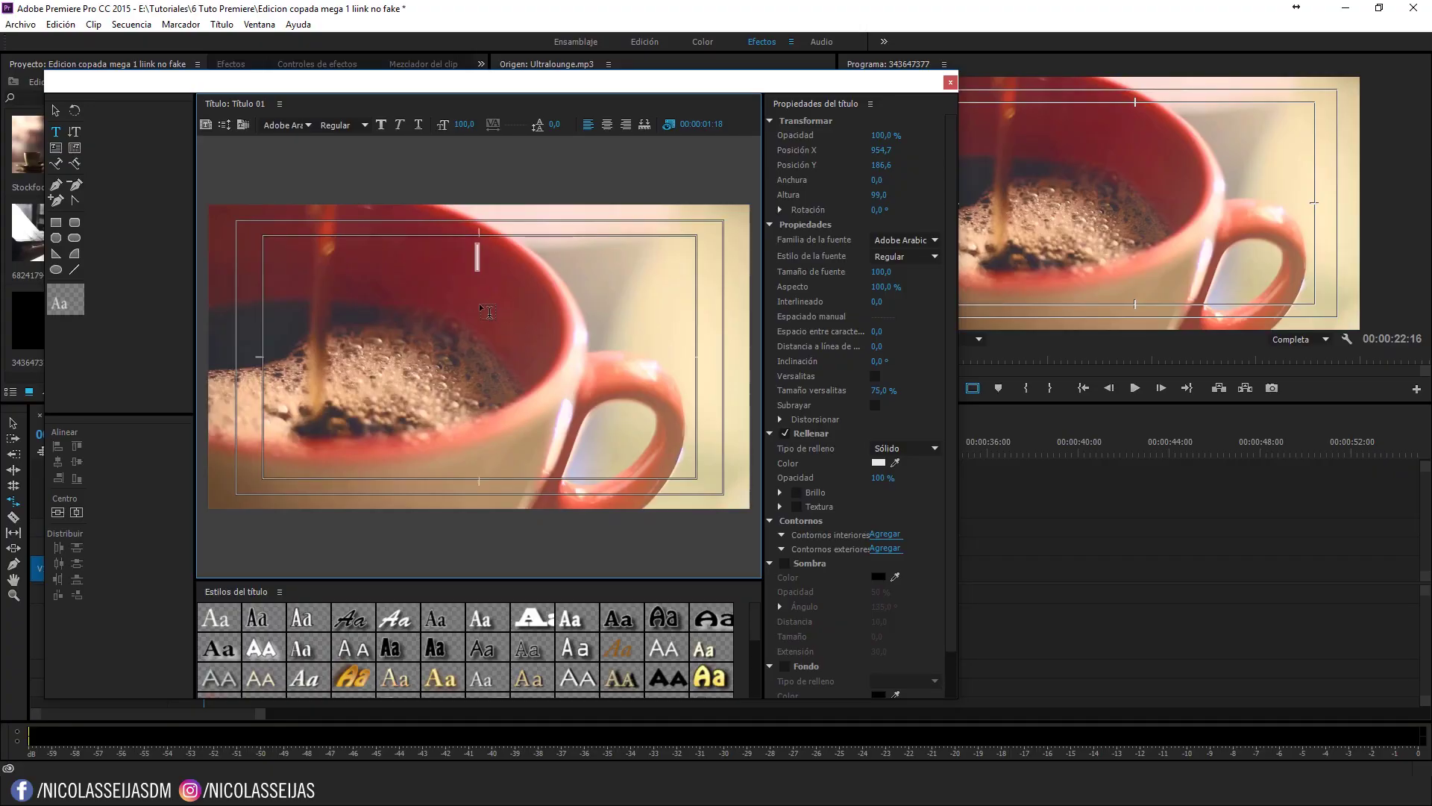
type("Cafe")
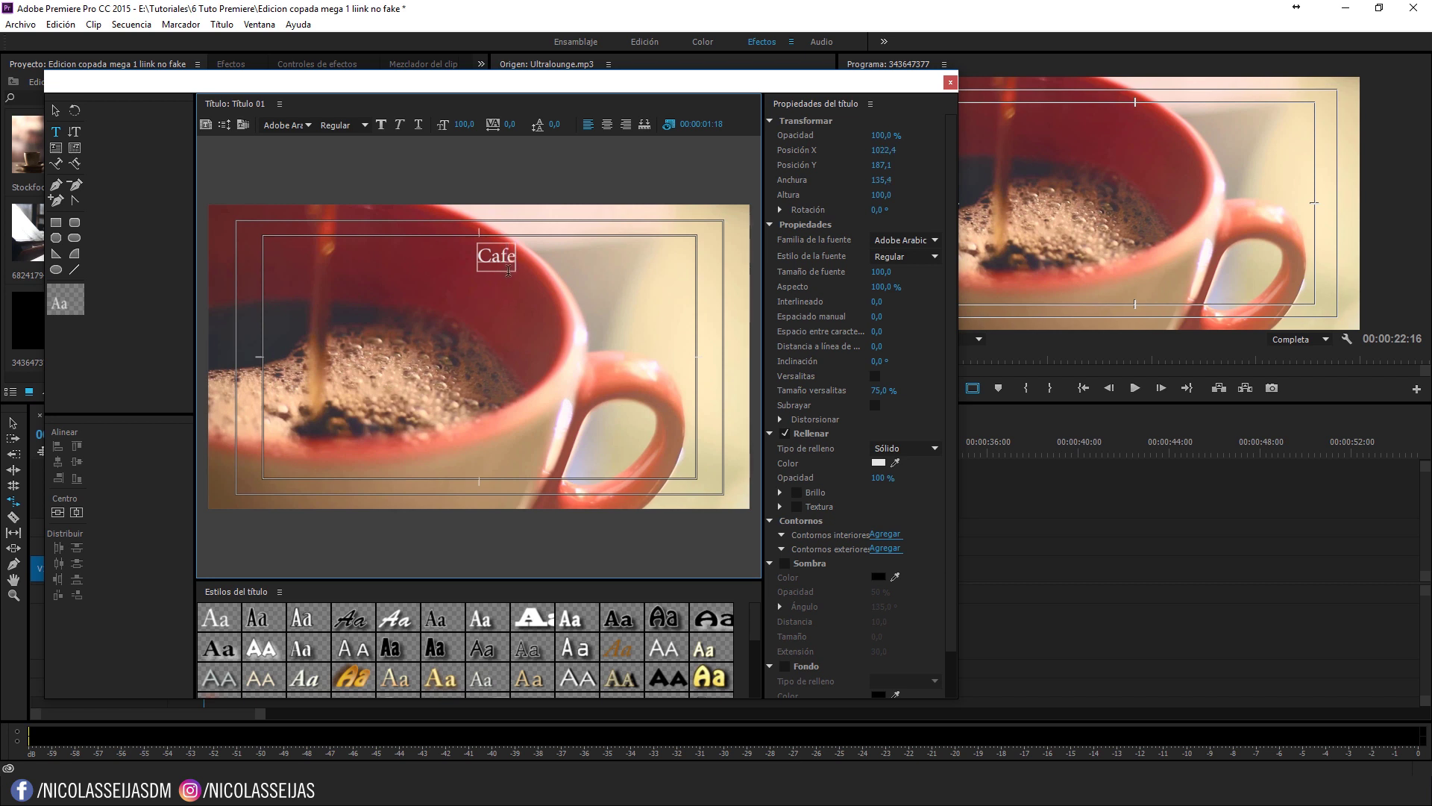
left_click_drag(517, 259, 511, 260)
type("é")
Step: Enlarge the Café text to size 234 and centre it in the frame
left_click_drag(882, 272, 982, 271)
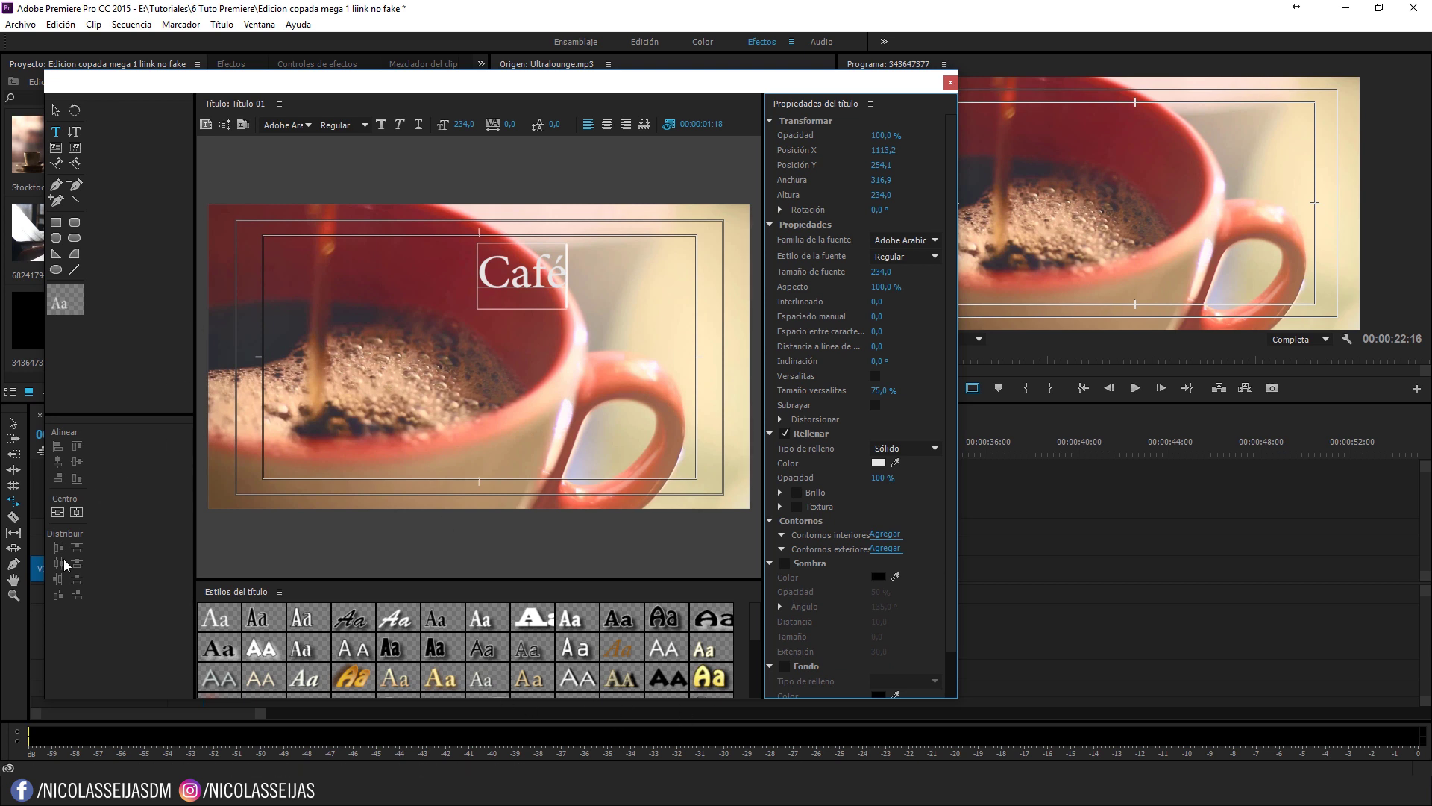
left_click(57, 512)
left_click(76, 512)
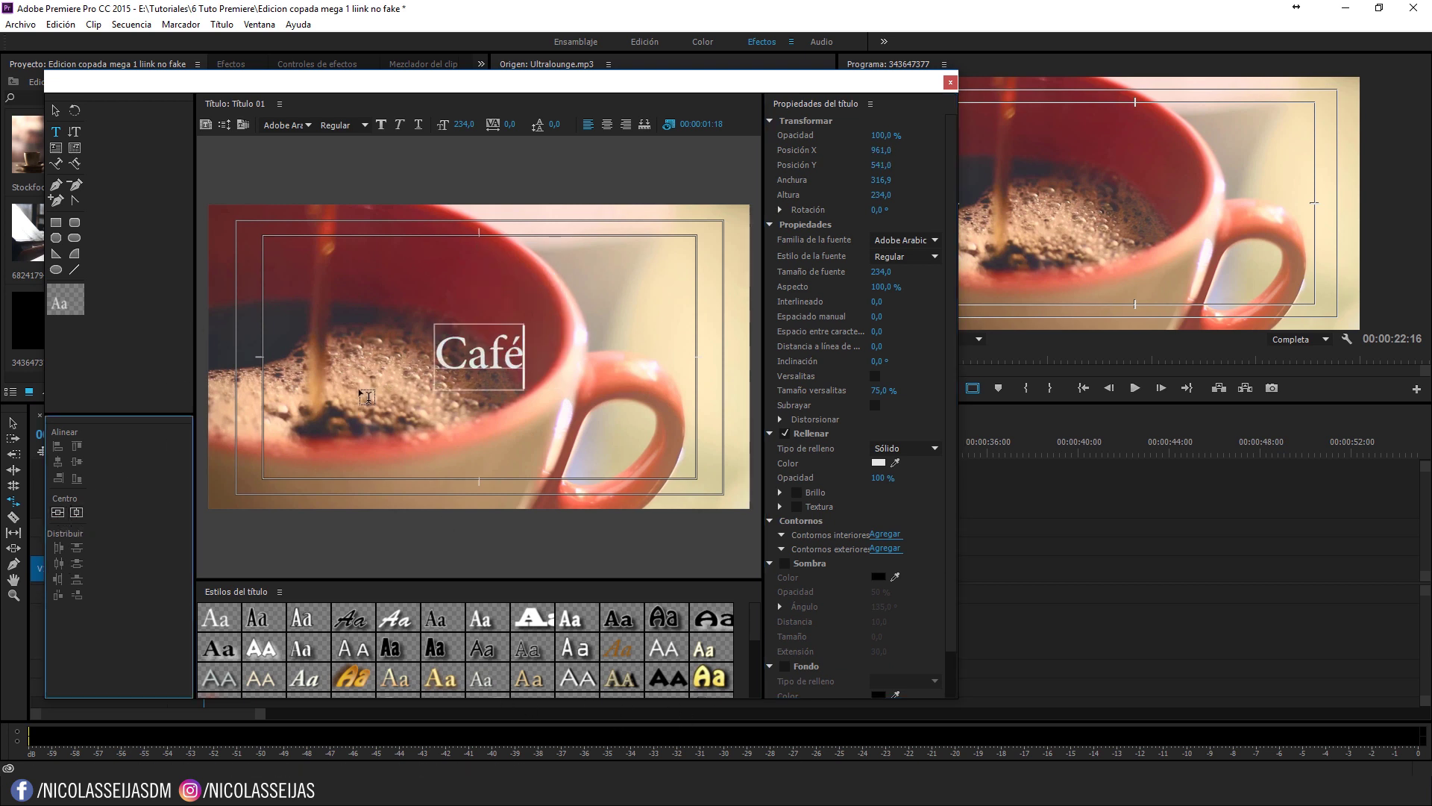
Step: Drag the Café text box up to the top edge of the frame
left_click(55, 110)
left_click(481, 366)
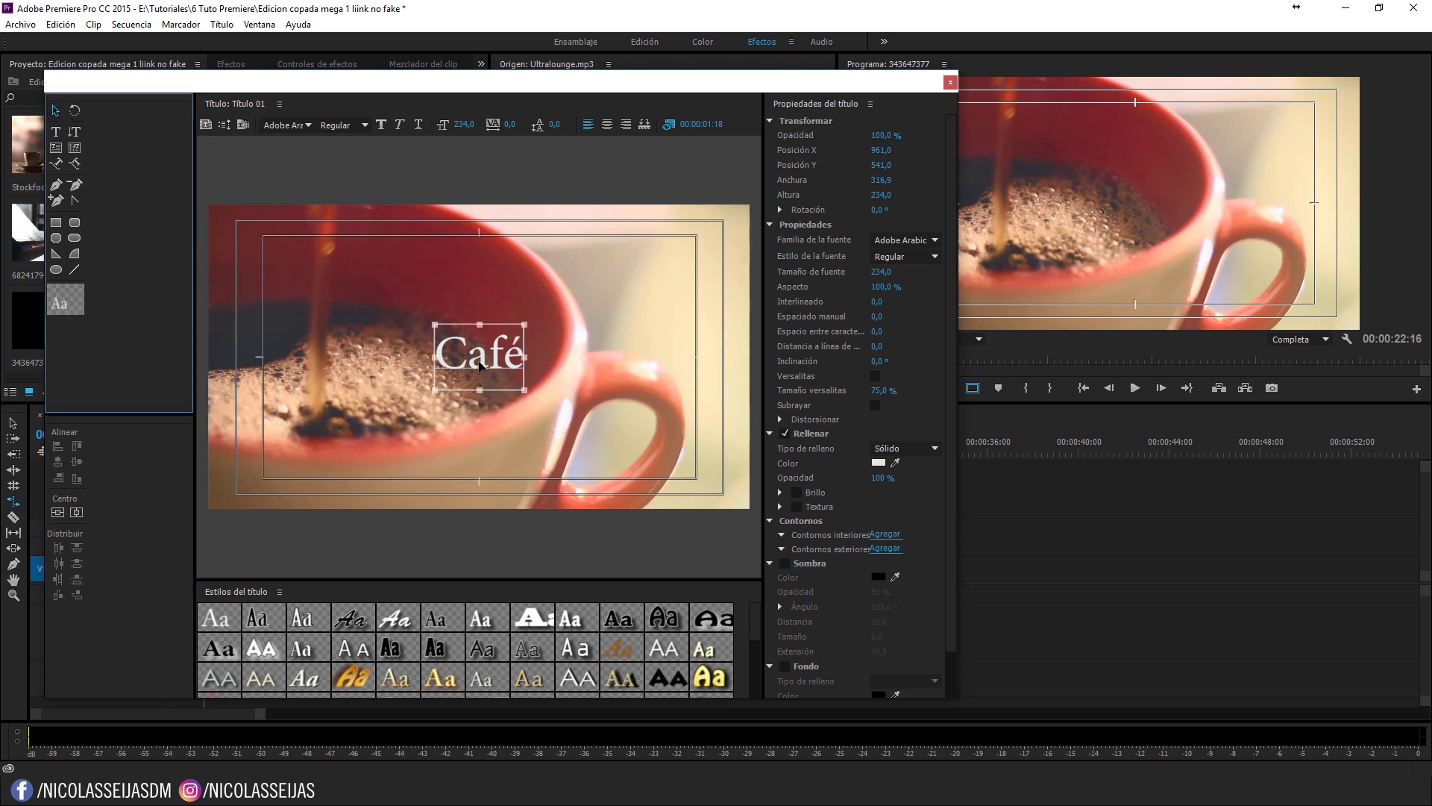
left_click_drag(485, 364, 485, 249)
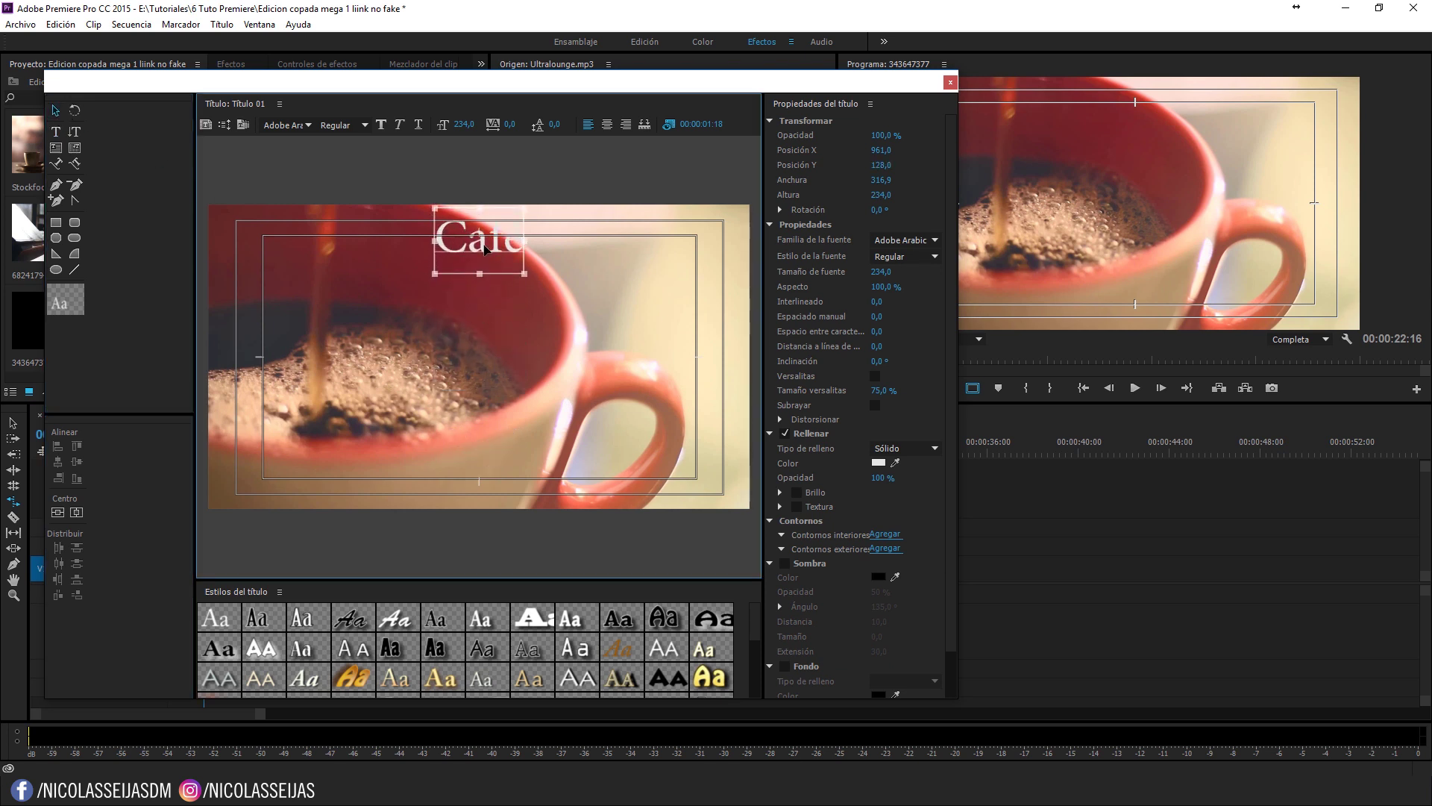
Step: Drop Título 01 onto Video 2 and extend its end to 00:00:14:03, then play it back
left_click(949, 85)
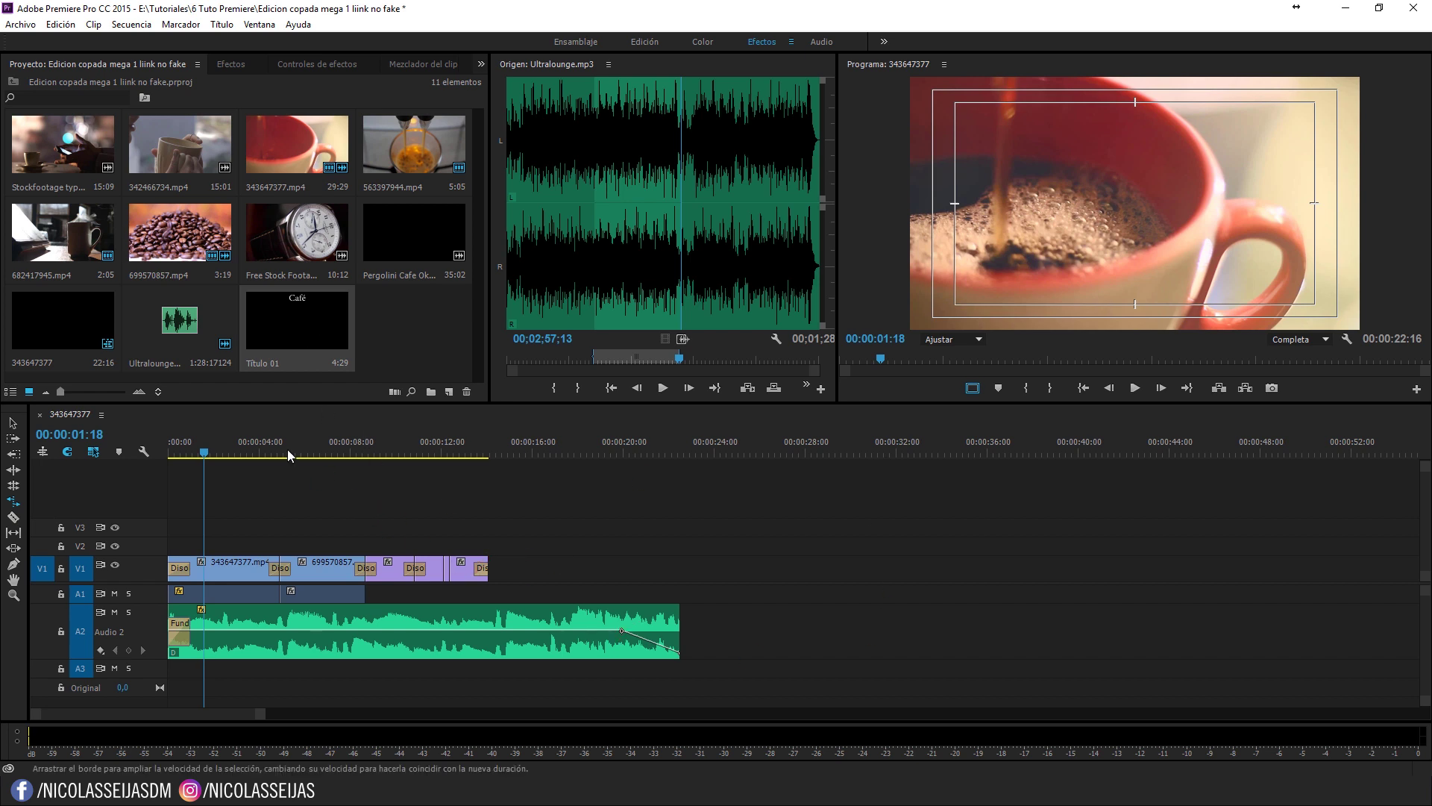
key("v")
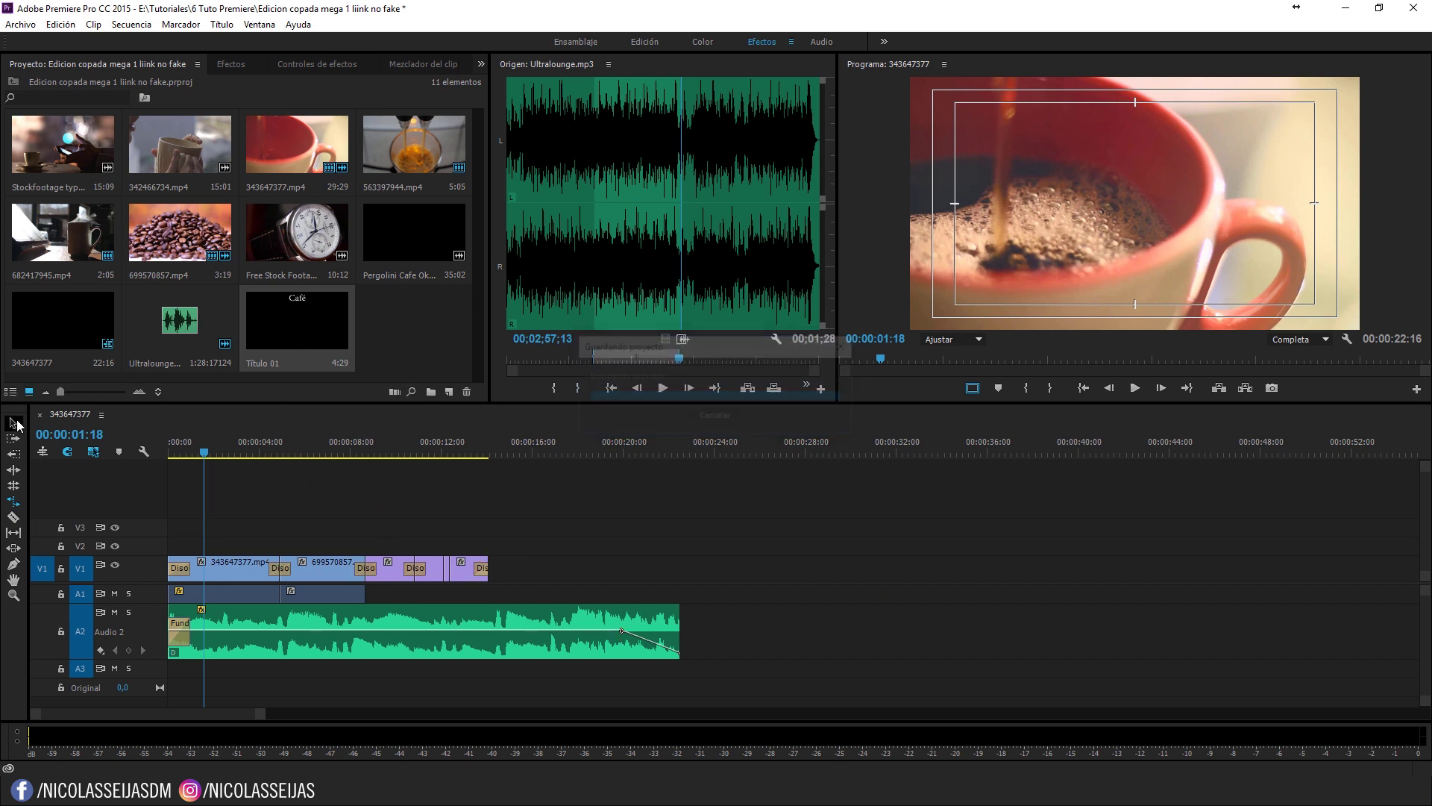
mouse_move(270, 330)
left_mouse_down()
mouse_move(210, 549)
mouse_move(173, 546)
left_mouse_up()
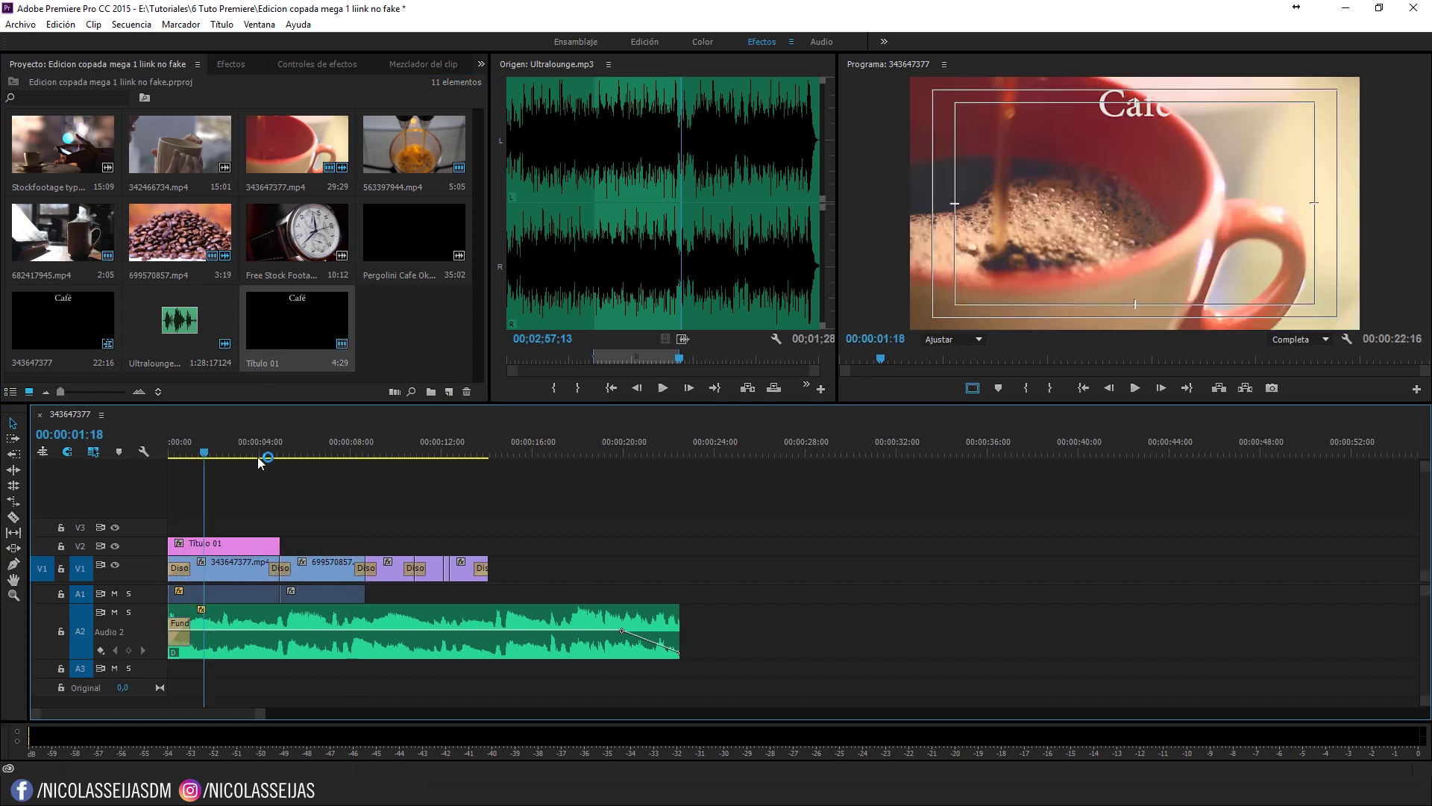
left_click_drag(213, 448, 296, 456)
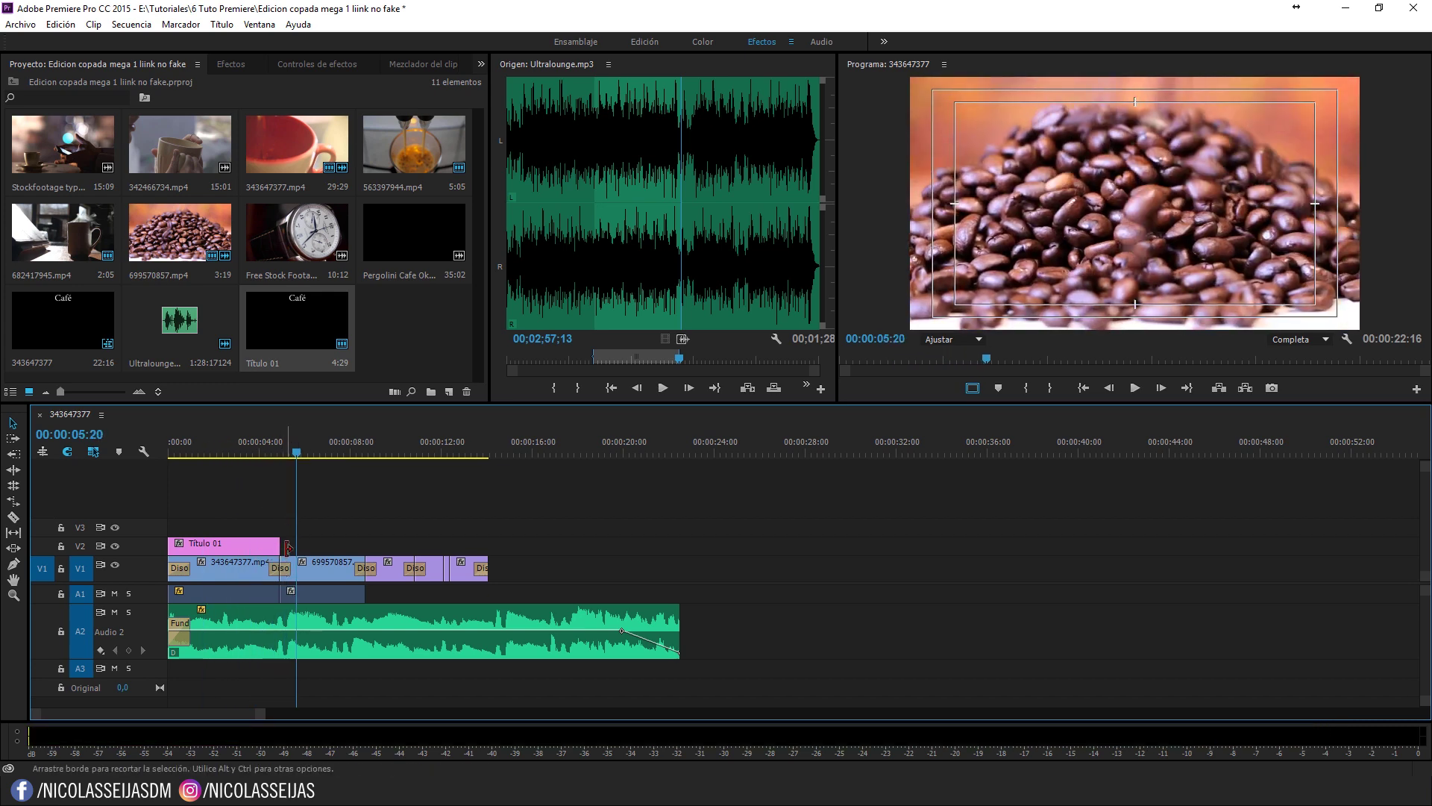
left_click_drag(276, 547, 488, 544)
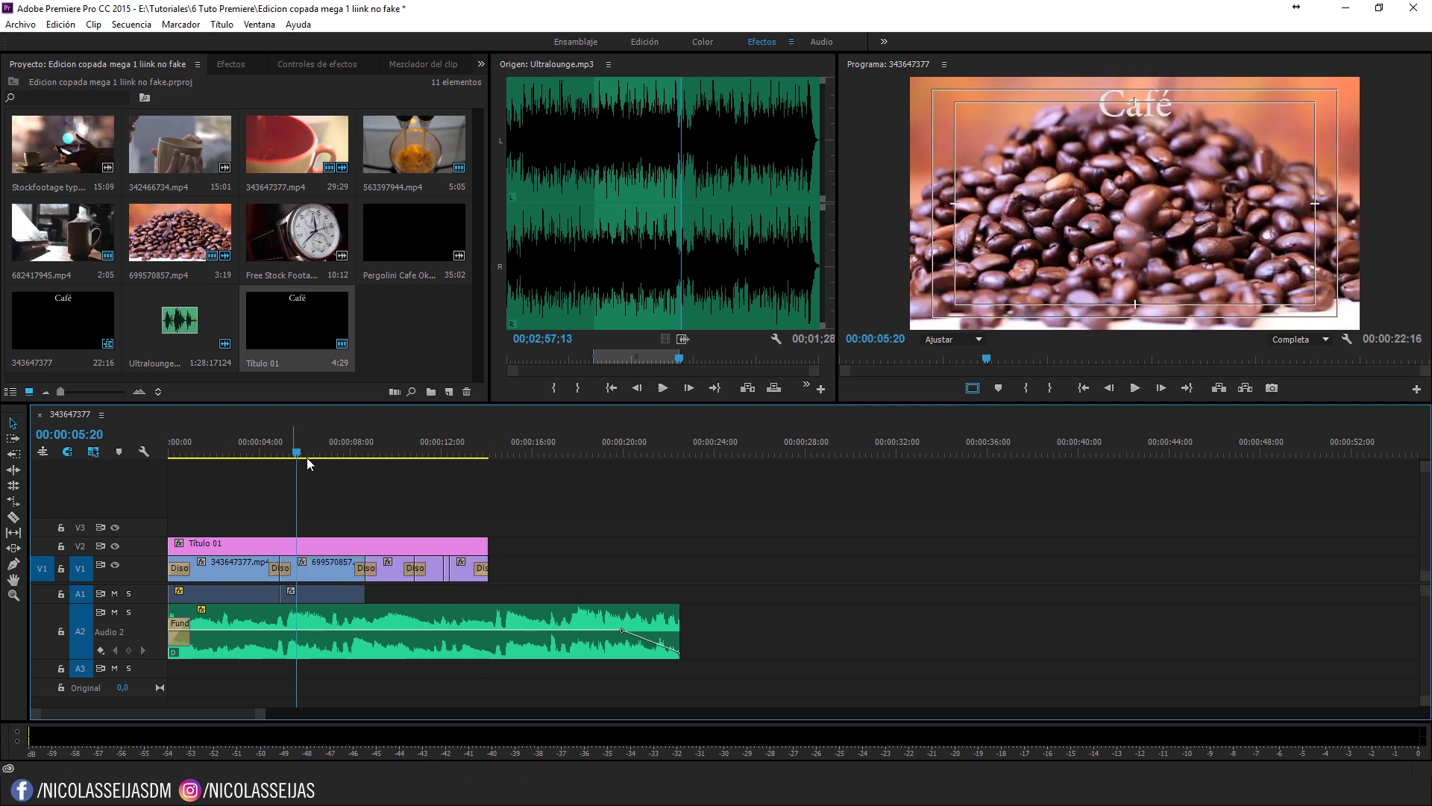
key("space")
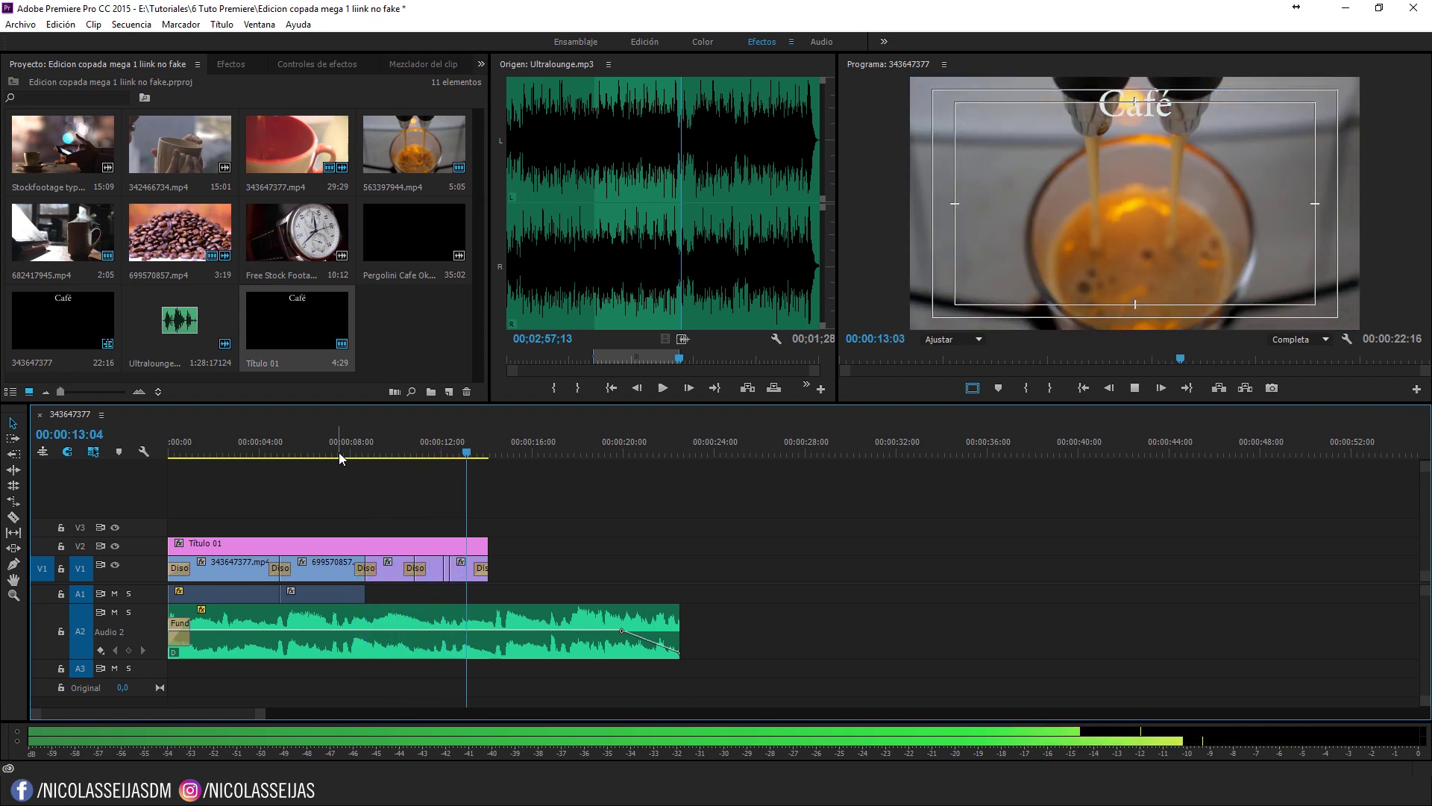
key("space")
Step: Retype Título 01's text as #COFFEE and centre it vertically and horizontally
double_click(373, 542)
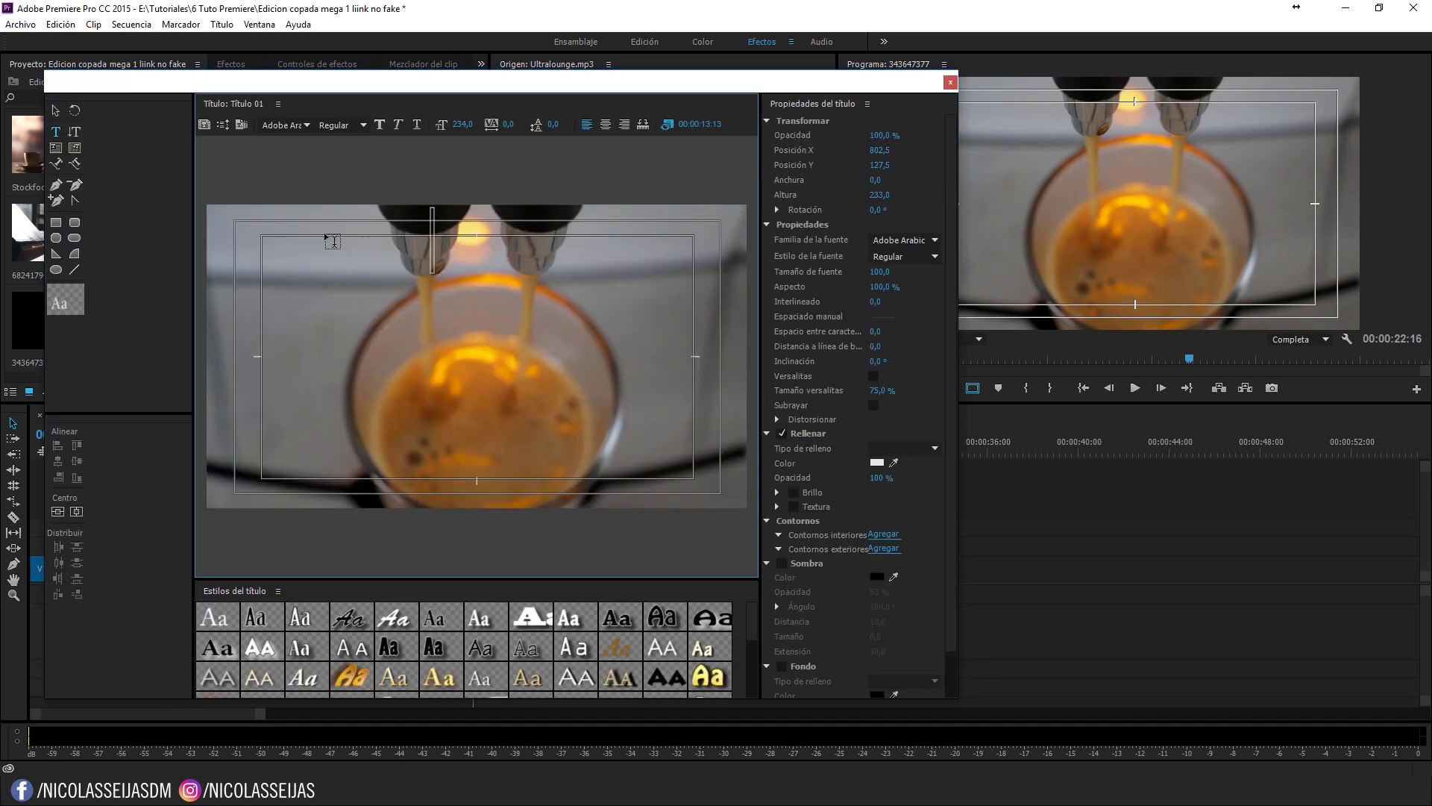
type("#")
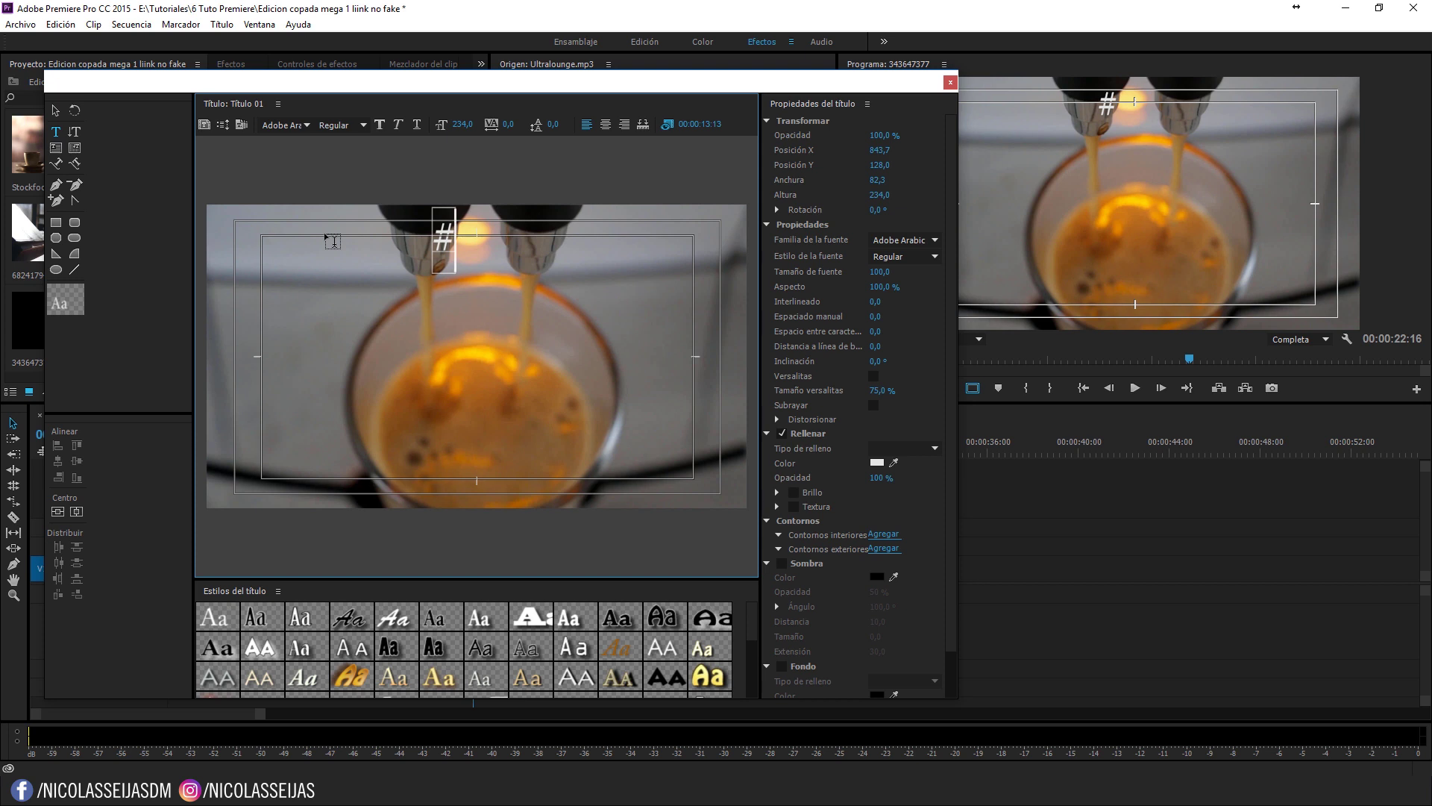
type("C")
type("OFFEE")
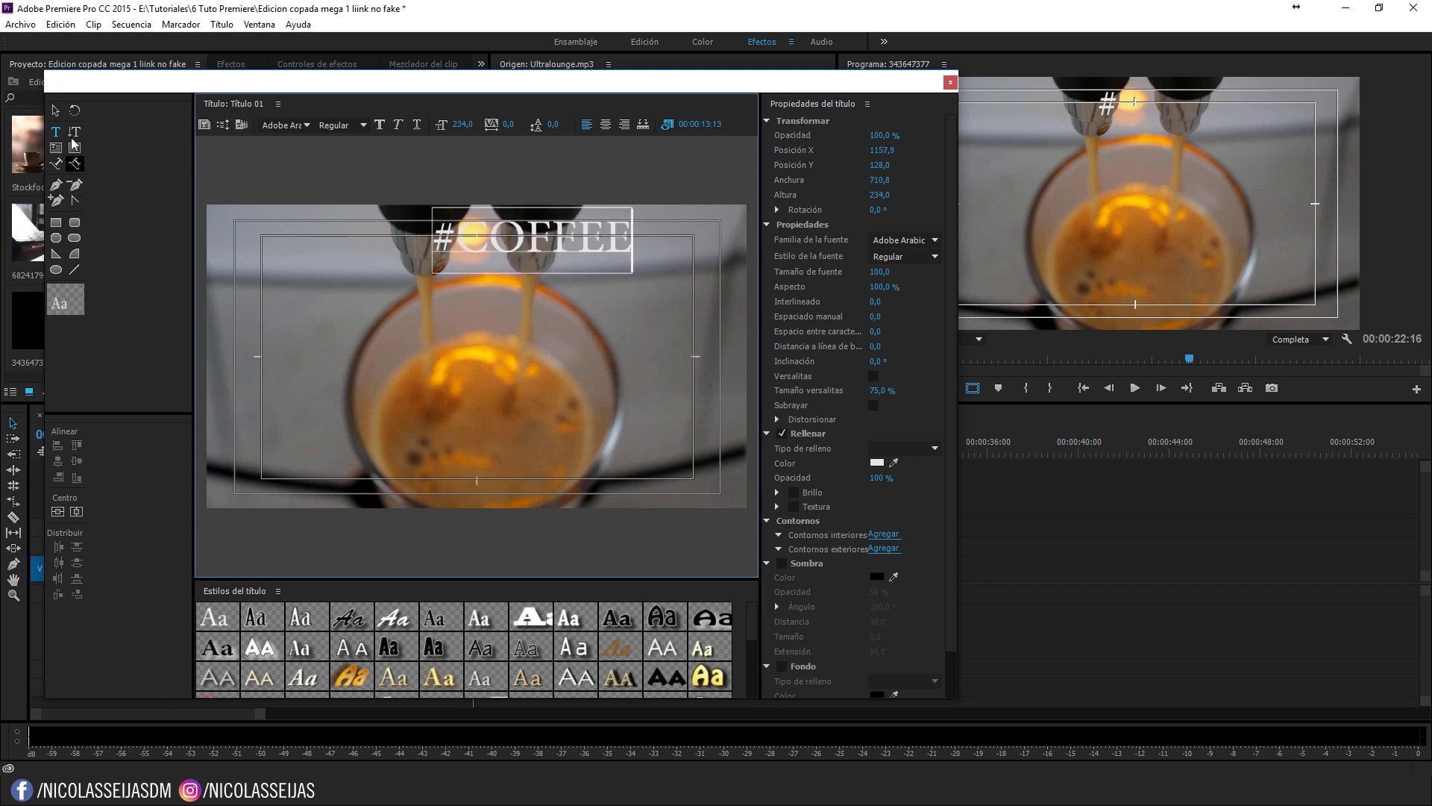
left_click(56, 111)
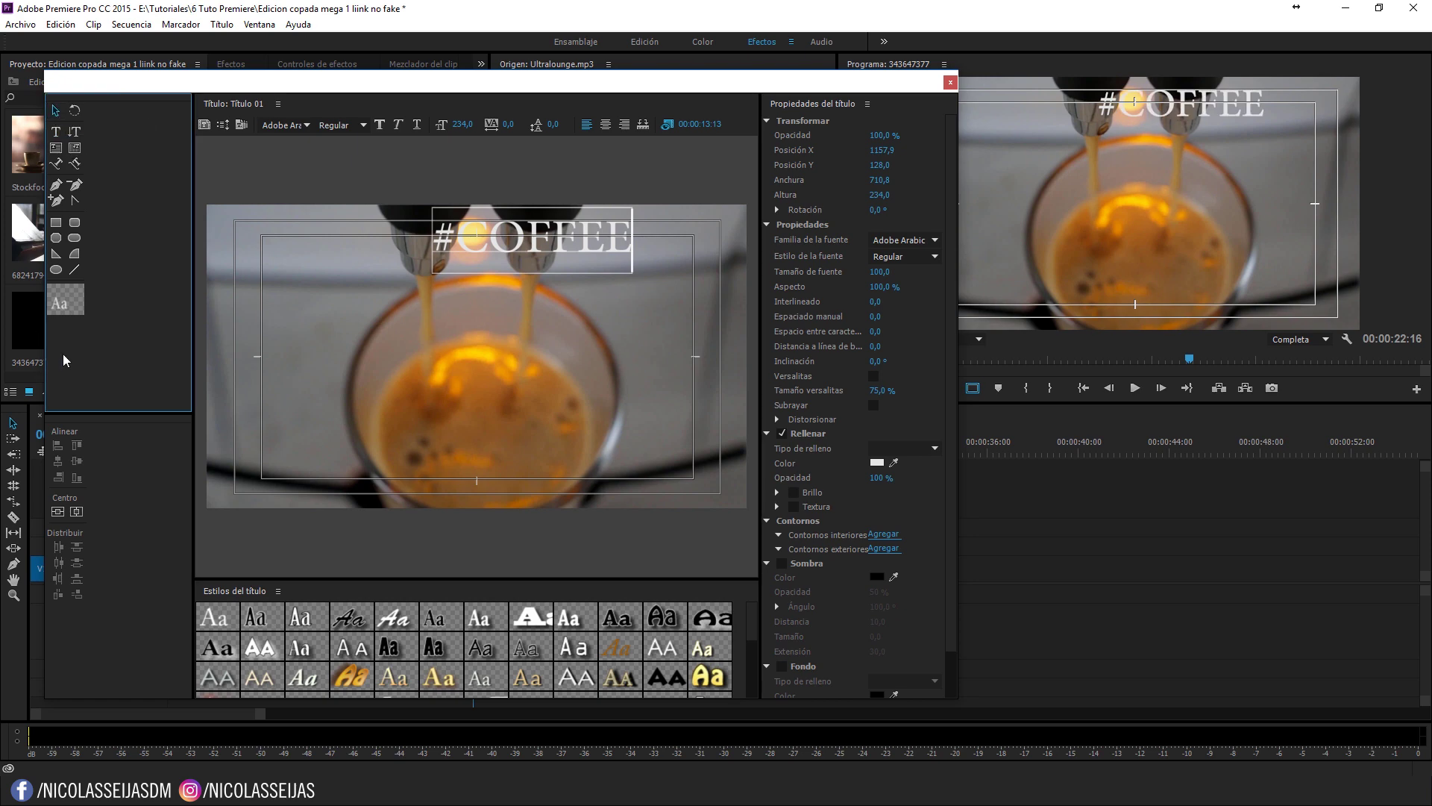
left_click(58, 511)
left_click(76, 512)
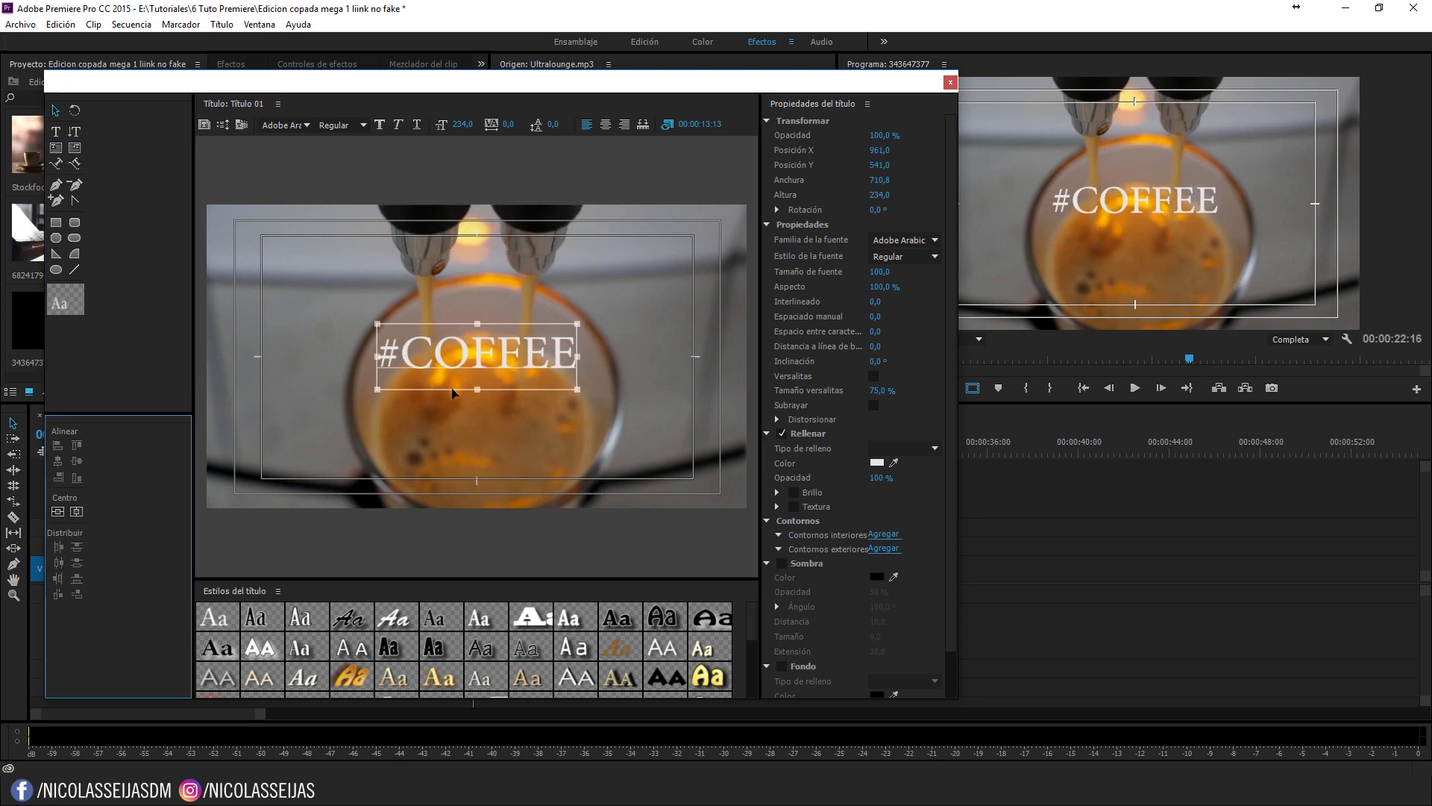
left_click(950, 82)
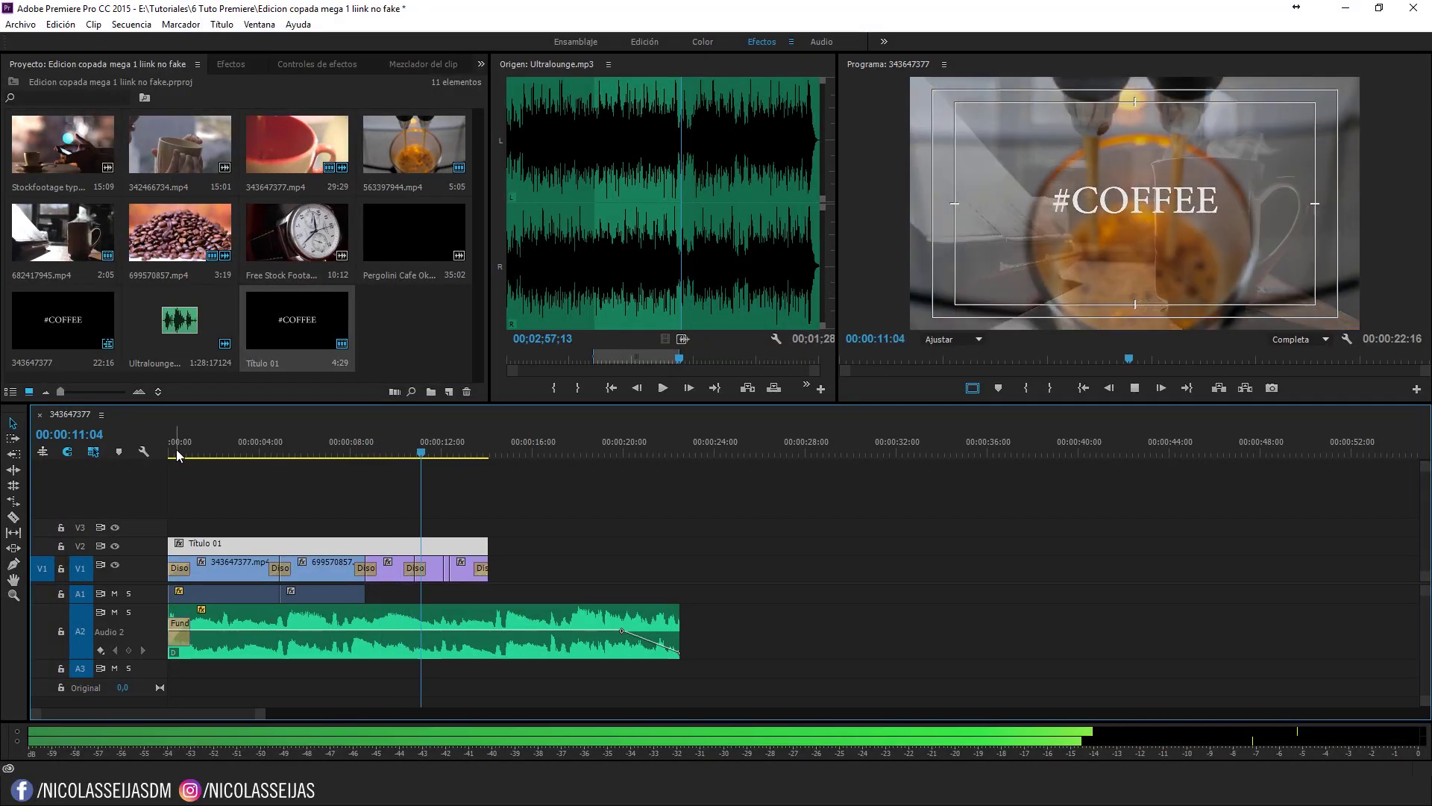
key("space")
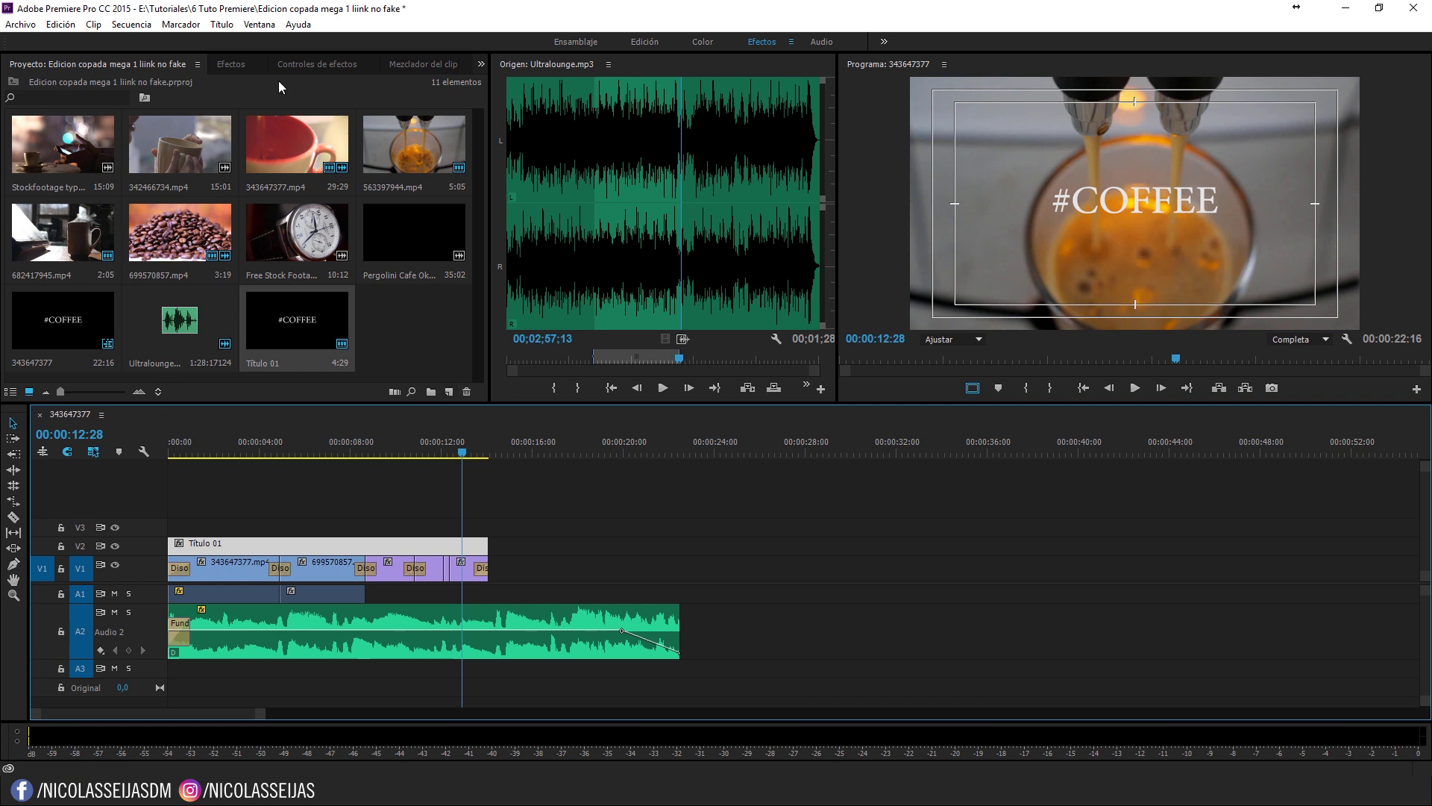
Step: Apply Blanco y negro from Efectos de vídeo > Control de imagen to the last V1 clip
left_click(230, 64)
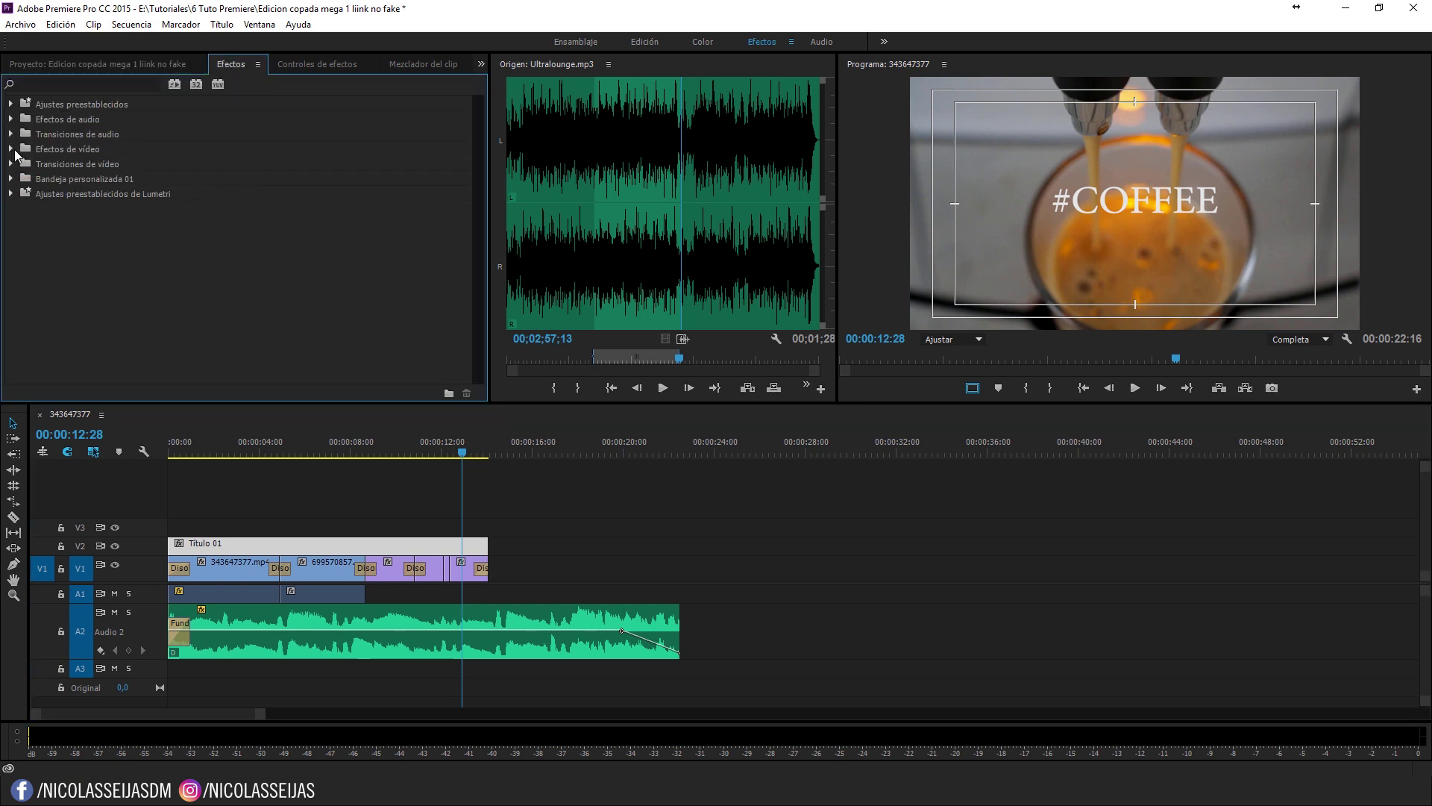
left_click(15, 150)
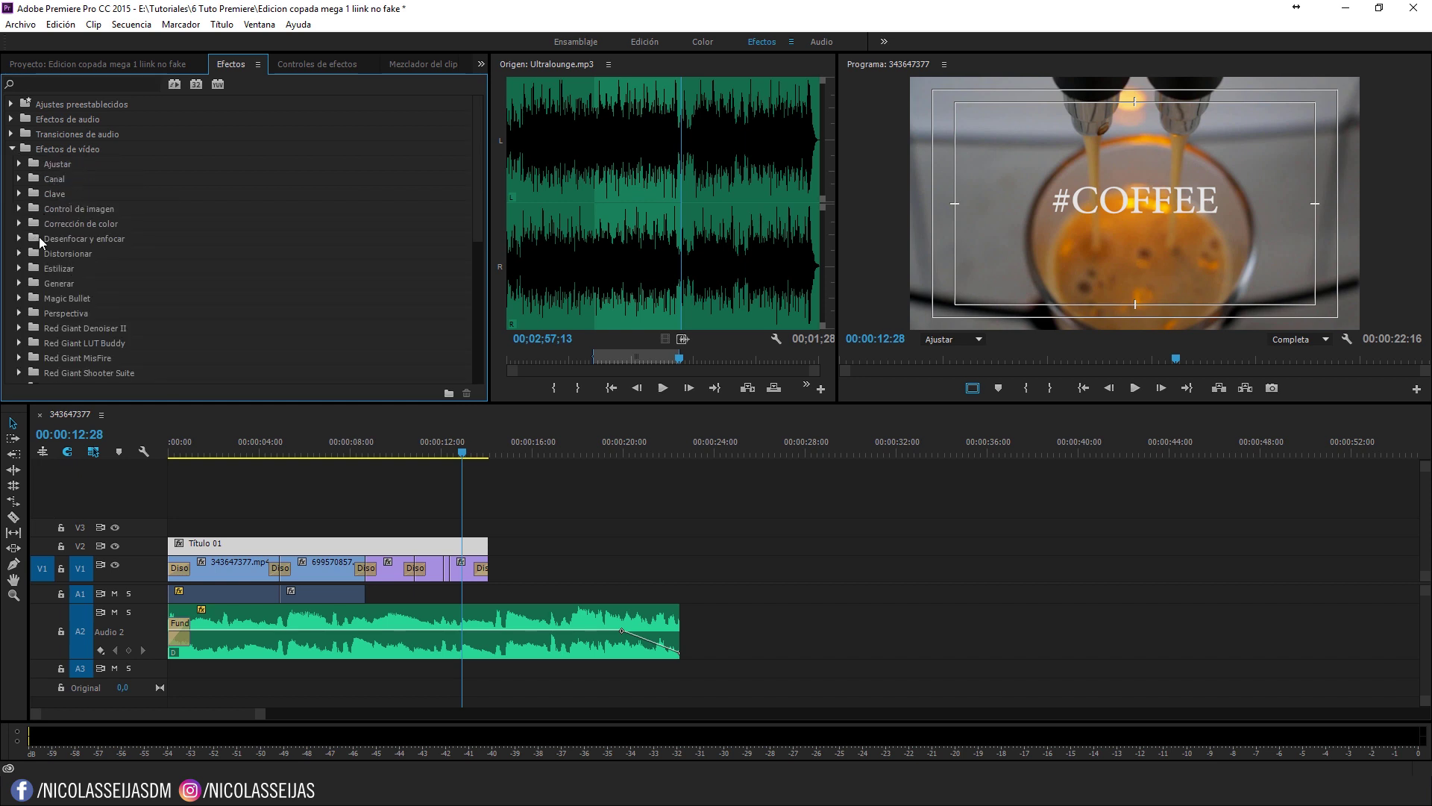
left_click(21, 209)
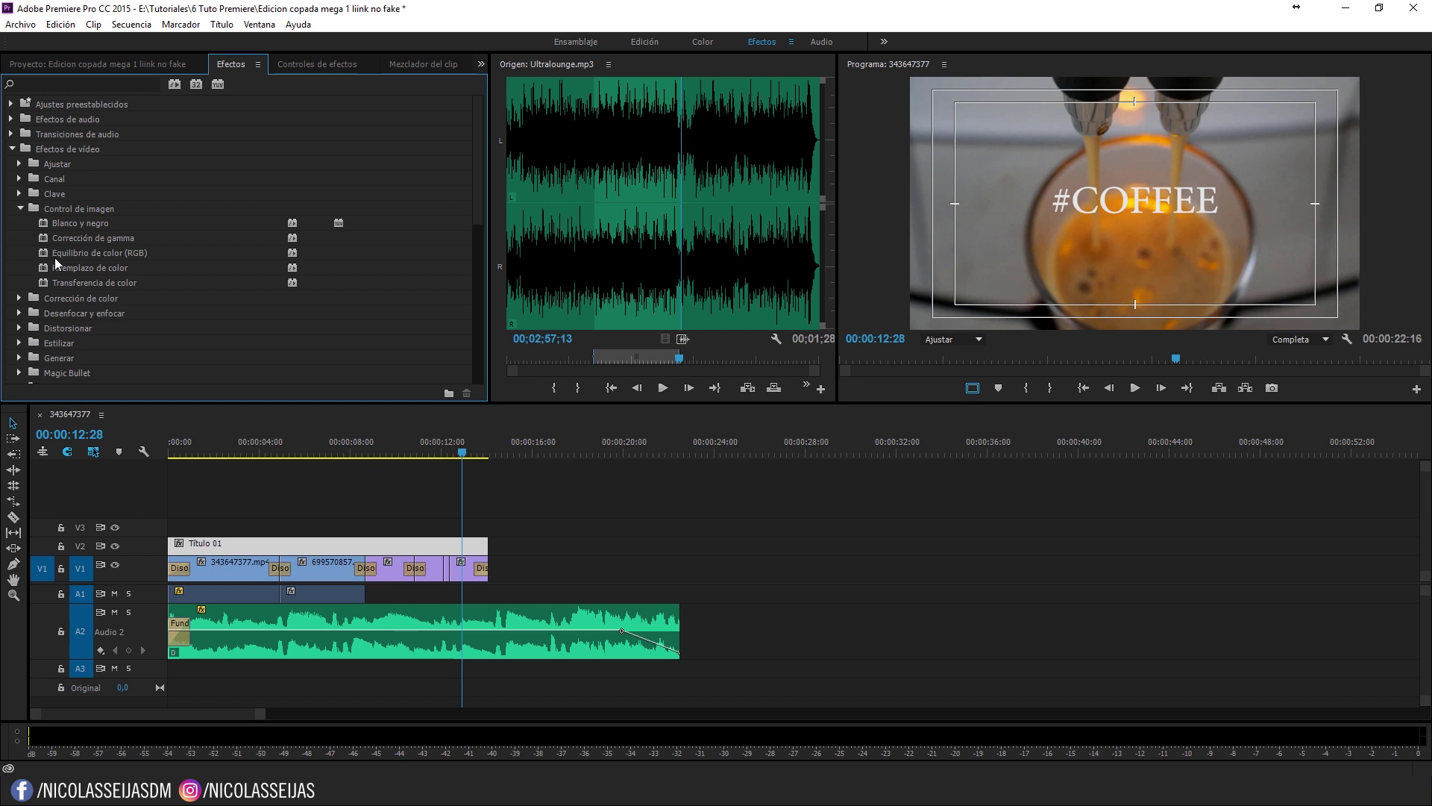
left_click_drag(79, 222, 468, 573)
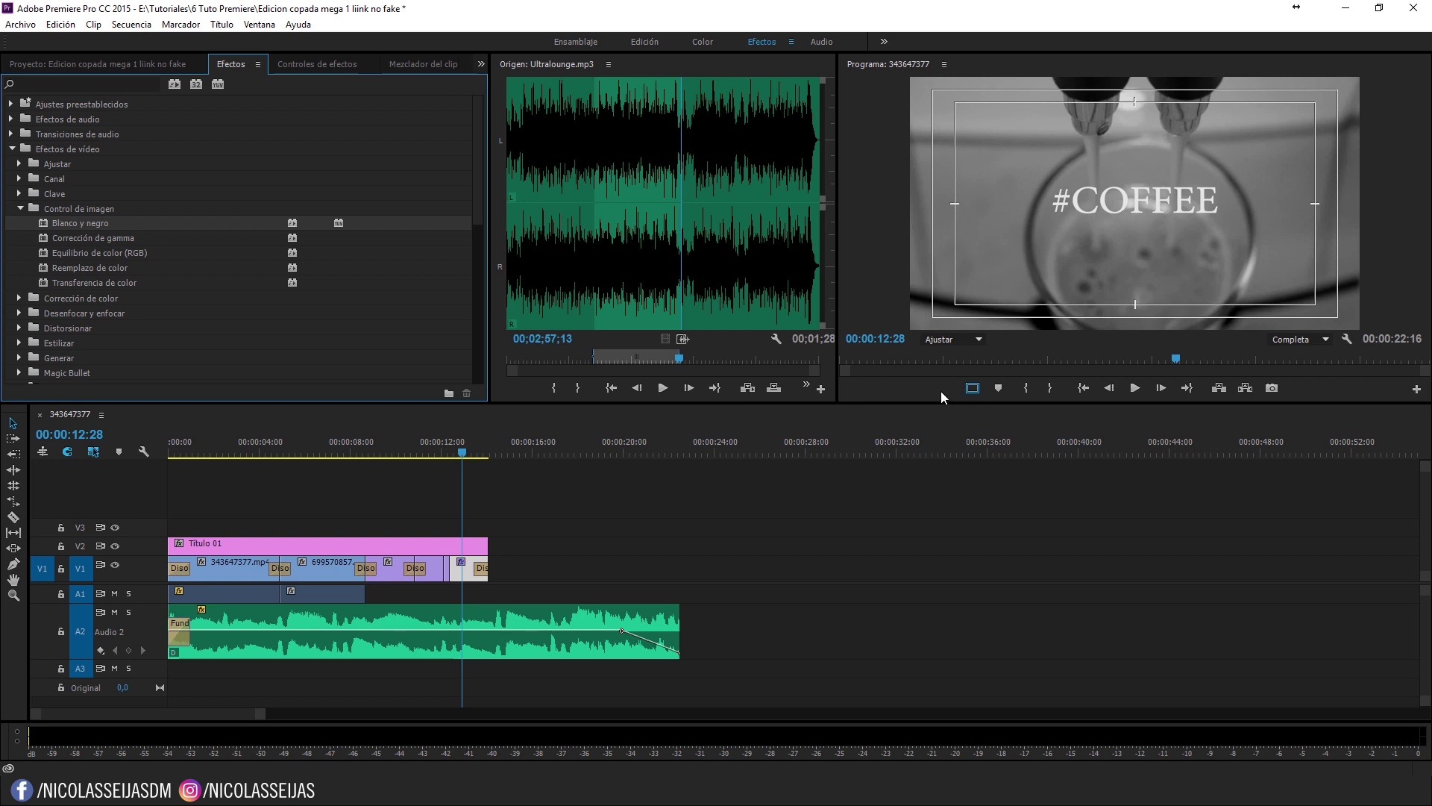
left_click(34, 64)
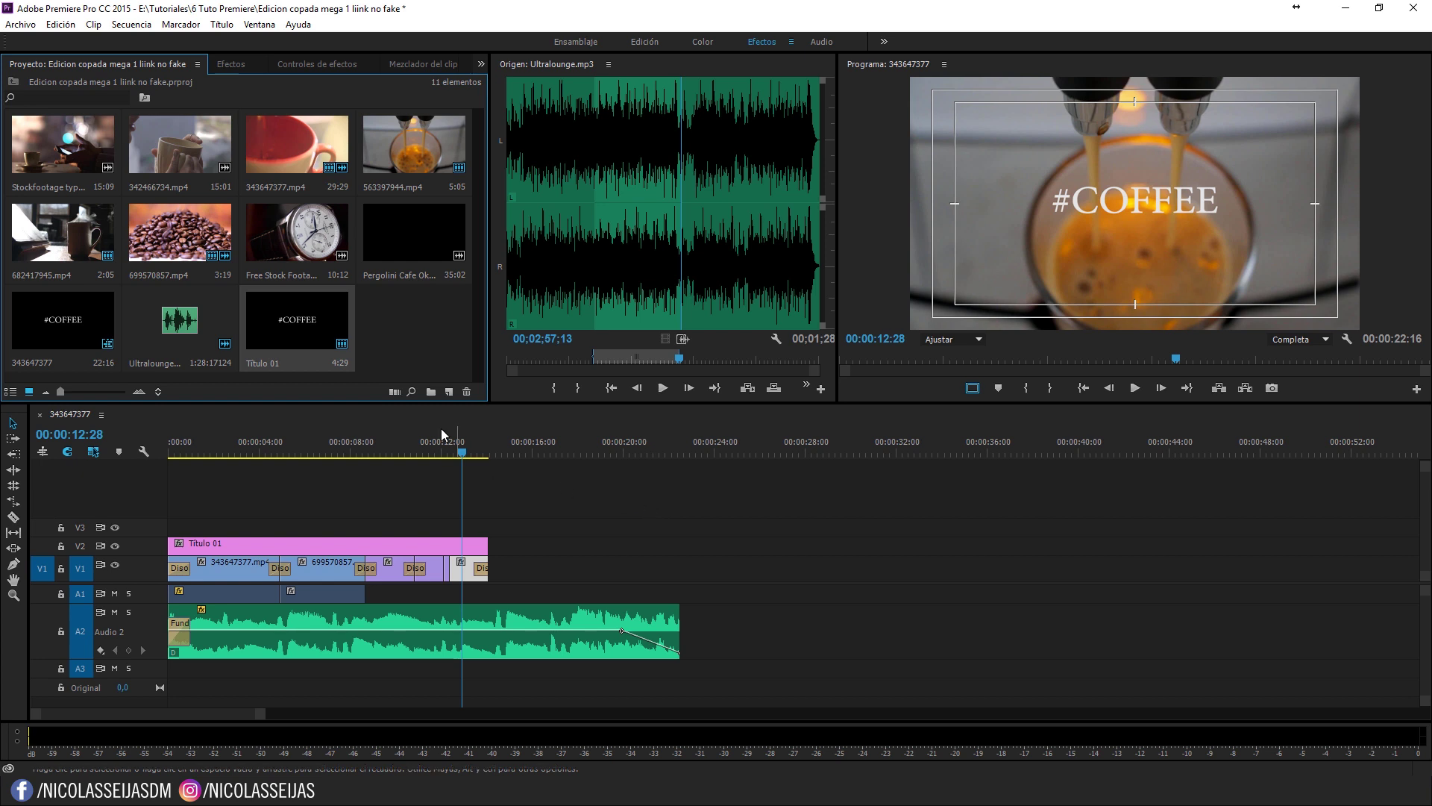
Step: Create a 1920×1080 Capa de ajuste and place it on V3 spanning the montage to 00:00:14:02
left_click(448, 391)
left_click(525, 446)
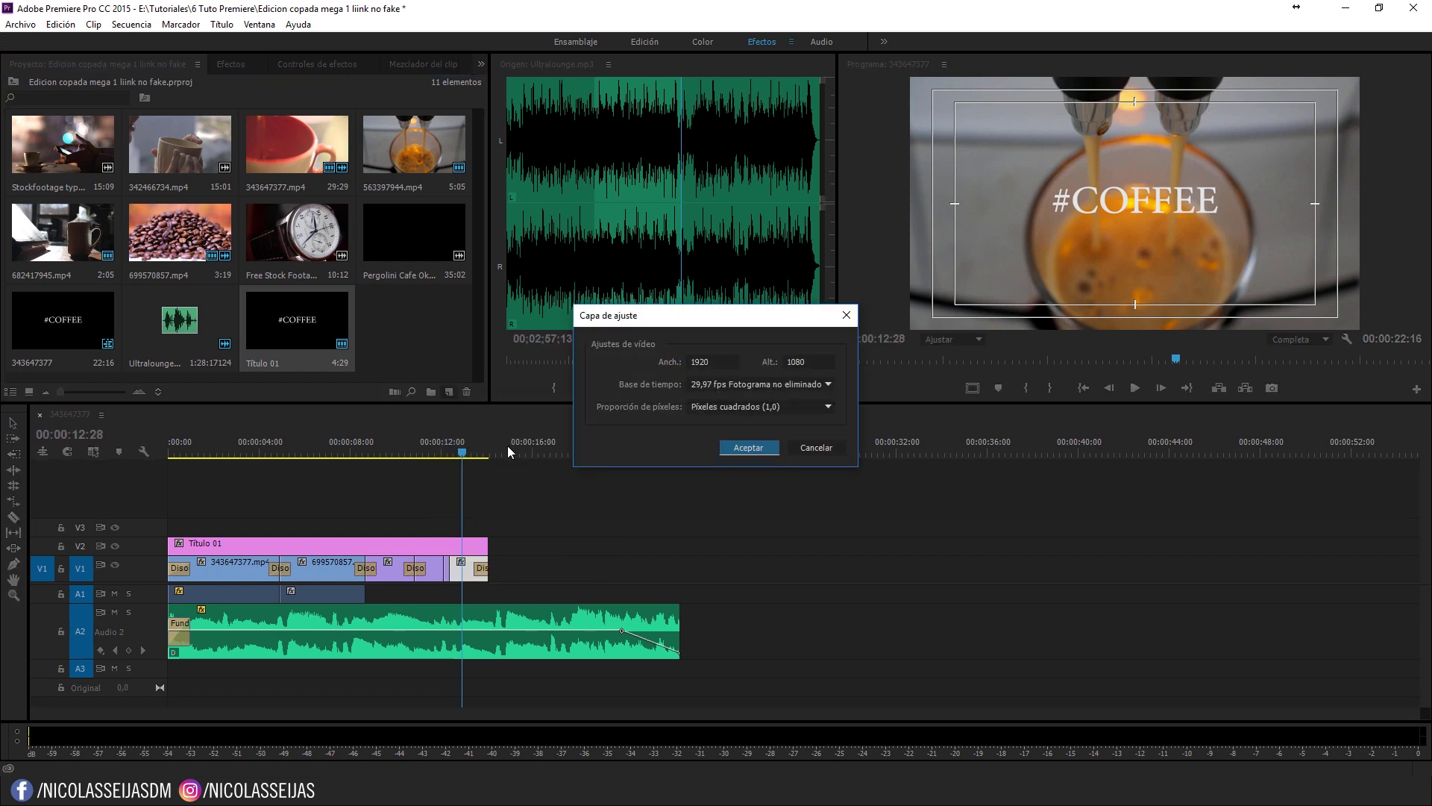
left_click(754, 447)
mouse_move(414, 326)
left_mouse_down()
mouse_move(302, 525)
mouse_move(485, 521)
left_mouse_up()
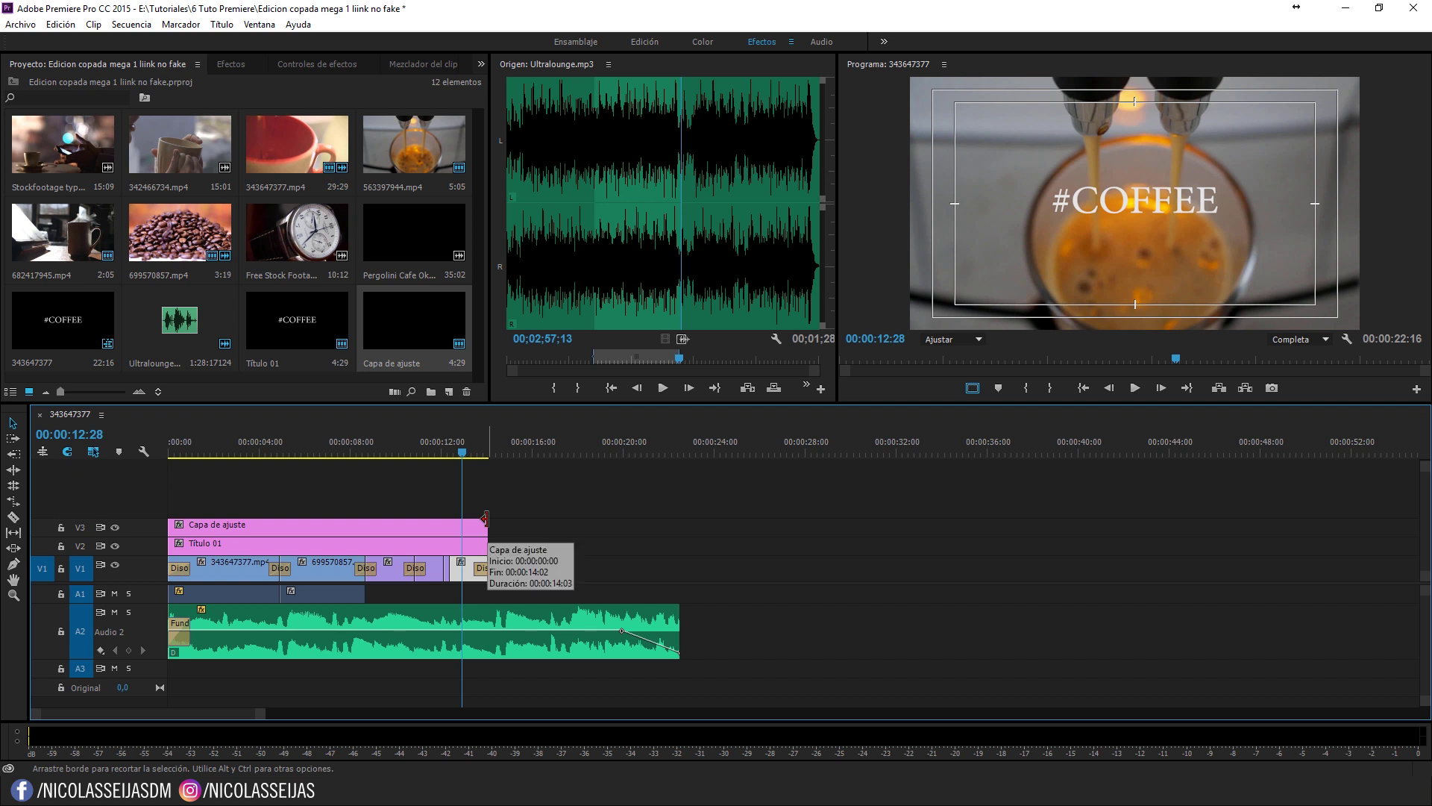
left_click(476, 526)
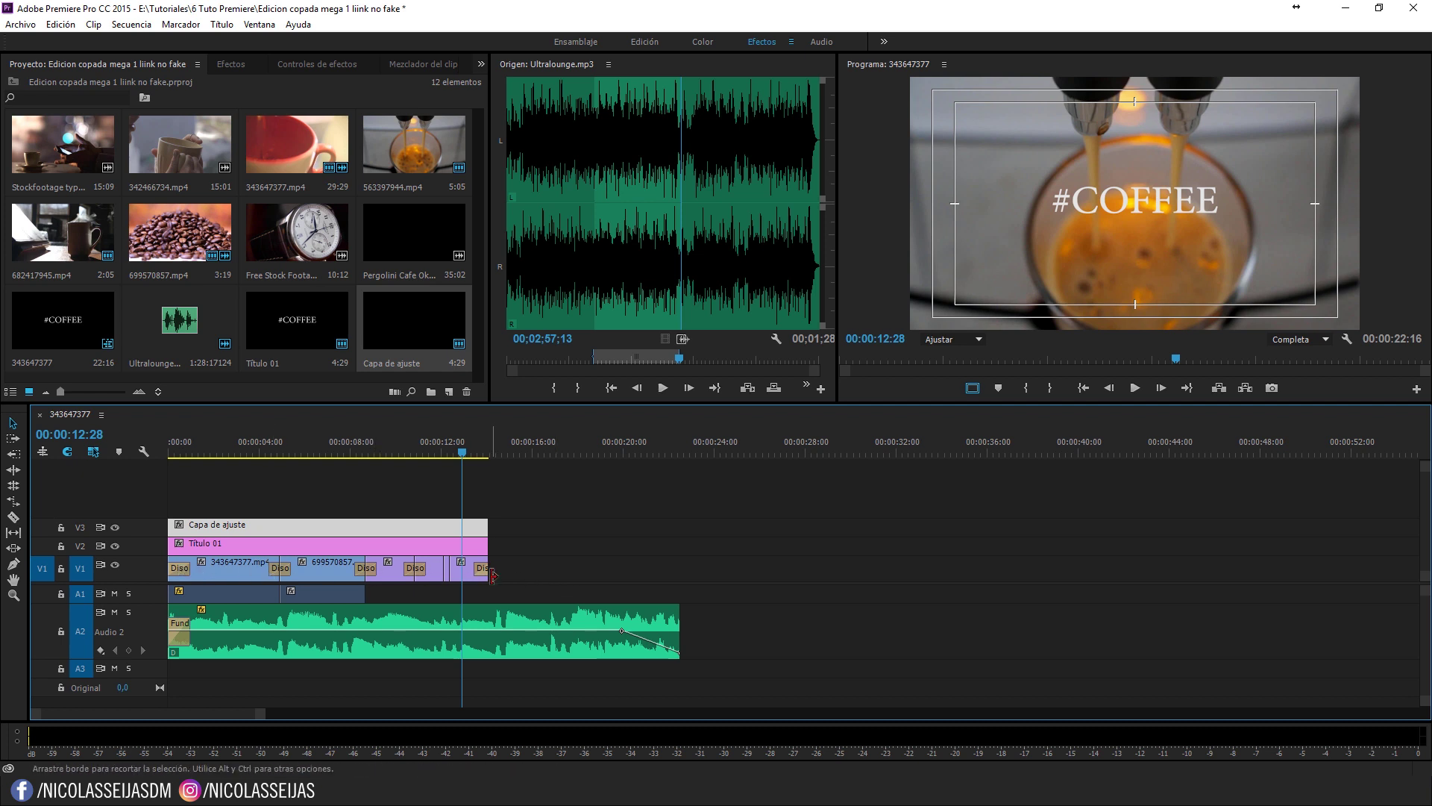
left_click(227, 64)
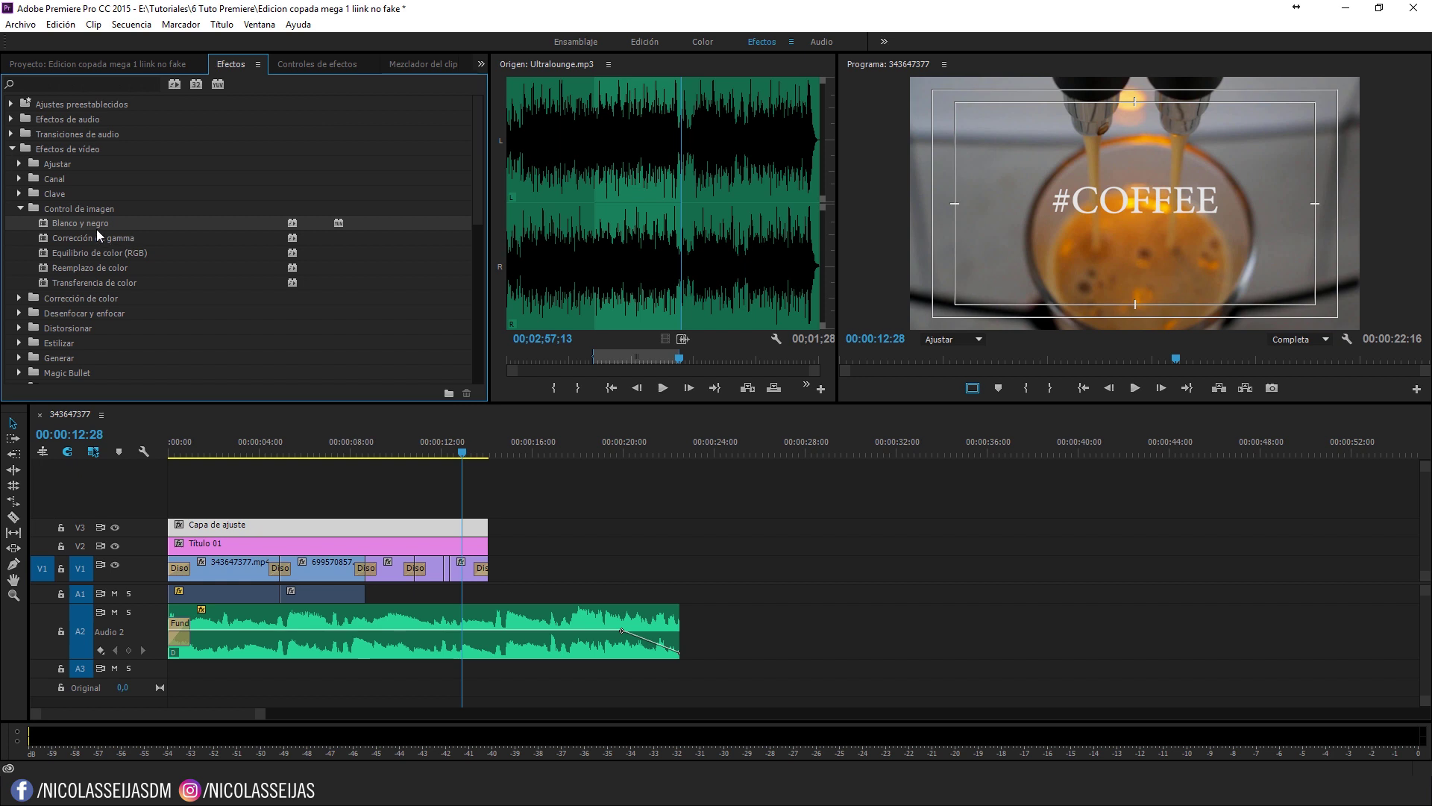
Step: Apply Blanco y negro to the adjustment layer and scrub the montage to check it
left_click_drag(96, 230, 396, 529)
left_click_drag(174, 452, 464, 455)
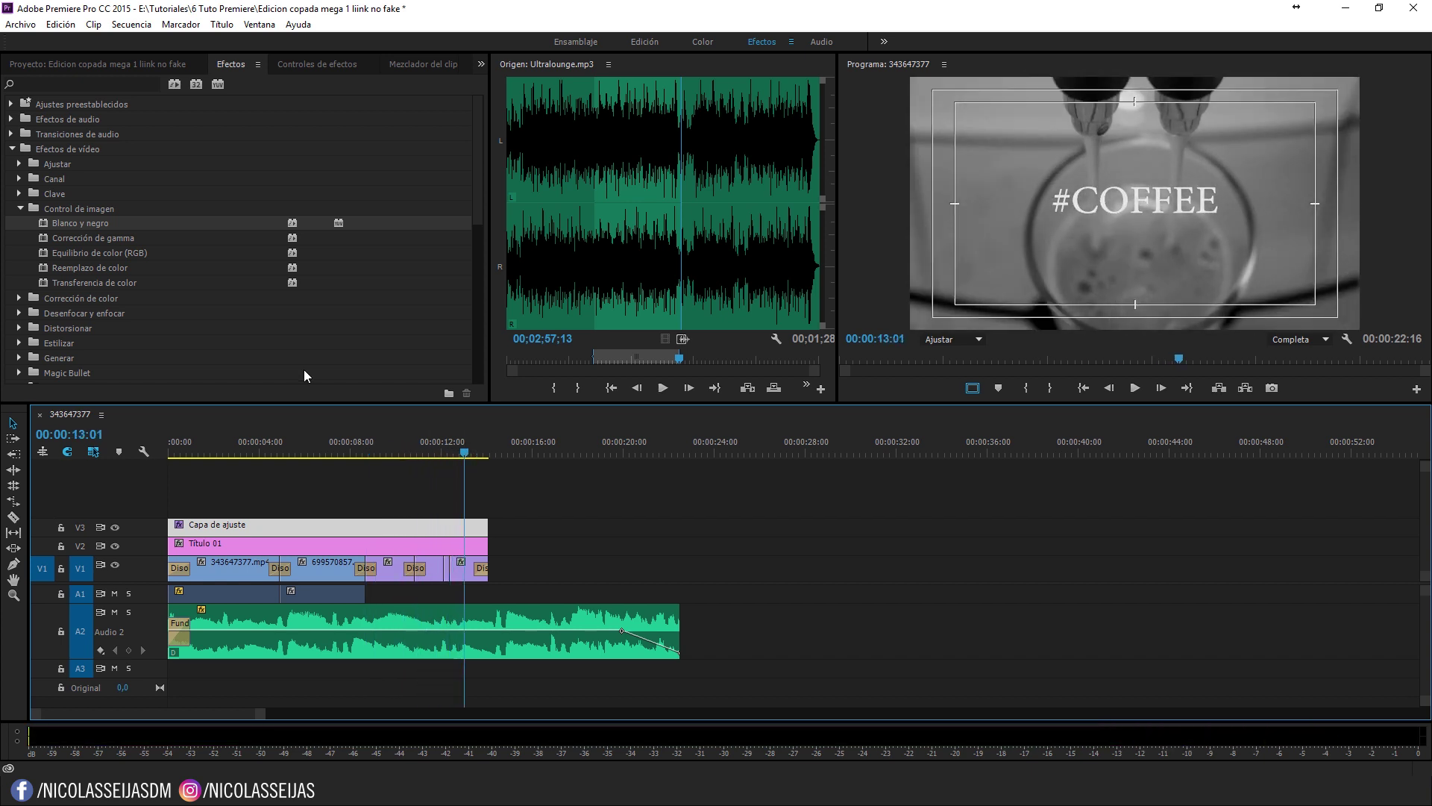
left_click(21, 209)
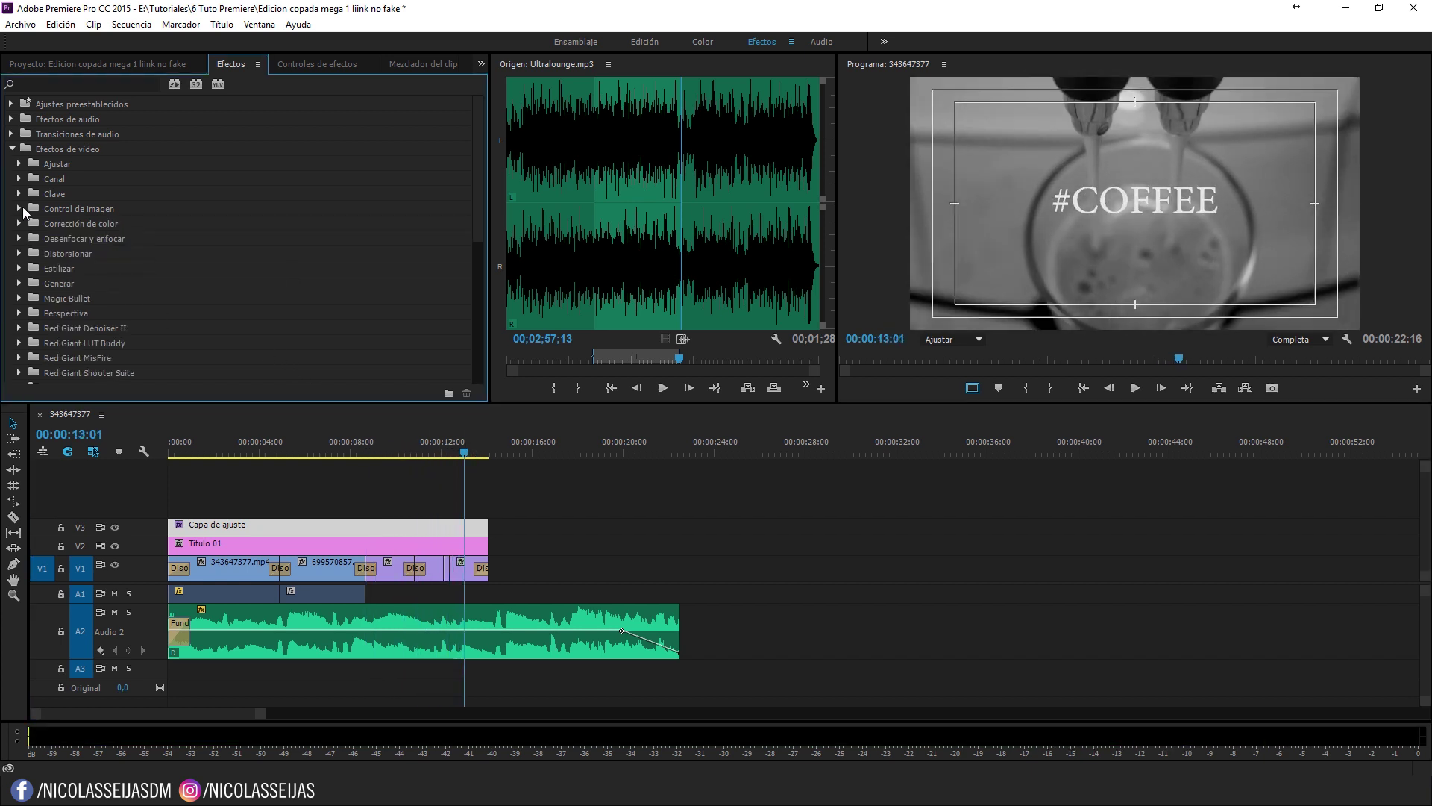
left_click(21, 194)
left_click(20, 194)
left_click(21, 254)
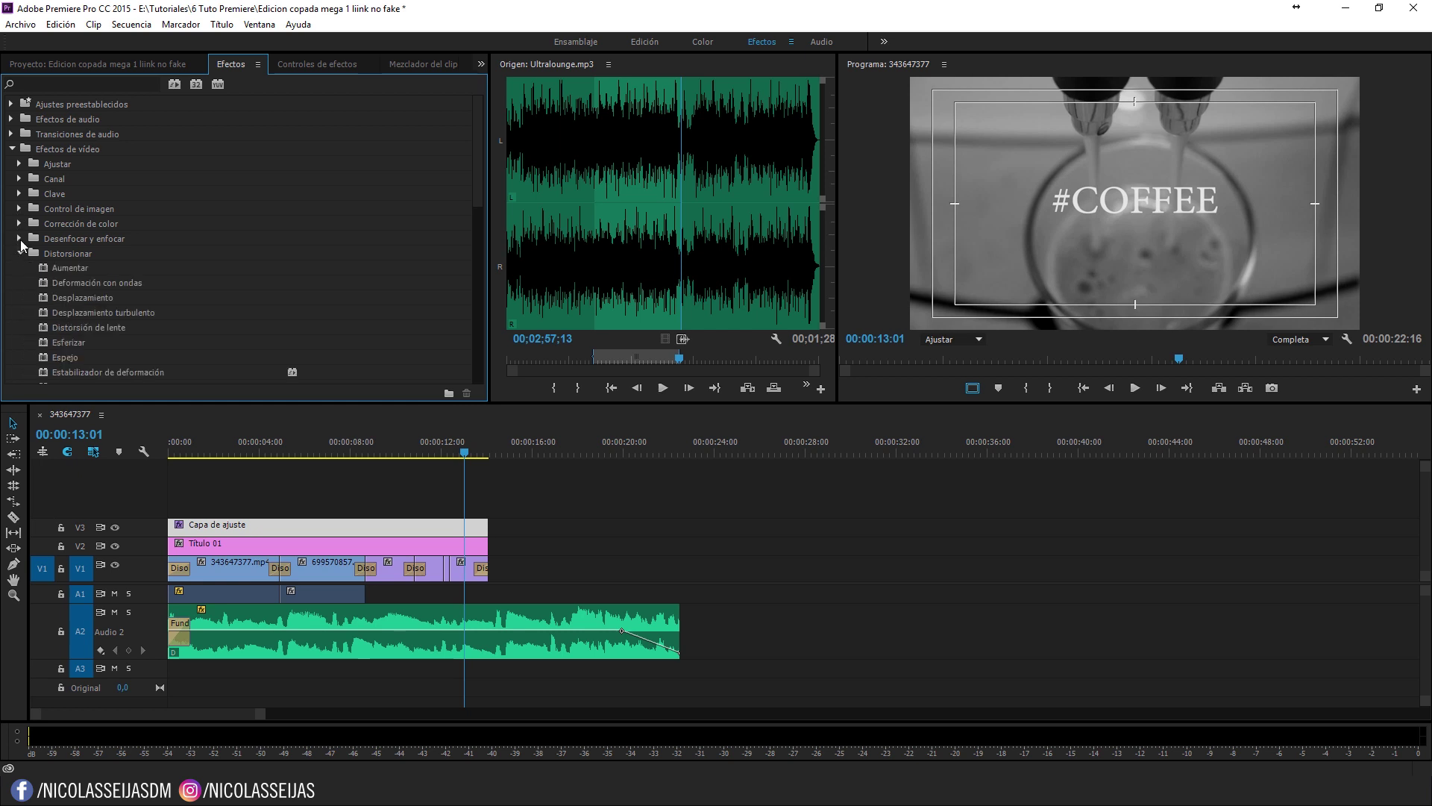
left_click(19, 239)
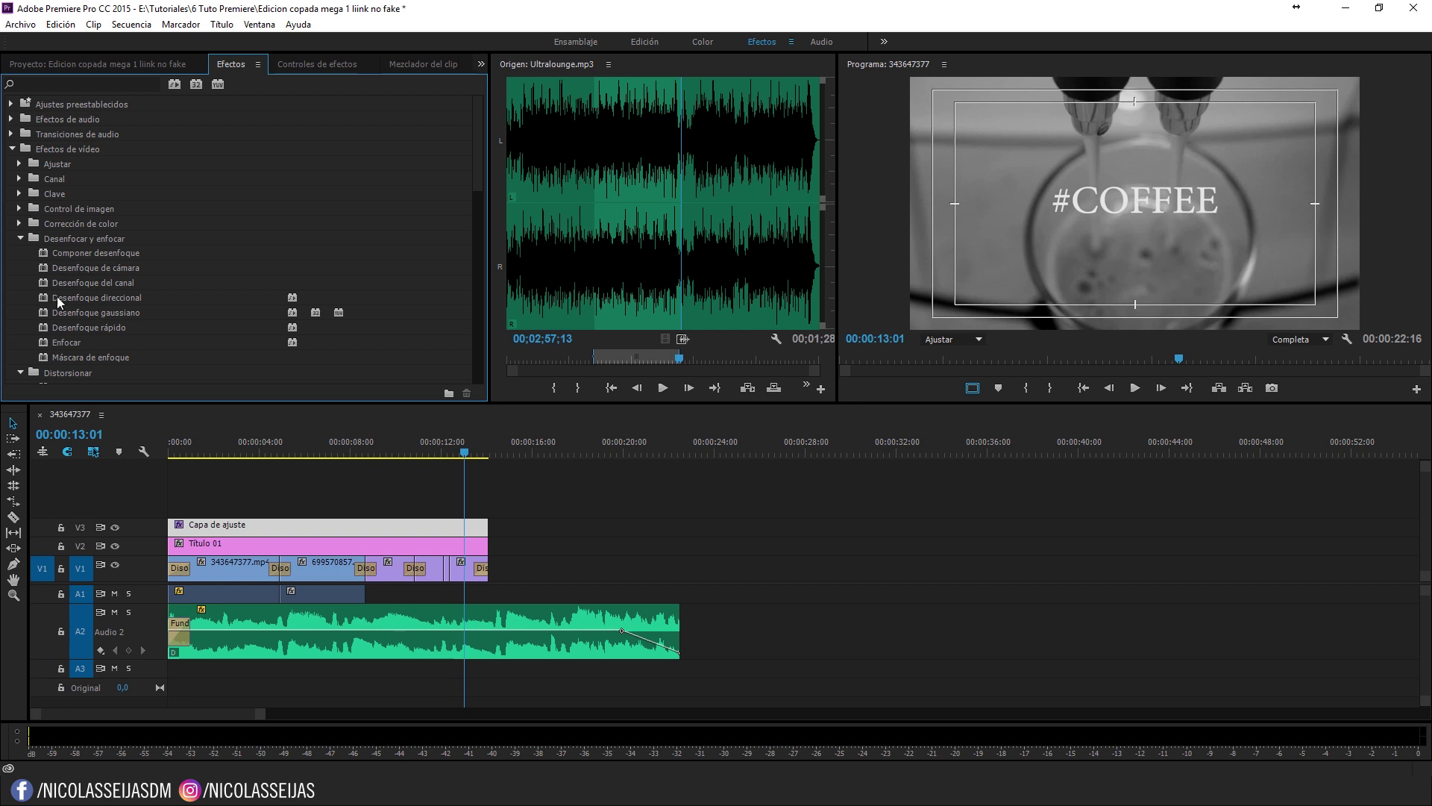
Step: Add Desenfoque gaussiano to the adjustment layer, test blur amounts, then delete it
left_click_drag(65, 312, 341, 531)
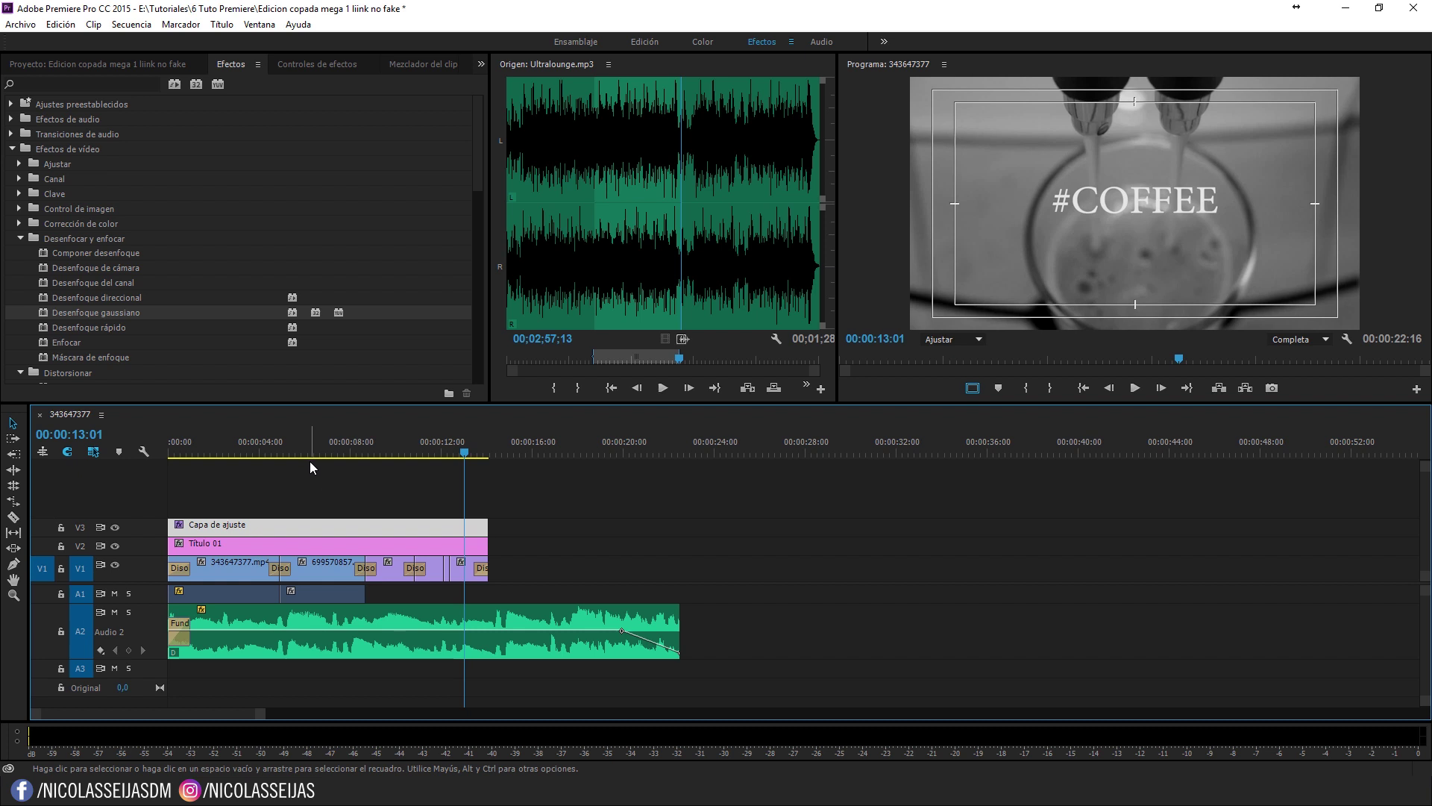
left_click(297, 64)
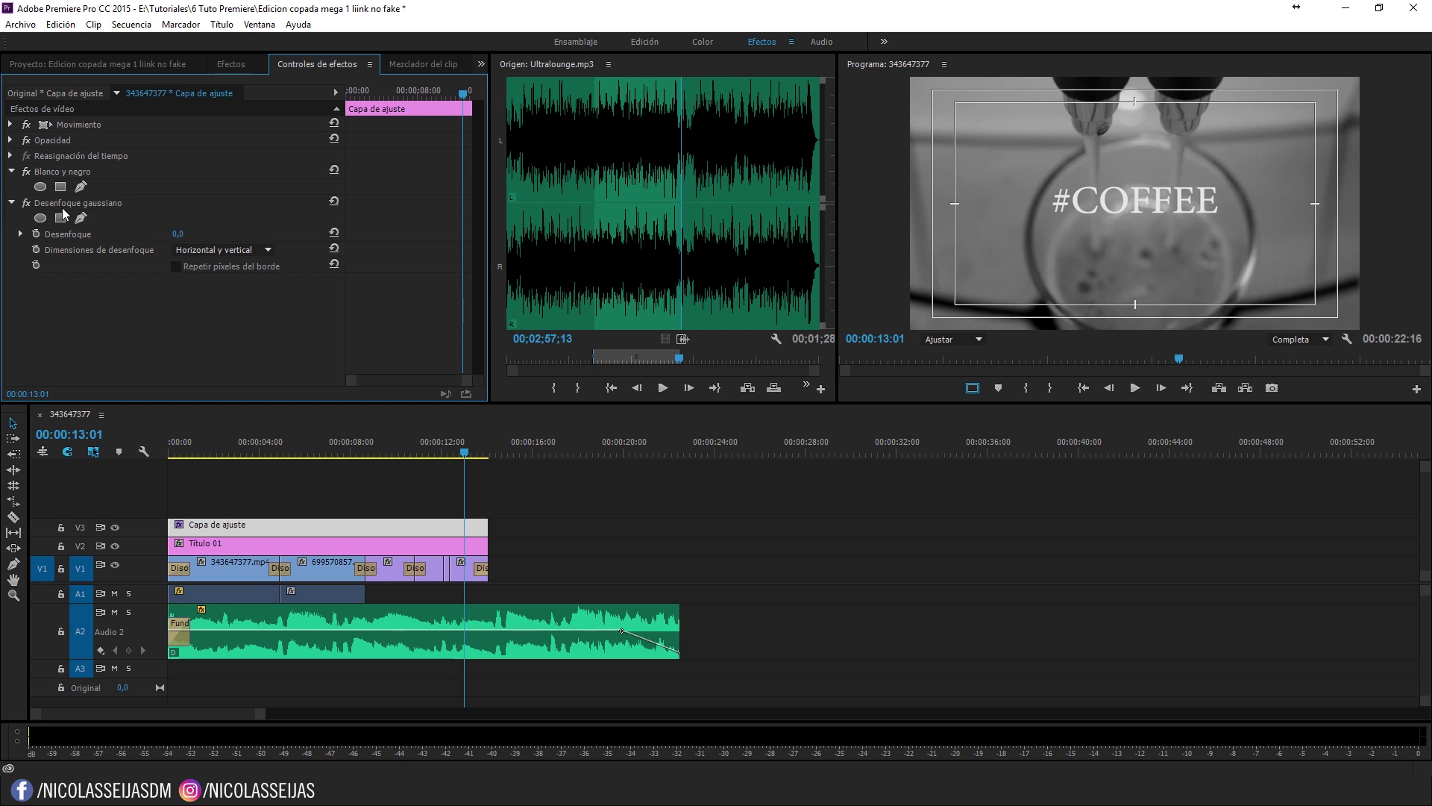
left_click_drag(185, 238, 123, 195)
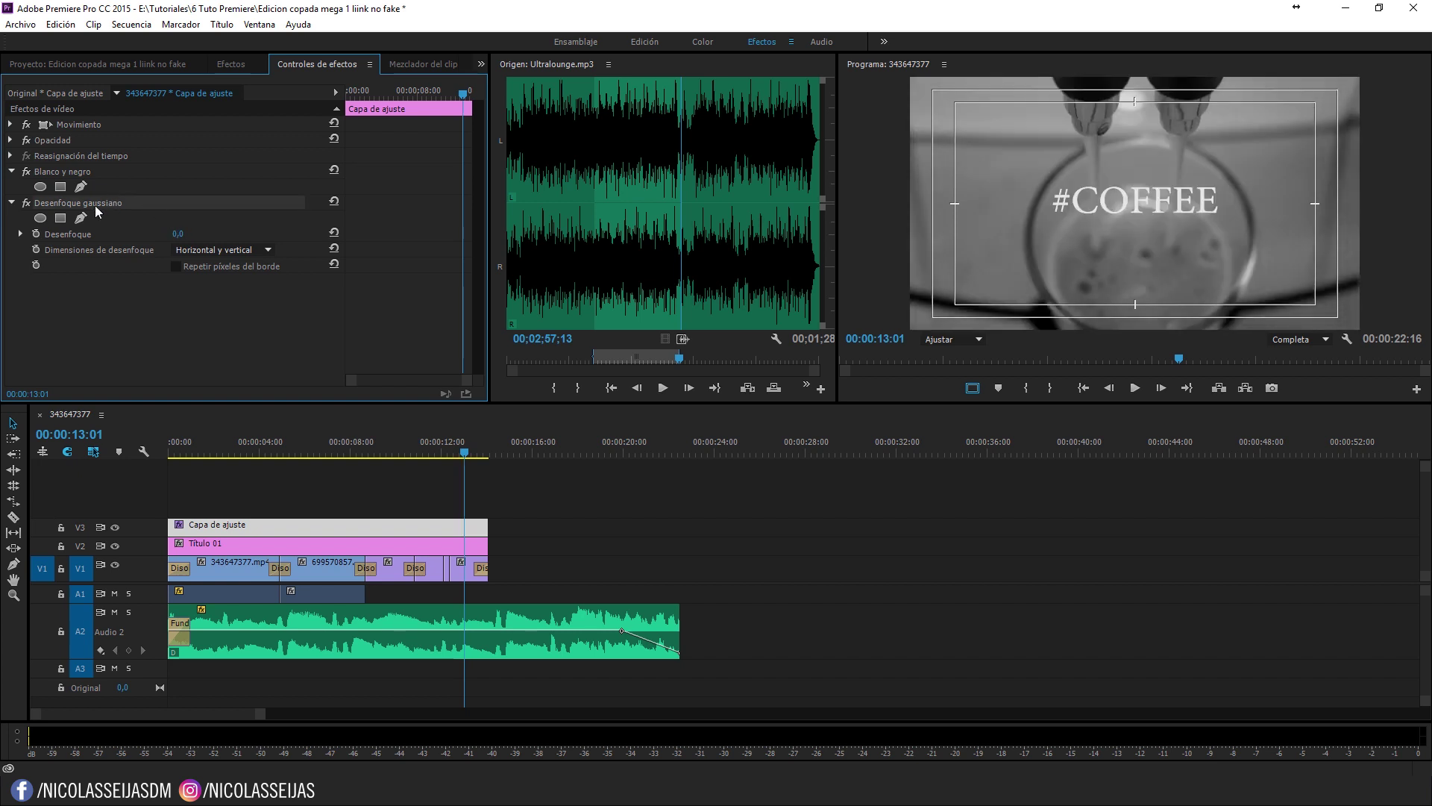
key("Delete")
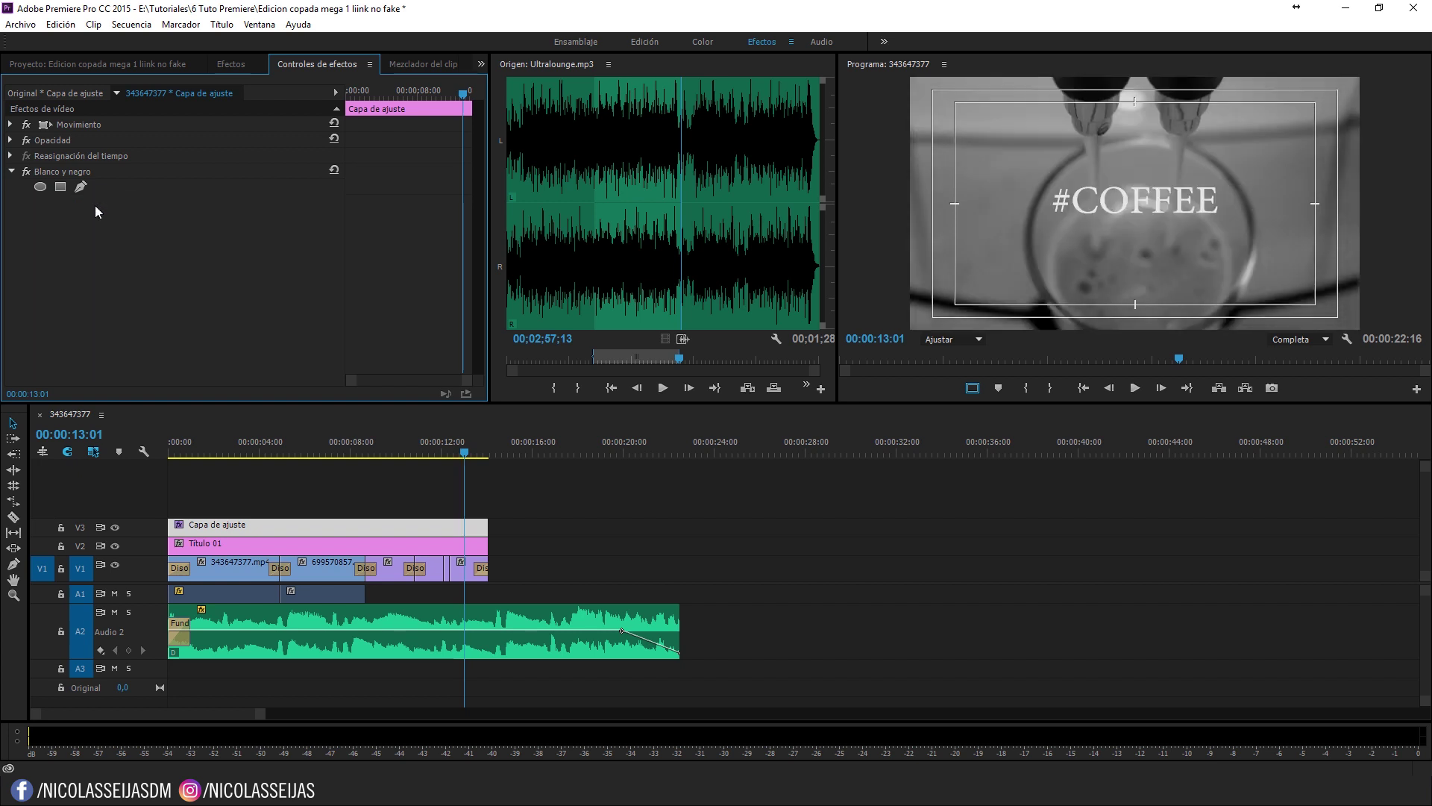
Step: Play the black-and-white montage from the start, stopping at 00:00:09:29
left_click(229, 445)
key("space")
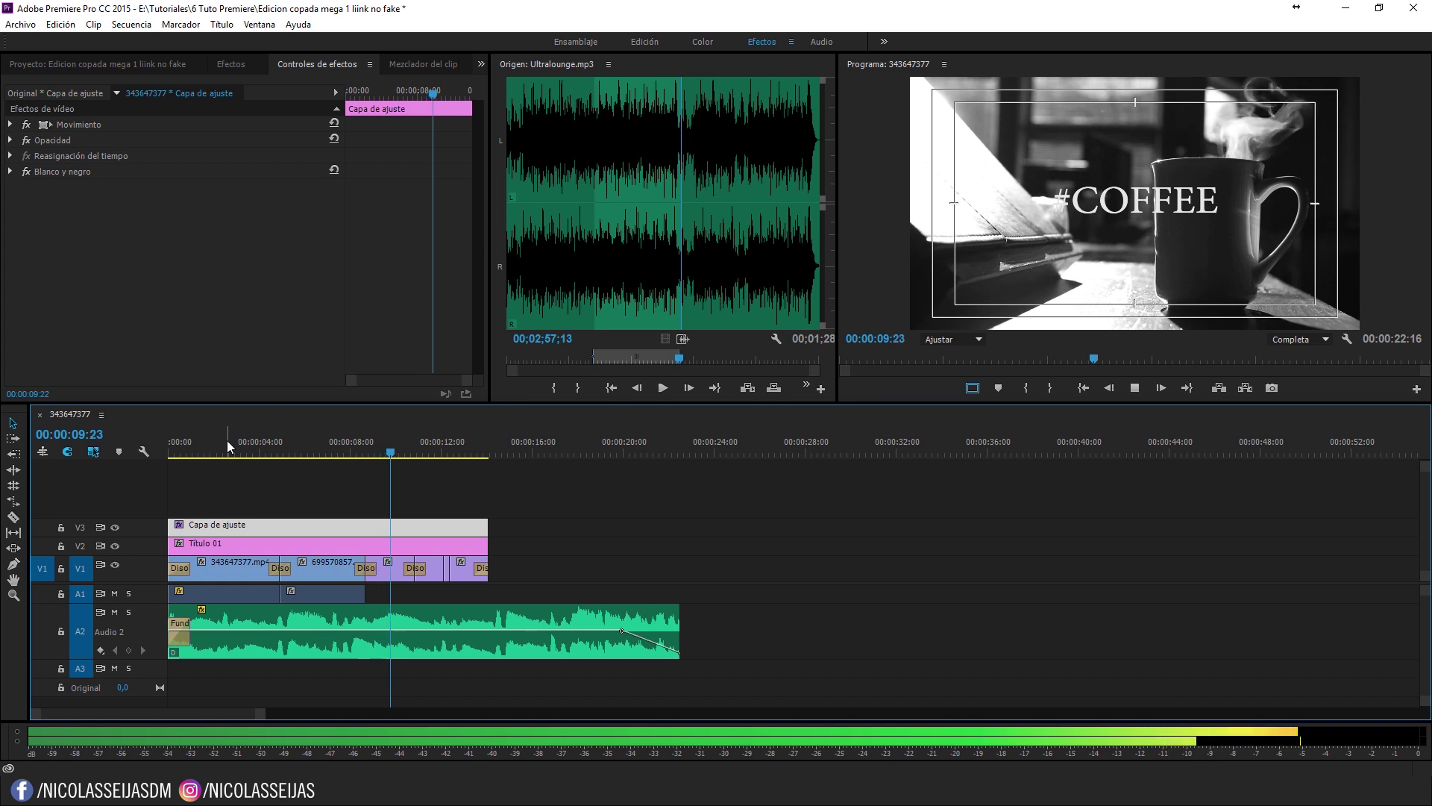
key("space")
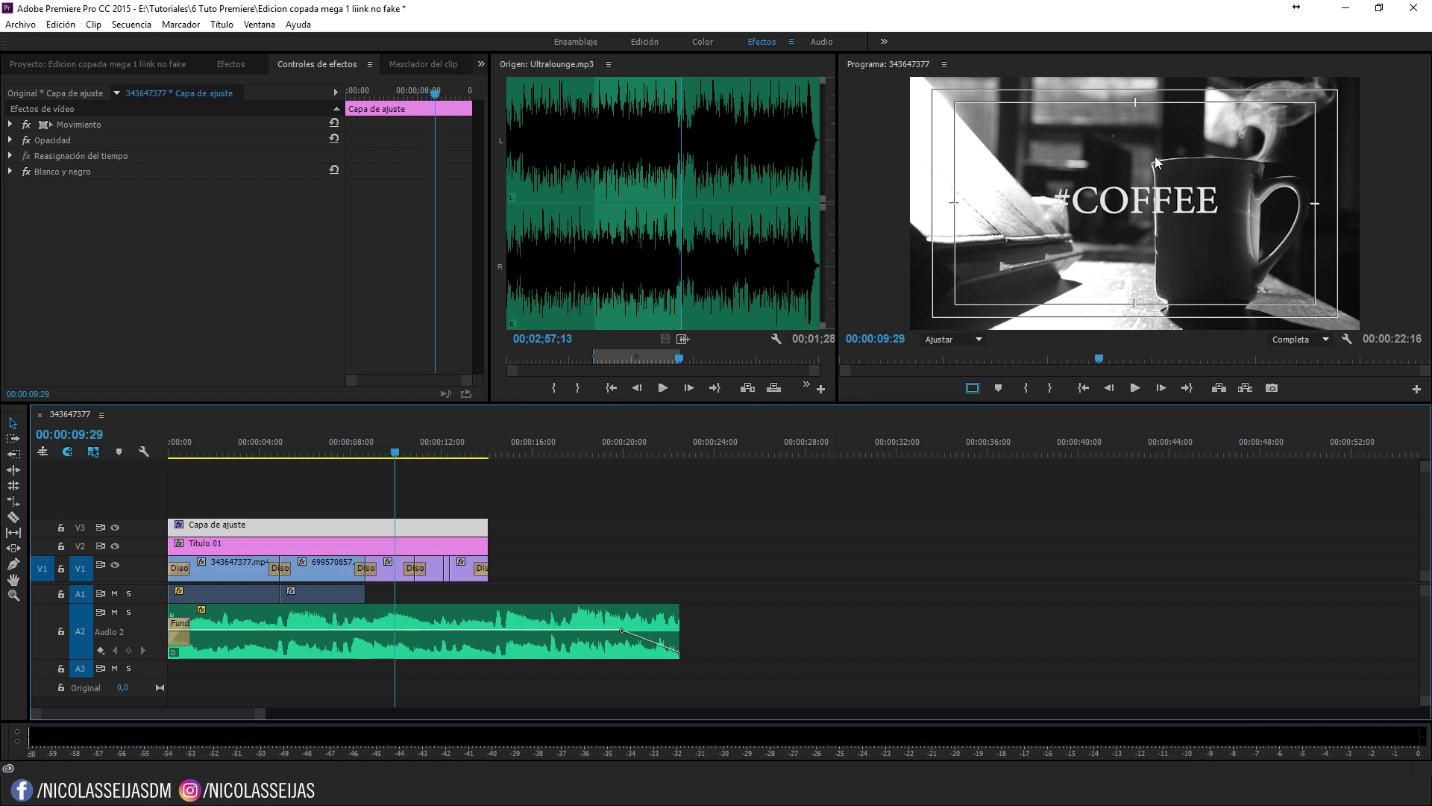
left_click(1156, 163)
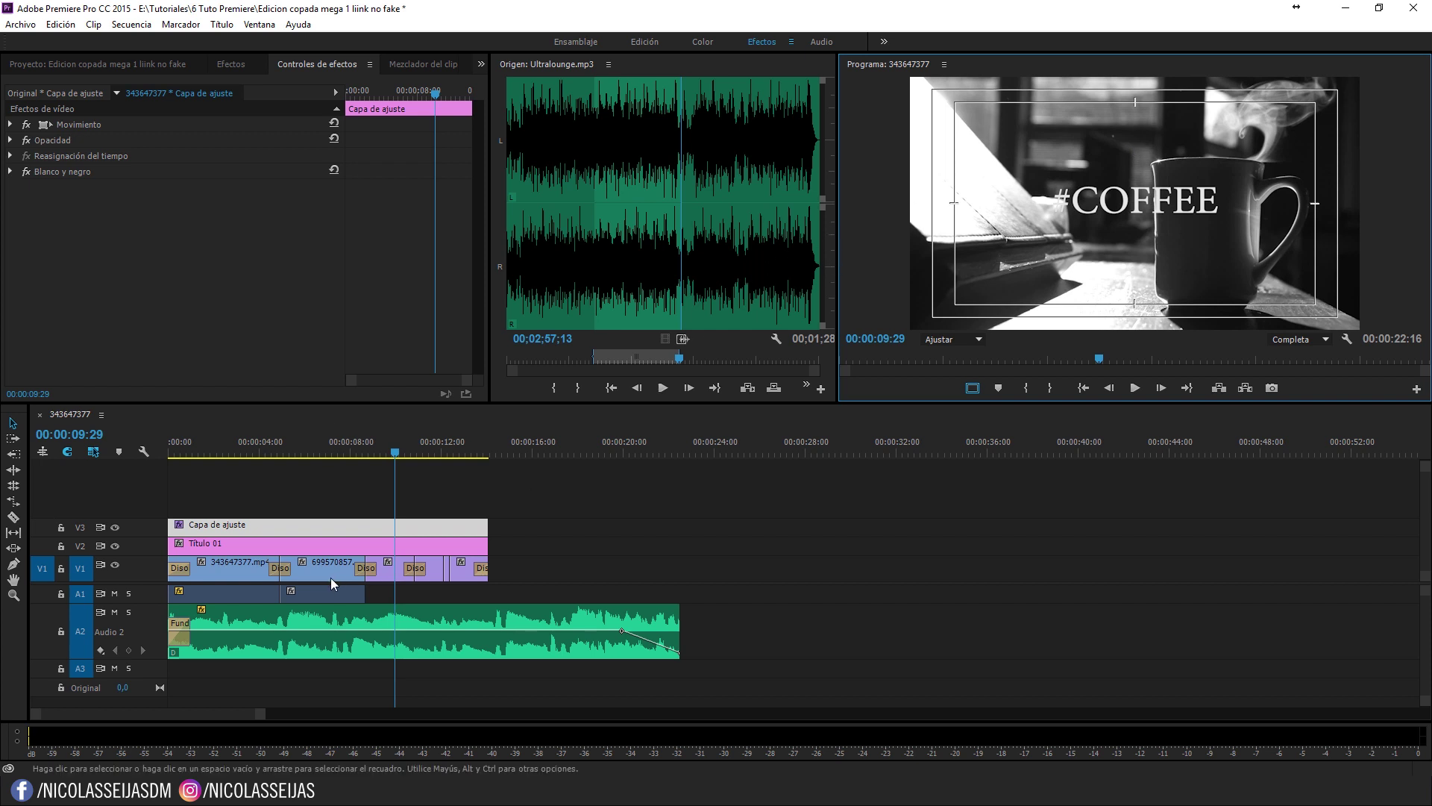
Step: Inspect clip 682417945.mp4's Movimiento and Opacidad properties in Effect Controls
left_click(371, 569)
left_click(391, 575)
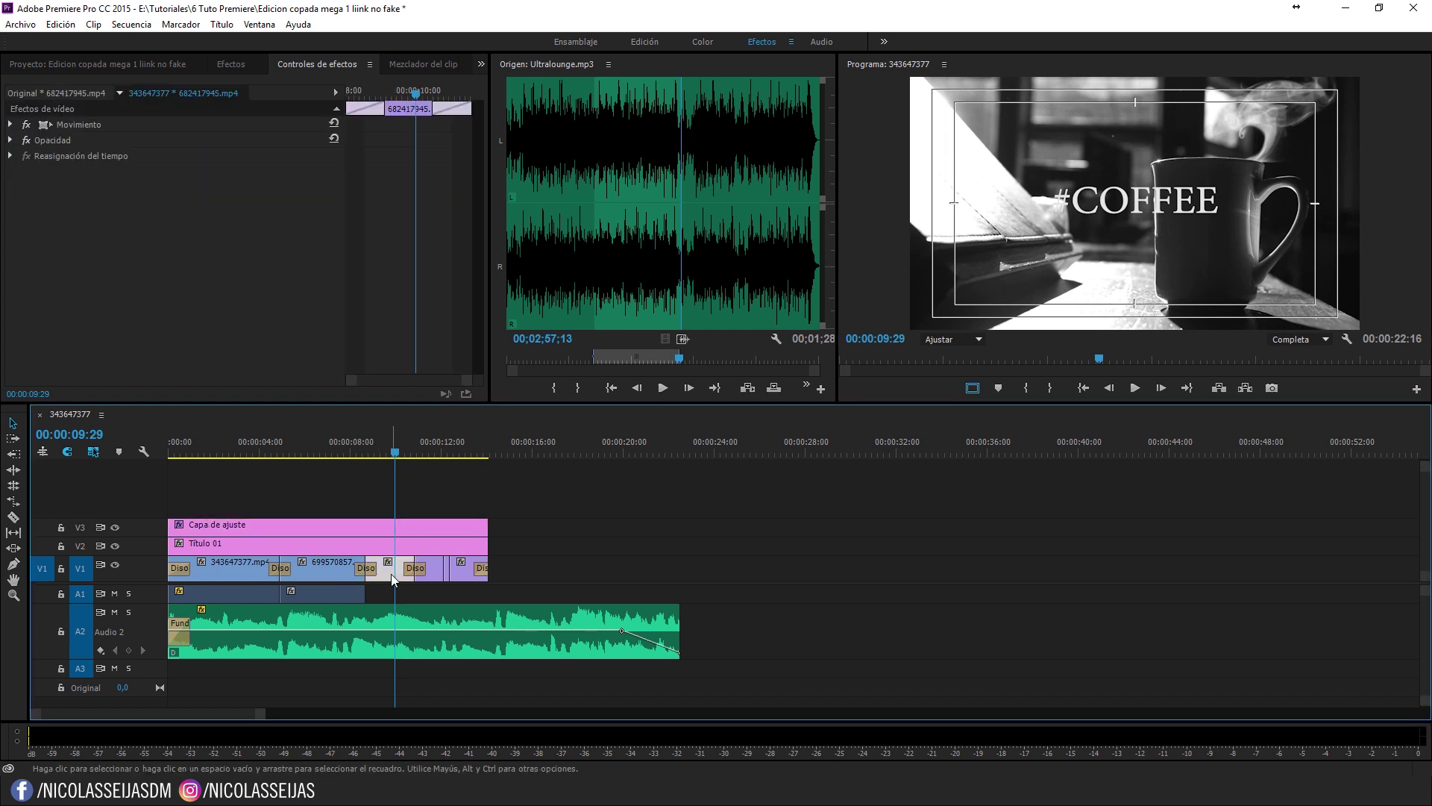
left_click(317, 67)
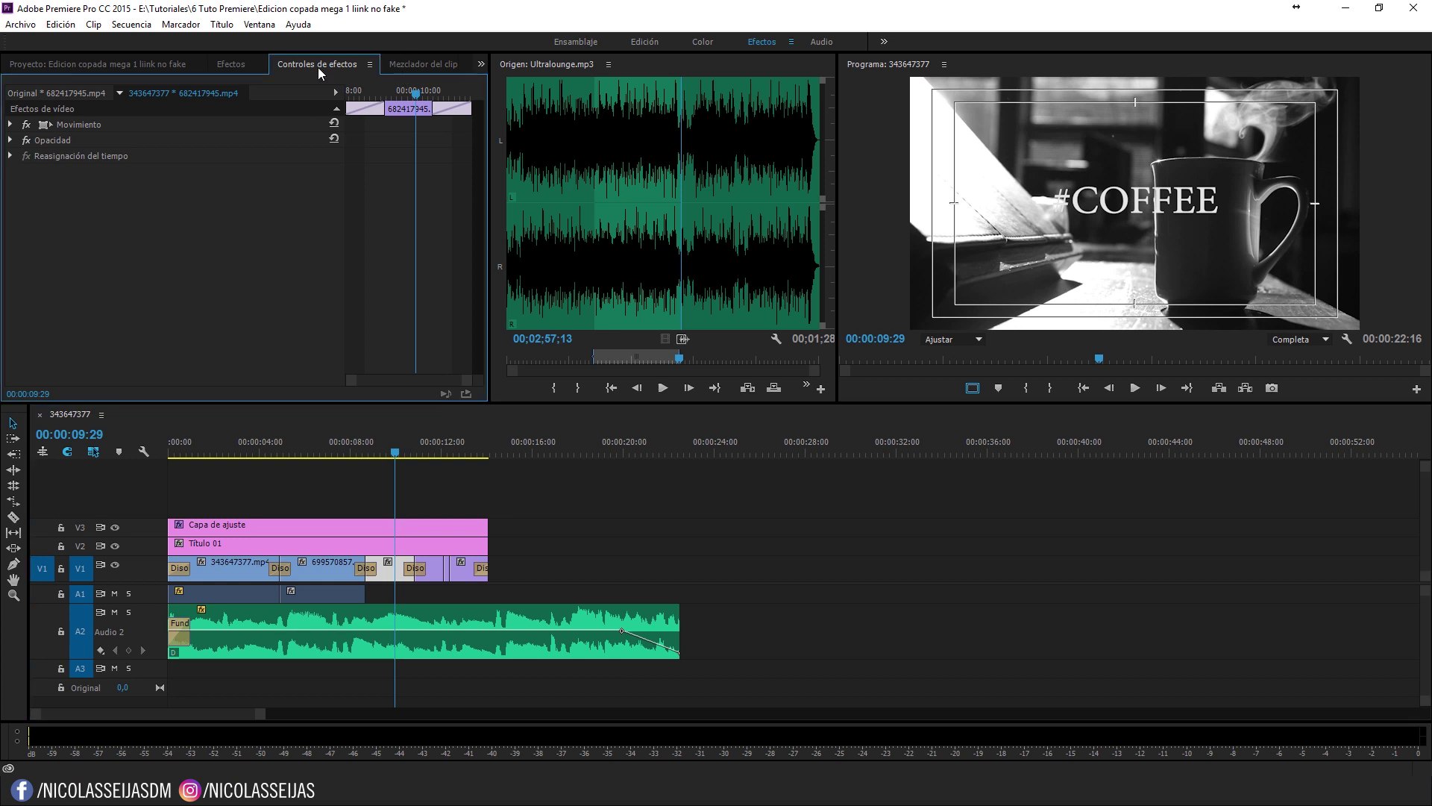
left_click(398, 574)
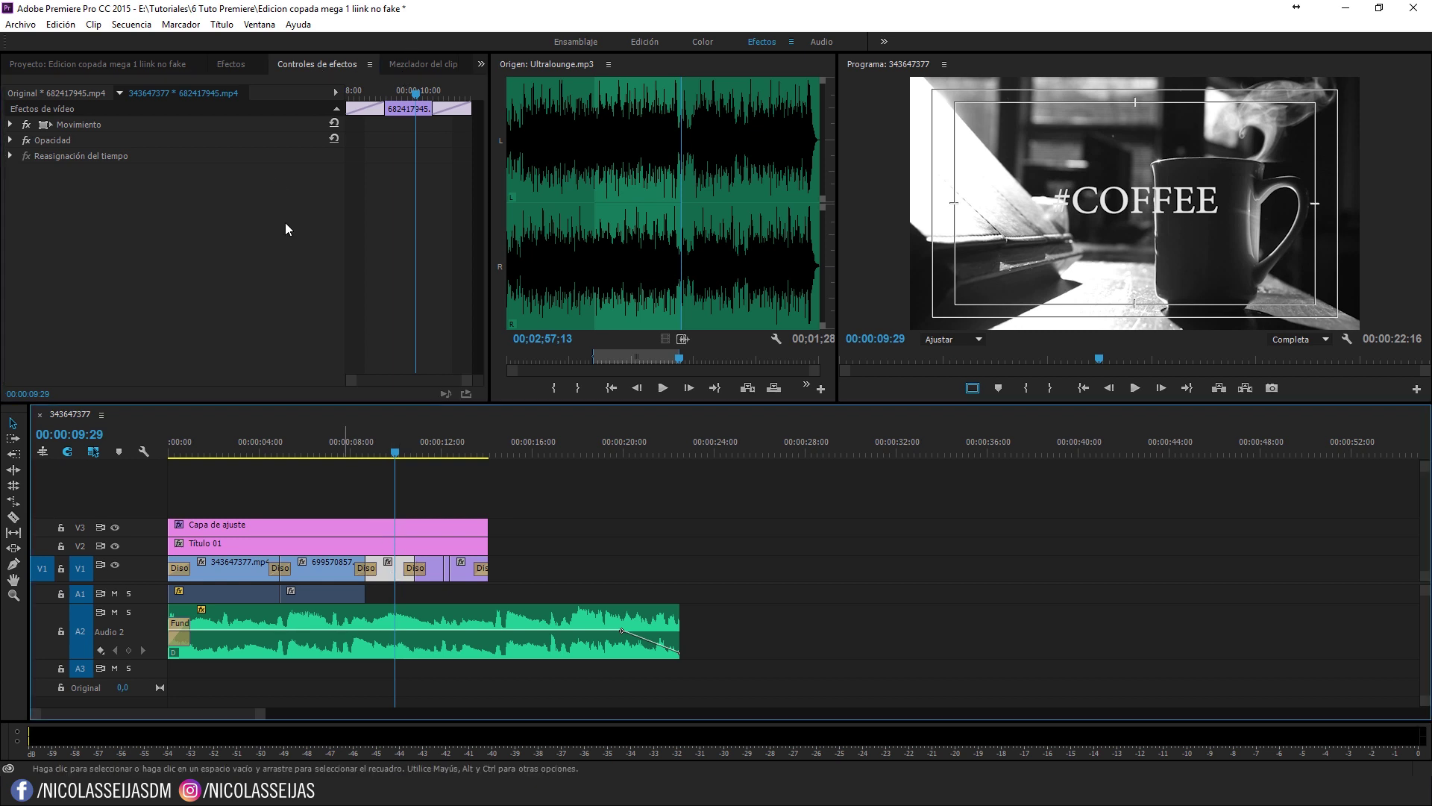
left_click(10, 125)
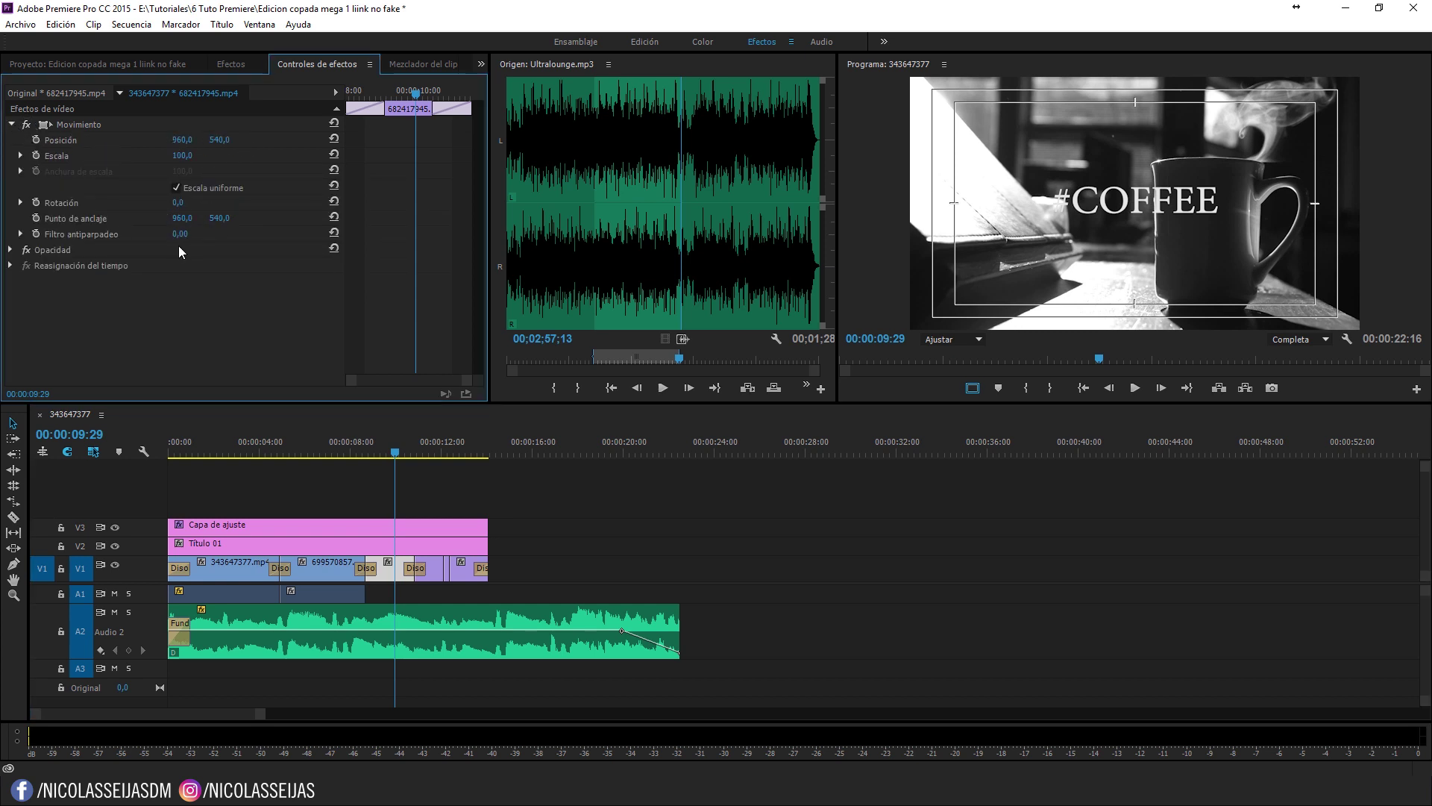
left_click(11, 250)
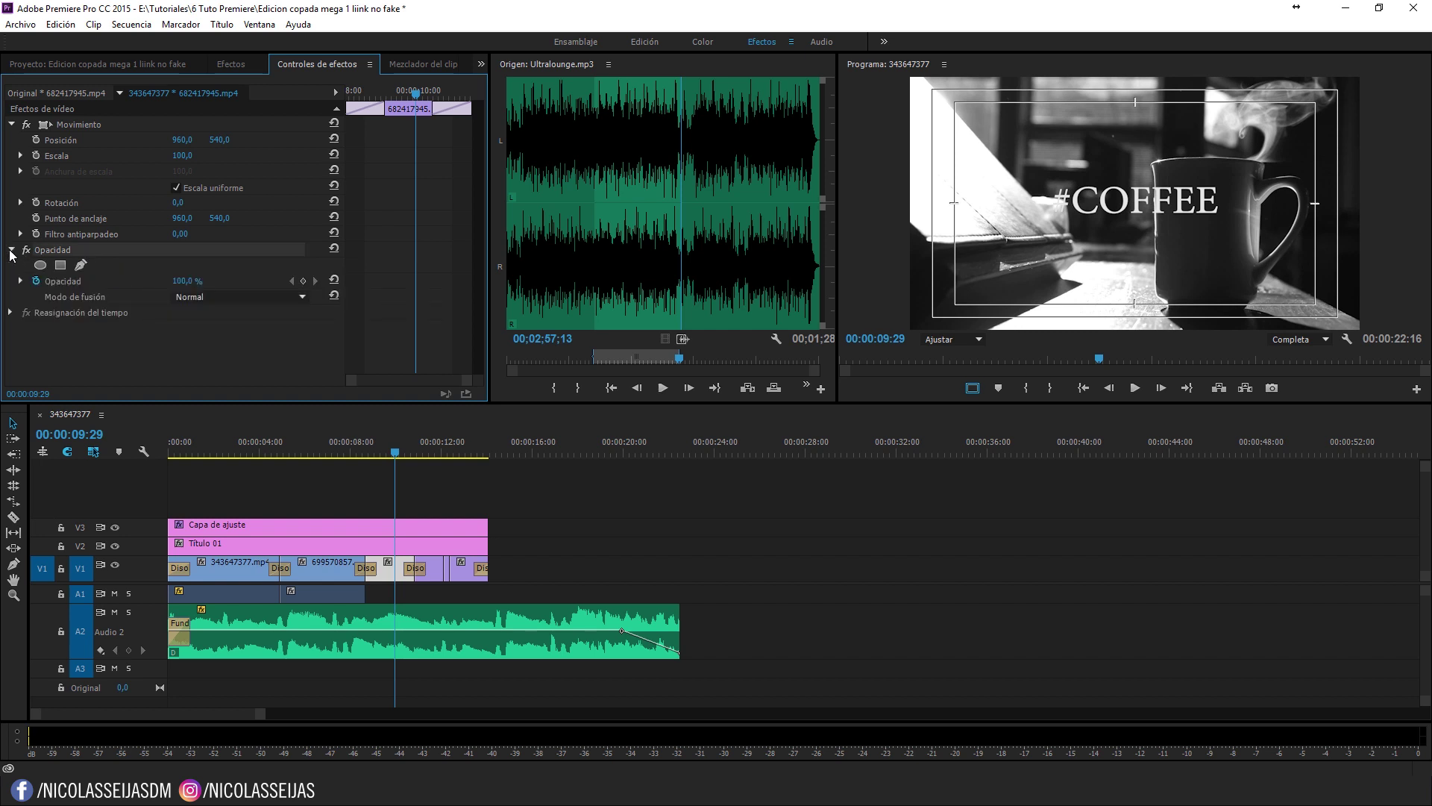
left_click(10, 250)
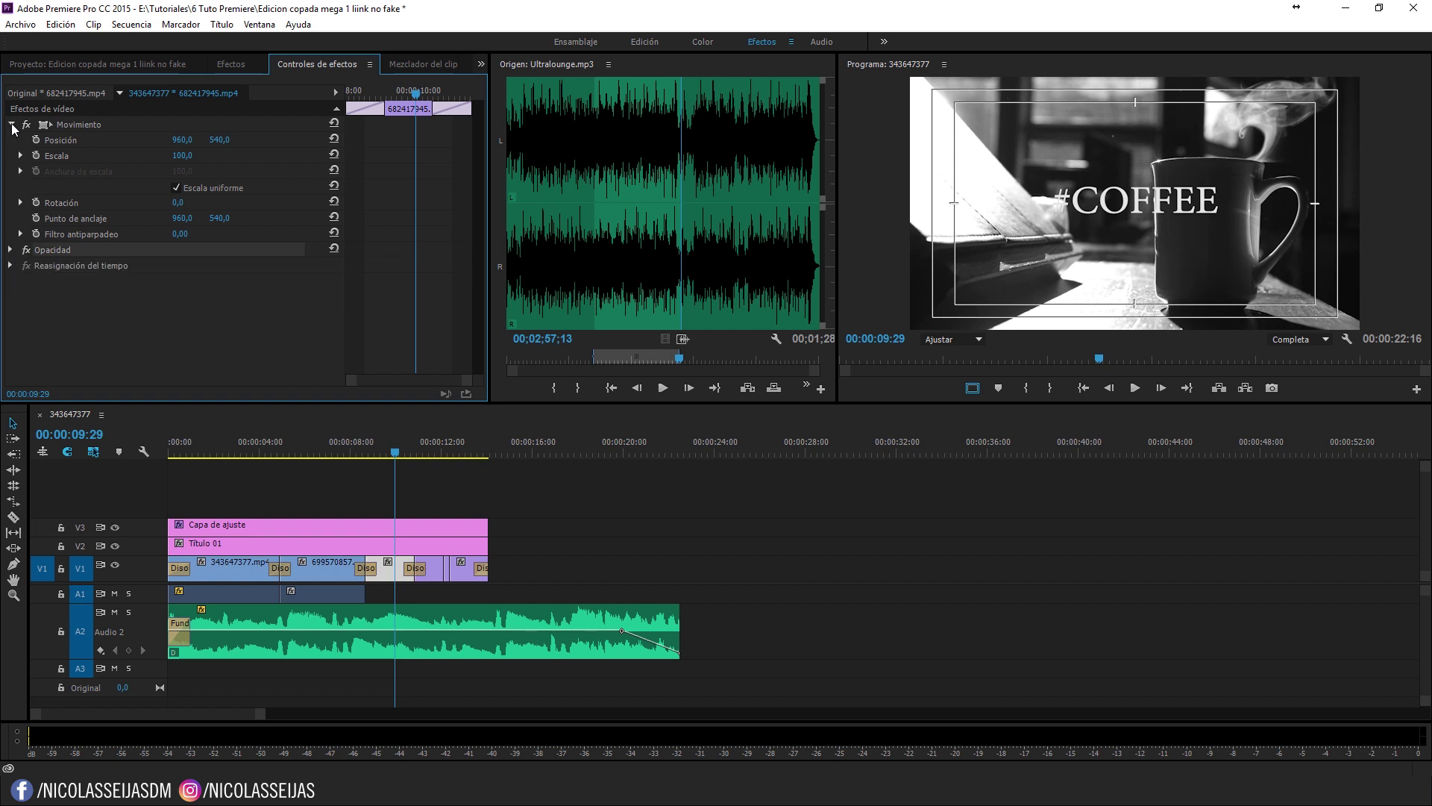
left_click(12, 125)
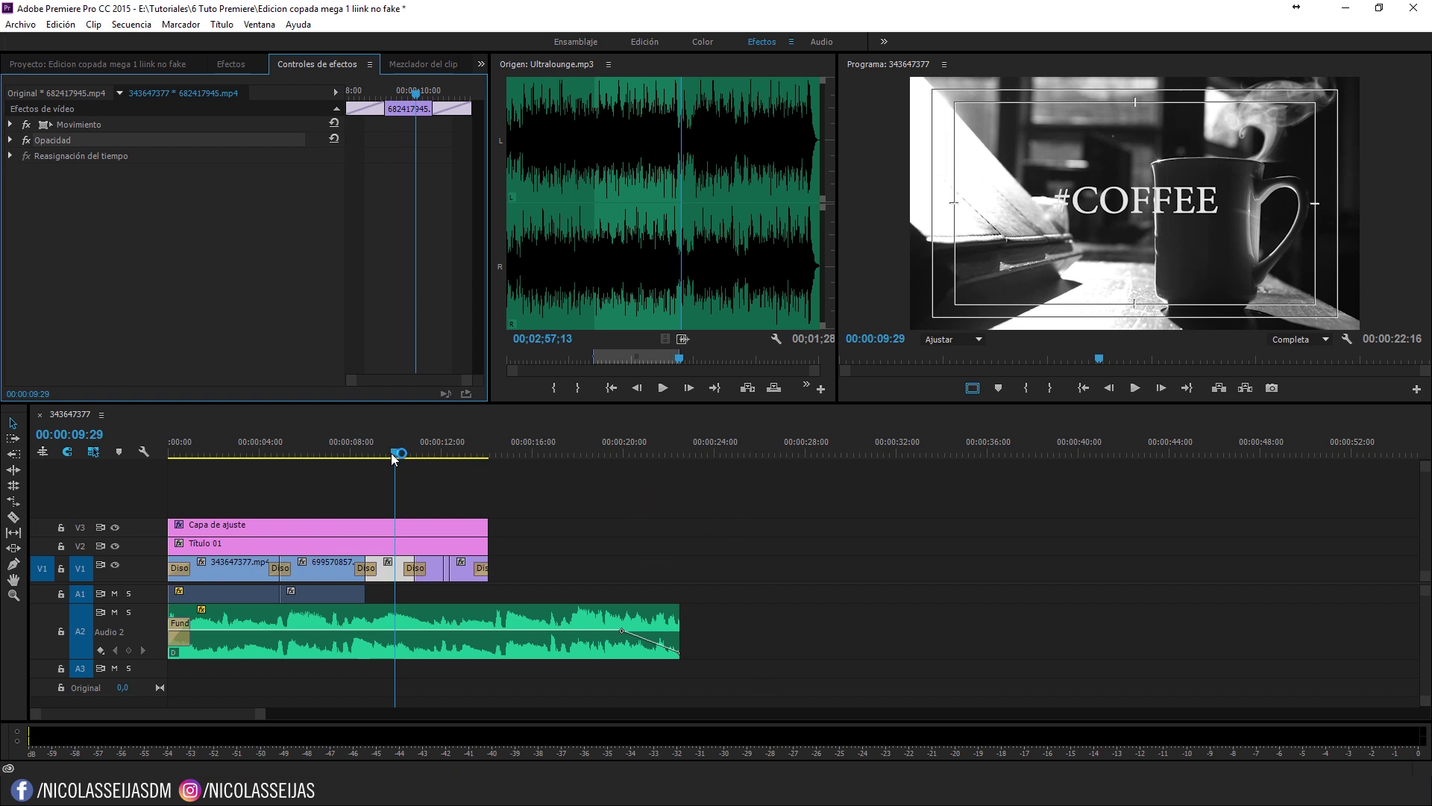
Step: Trim Ultralounge.mp3 on Audio 2 to end at 00:00:15:12, just past the video
mouse_move(394, 451)
left_mouse_down()
mouse_move(333, 452)
mouse_move(593, 452)
left_mouse_up()
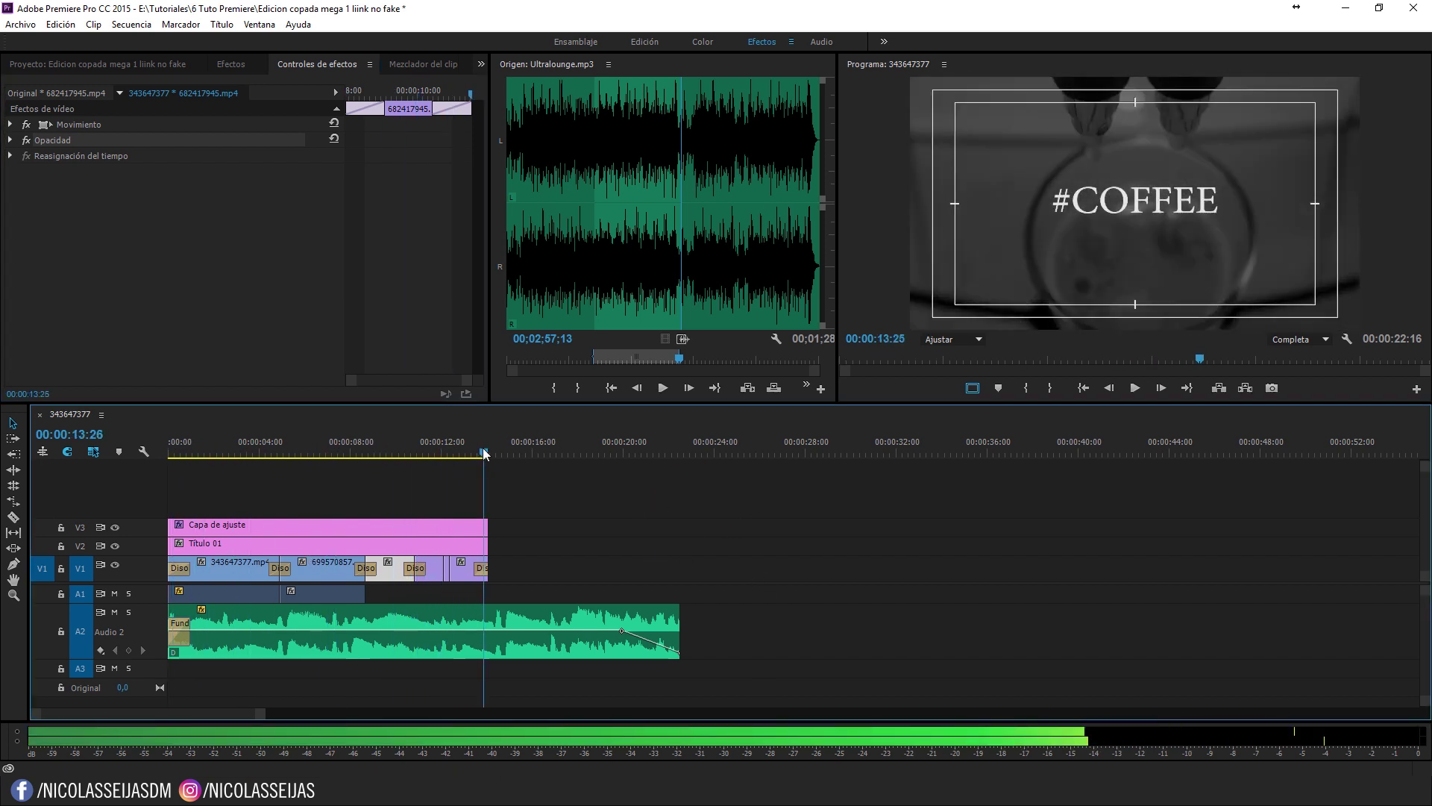
left_click(343, 452)
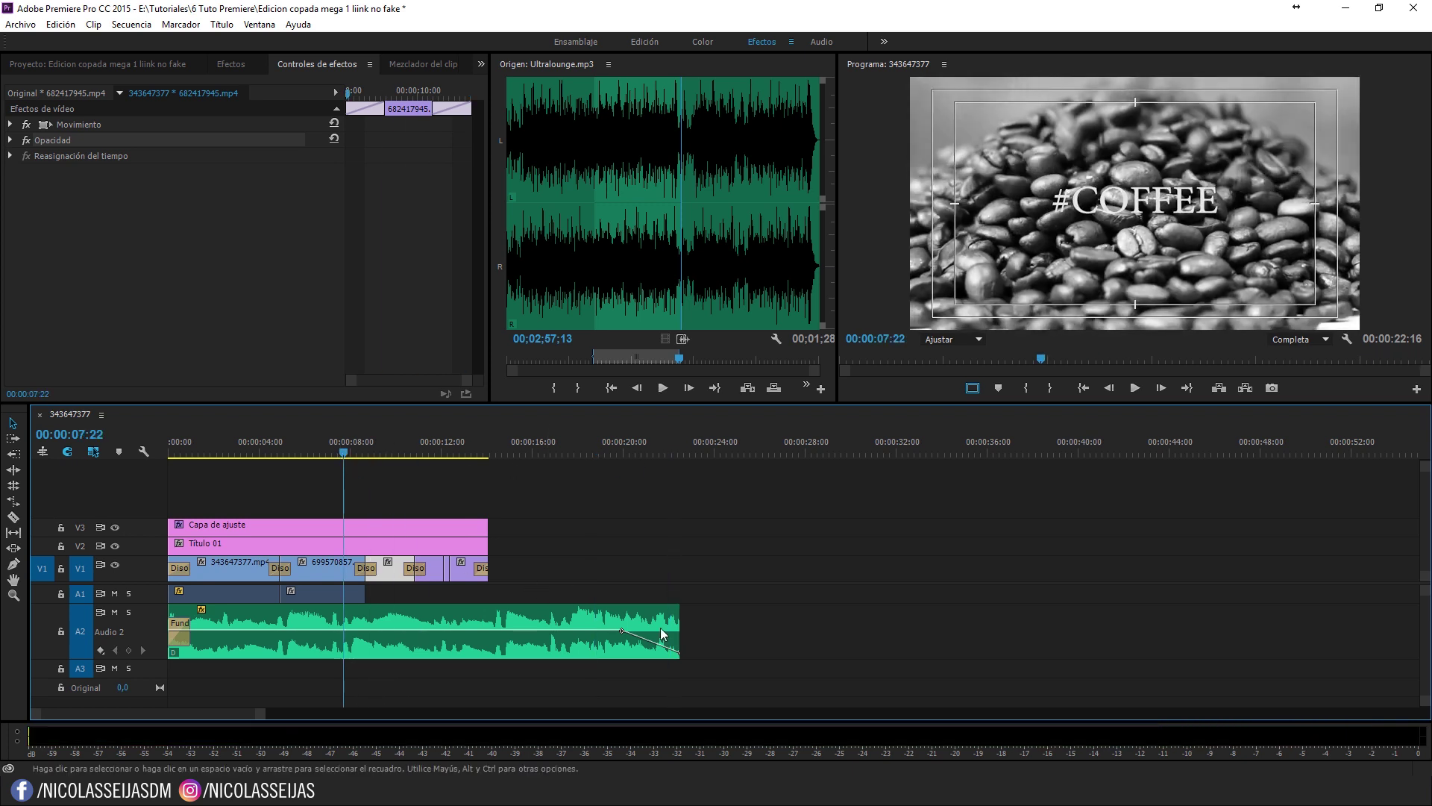
mouse_move(681, 618)
left_mouse_down()
mouse_move(488, 619)
mouse_move(463, 642)
mouse_move(516, 626)
mouse_move(517, 653)
left_mouse_up()
left_click(429, 632, "ctrl")
left_click(452, 631, "ctrl")
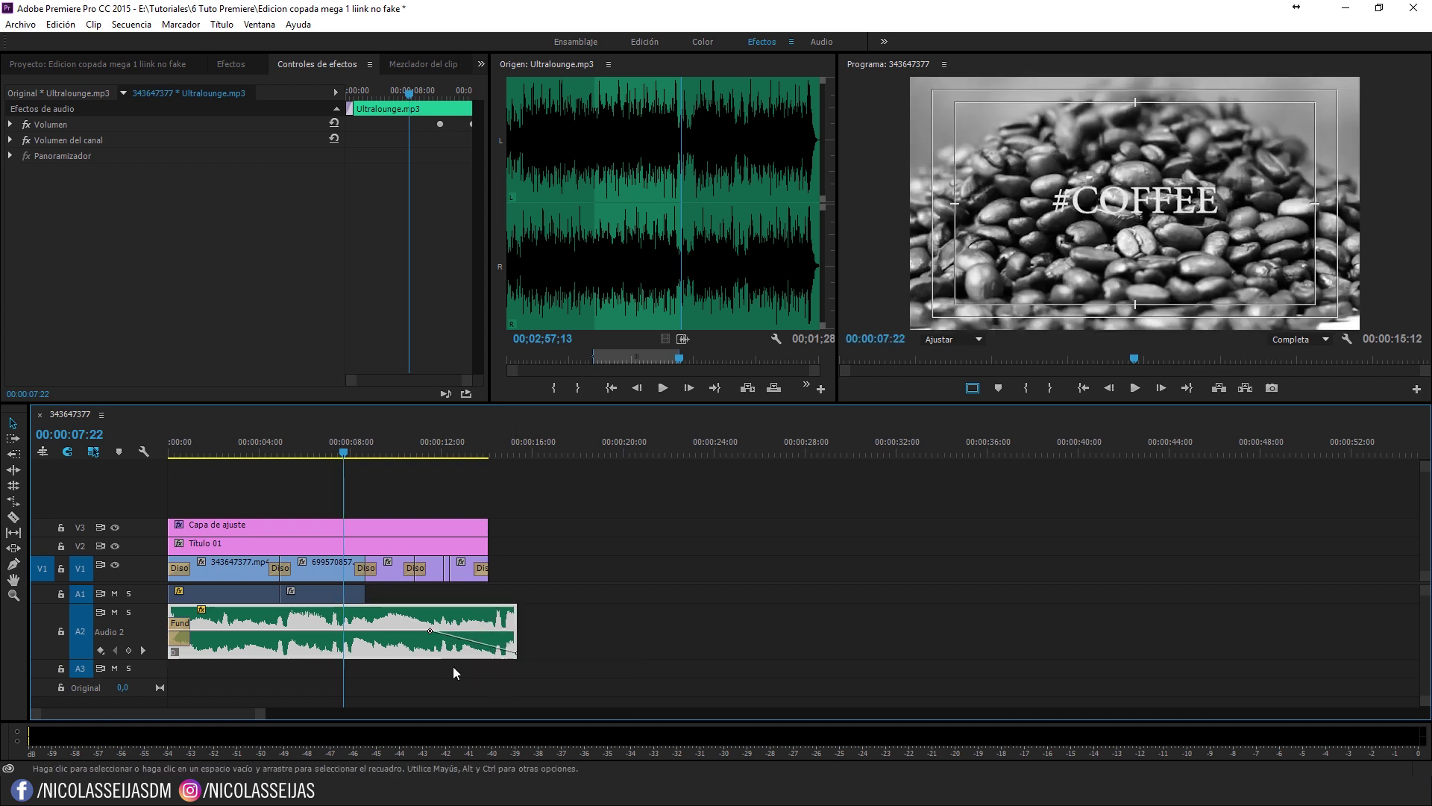
left_click_drag(385, 443, 520, 459)
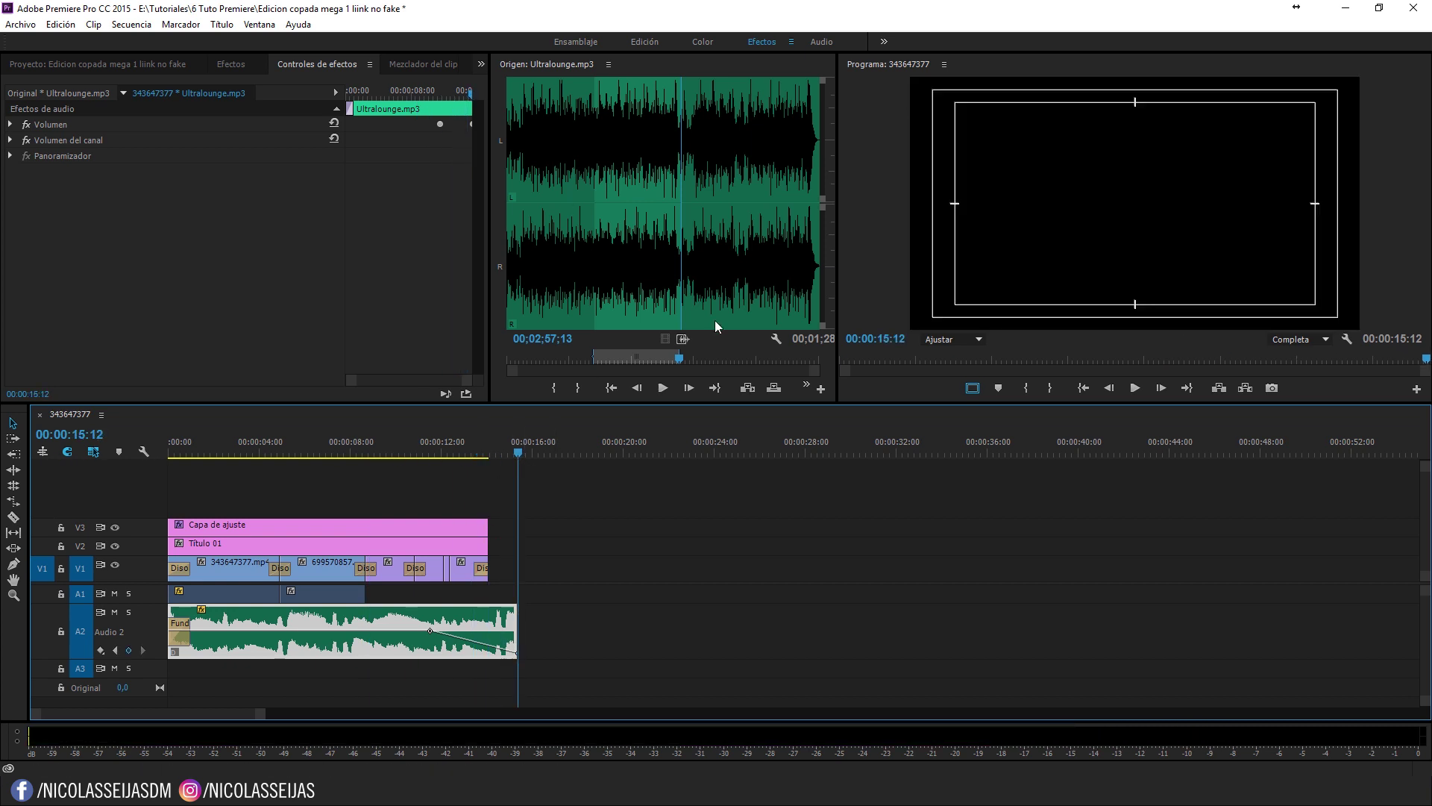
Step: Mark the sequence out point at 00:00:15:12 and return to the start
left_click(1048, 391)
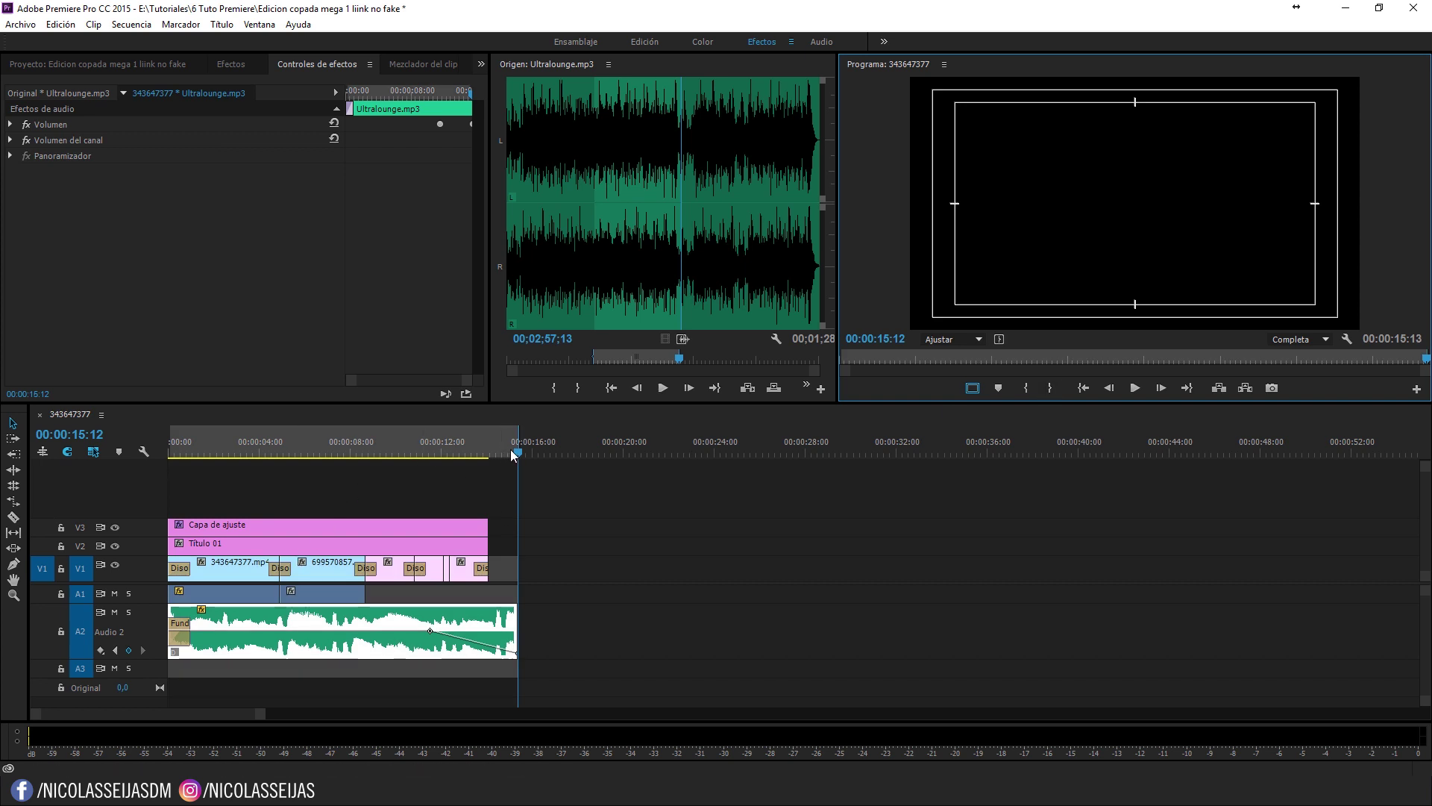
key("Home")
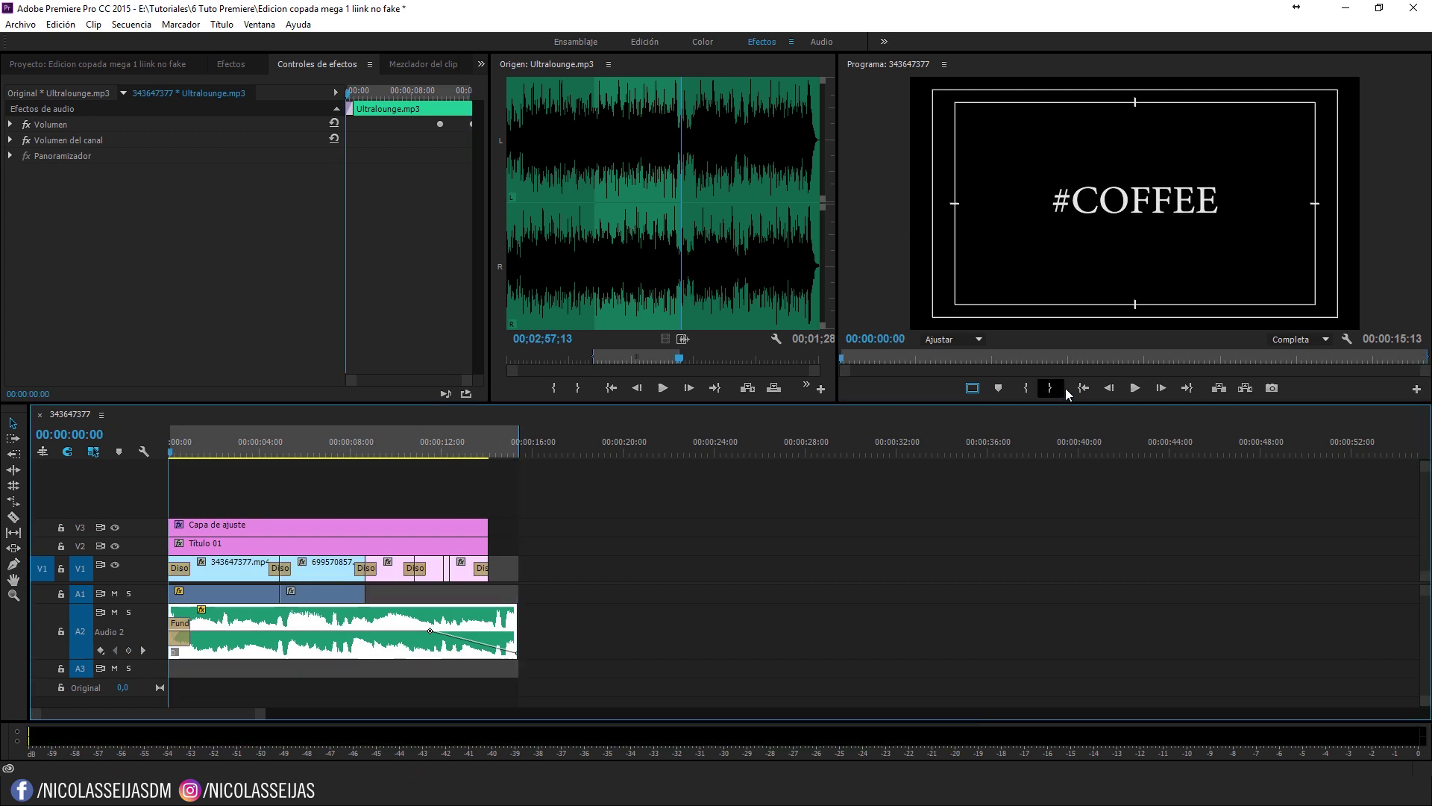
left_click(1036, 391)
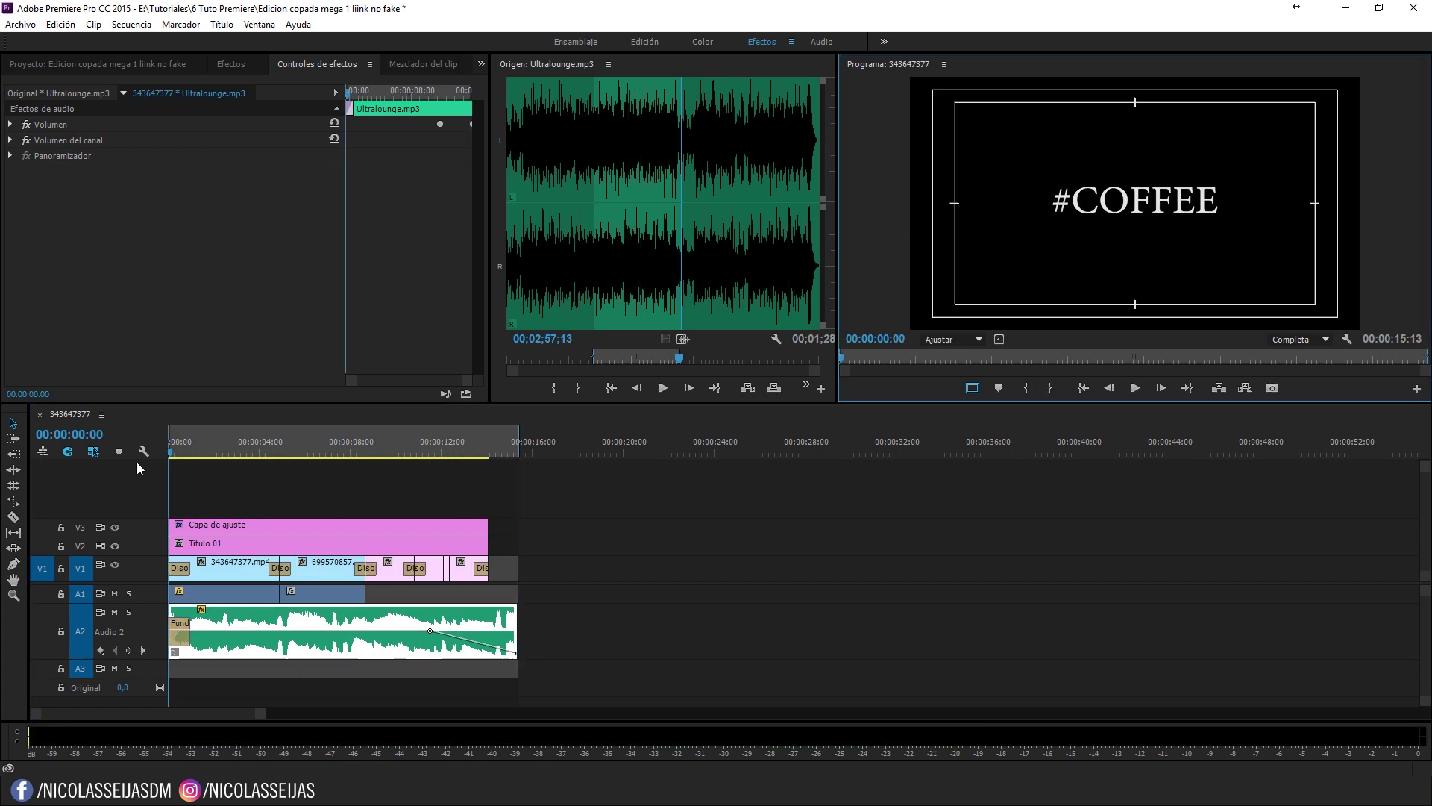
Step: Preview playback briefly, save the project, and bring up the H.264 Export Settings
key("space")
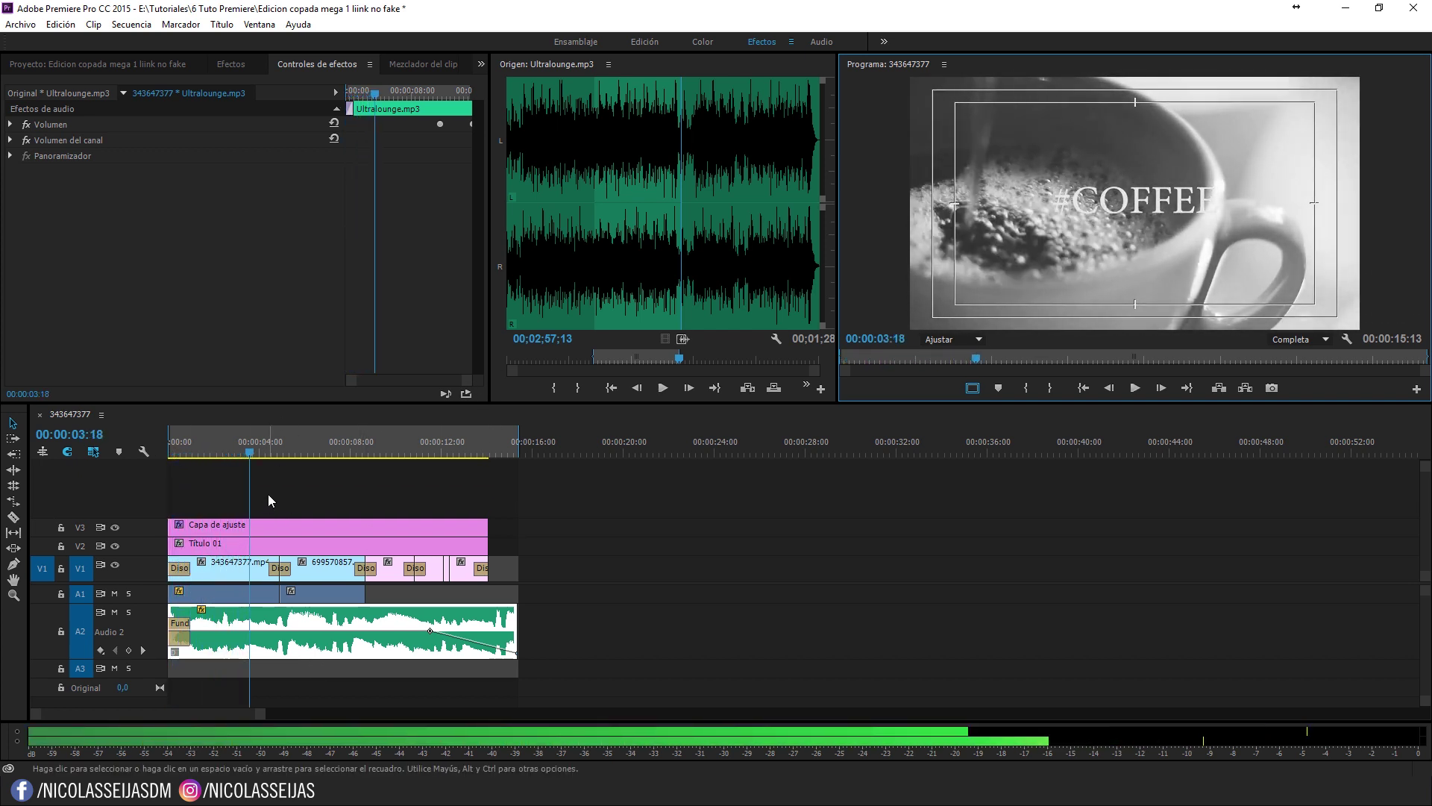
key("space")
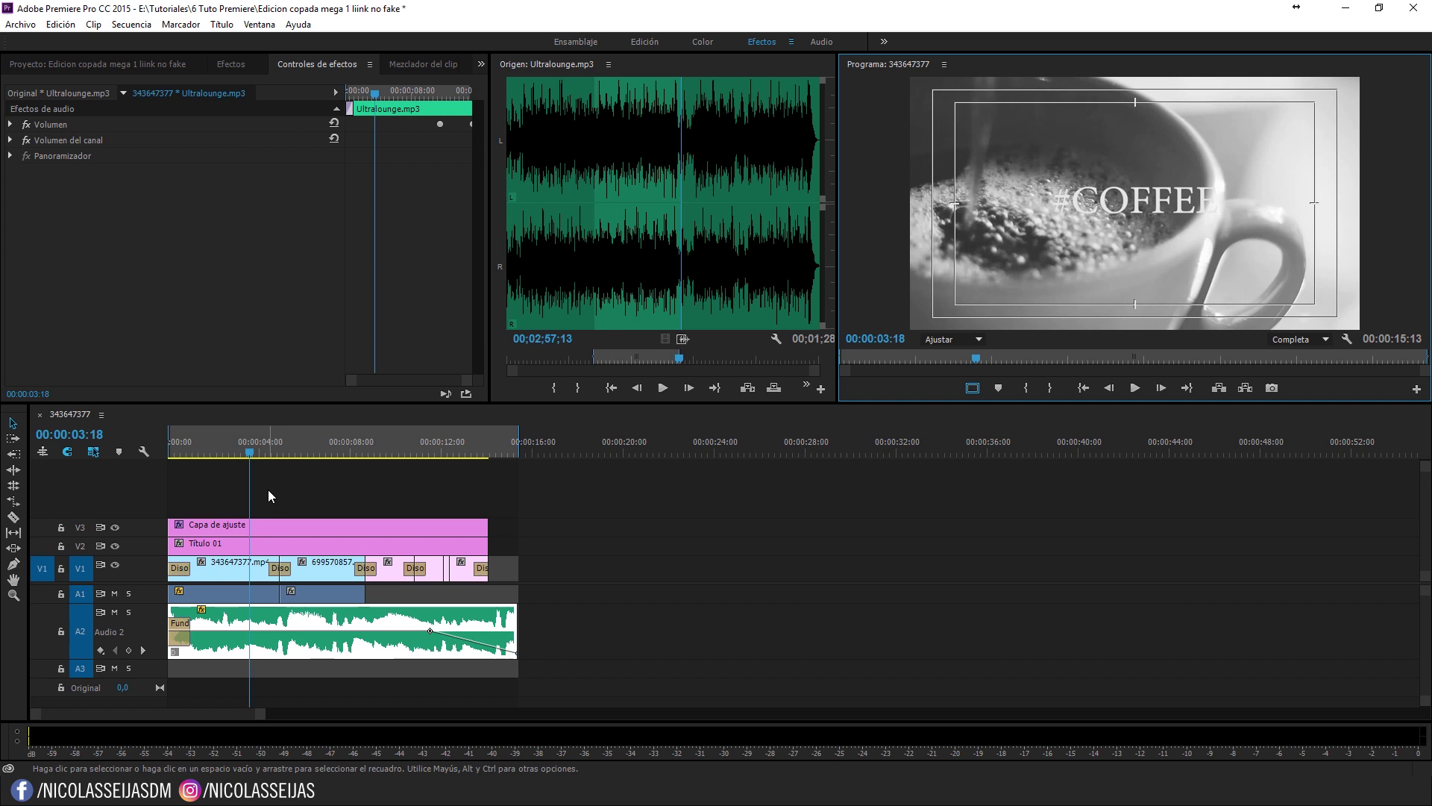
key("ctrl+s")
key("ctrl+m")
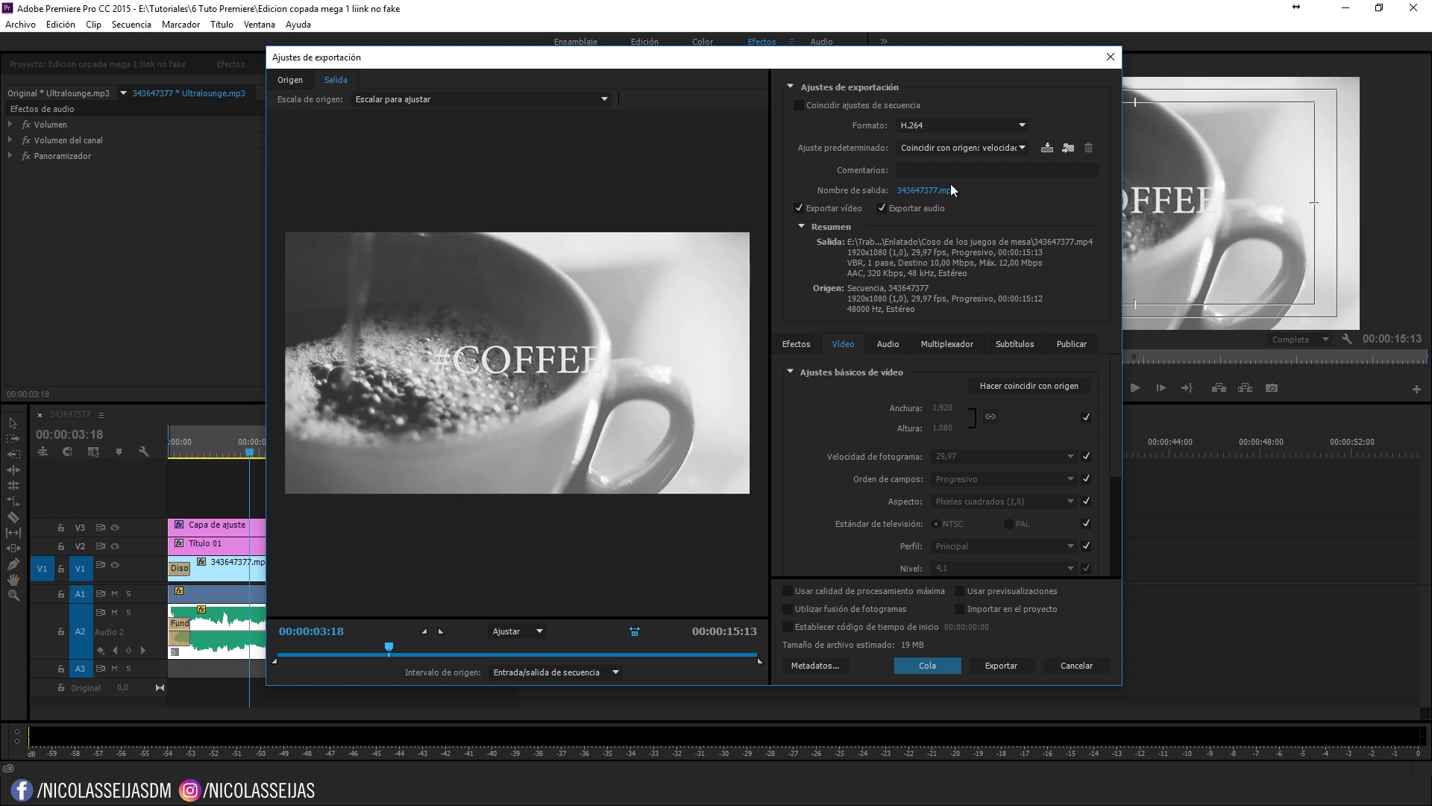
Step: Keep H.264 output as 343647377.mp4, unmatch source frame size for custom 1920×1080, and start exporting
left_click(925, 190)
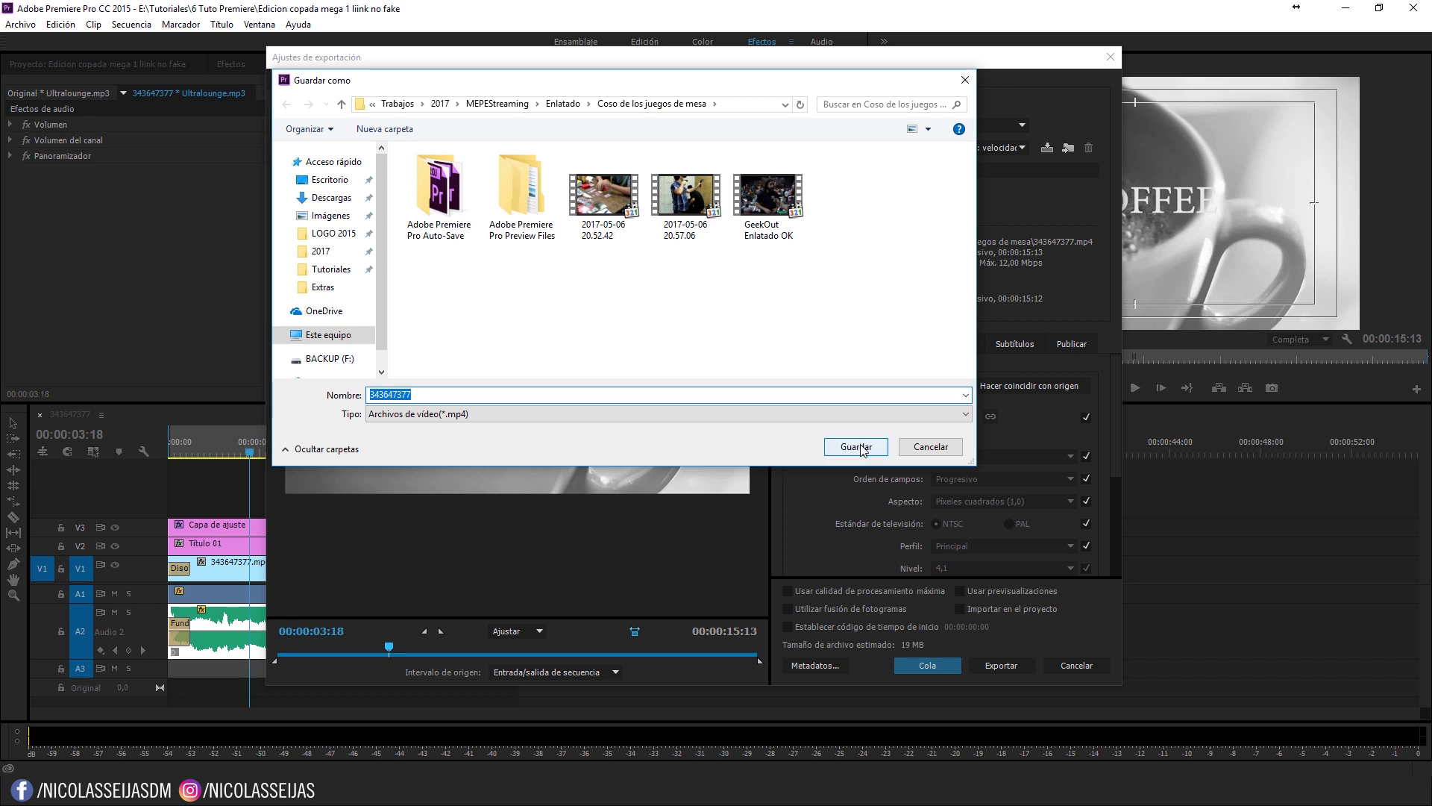
left_click(925, 446)
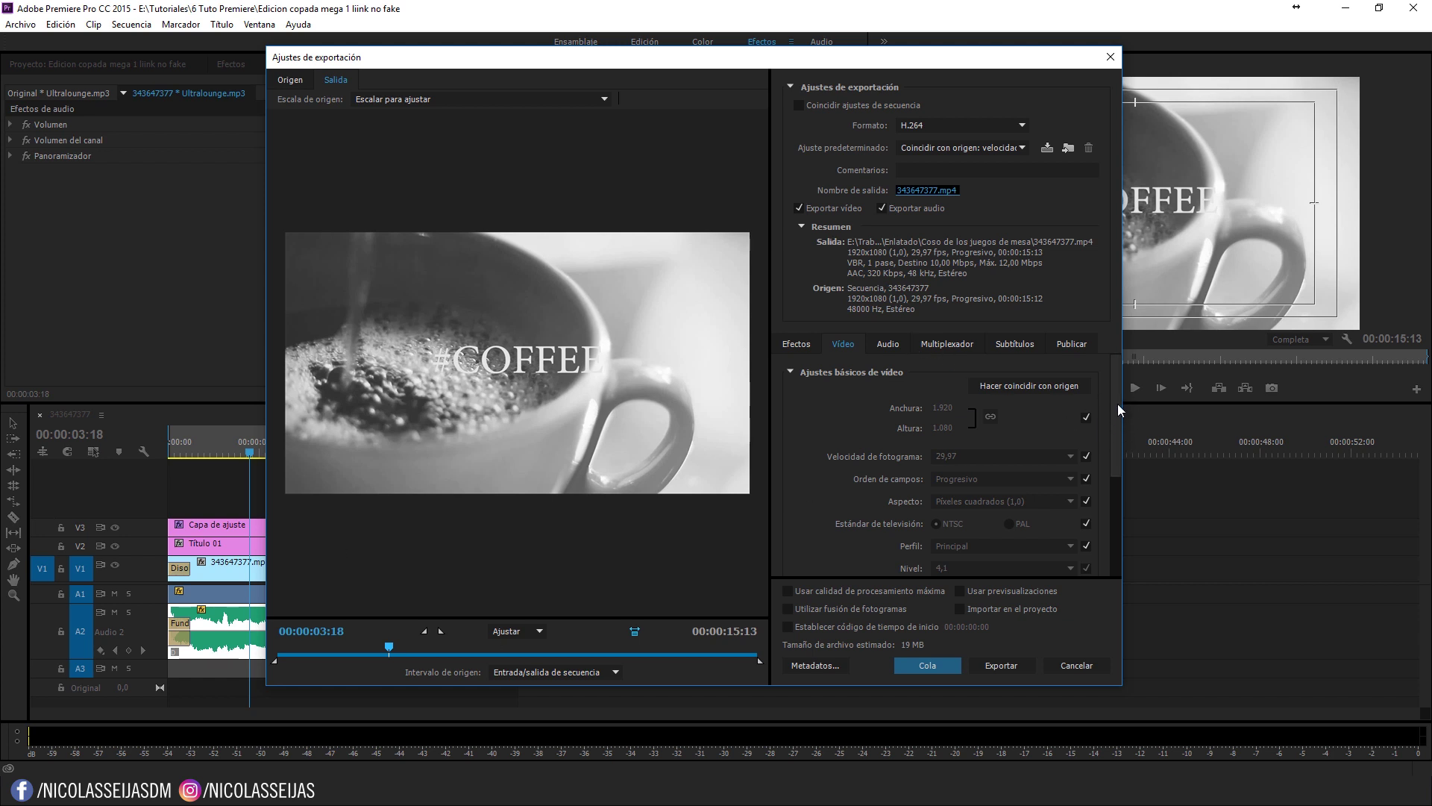
left_click_drag(1118, 404, 1124, 414)
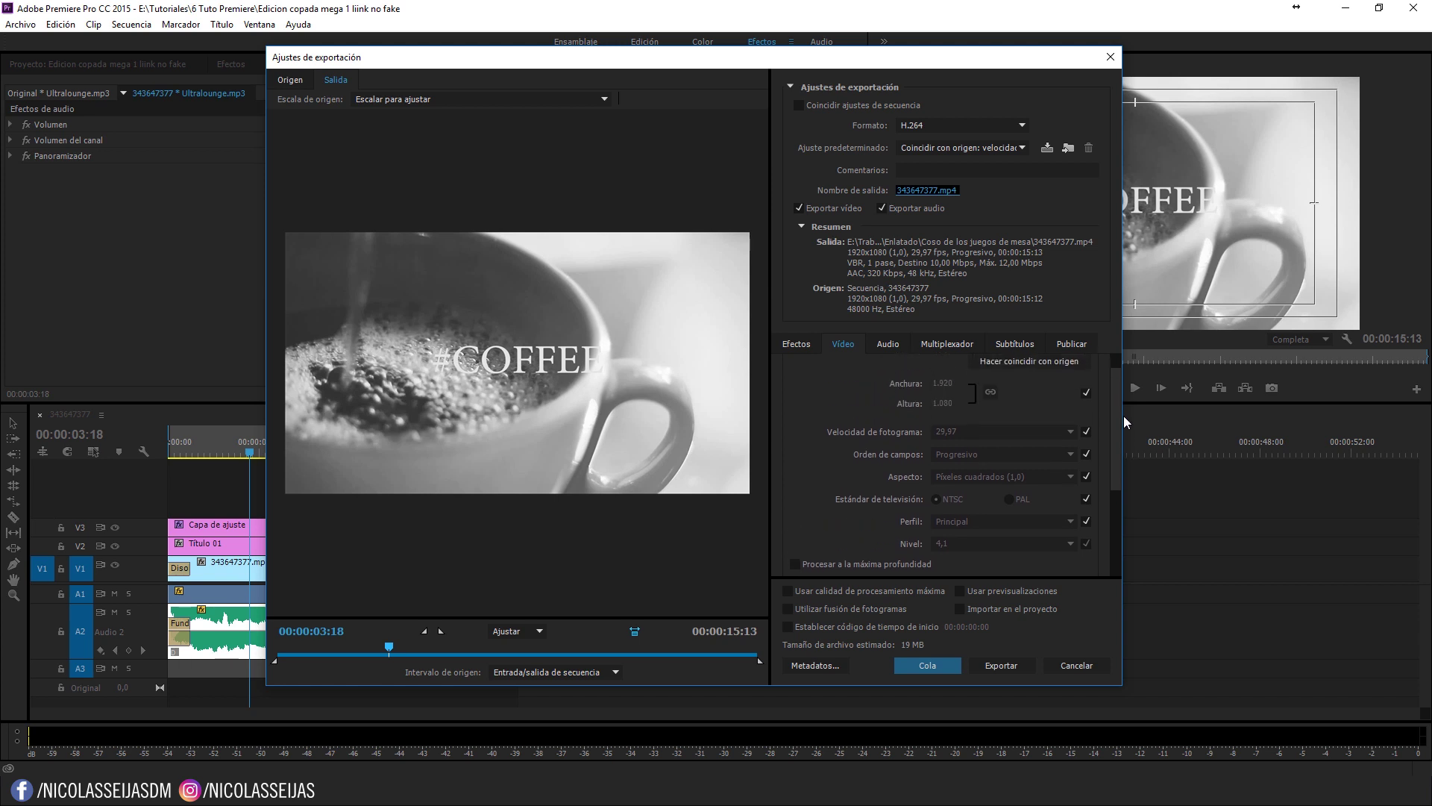
left_click(1086, 400)
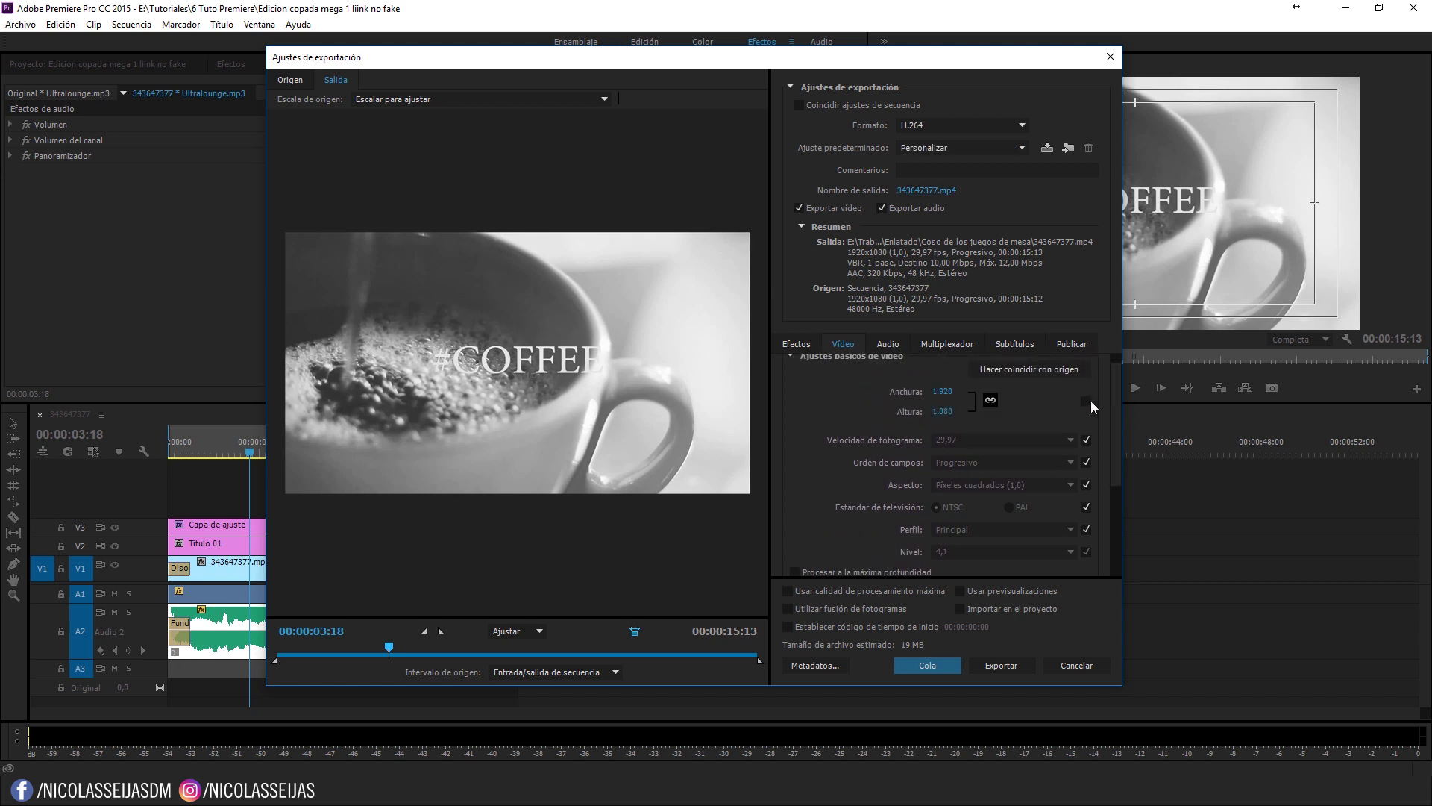
left_click_drag(1113, 400, 1112, 507)
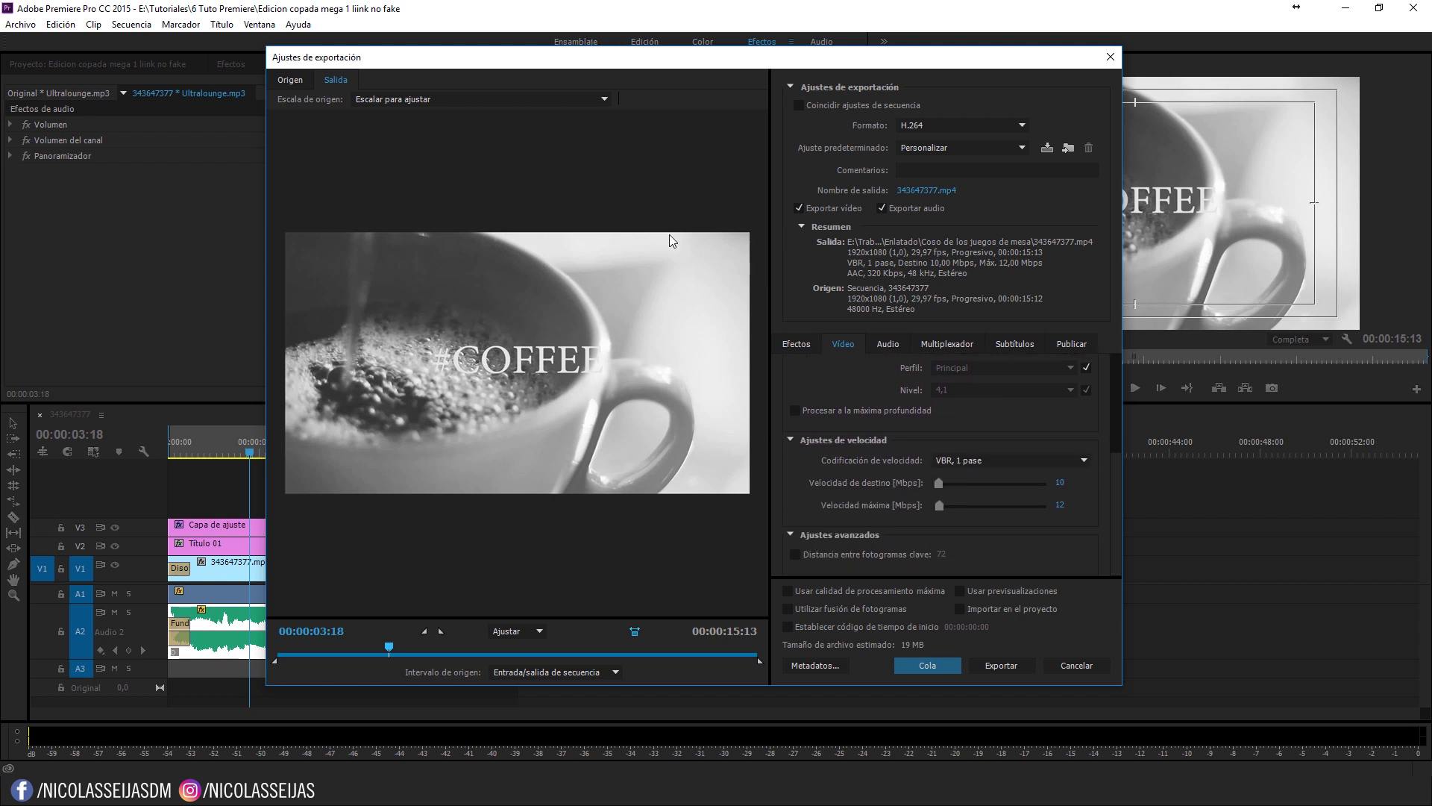
left_click(1004, 666)
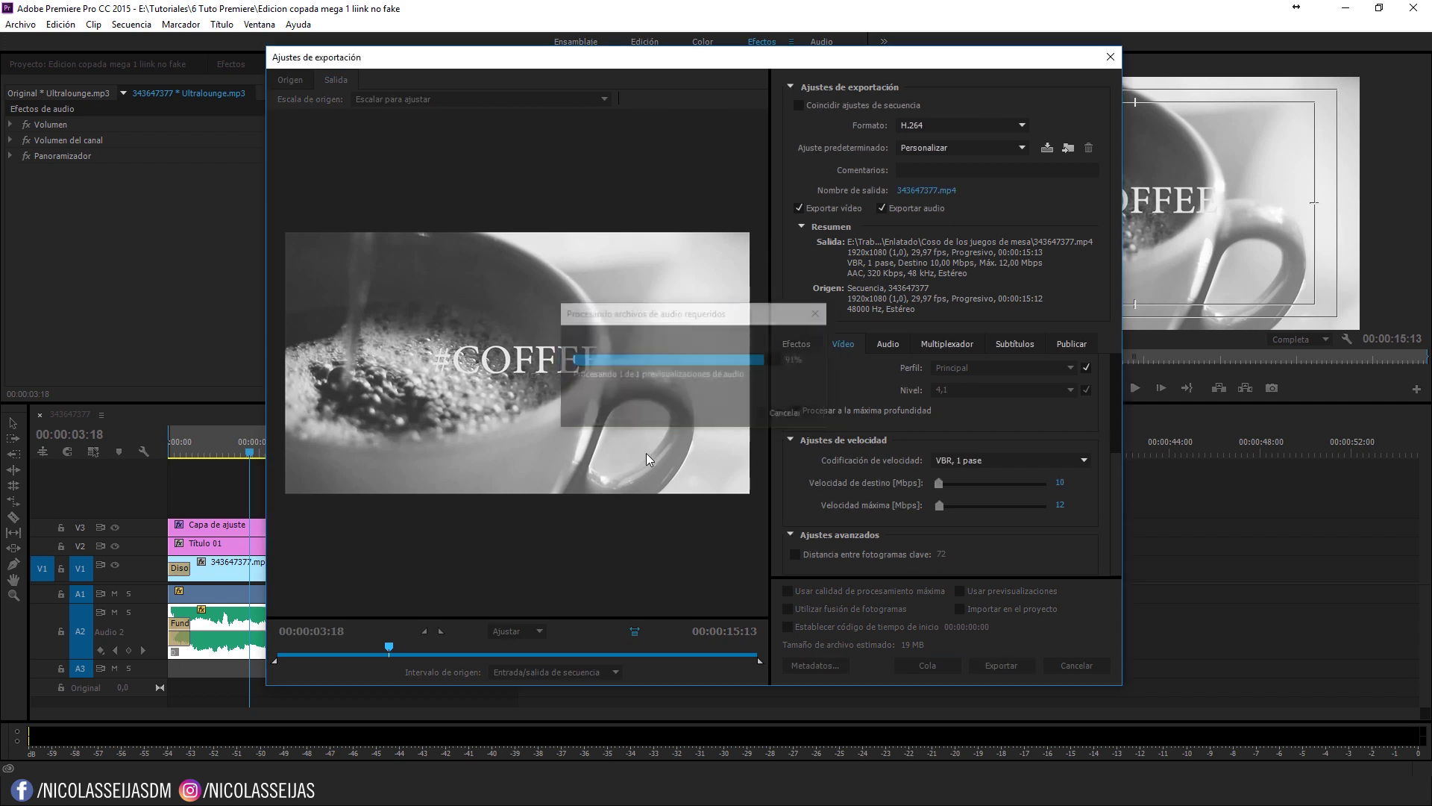